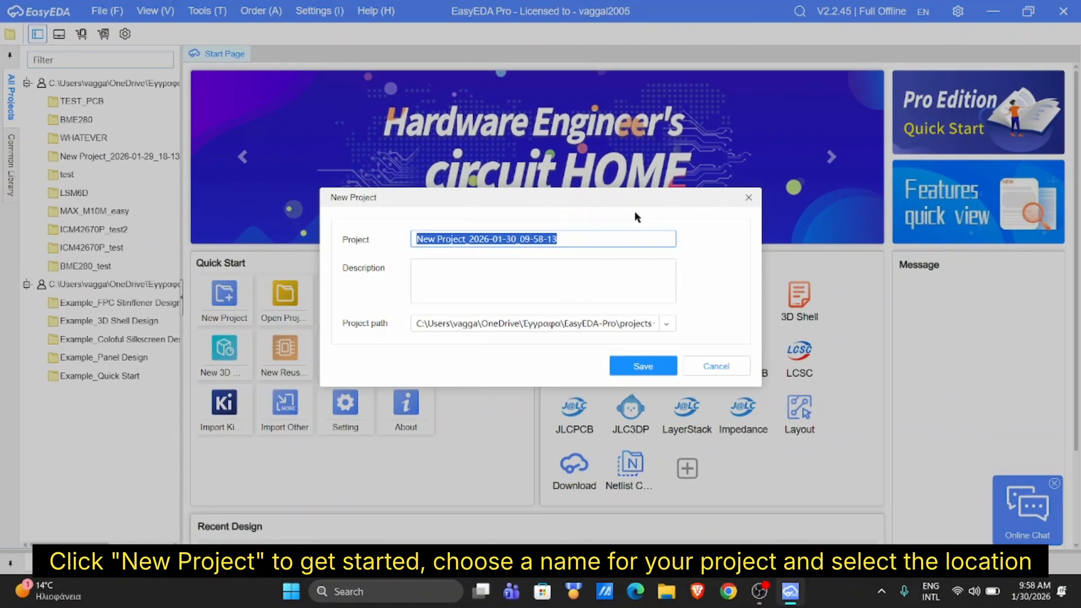
Create a new project named BME280_TEST1 in the default project path
type("TES")
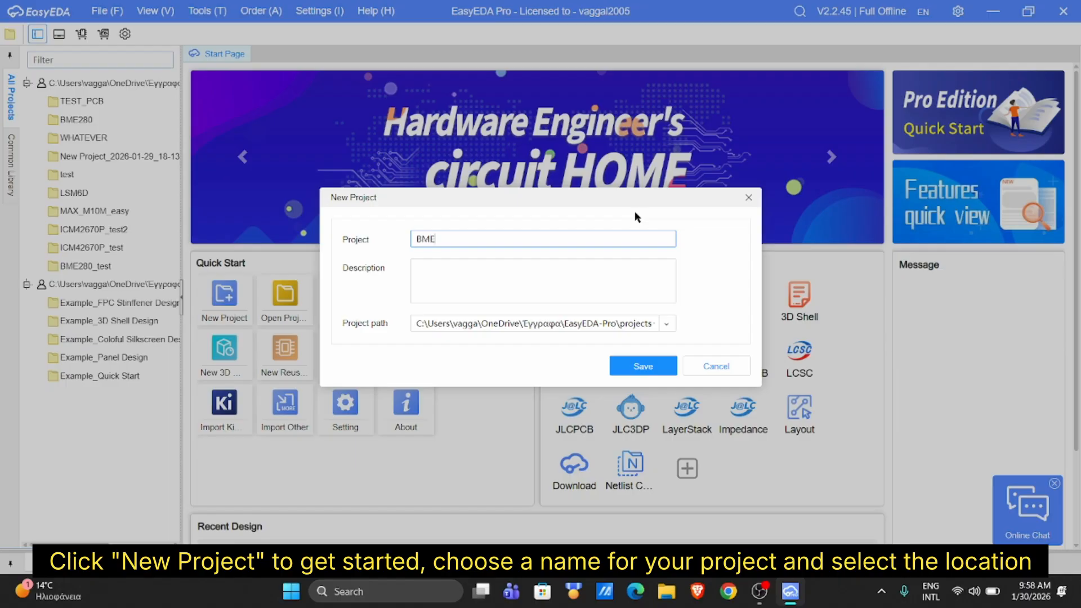
type("0")
left_click_drag(495, 239, 396, 238)
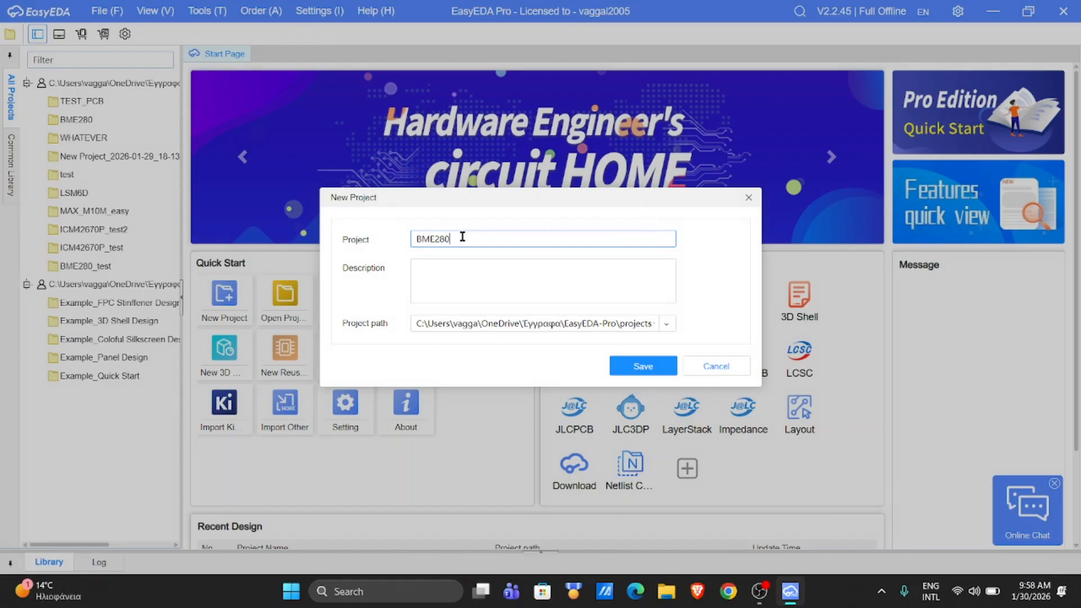
left_click(665, 325)
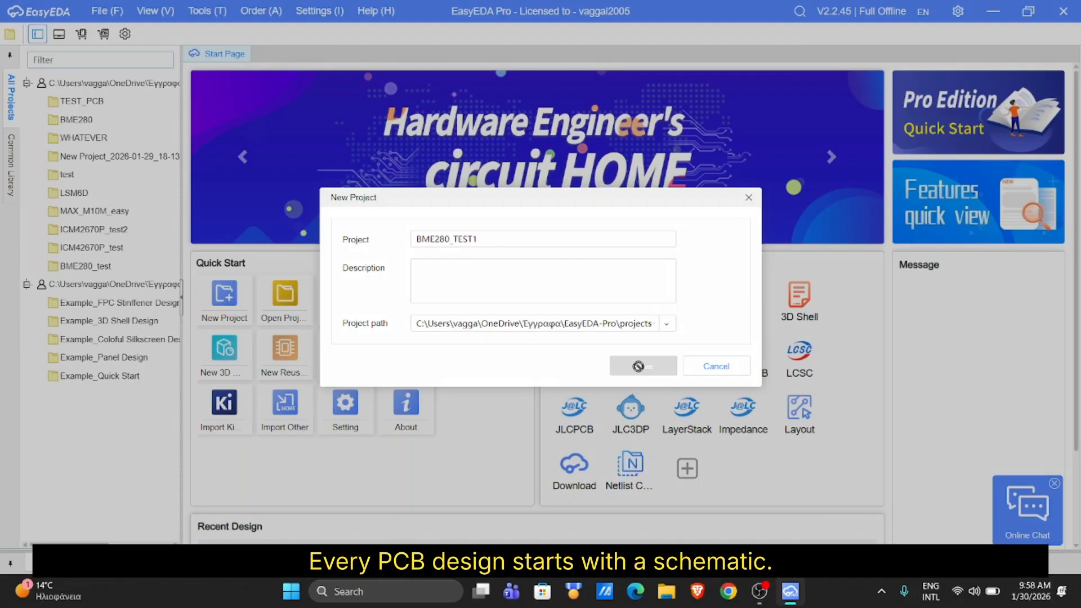
left_click(636, 366)
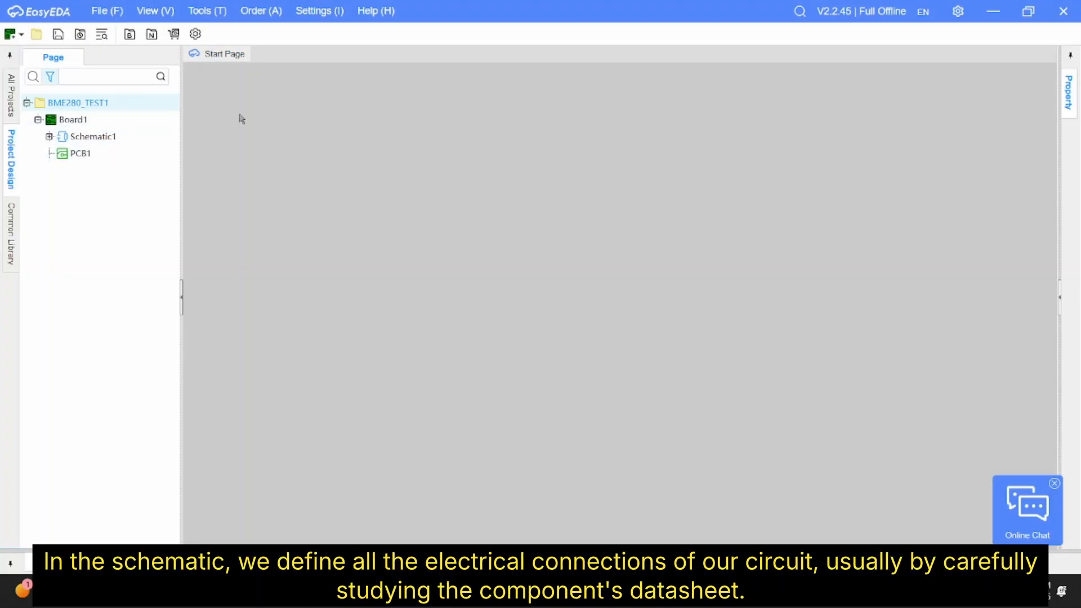
Open the Schematic1 page, search the component library for BME280, and place the Bosch BME280 sensor on the sheet
double_click(107, 137)
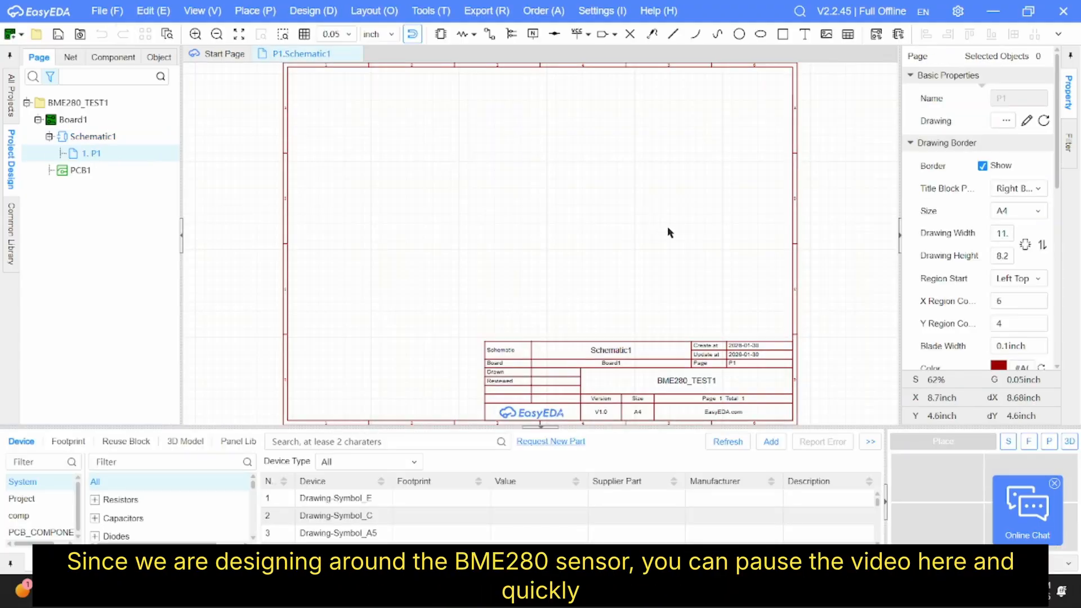
right_click_drag(668, 228, 632, 225)
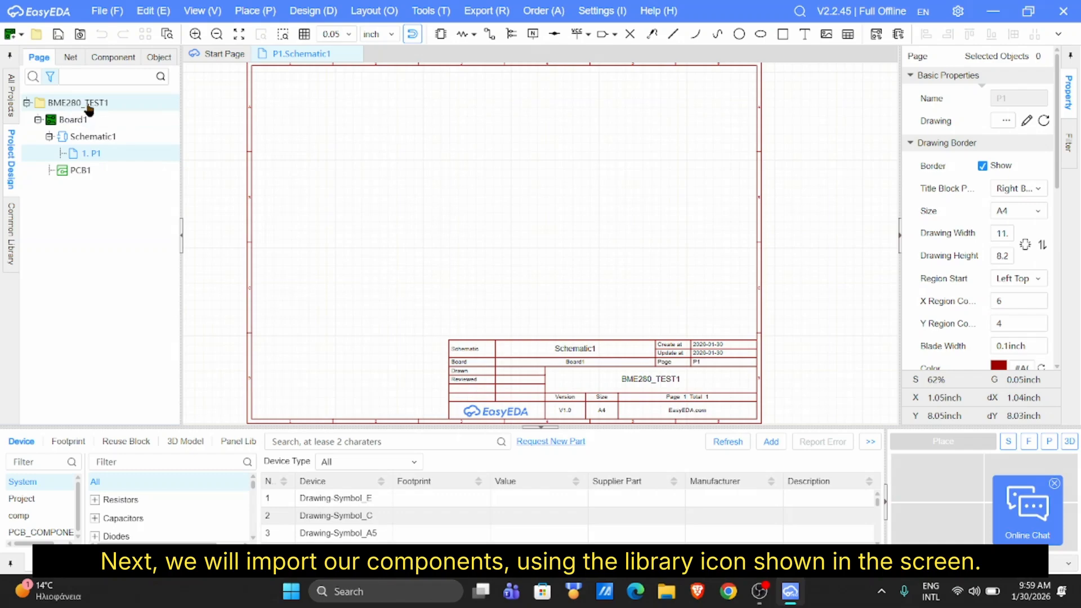
left_click(441, 38)
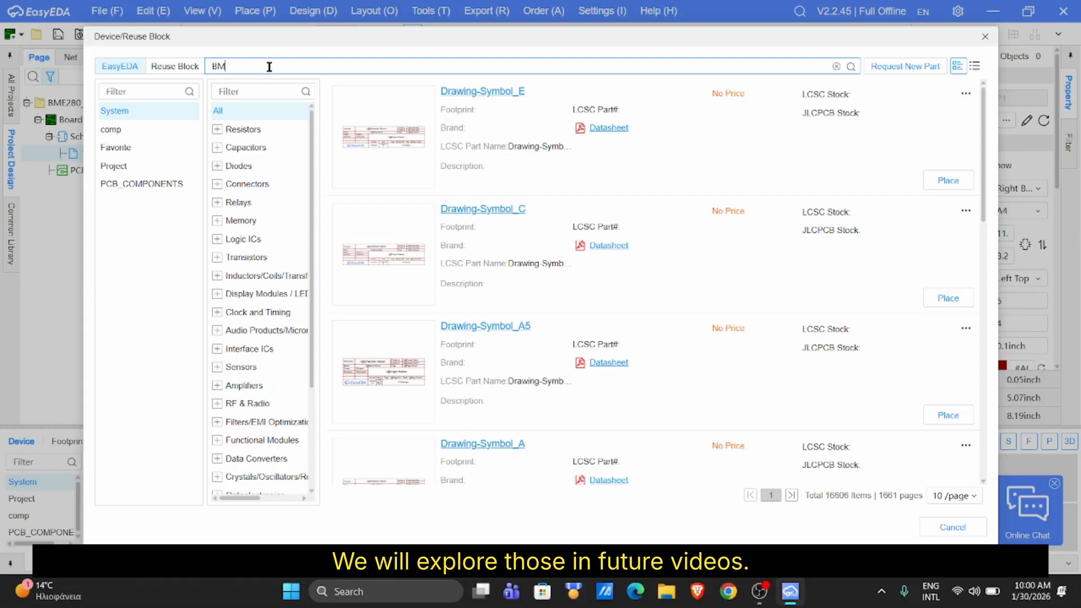
type("280")
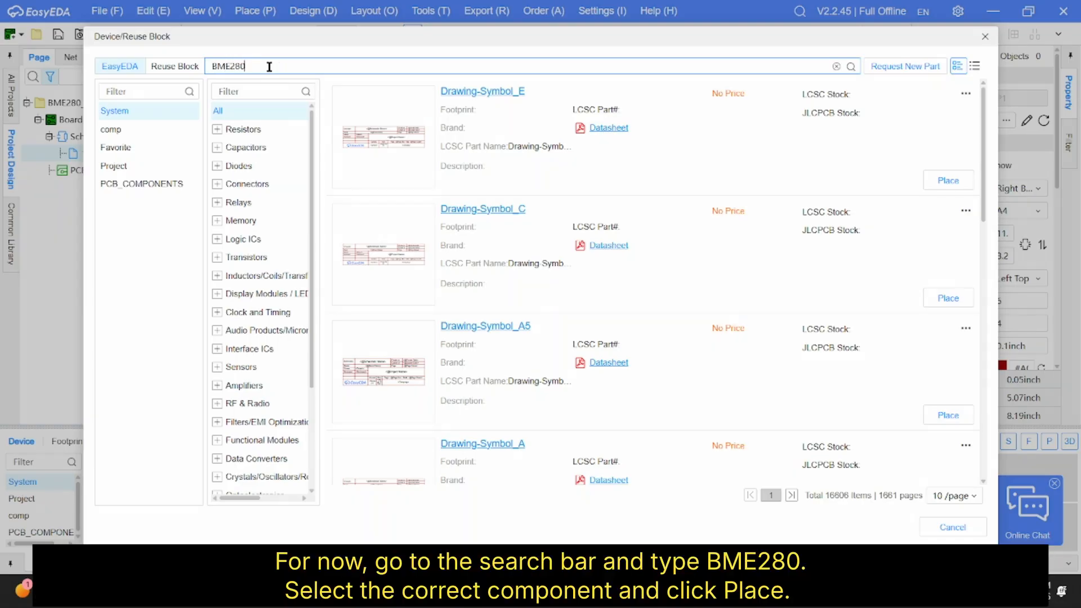
key("Return")
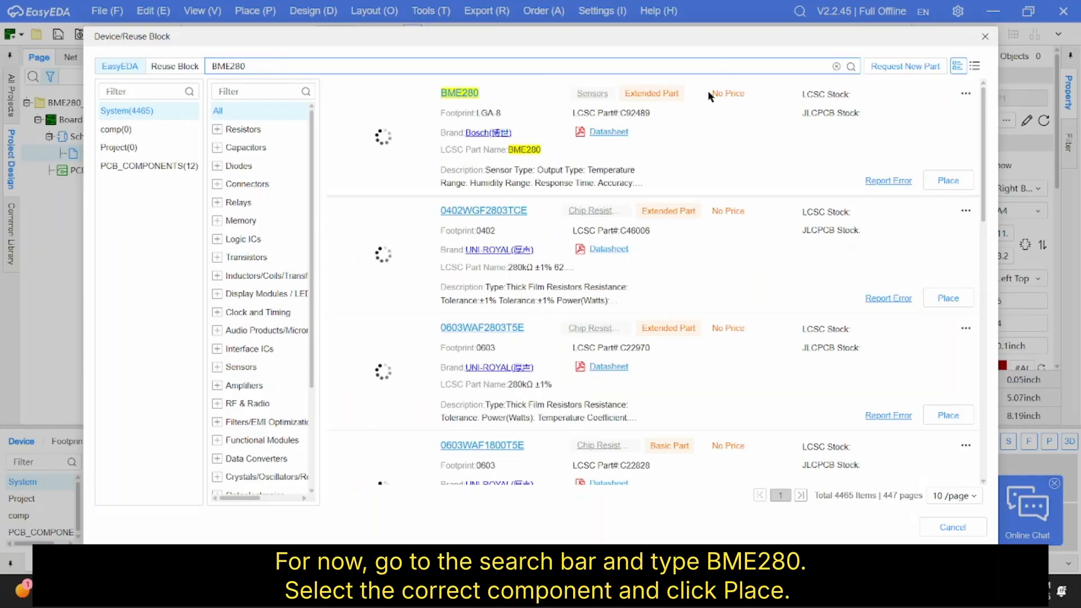
left_click(948, 185)
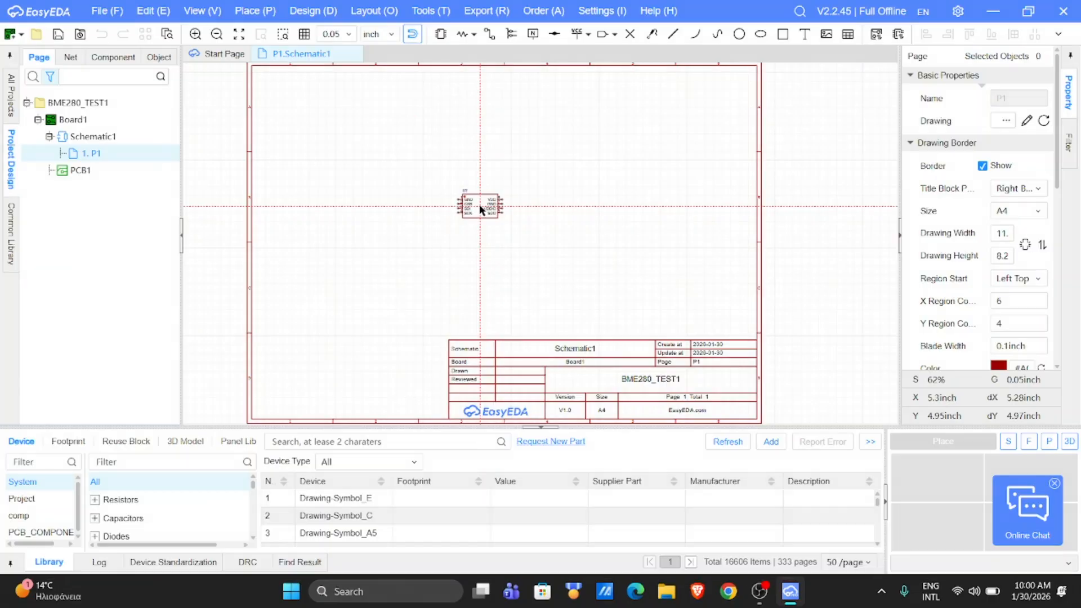
left_click(479, 204)
key("Escape")
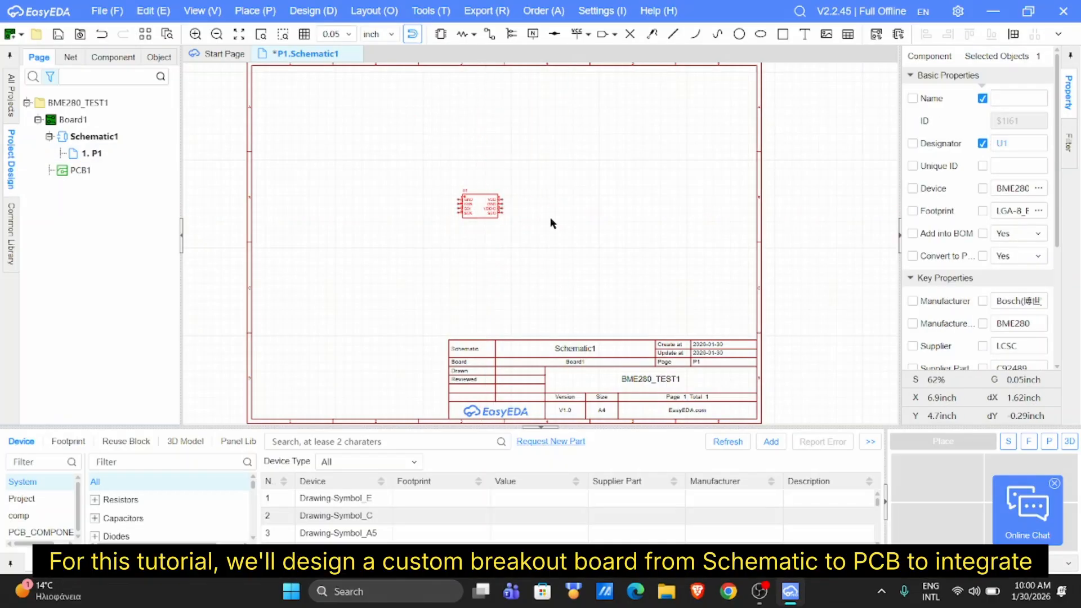
Browse the component library's categories and list the parts under Connectors
scroll(469, 214, "up", 5)
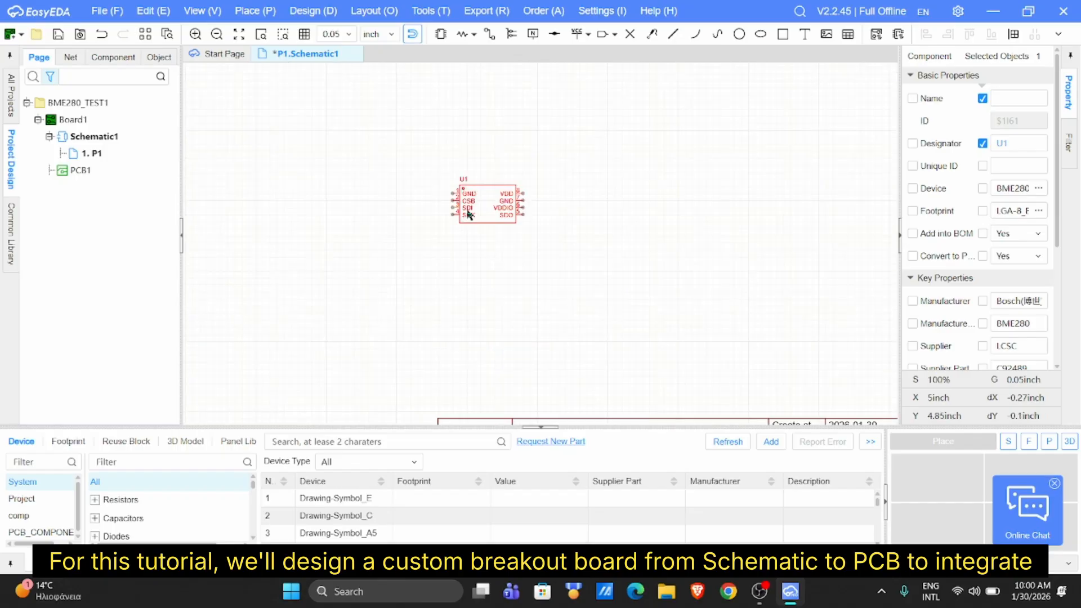
scroll(325, 245, "down", 5)
scroll(326, 246, "up", 2)
right_click_drag(513, 244, 620, 252)
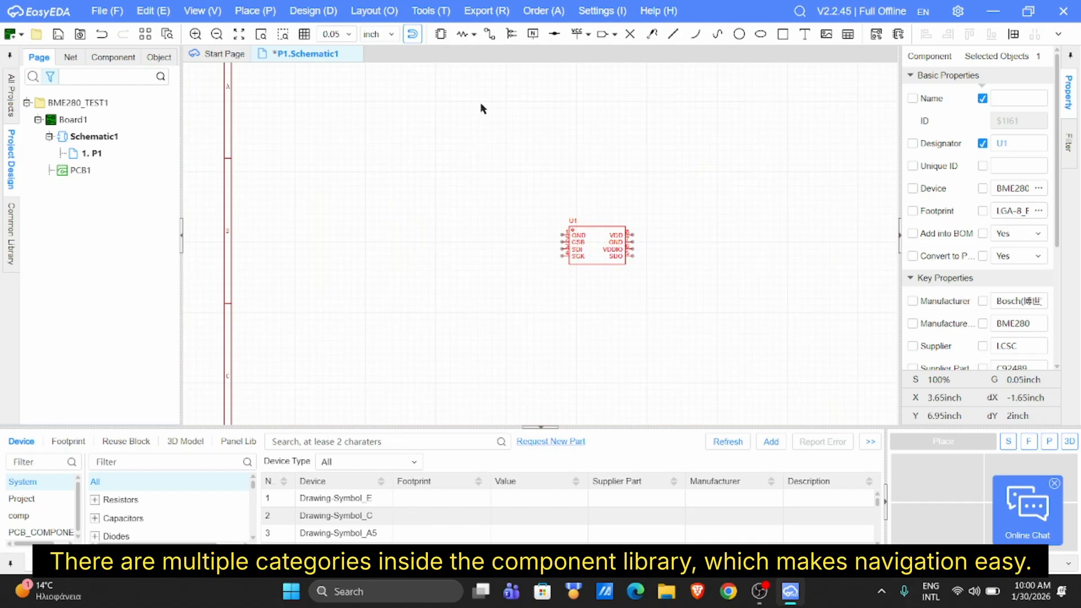
left_click(441, 34)
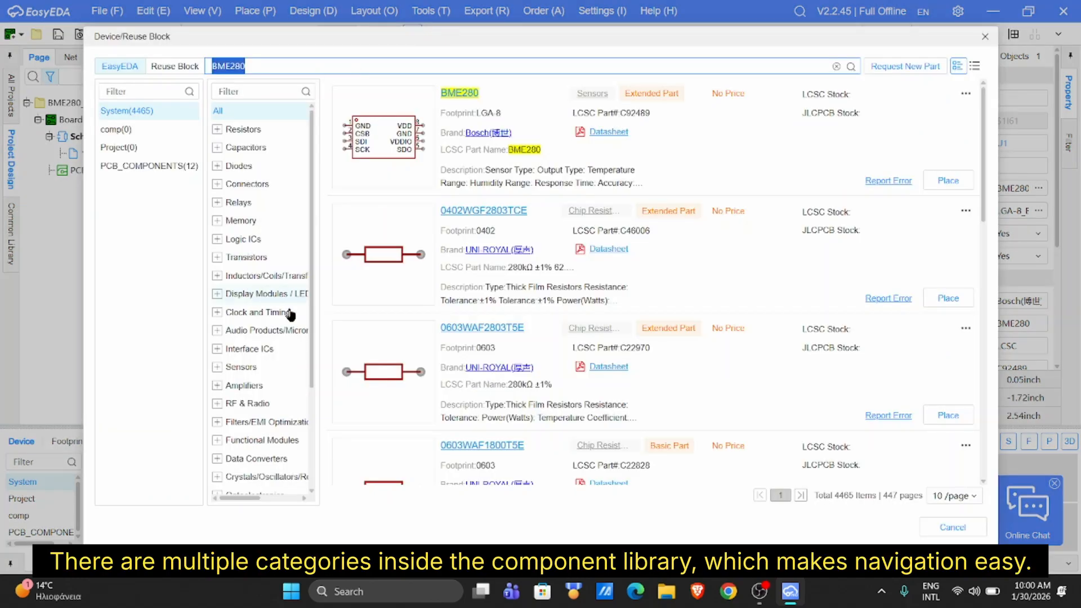
scroll(268, 316, "down", 3)
scroll(272, 411, "up", 3)
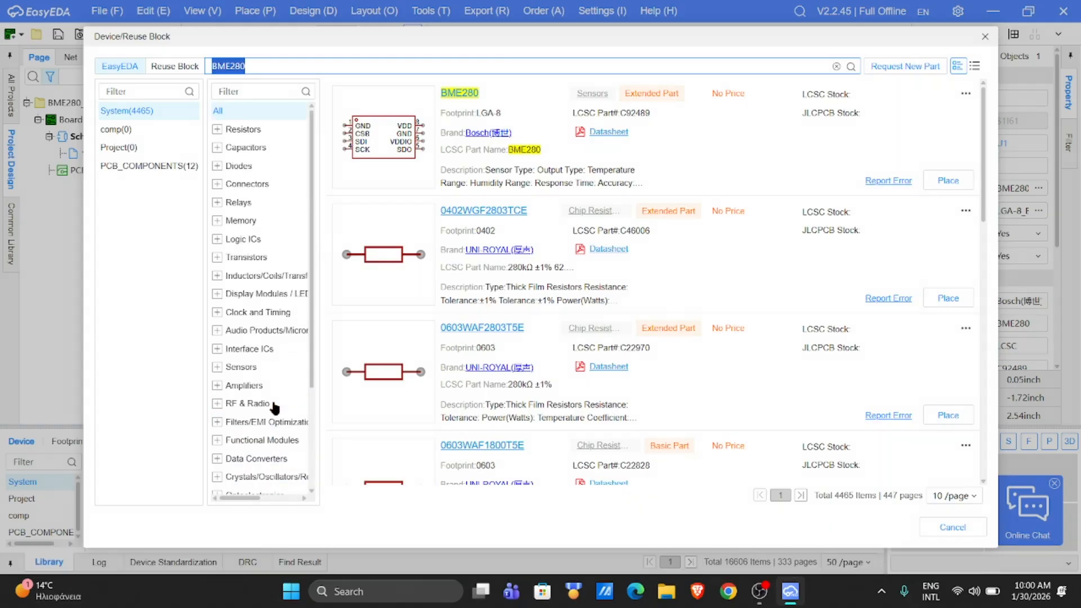
left_click(246, 186)
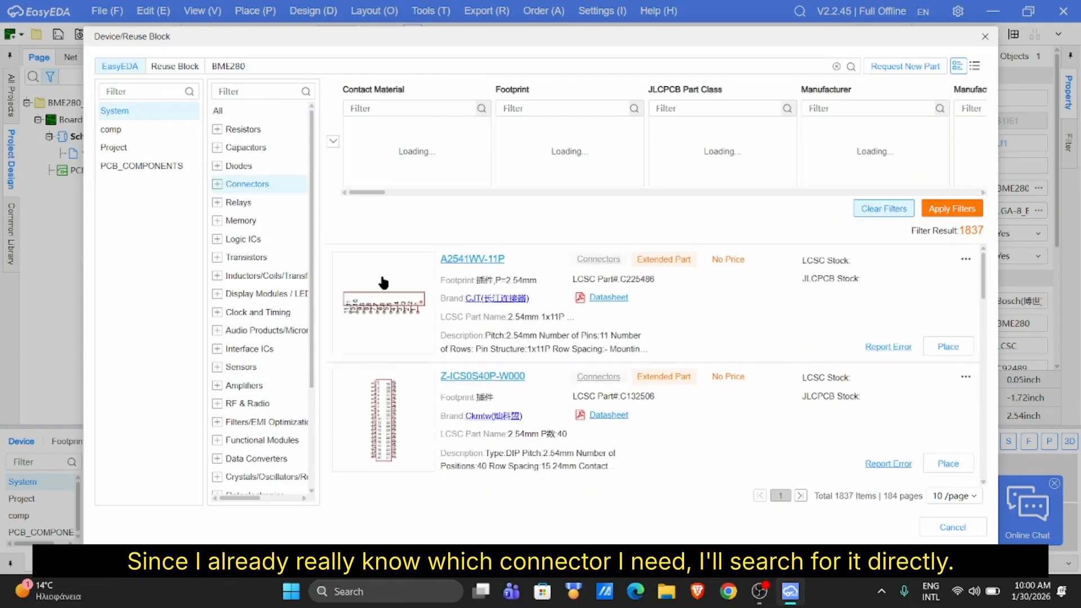
Search the component library for PZ254V and look through the matching pin headers
left_click(330, 66)
type("PZ")
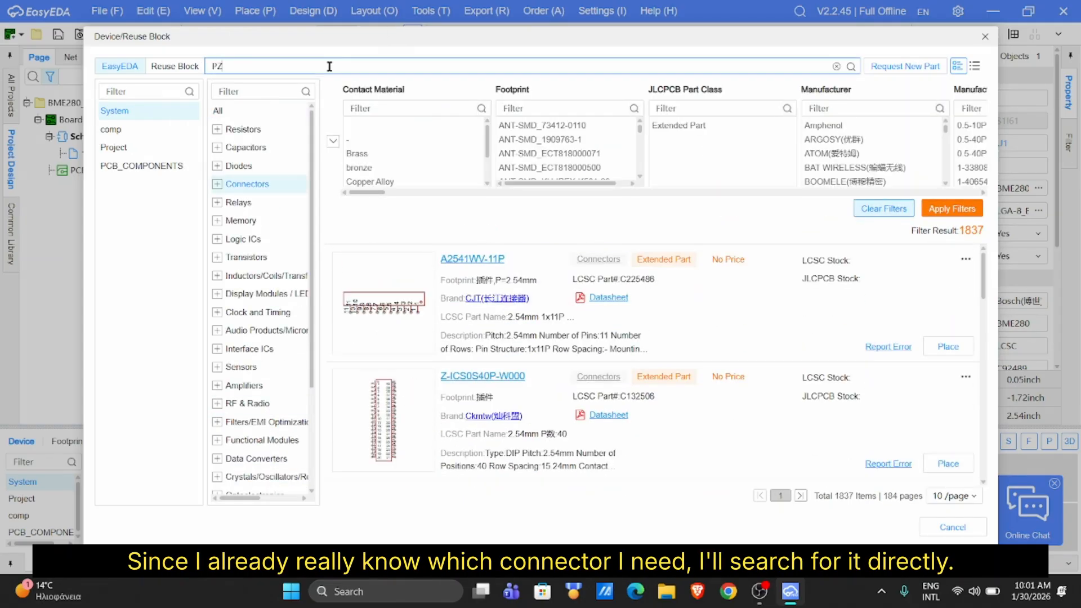
type("254V")
key("Return")
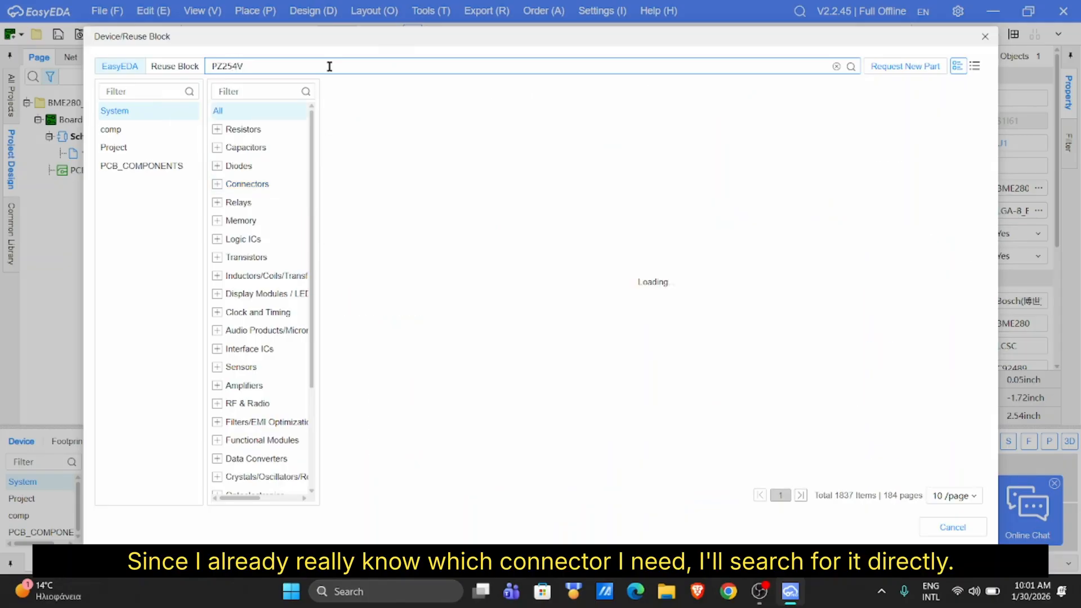
scroll(429, 225, "down", 10)
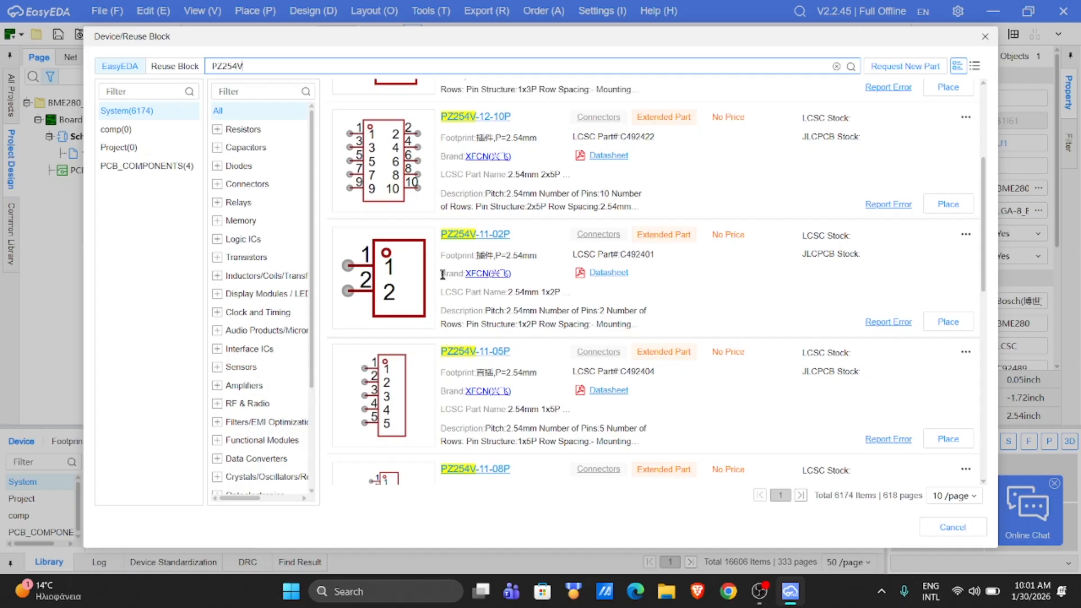
scroll(442, 273, "up", 10)
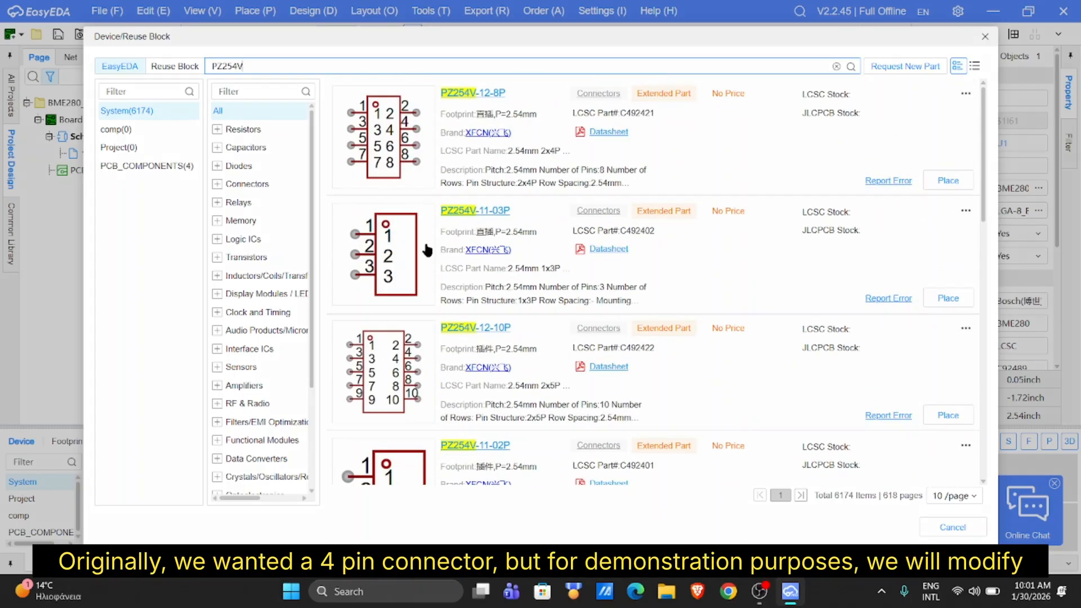
Search for PZ254V-11-04P and place the 5-pin PZ254V-11-05P header beside the sensor, rotated 180° so its pins face it
type("-11-04P")
key("Return")
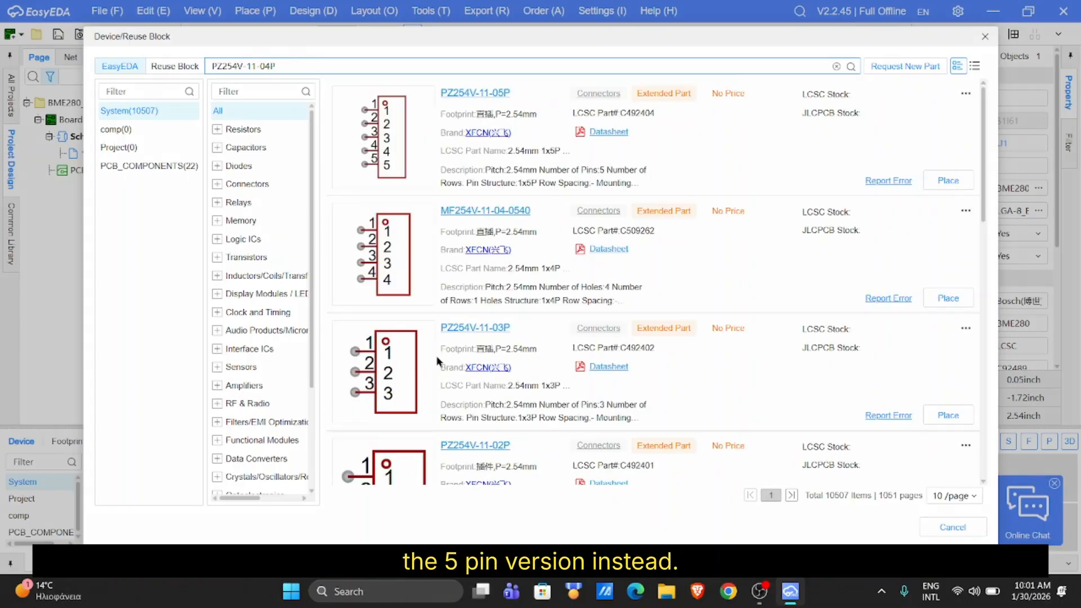
scroll(405, 394, "down", 10)
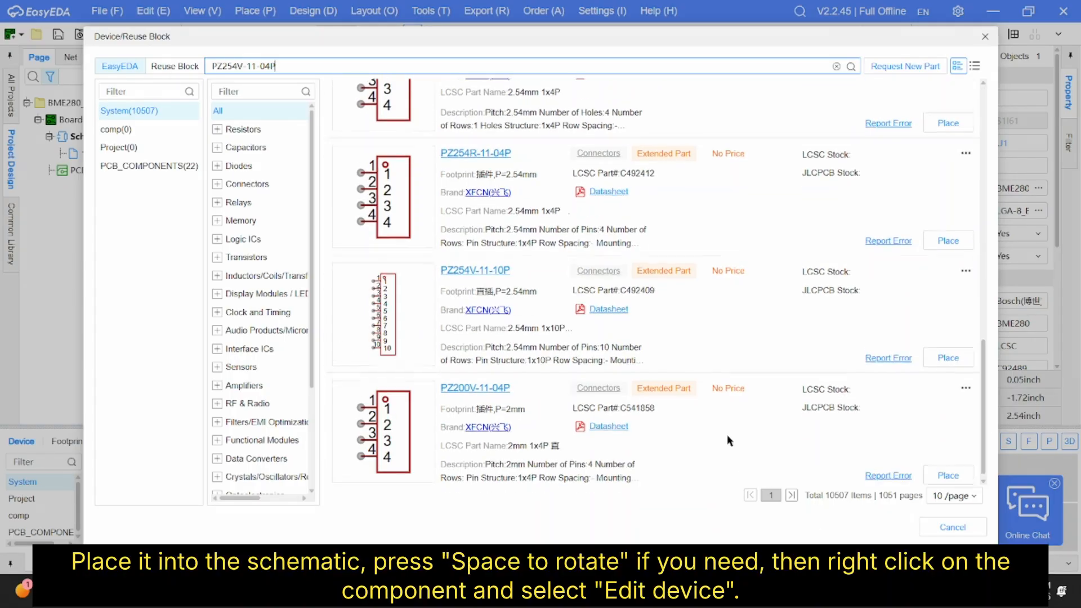
scroll(653, 422, "up", 10)
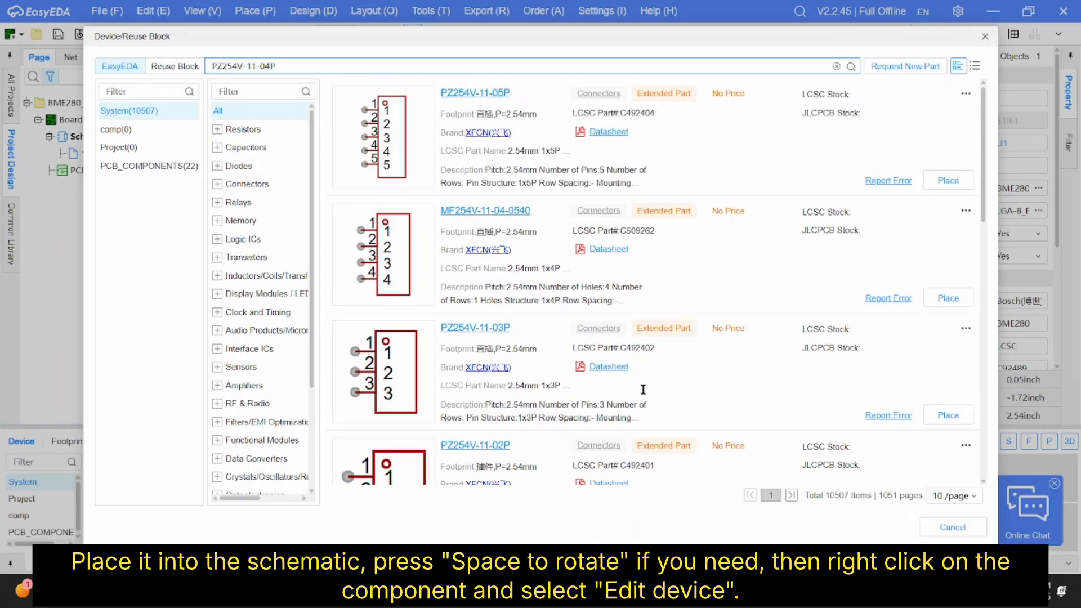
left_click(947, 180)
key("space")
key("space")
left_click(457, 252)
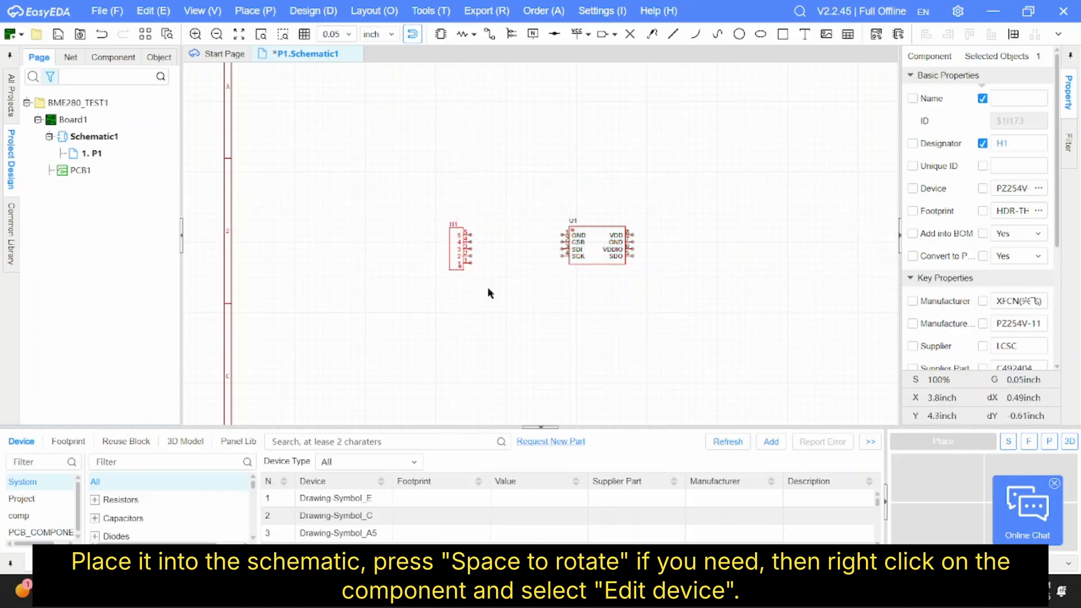
left_click(516, 280)
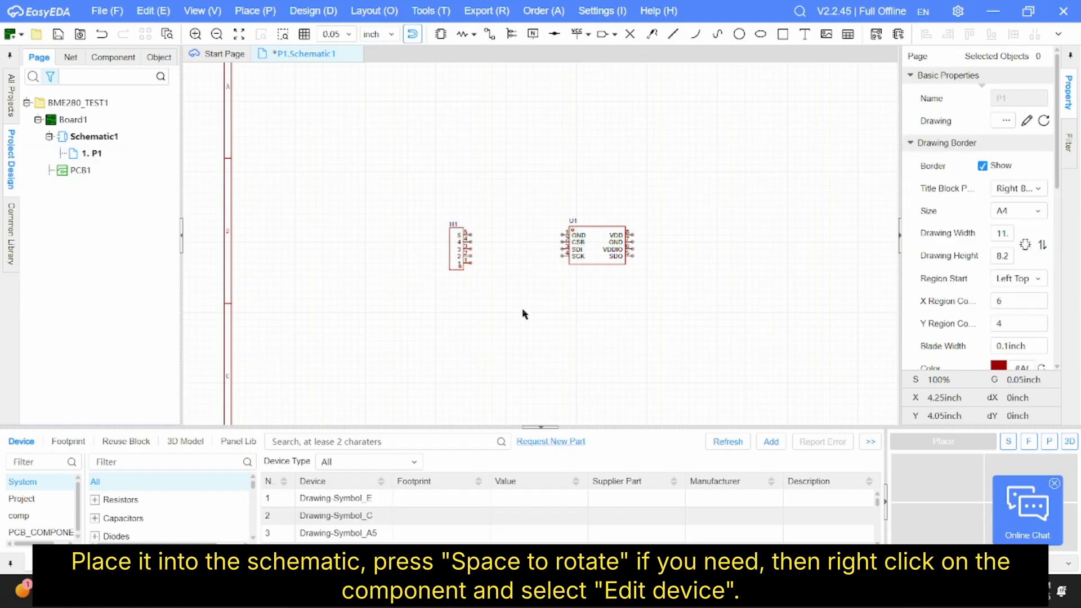
Open the header's device for editing and delete pin 5 from its symbol
right_click(453, 251)
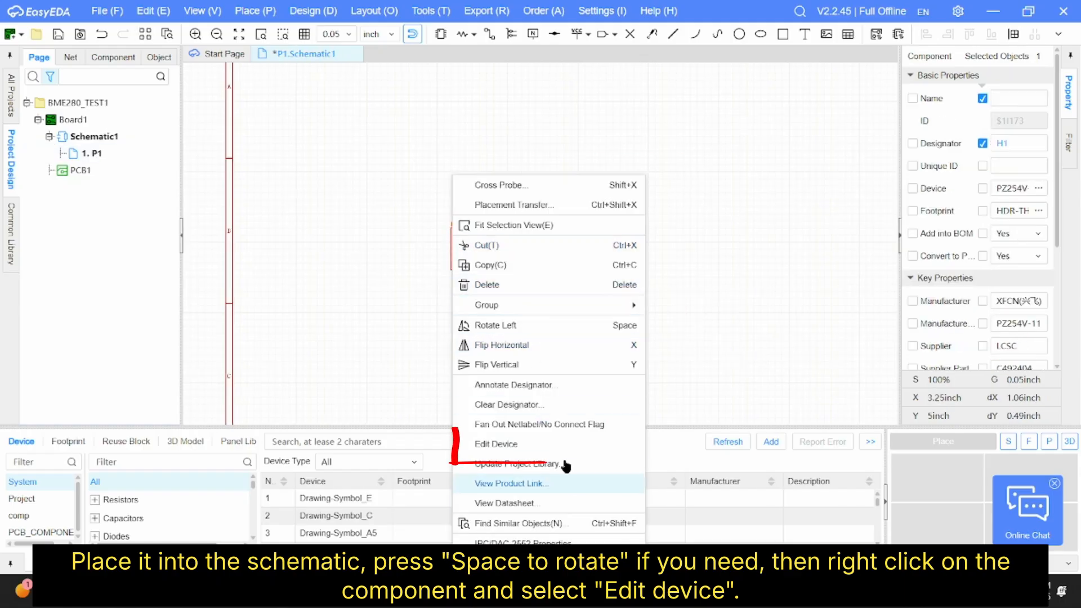
left_click(535, 444)
left_click(587, 337)
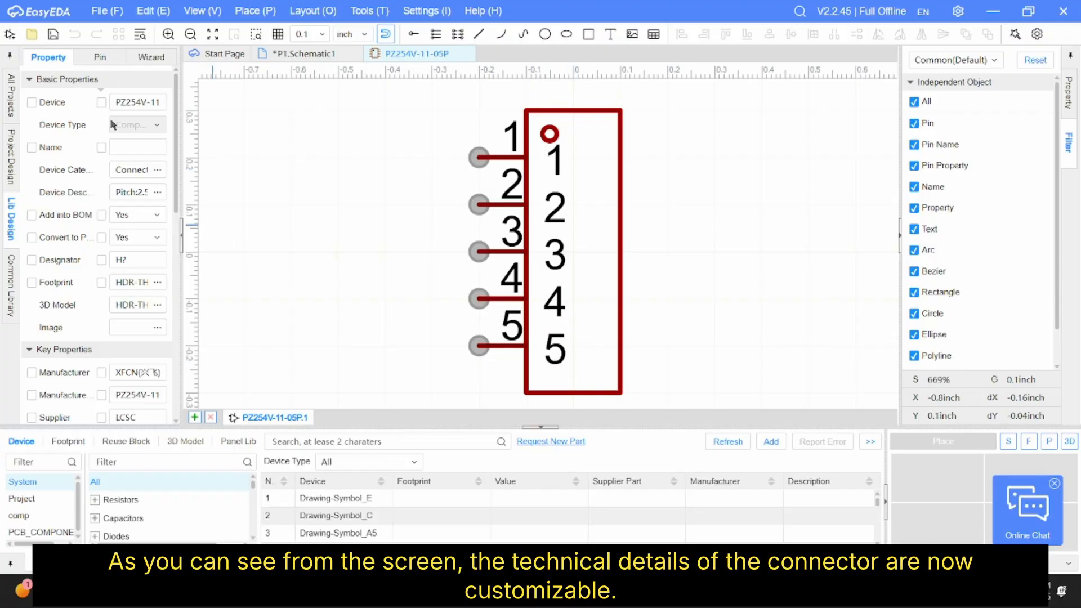
left_click(100, 59)
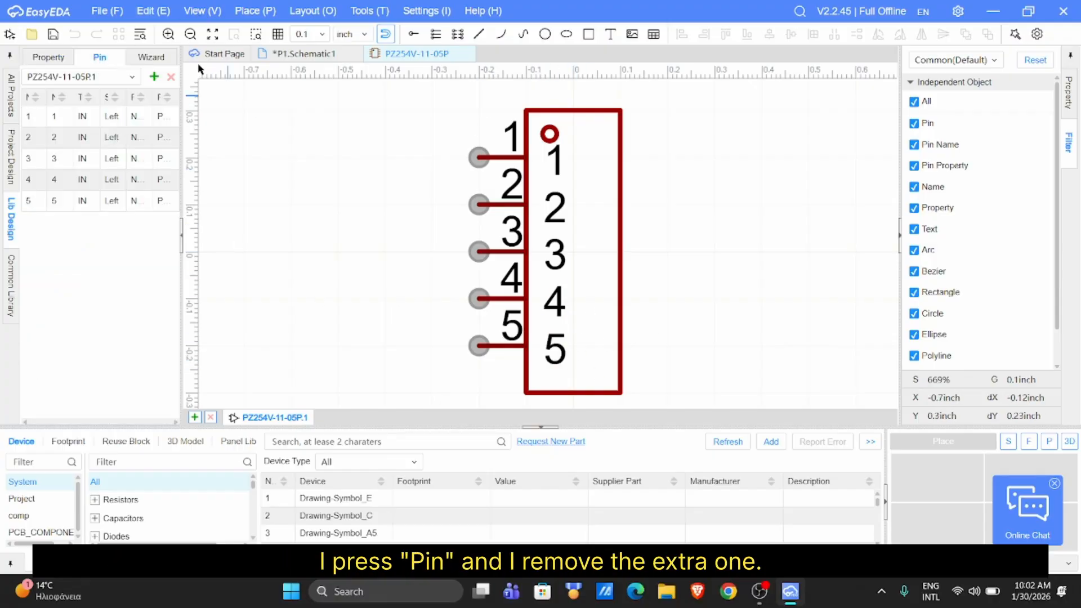
left_click(61, 206)
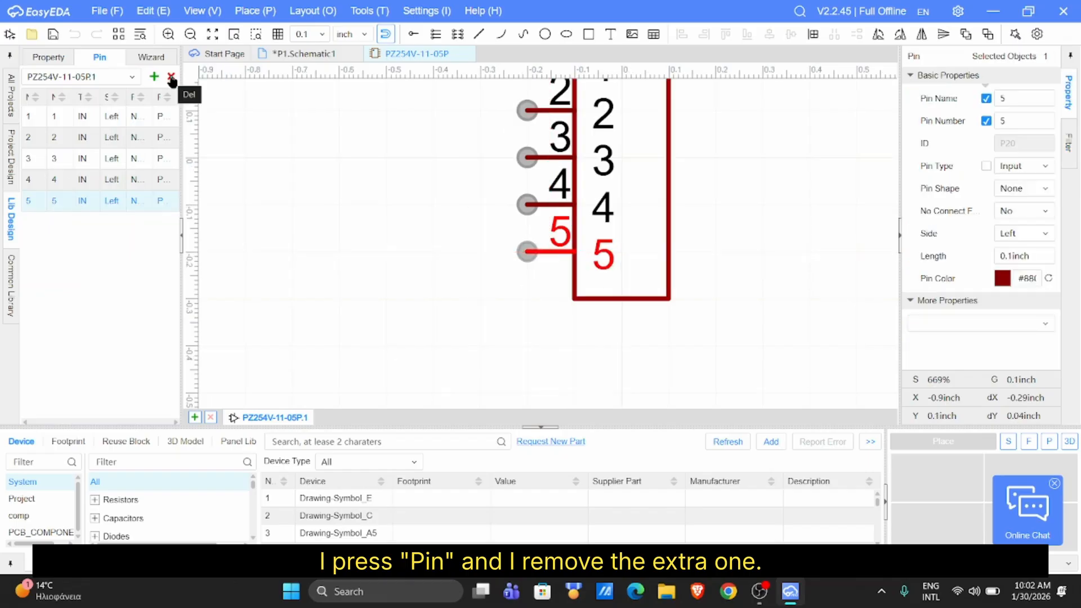
left_click(170, 78)
Shorten the symbol's rectangle by 0.1 inch so it ends just below pin 4, and save the device
left_click(670, 299)
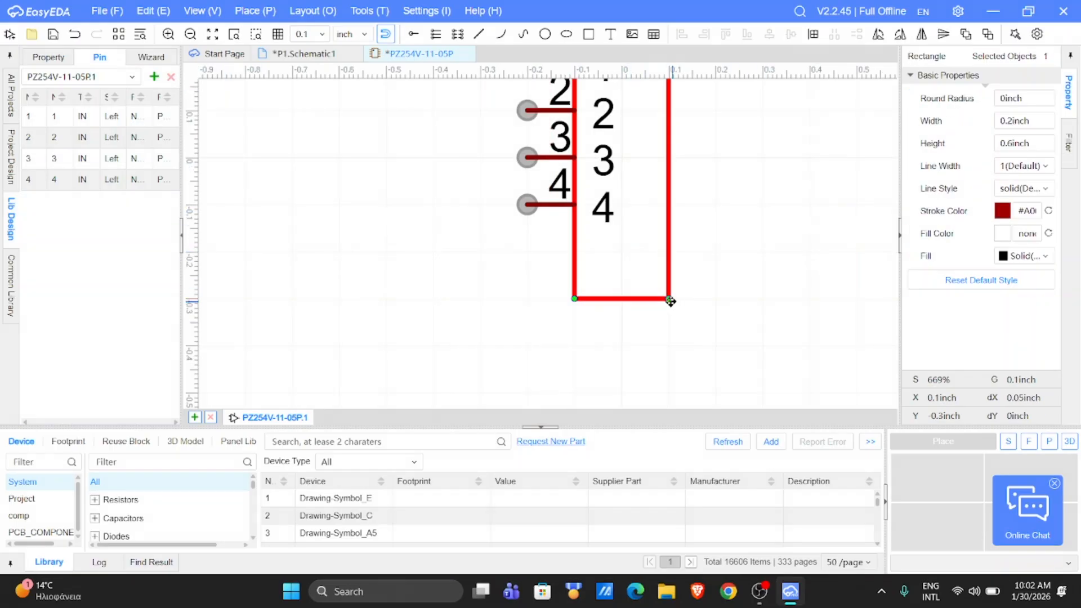
left_click_drag(668, 298, 671, 261)
left_click(729, 231)
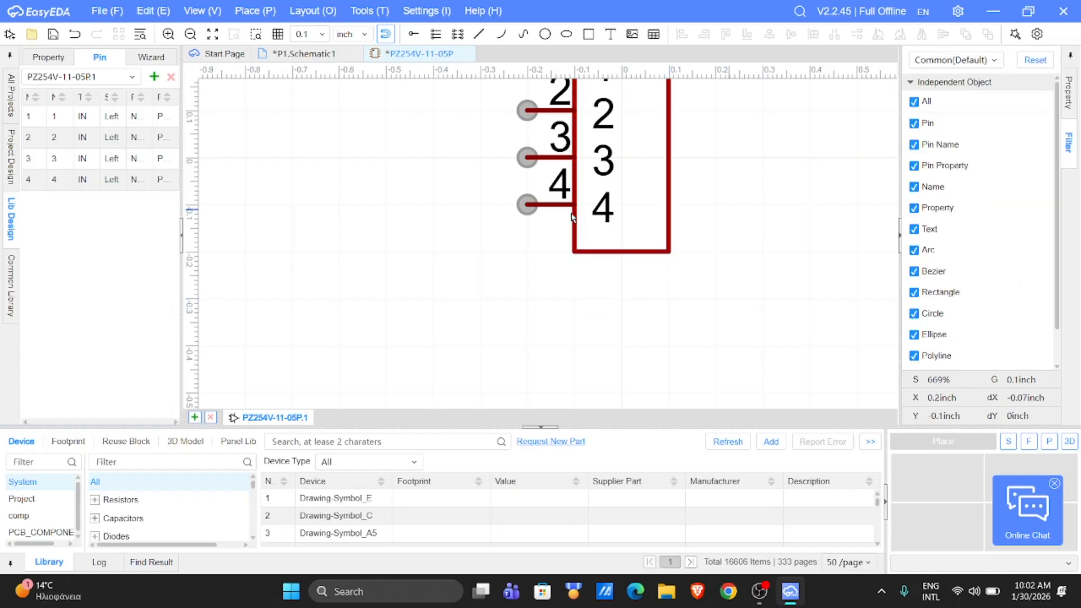
scroll(362, 204, "down", 7)
right_click_drag(438, 160, 607, 249)
scroll(606, 275, "up", 5)
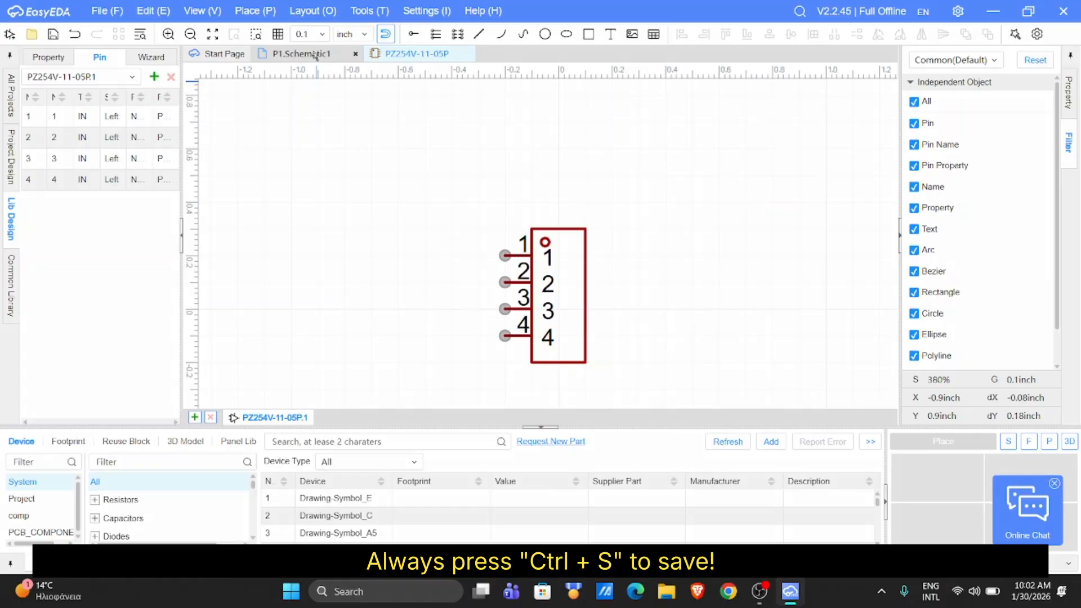
key("ctrl+s")
Return to the schematic page and examine the modified header's device and supplier properties
left_click(307, 53)
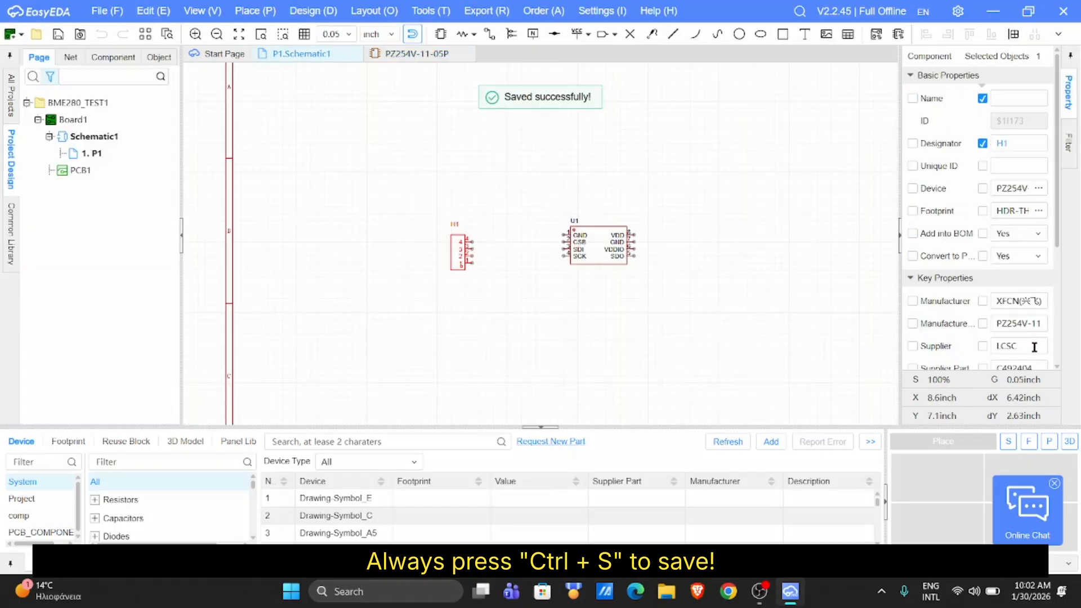
scroll(1018, 339, "down", 2)
scroll(1006, 249, "up", 2)
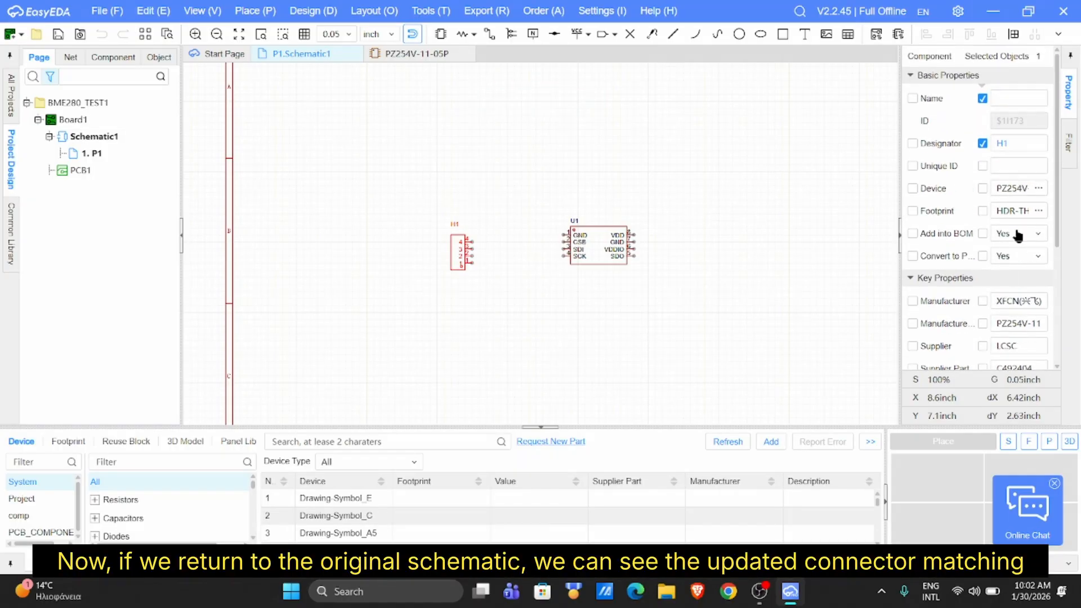
left_click(1006, 191)
left_click(981, 32)
scroll(1013, 337, "down", 4)
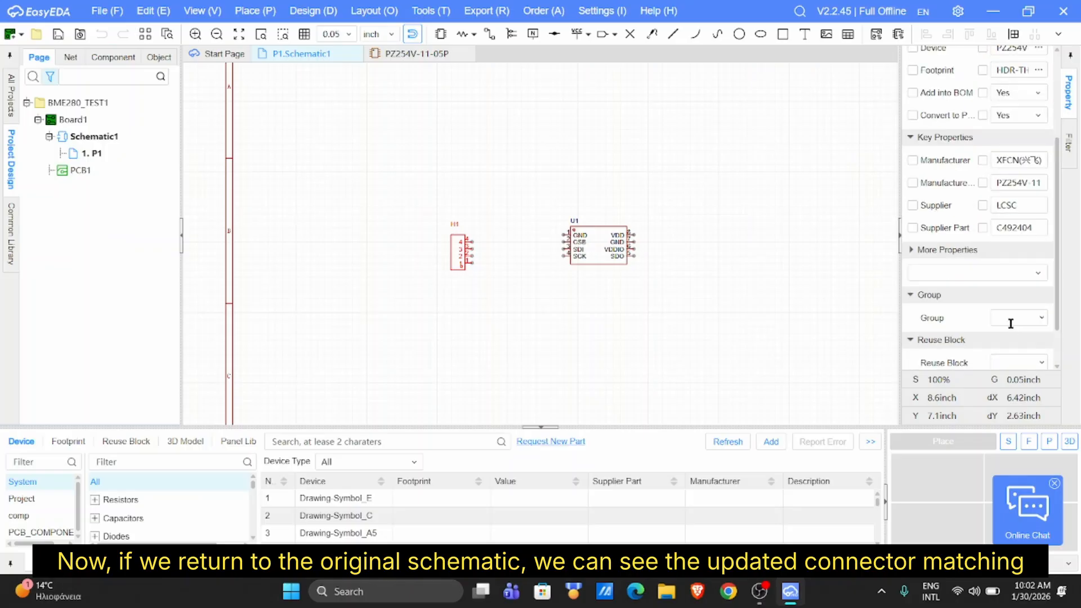
Move header H1 closer to the sensor and align its four pins with the sensor's GND, CSB, SDI and SCK pins
left_click_drag(456, 251, 470, 252)
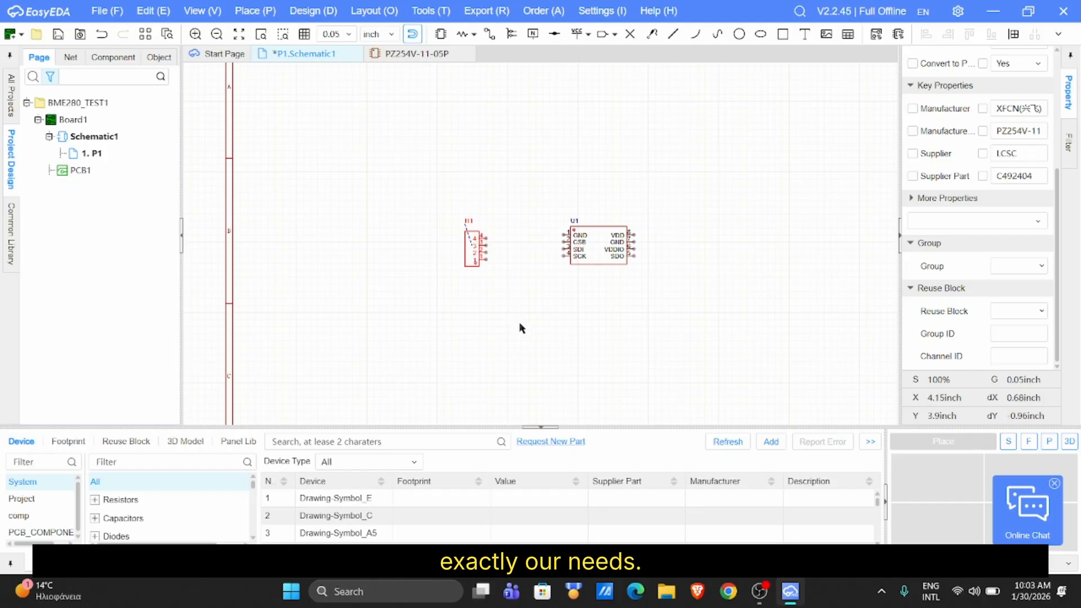
left_click(555, 337)
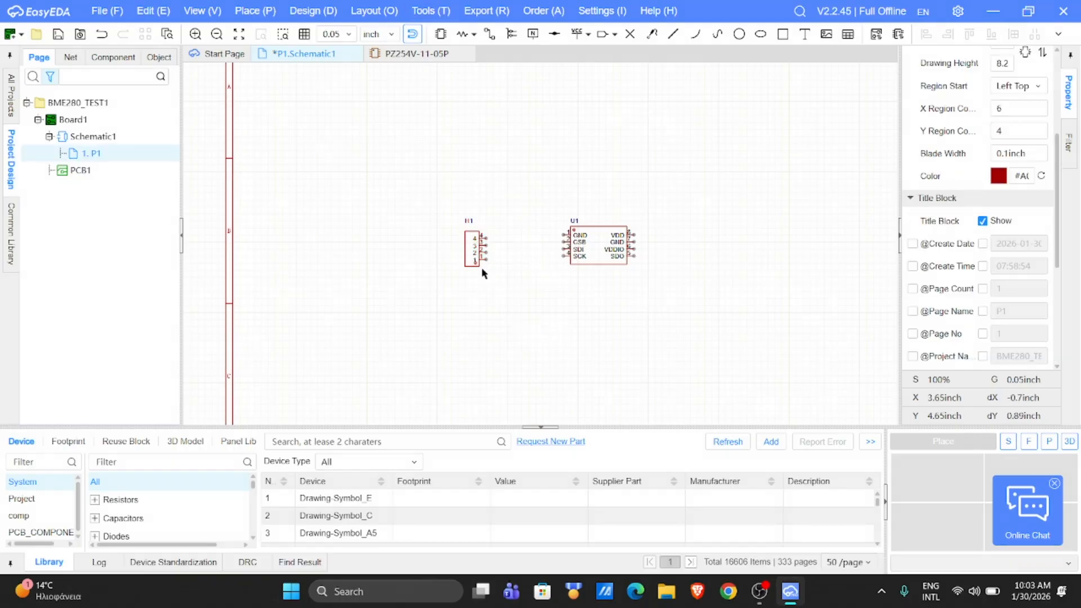
left_click(470, 248)
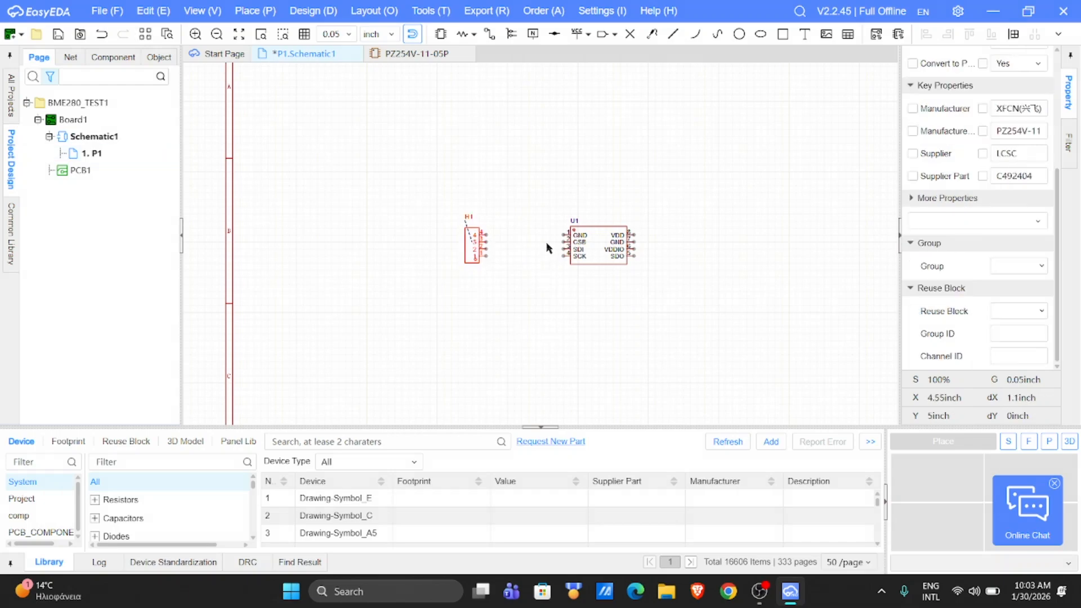
key("alt+w")
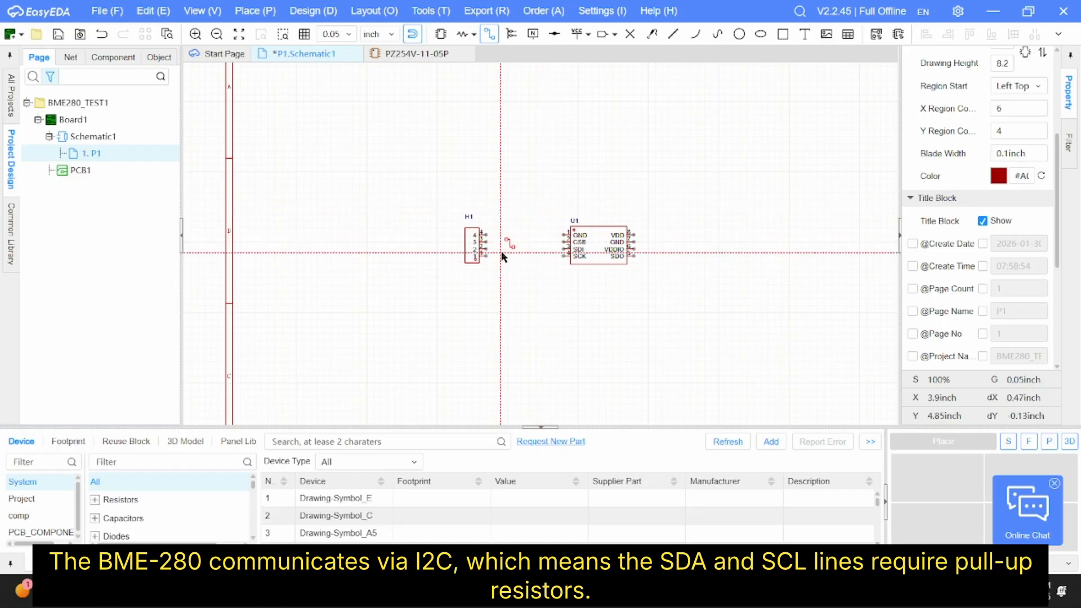
right_click(473, 244)
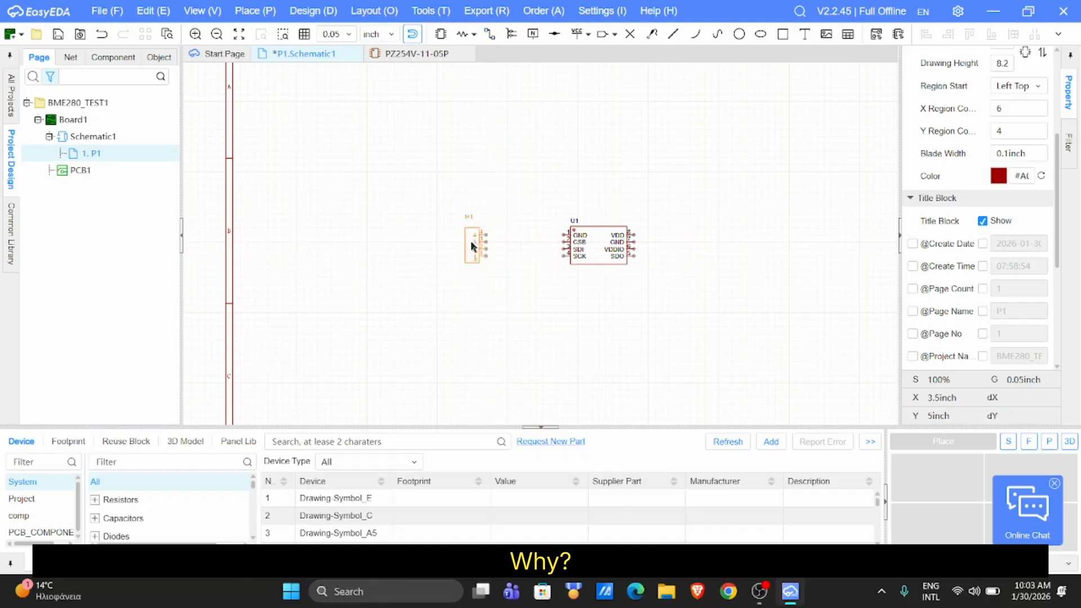
left_click(470, 243)
right_click(469, 243)
left_click(439, 283)
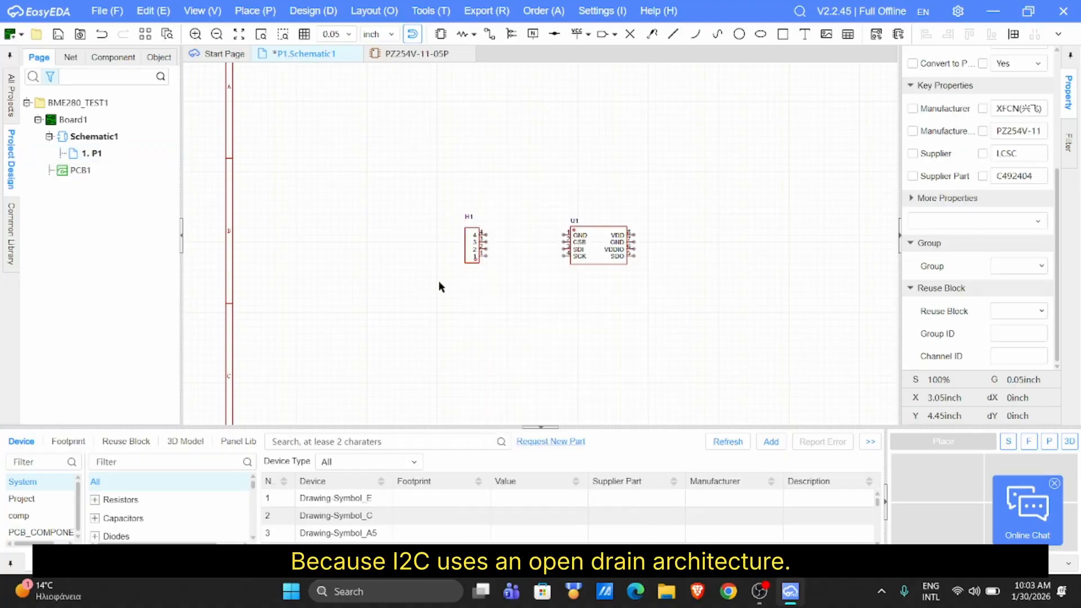
Wire header pin 2 to the sensor's SDI pin and header pin 1 to its SCK pin
left_click(489, 34)
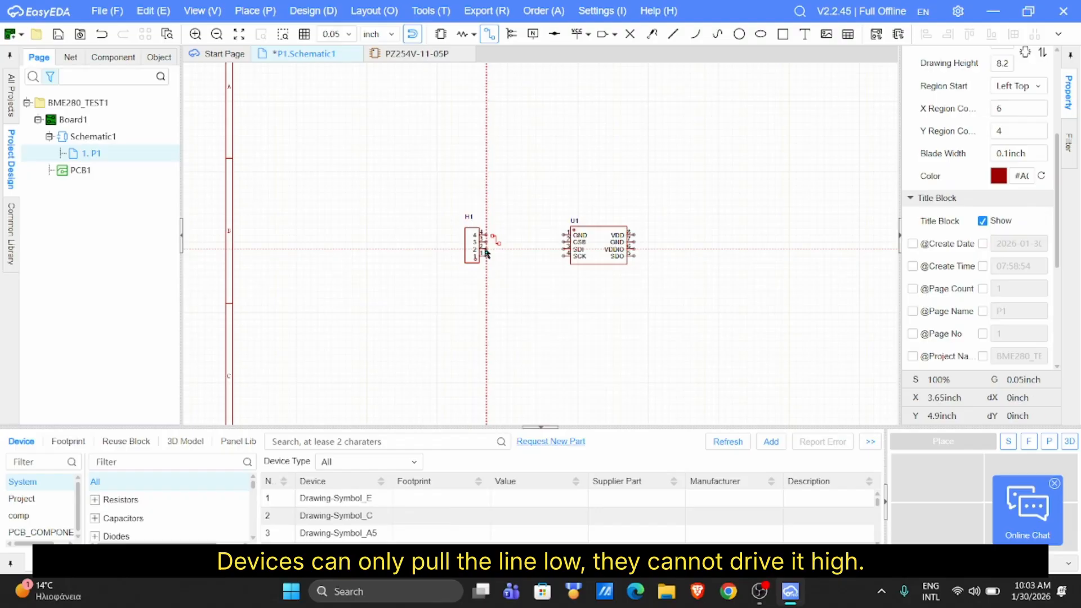
left_click(566, 249)
left_click(485, 249)
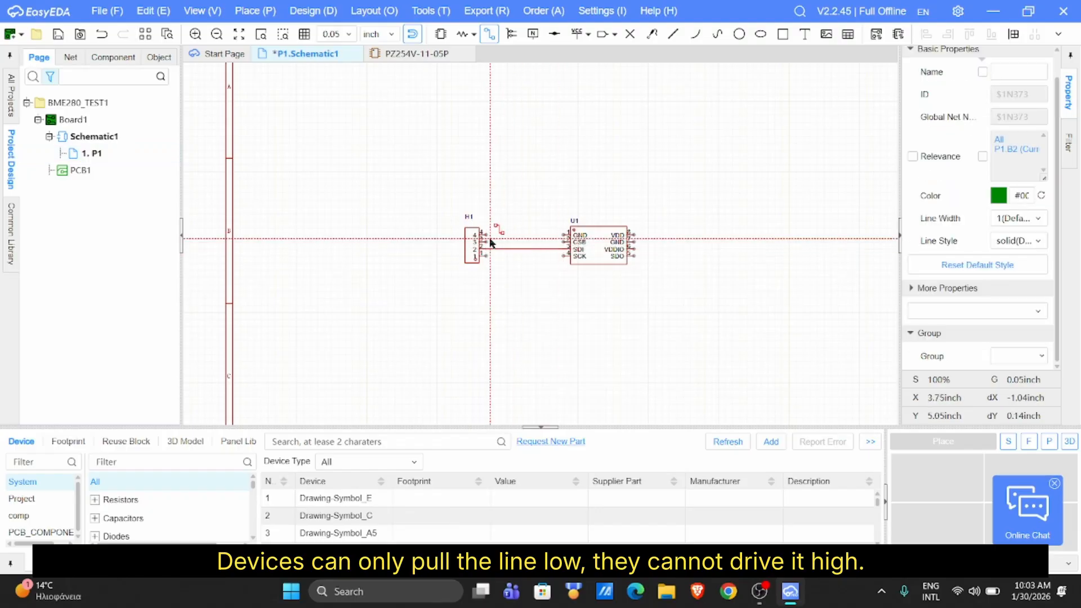
left_click(485, 255)
left_click(565, 255)
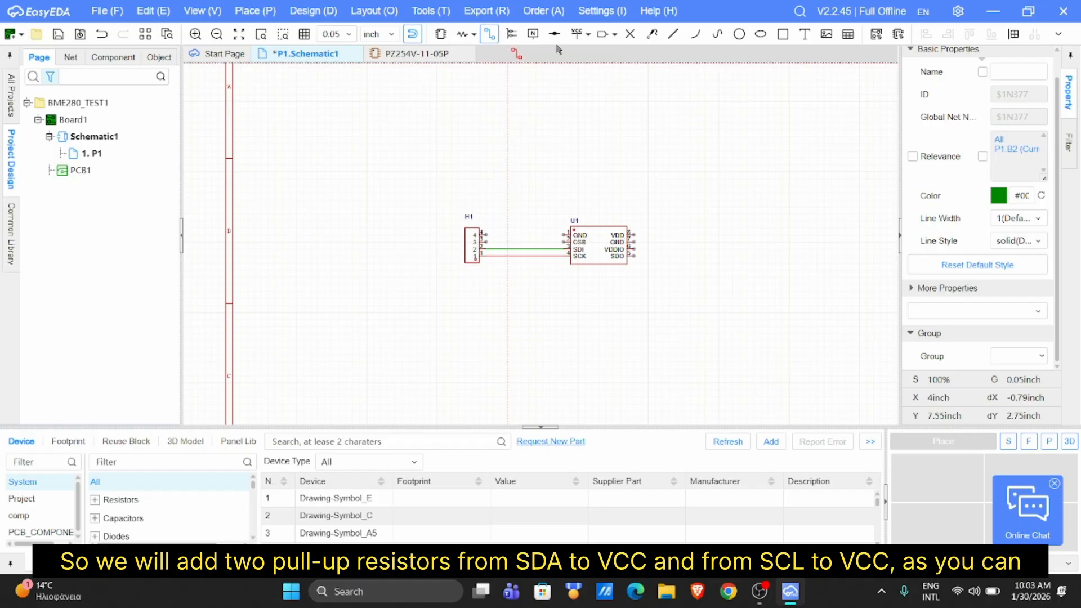
Place two vertical 10K resistors side by side above the SDI and SCK wires, with a VCC flag above each
left_click(464, 34)
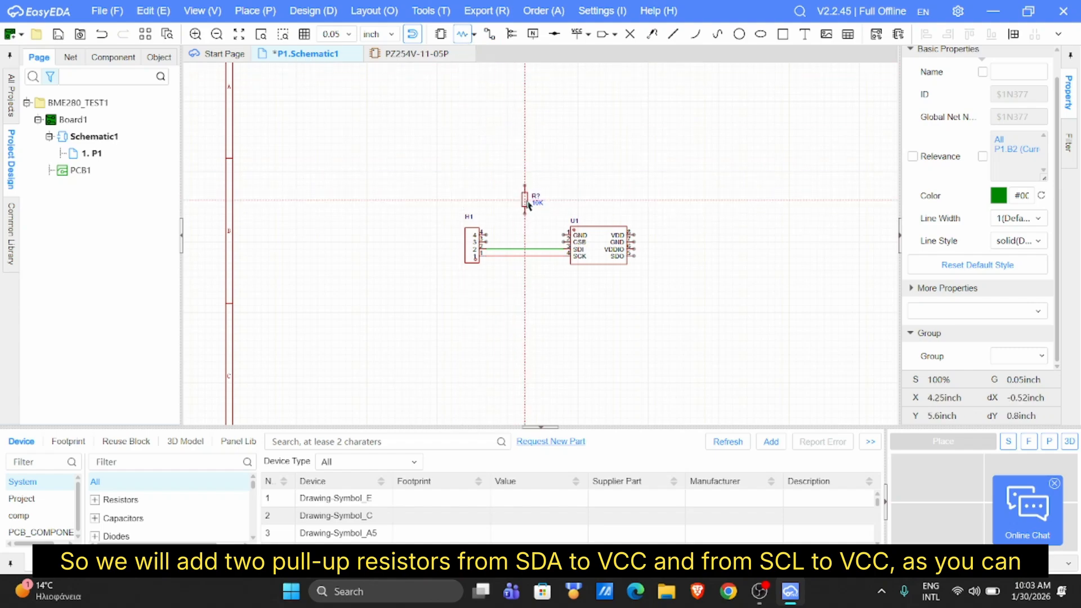
left_click(528, 206)
left_click(554, 204)
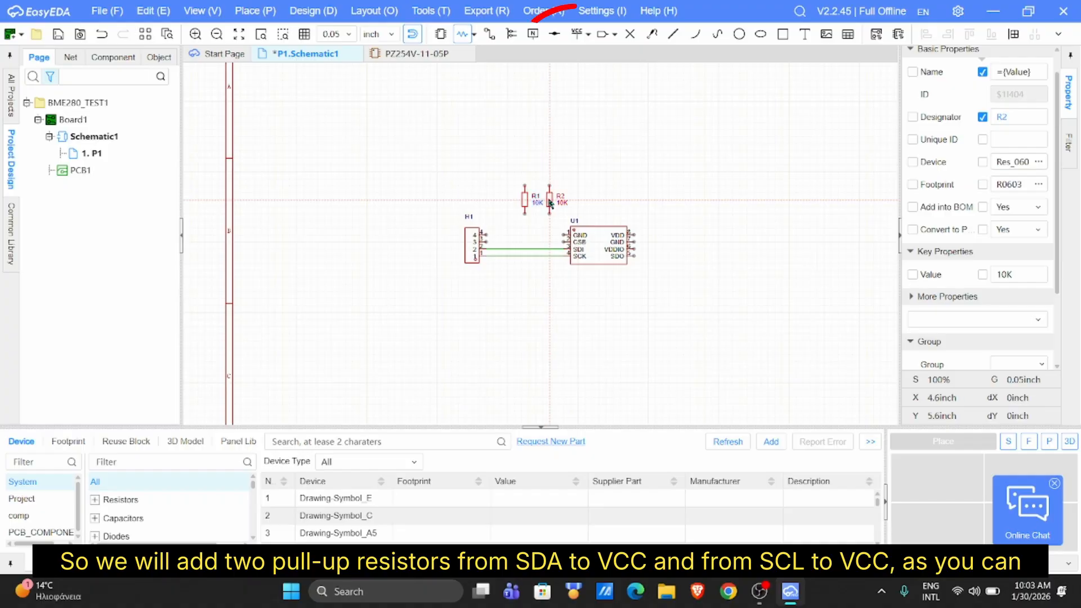
left_click(577, 35)
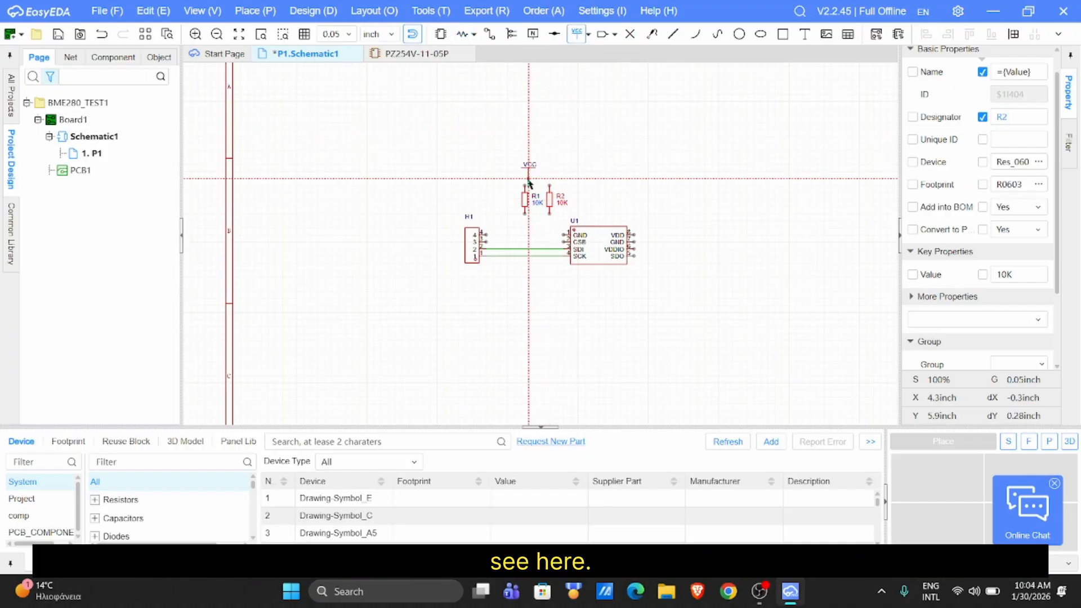
left_click(525, 181)
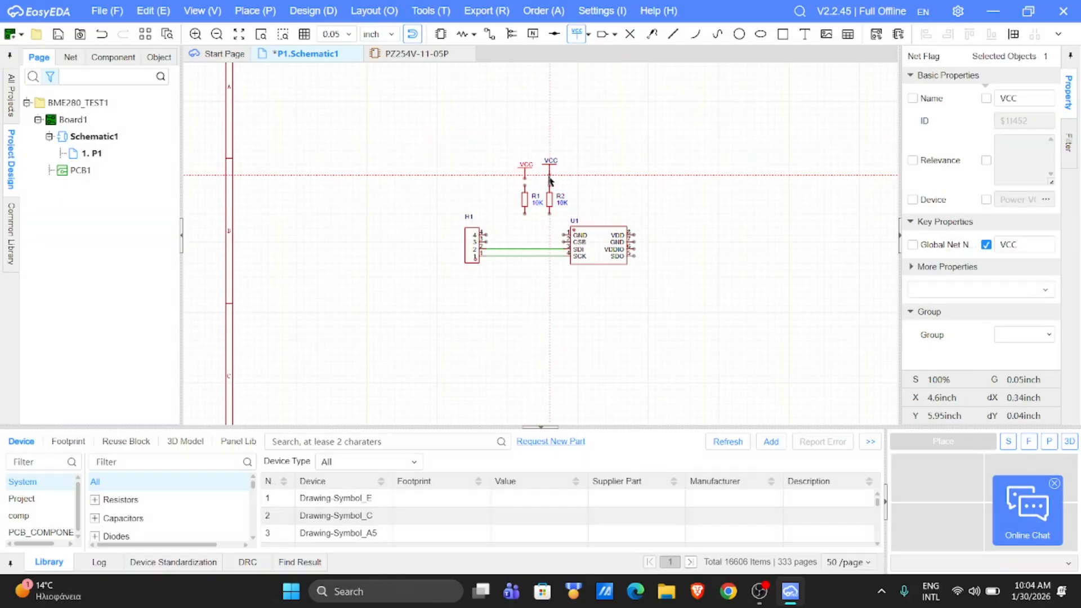
left_click(549, 182)
key("Escape")
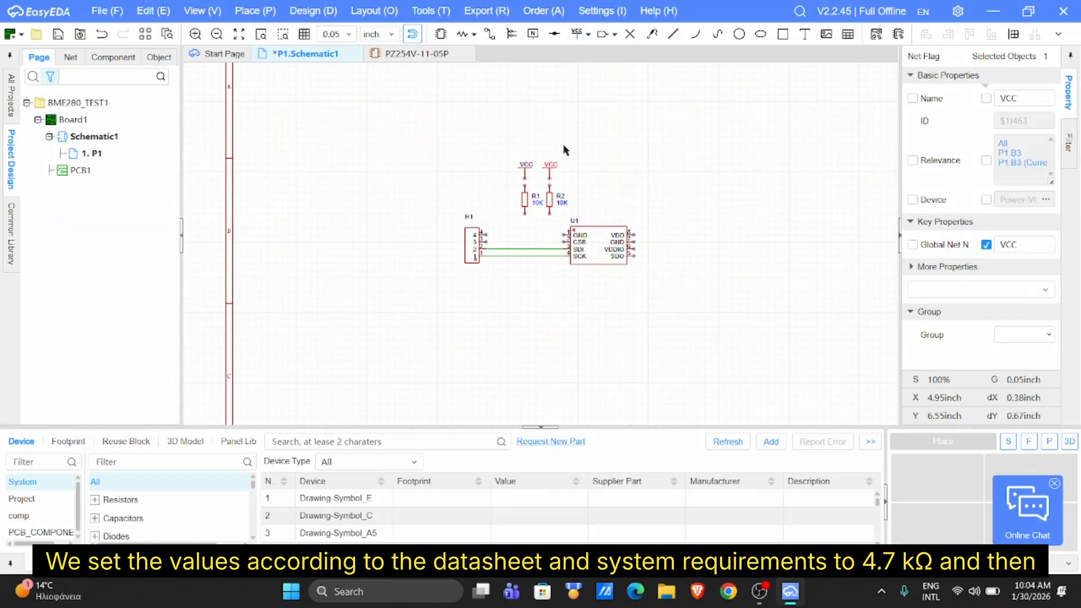
Set the value of both resistors, R2 and R1, to 4K7
left_click(549, 200)
left_click(1013, 300)
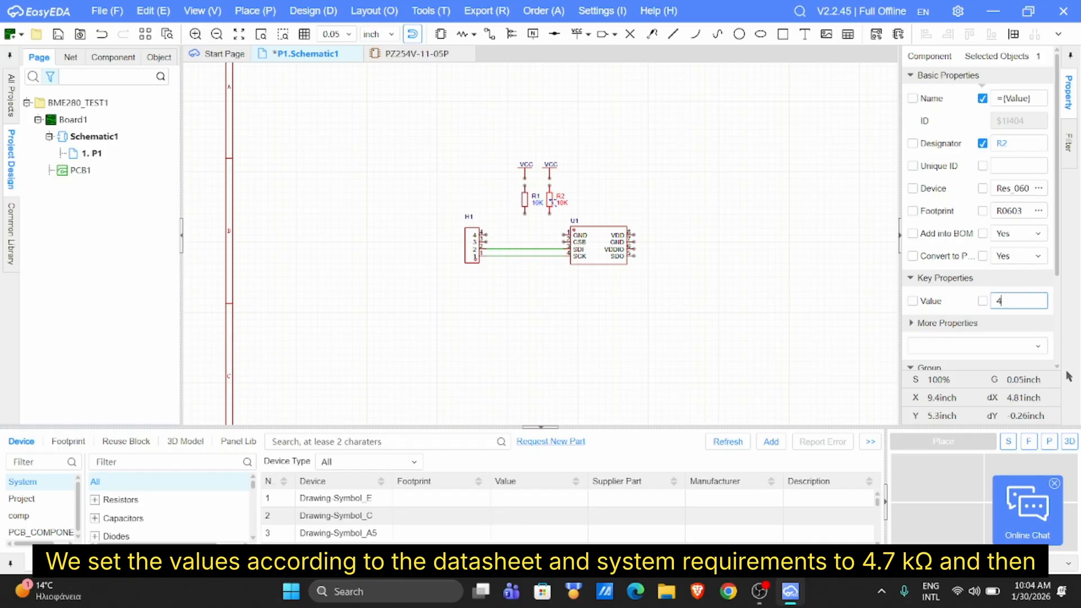
key("Return")
left_click(524, 200)
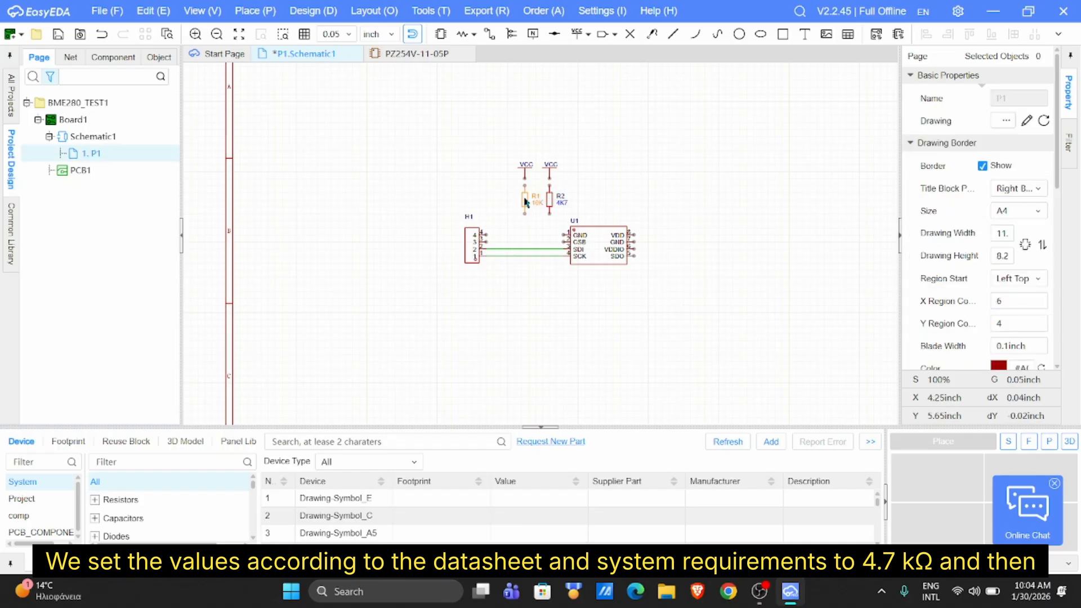
left_click(1013, 301)
type("4K7")
key("Return")
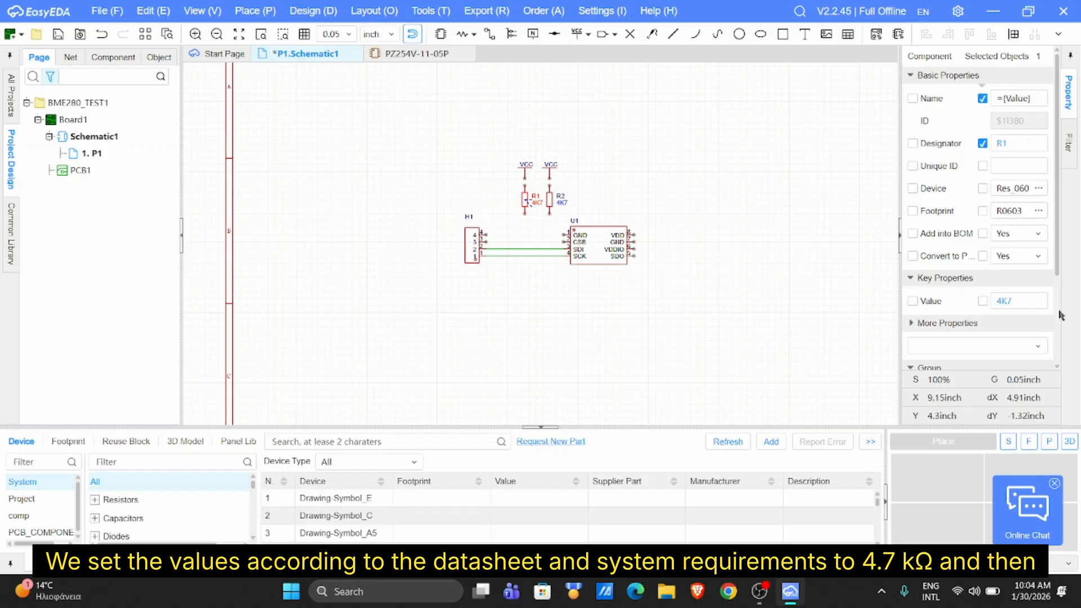
Wire R1 between the SDI line and its VCC flag, and R2 between the SCK line and its VCC flag
left_click(486, 33)
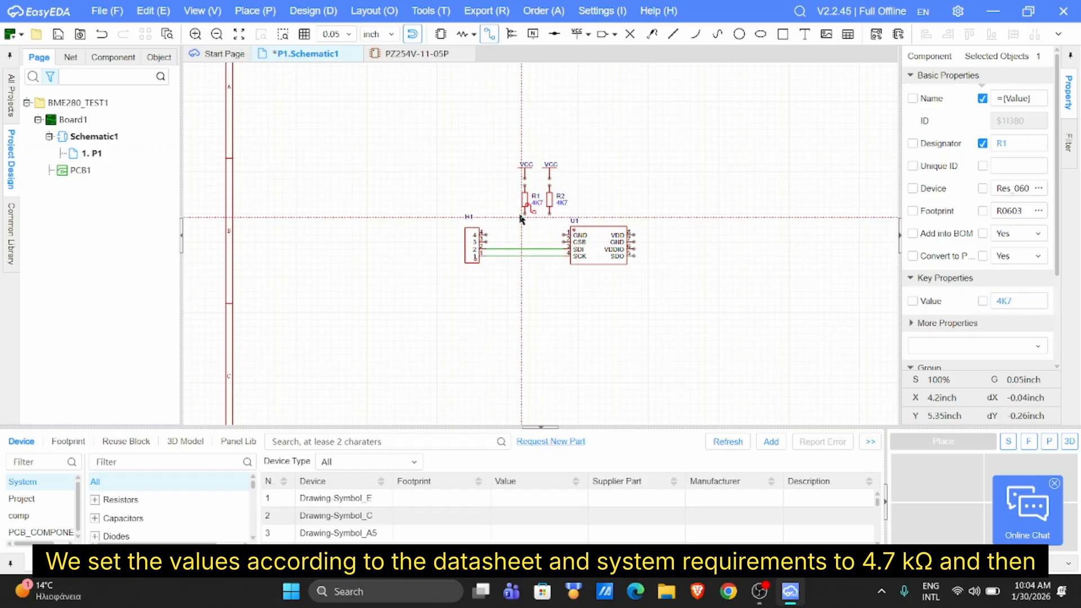
left_click(525, 250)
left_click(549, 214)
left_click(549, 255)
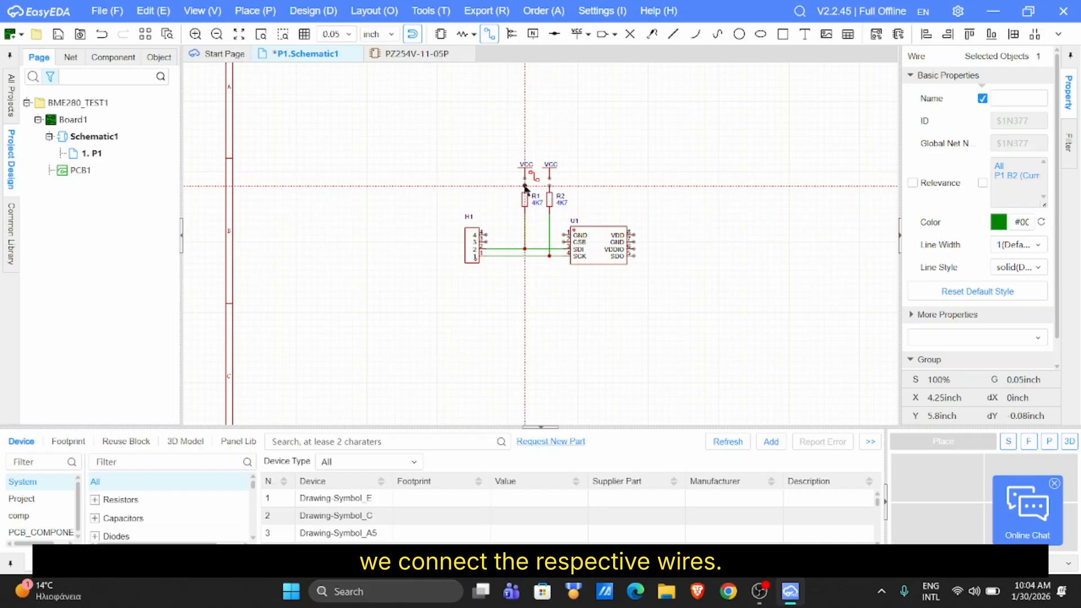
left_click(524, 186)
left_click(549, 179)
left_click(549, 185)
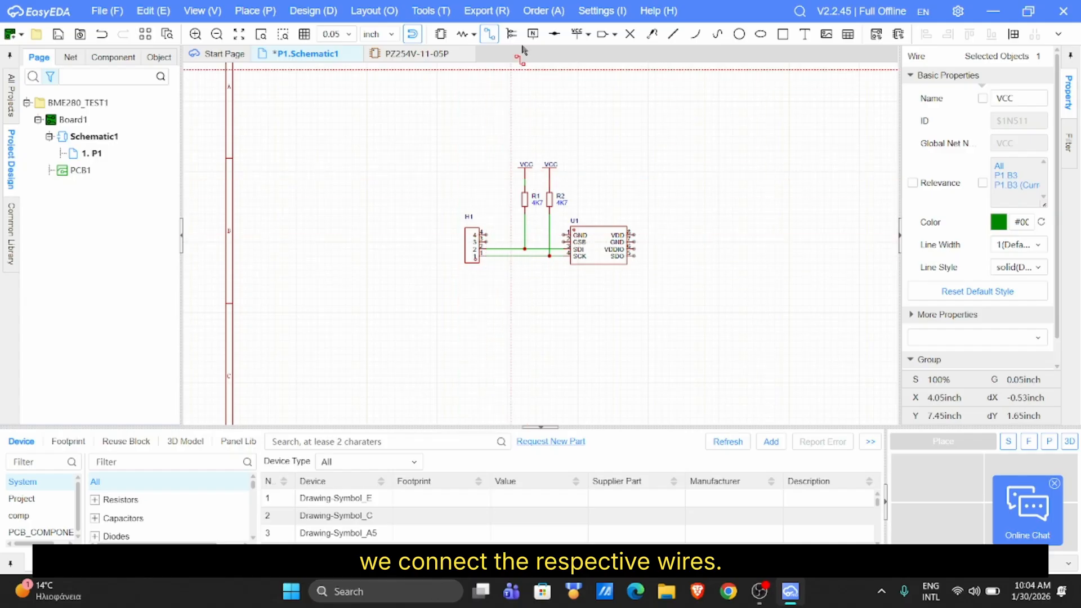
Place a VCC flag and a ground flag above the wires between the header and R1
left_click(576, 34)
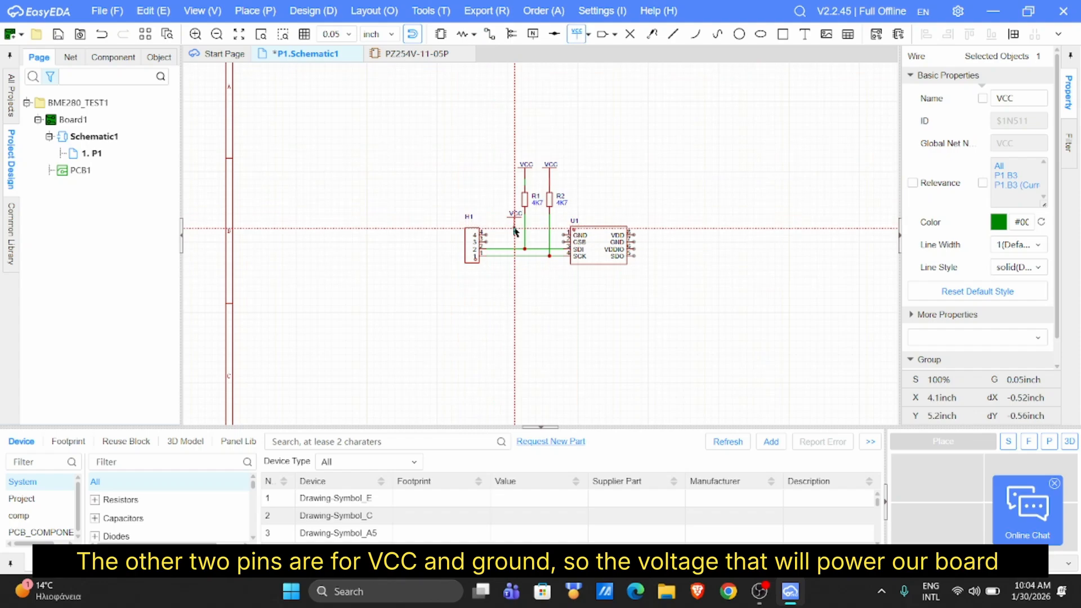
left_click(514, 228)
key("Escape")
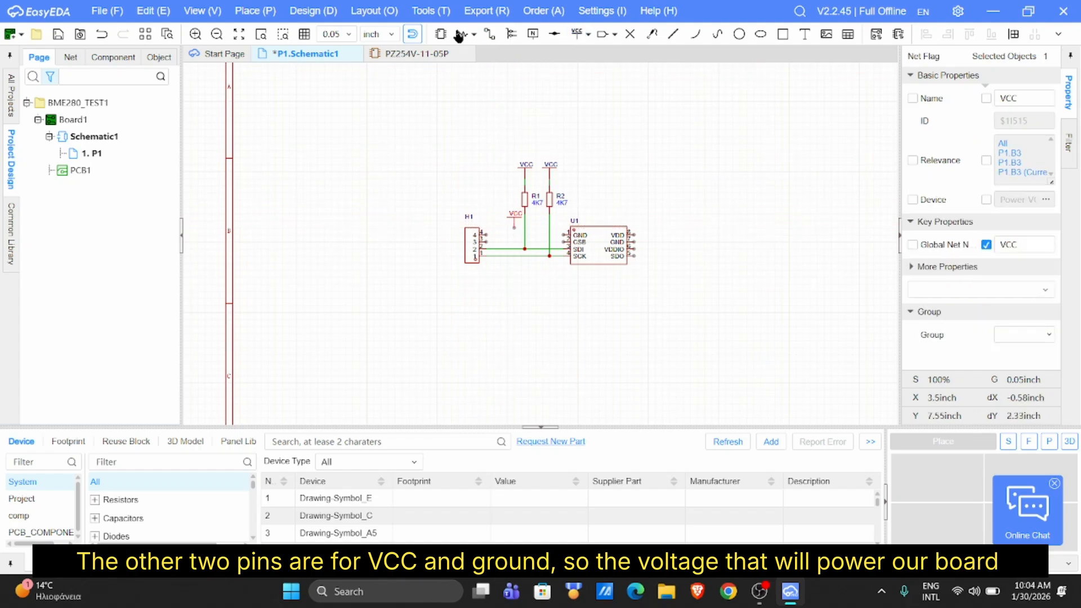
left_click(588, 35)
left_click(613, 92)
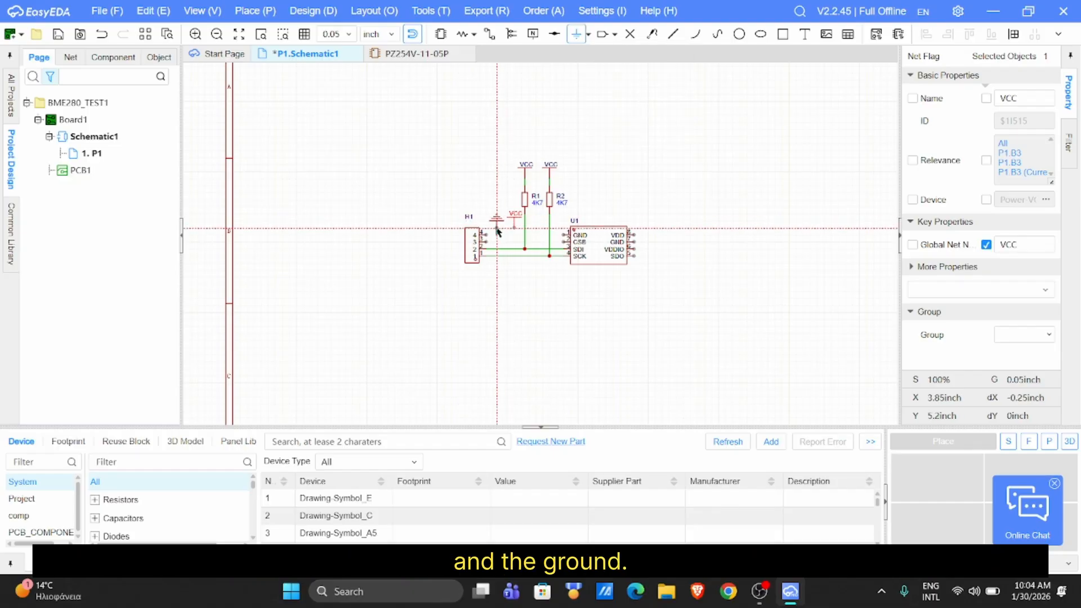
left_click(496, 228)
key("Escape")
Try wiring header pin 4 to the ground flag, and undo that wire
left_click(489, 34)
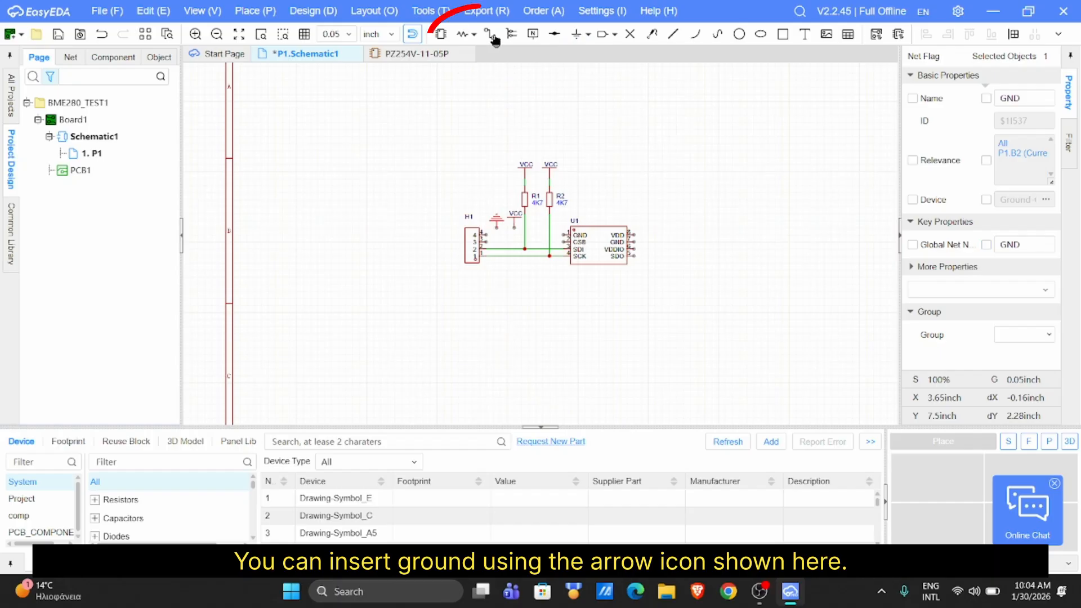
left_click(486, 236)
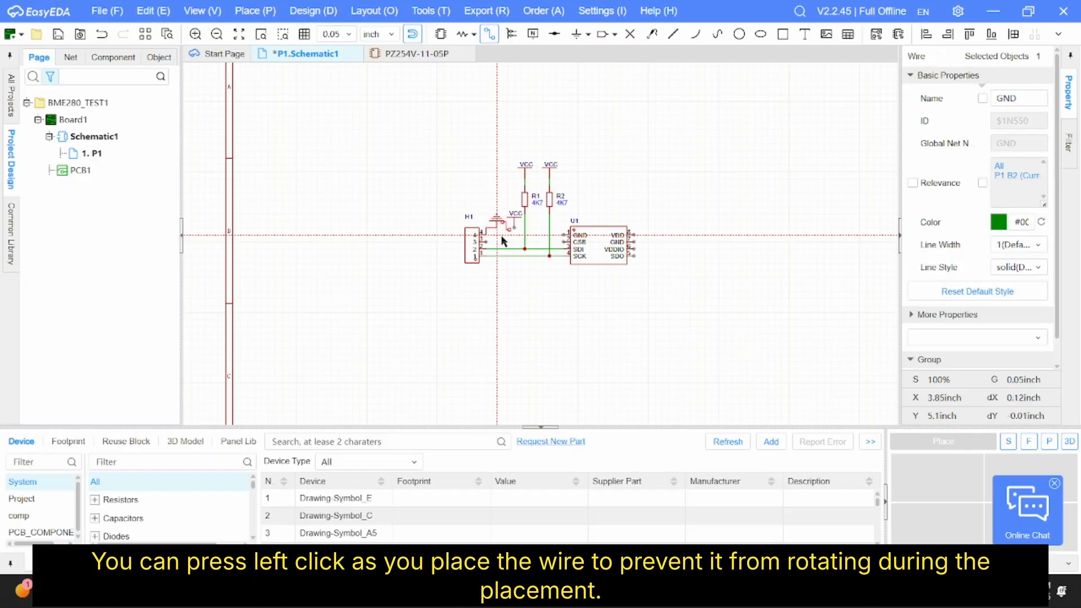
key("Escape")
key("ctrl+z")
Wire the ground flag down to header pin 4 and the nearby VCC flag to header pin 3
left_click(489, 36)
left_click(496, 228)
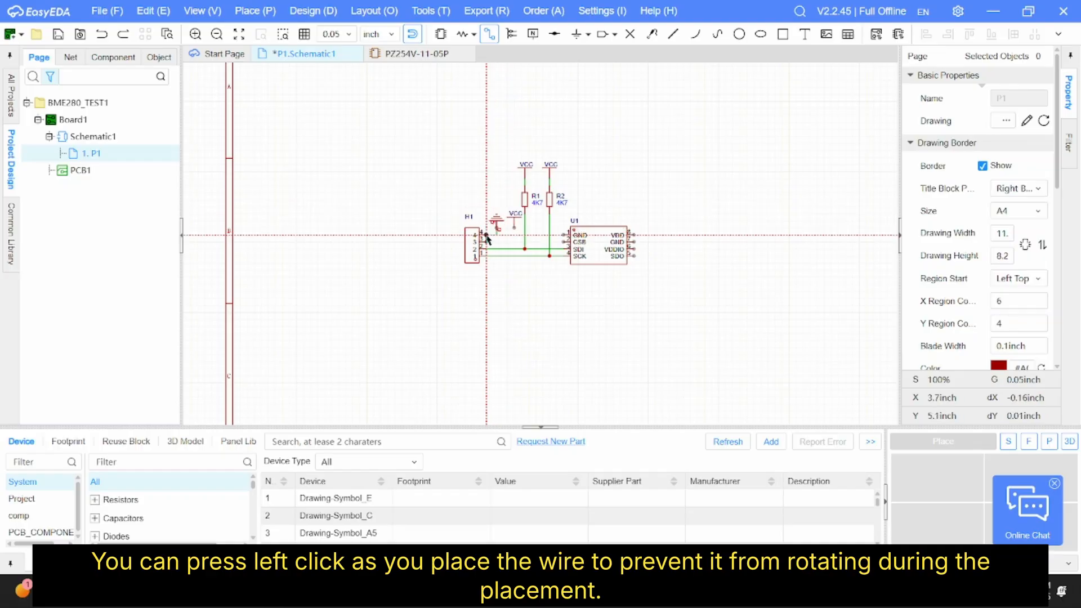
left_click(485, 234)
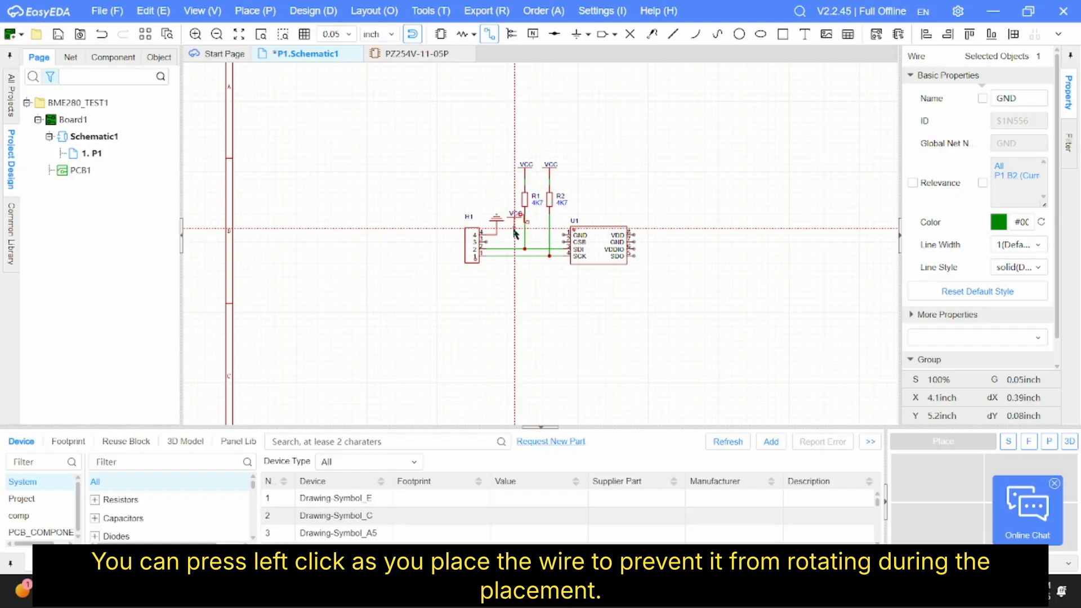
left_click(485, 241)
key("Escape")
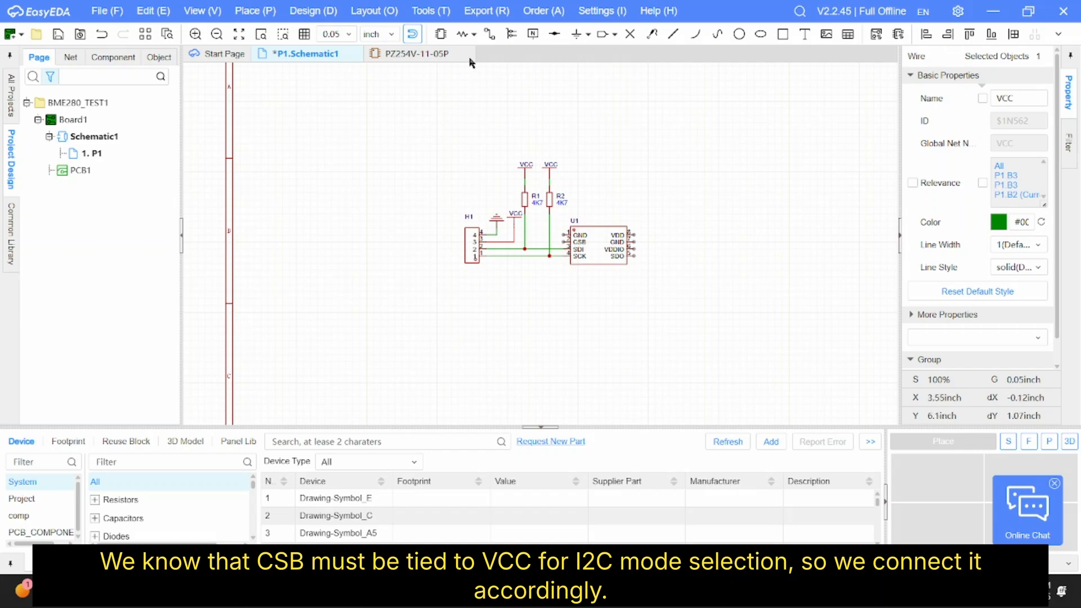
Wire the sensor's CSB pin to the header's VCC line and its left GND pin to the header's ground line
left_click(490, 34)
left_click(566, 242)
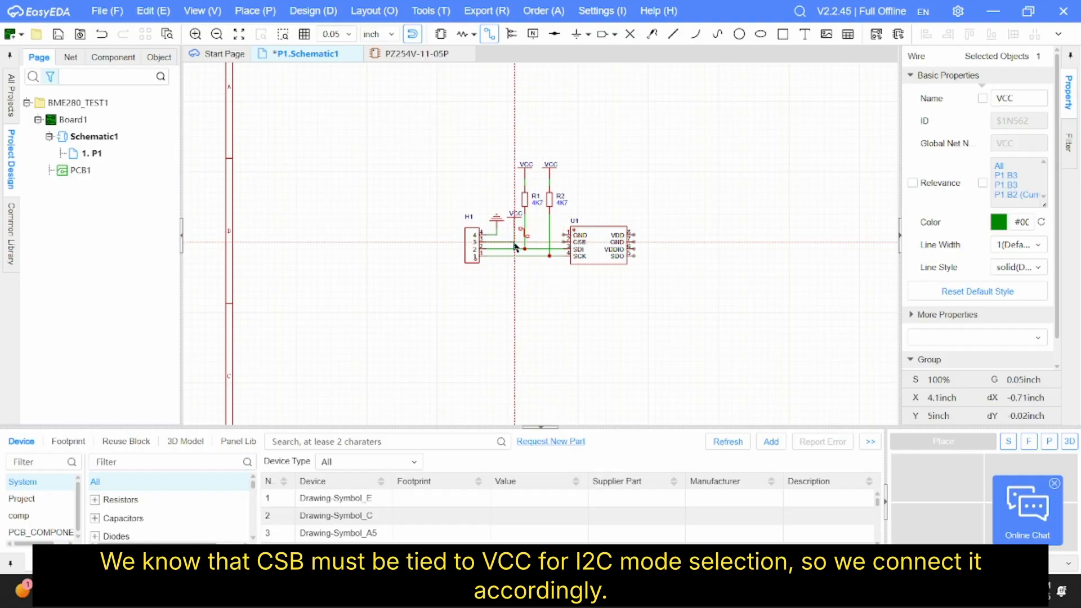
left_click(513, 243)
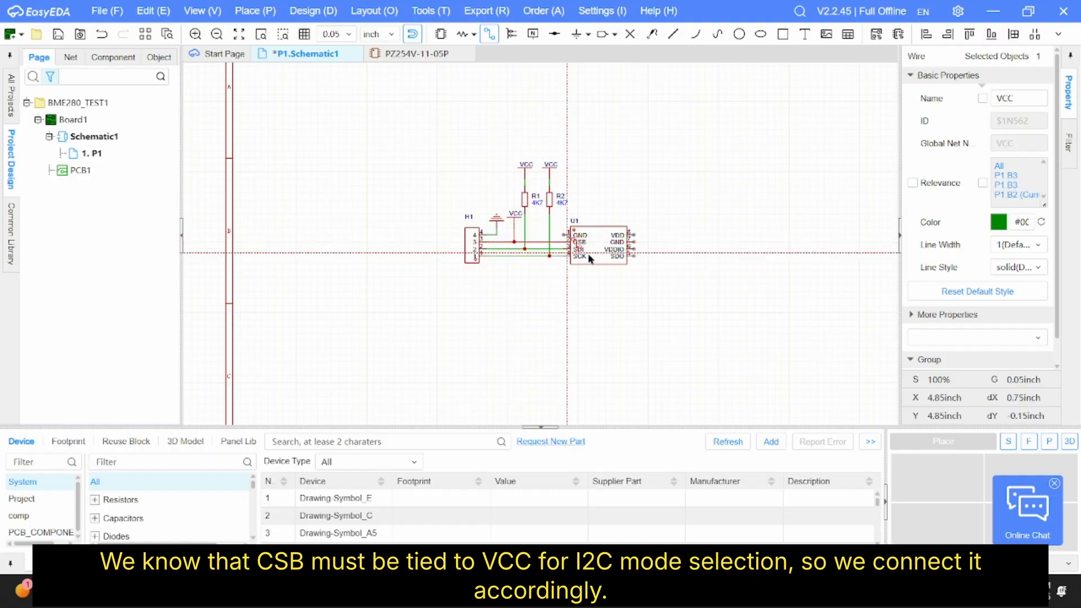
left_click(566, 235)
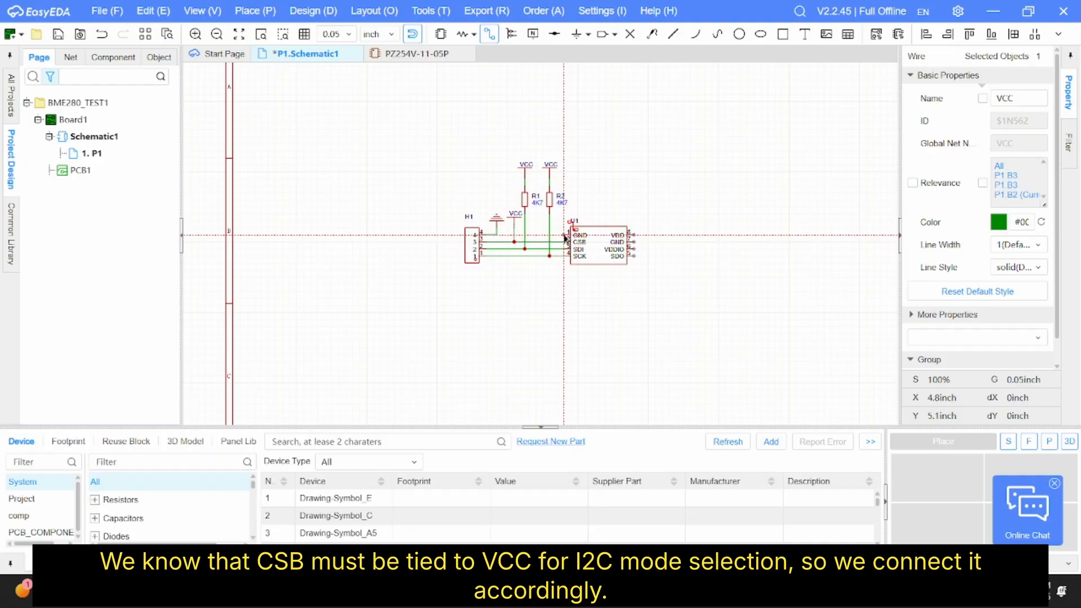
left_click(496, 234)
key("Escape")
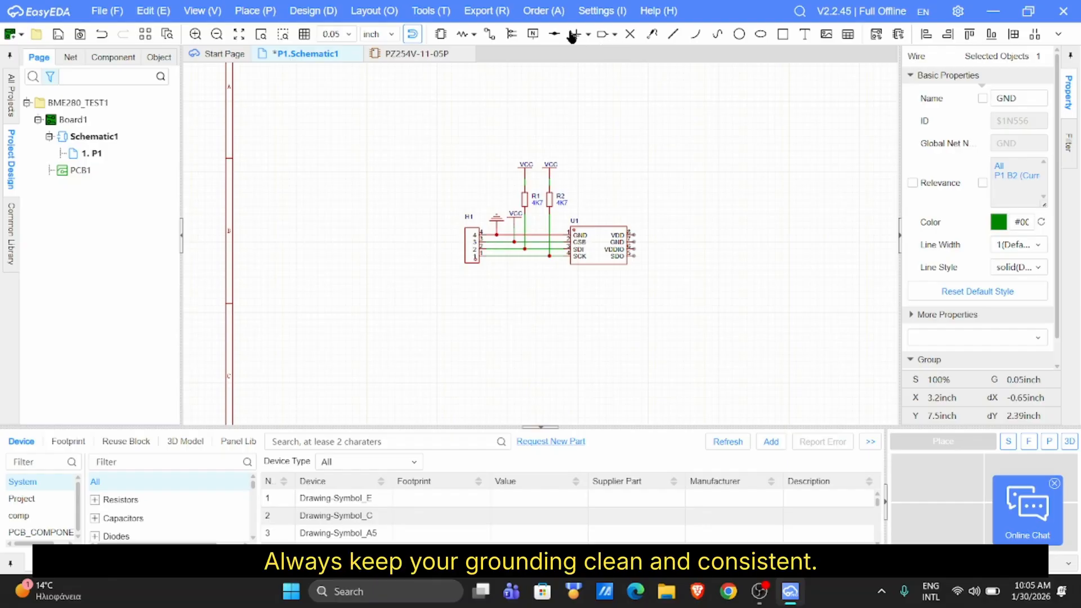
Place net labels on the wires of header pins 1 and 2, and try adding one to the pin 3 wire
left_click(533, 35)
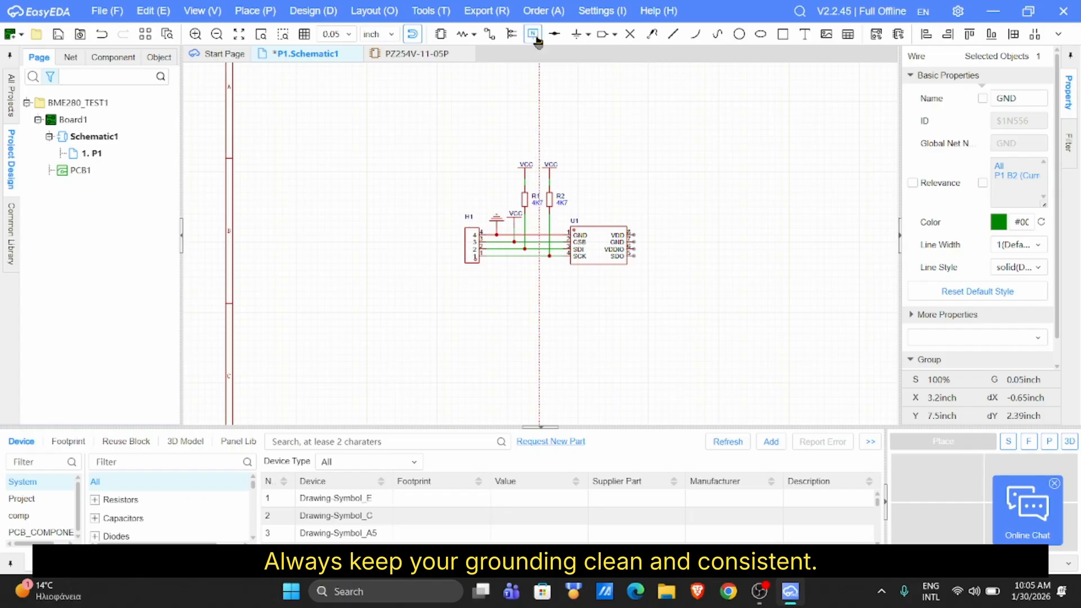
left_click(498, 256)
left_click(499, 249)
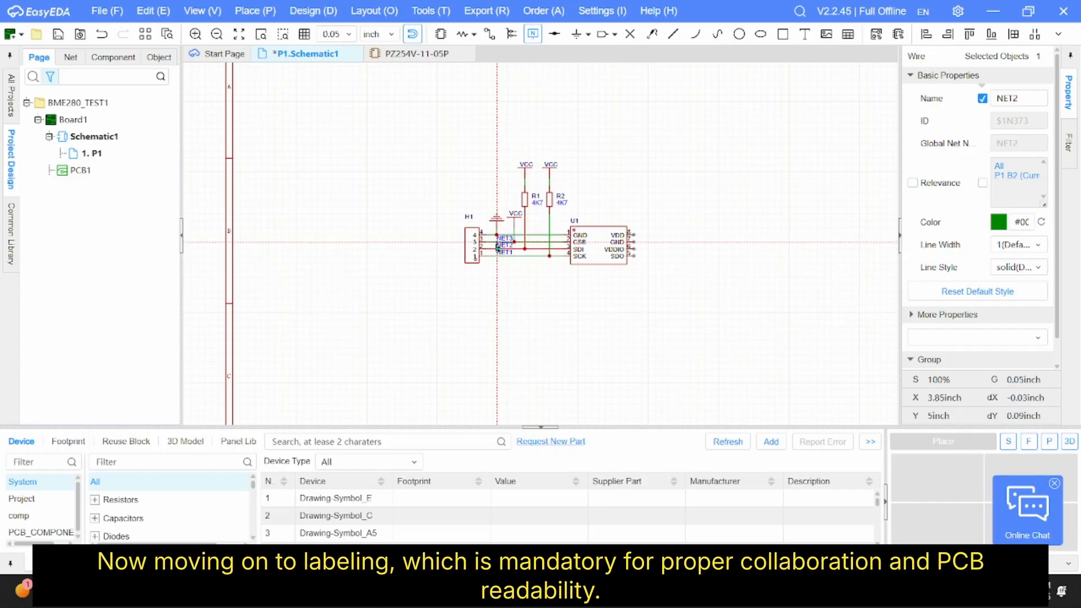
left_click(497, 242)
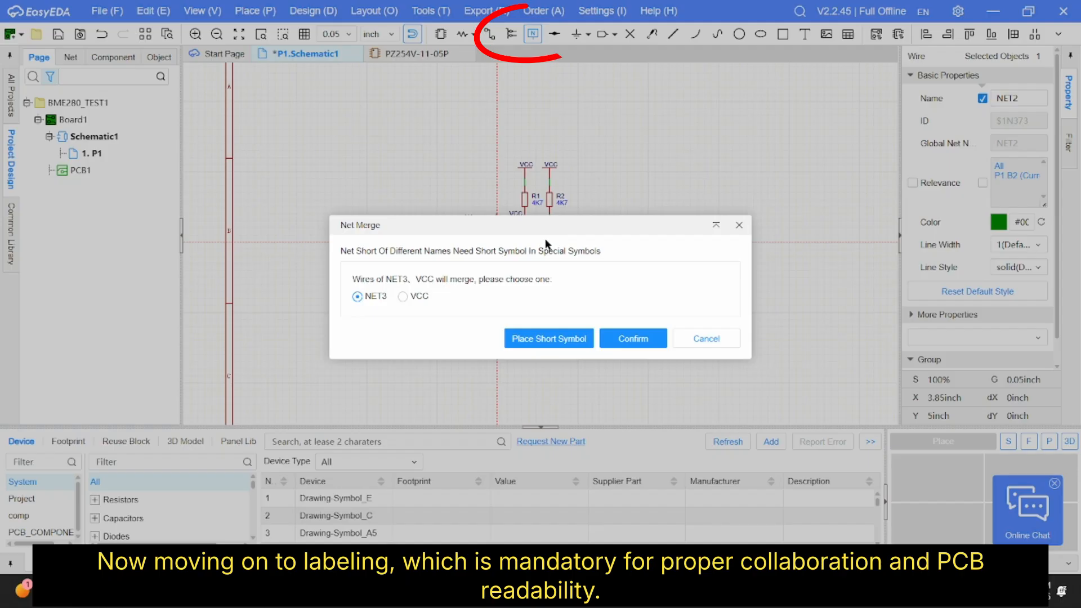
left_click(739, 225)
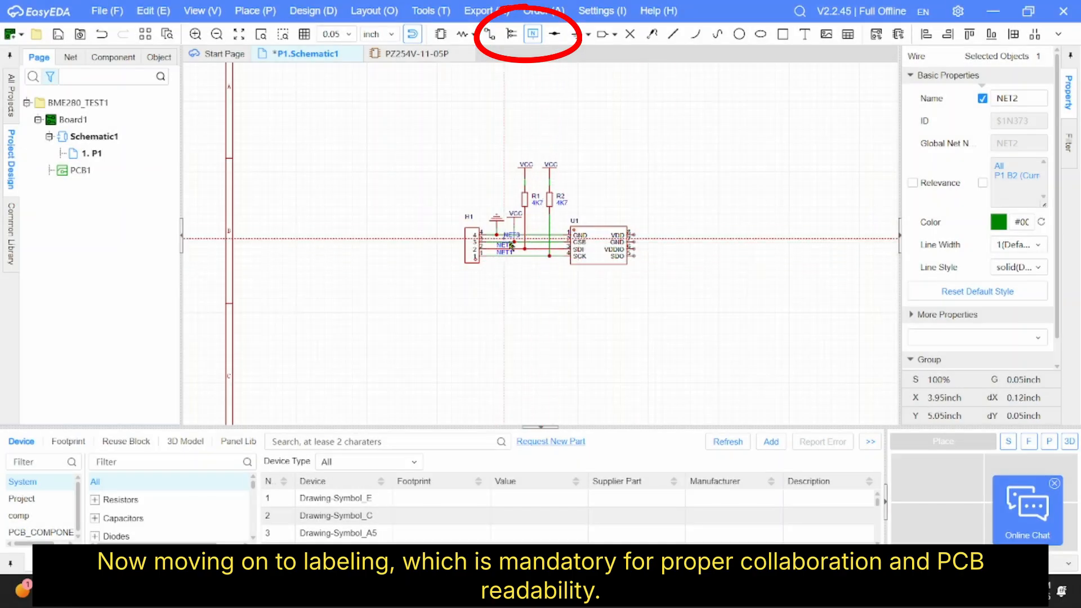
key("Escape")
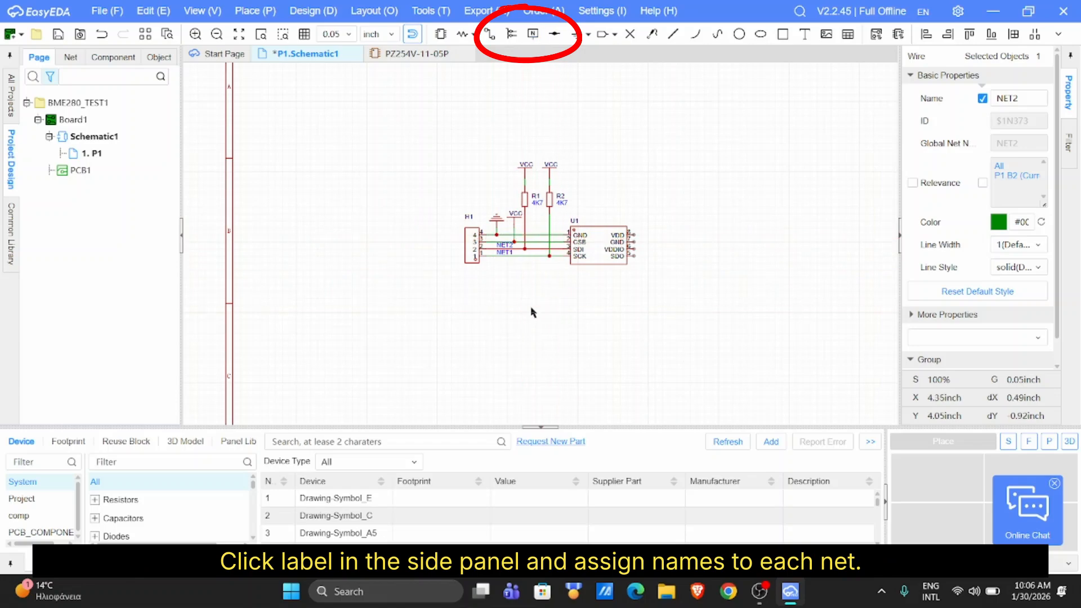
Rename the net label on the header pin 1 wire to SCK and the one on the pin 2 wire to SDA
left_click(501, 255)
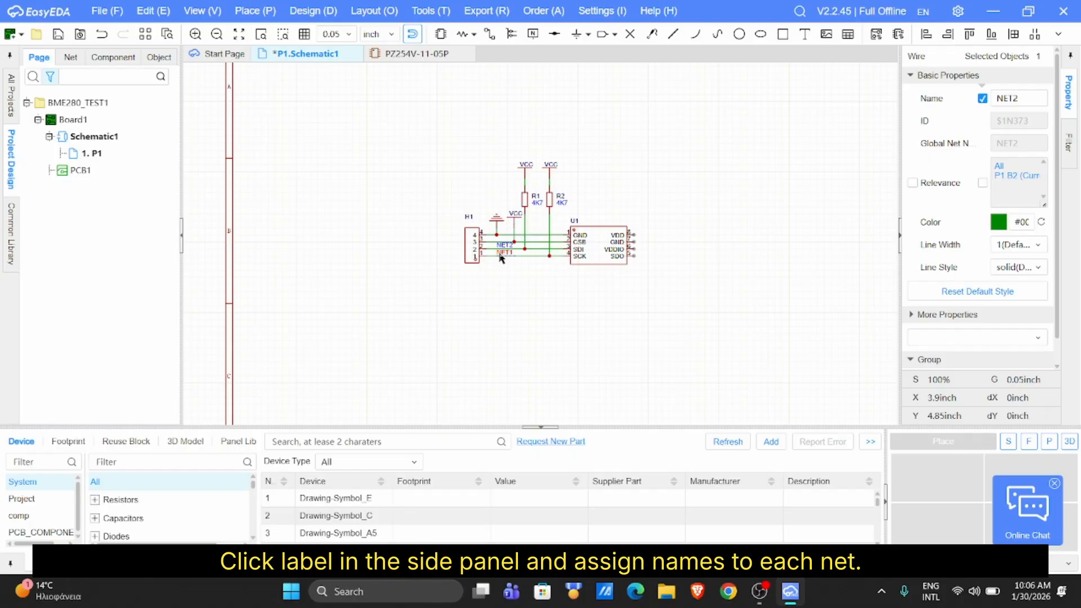
left_click(1021, 99)
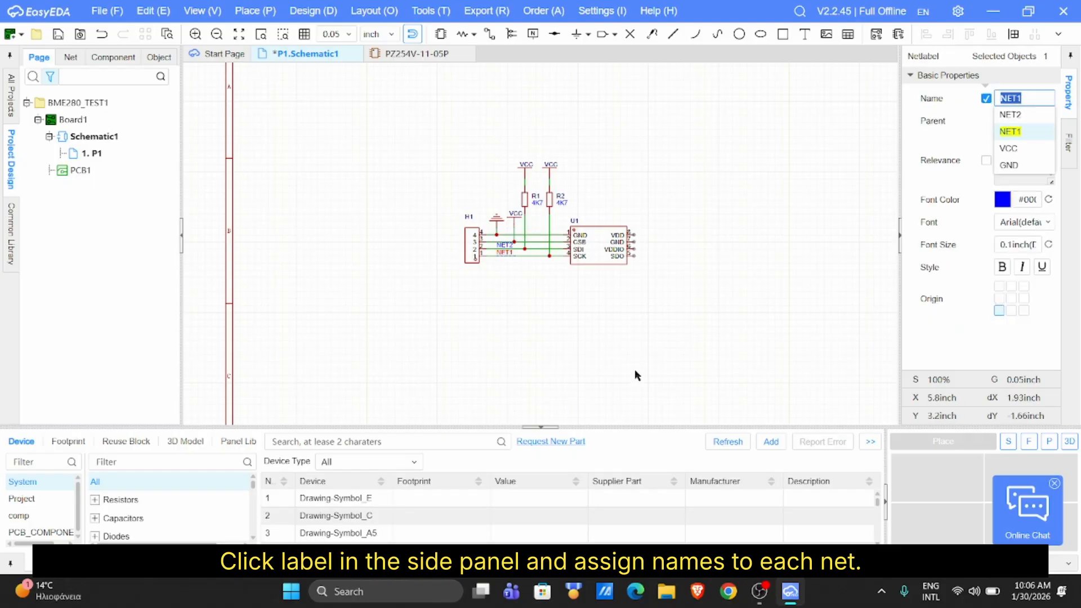
type("SD")
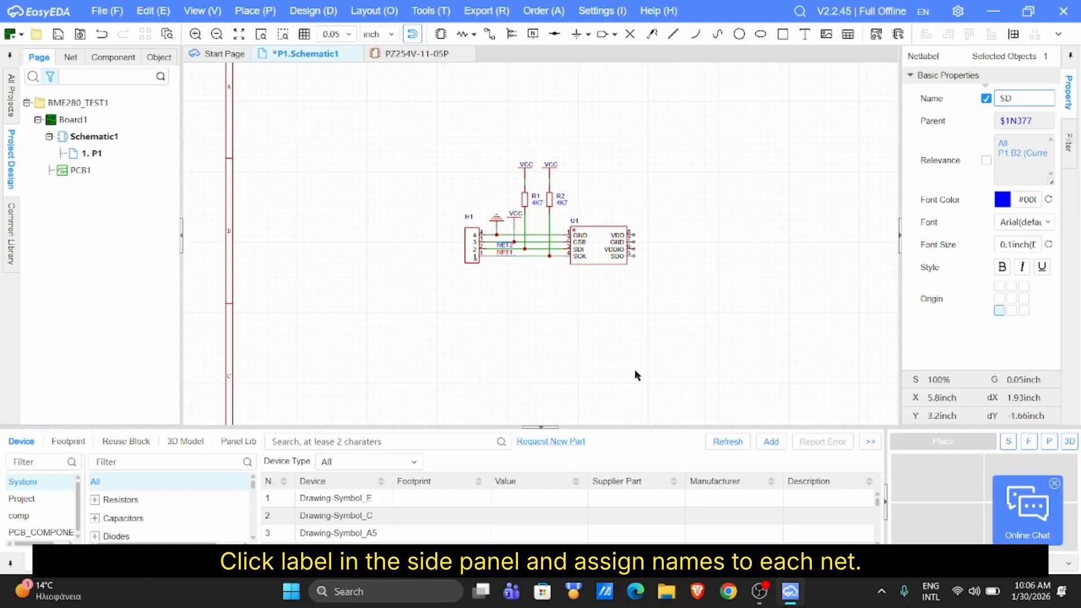
type("CK")
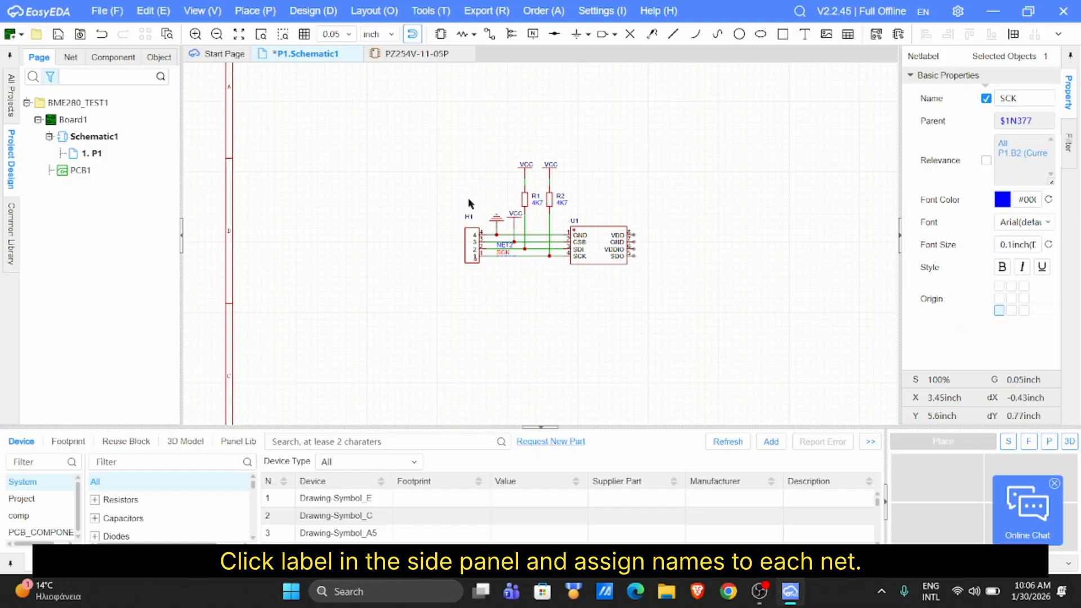
left_click(500, 246)
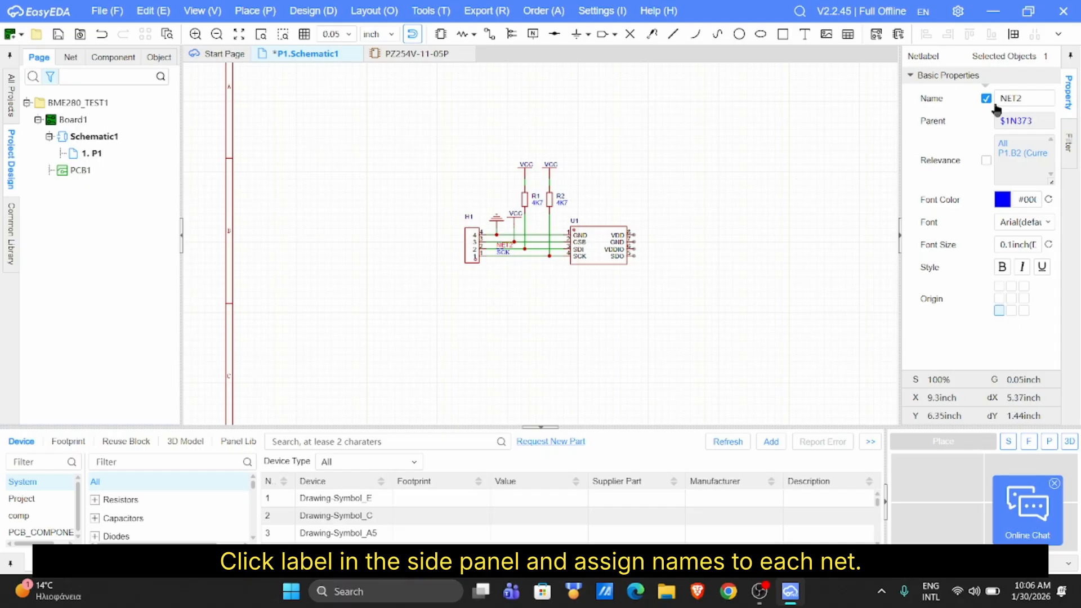
left_click(1029, 99)
type("SD")
left_click(612, 345)
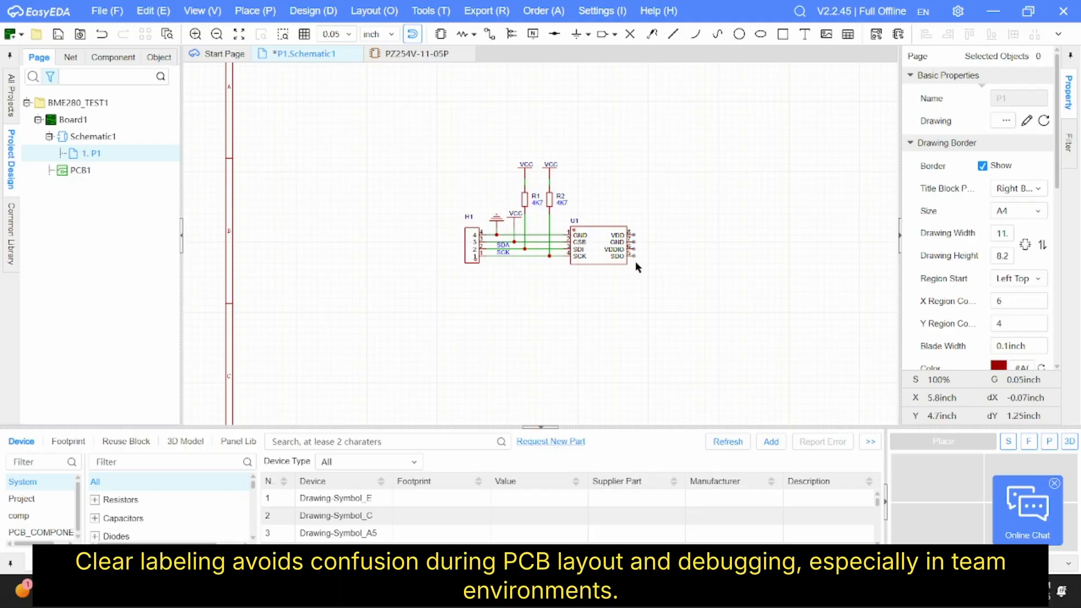
Place a ground flag below the sensor's right side and wire the right GND pin and the SDO pin to it
left_click(574, 35)
left_click(643, 286)
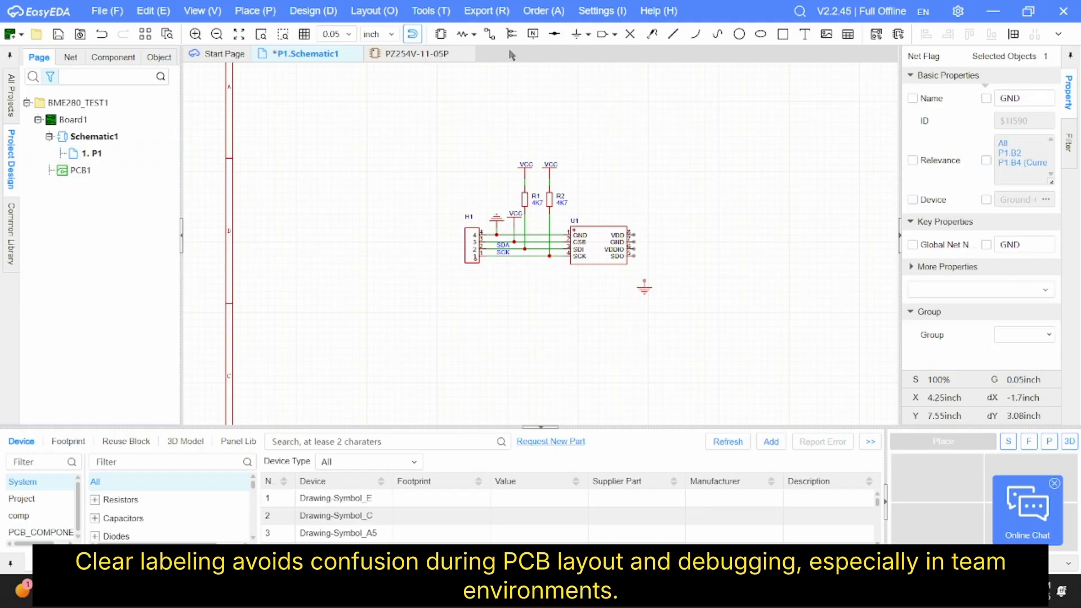
left_click(489, 35)
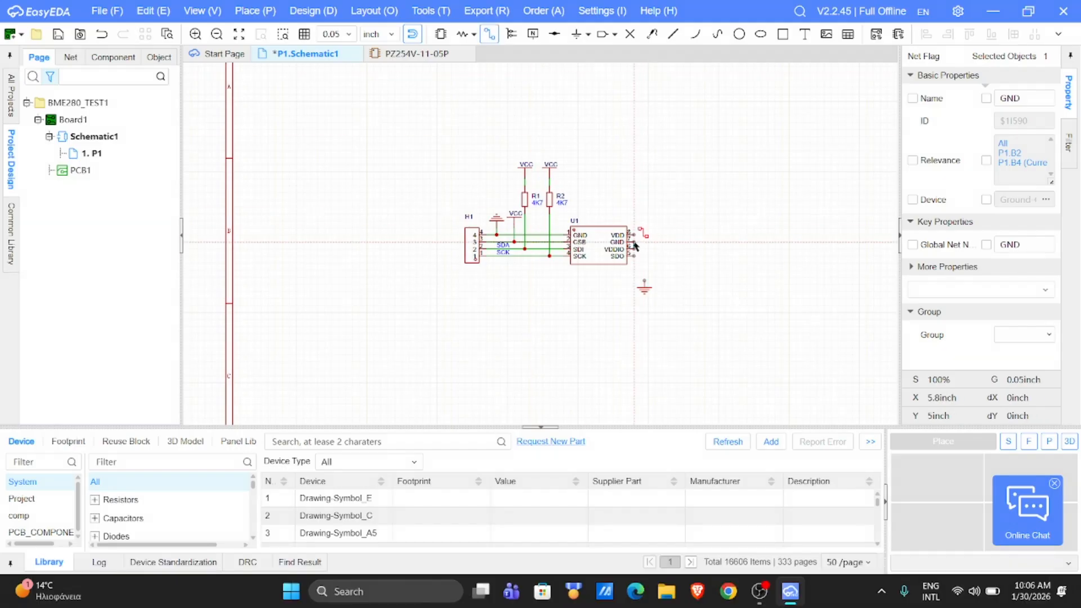
left_click(644, 283)
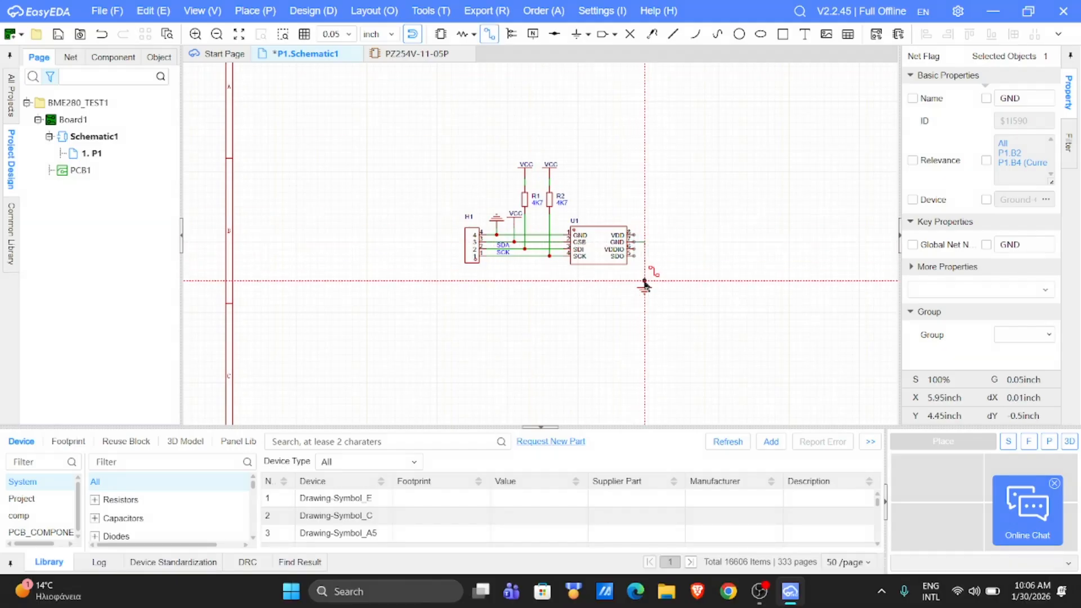
left_click(636, 257)
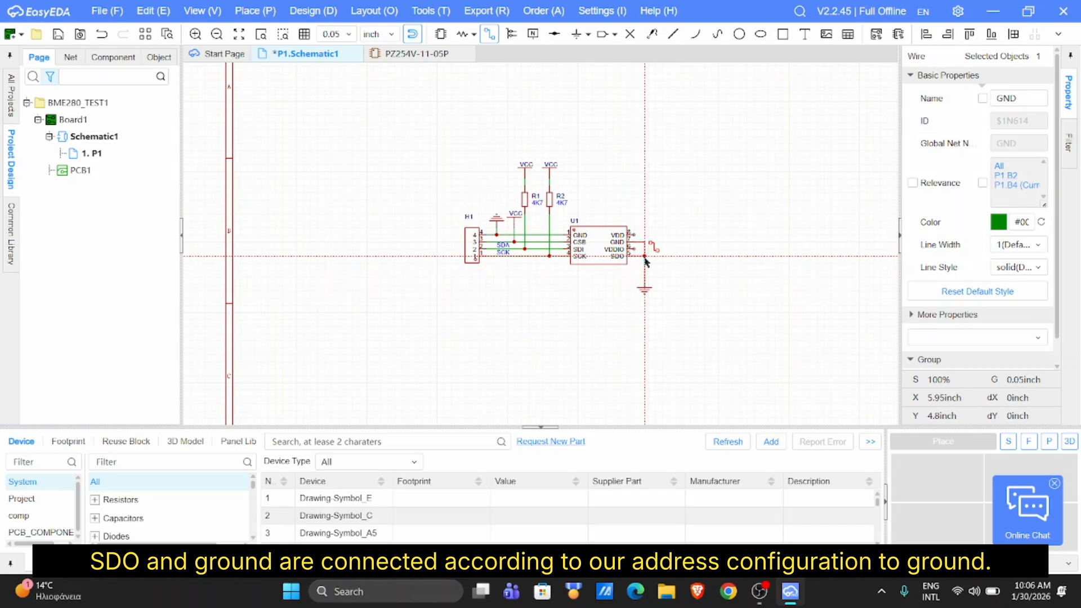
key("Escape")
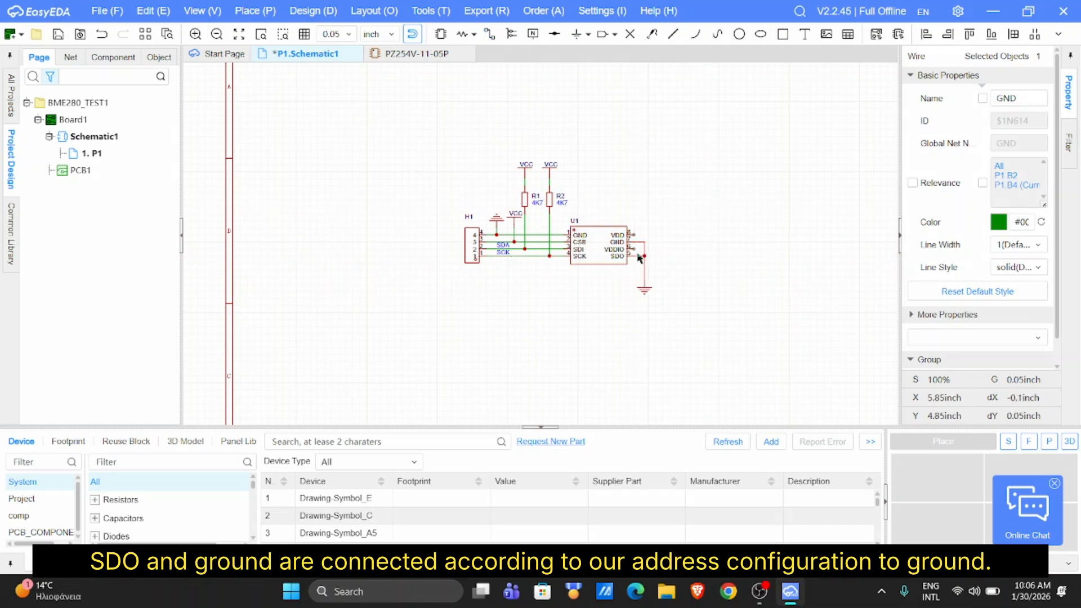
Draw wires from the sensor's VDDIO and VDD pins out to the right and up to two free ends level with the resistors
left_click(489, 34)
left_click(631, 249)
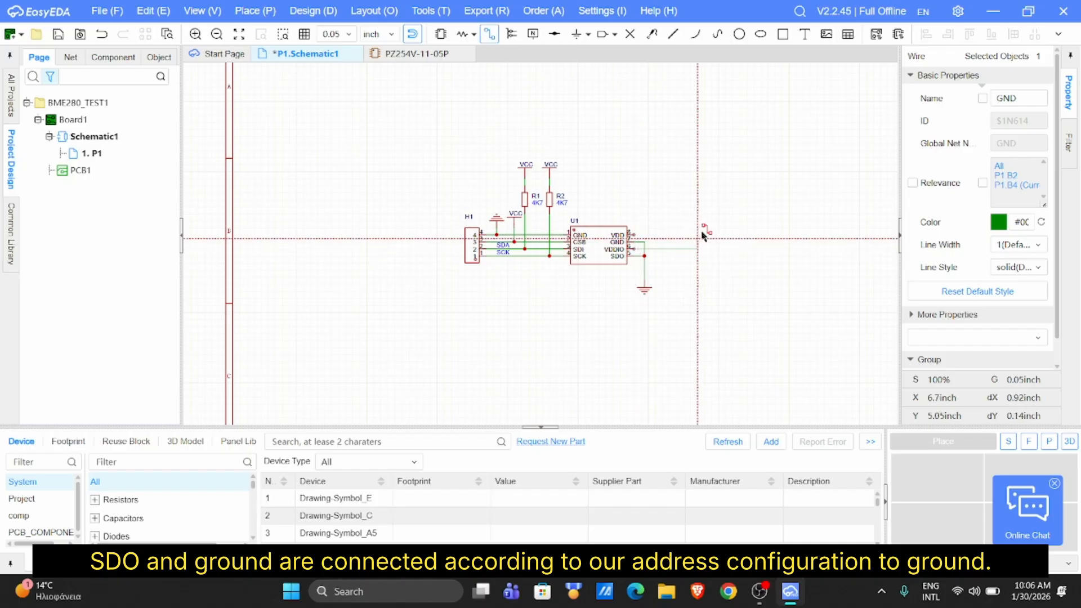
double_click(701, 197)
left_click(634, 234)
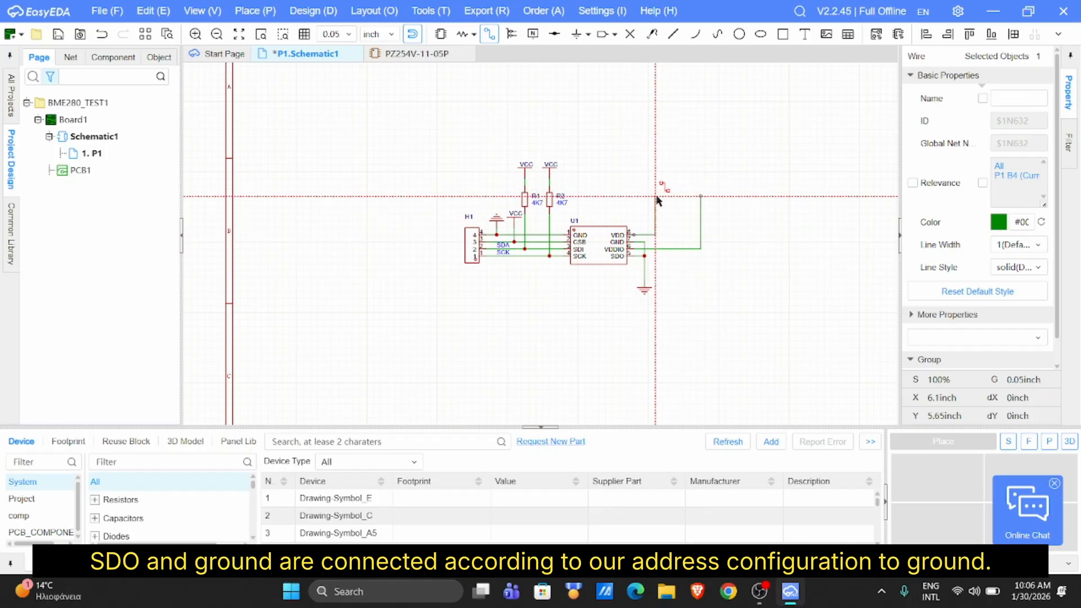
double_click(655, 197)
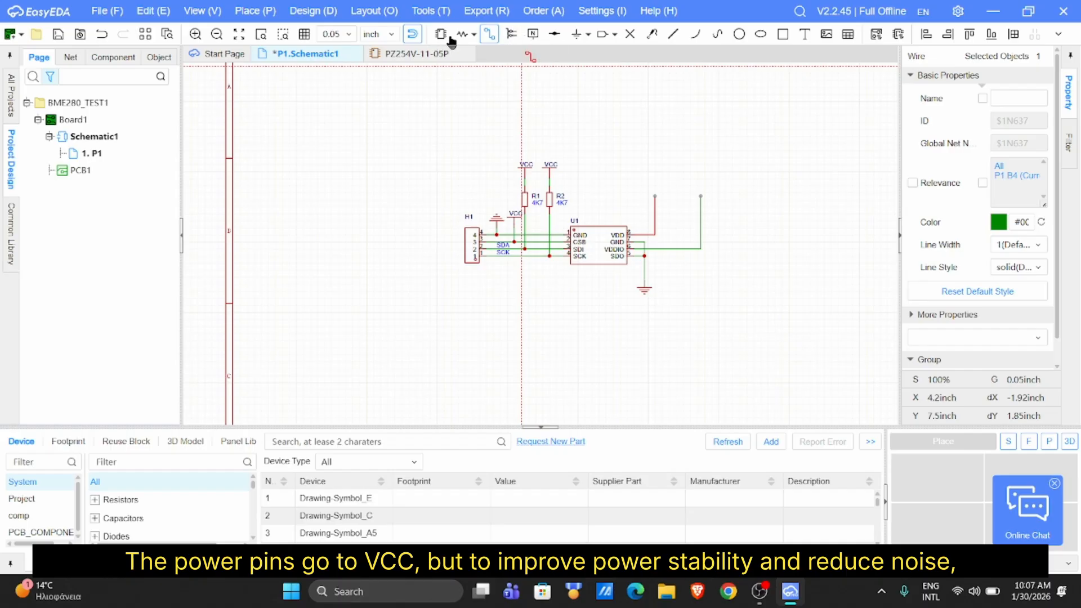
Place two 100nF capacitors vertically, one above the free end of the VDD wire and one above the VDDIO wire
left_click(477, 37)
left_click(505, 70)
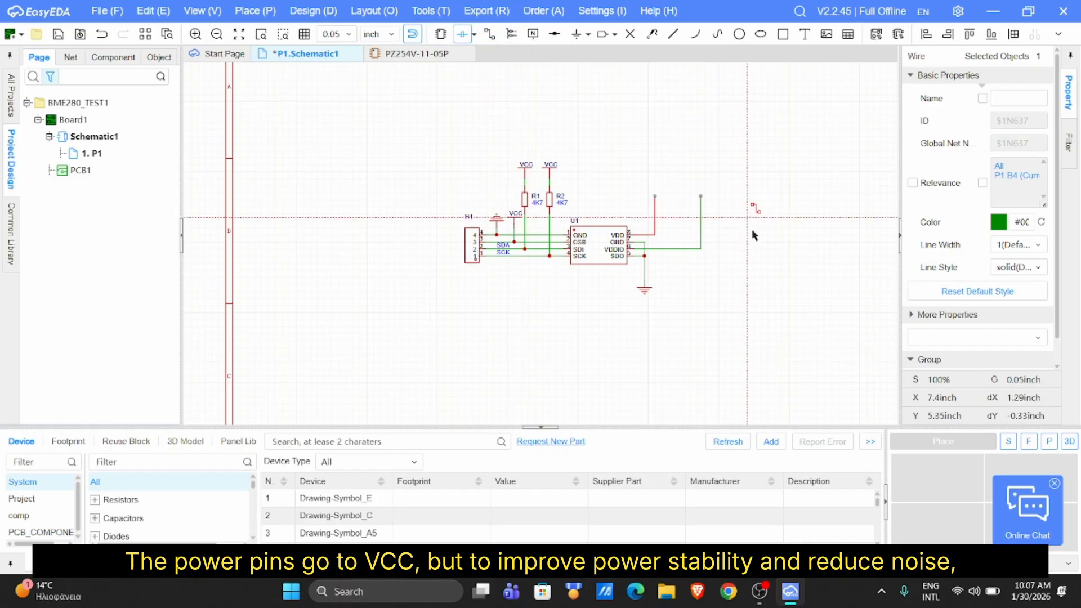
key("space")
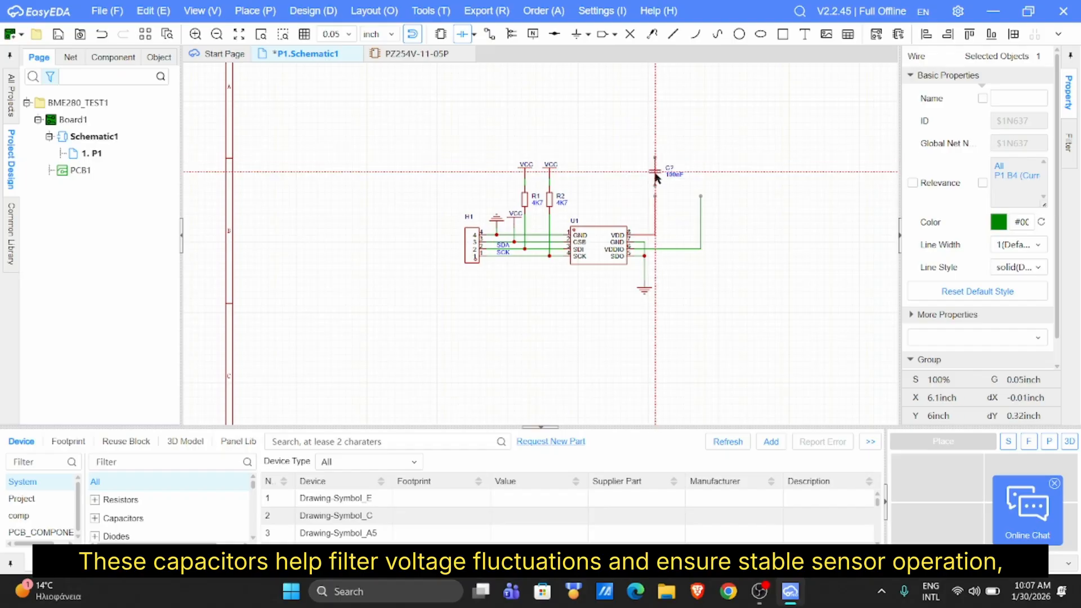
left_click(655, 171)
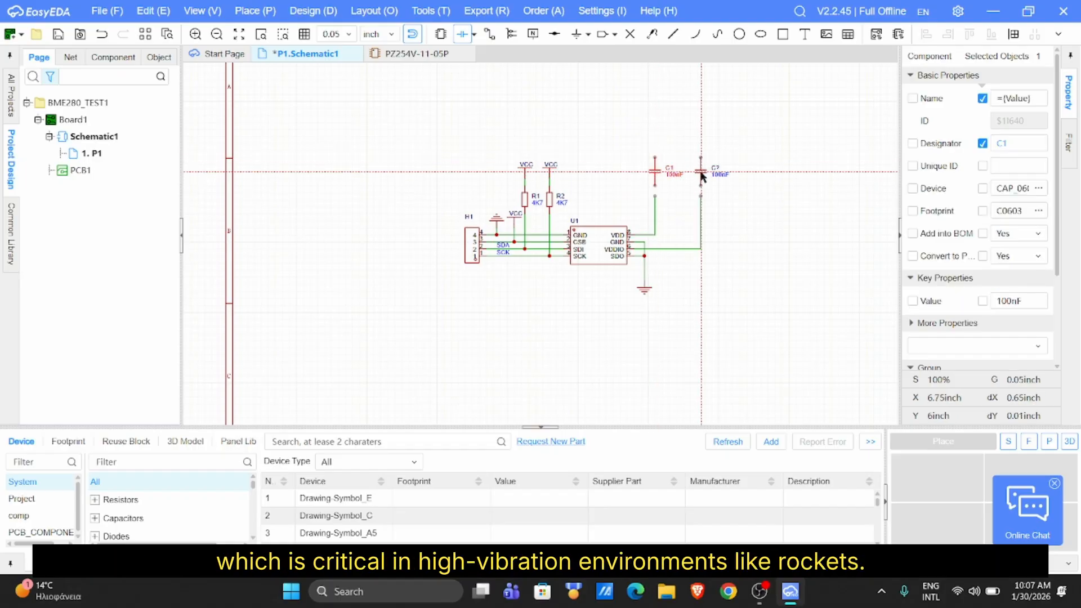
right_click(736, 170)
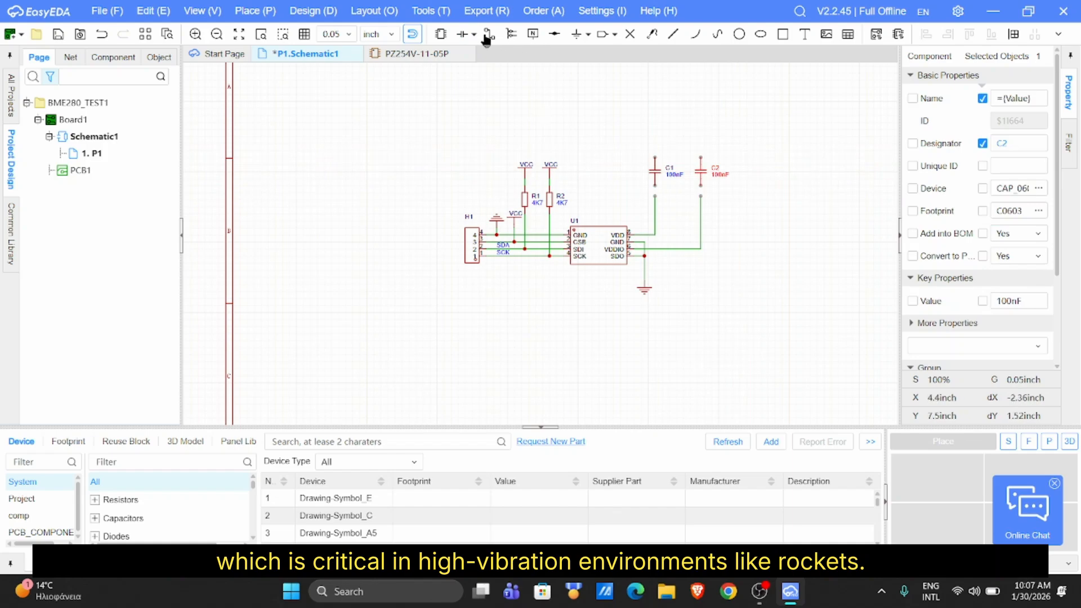
Place ground flags on the upper pins of capacitors C1 and C2
left_click(575, 34)
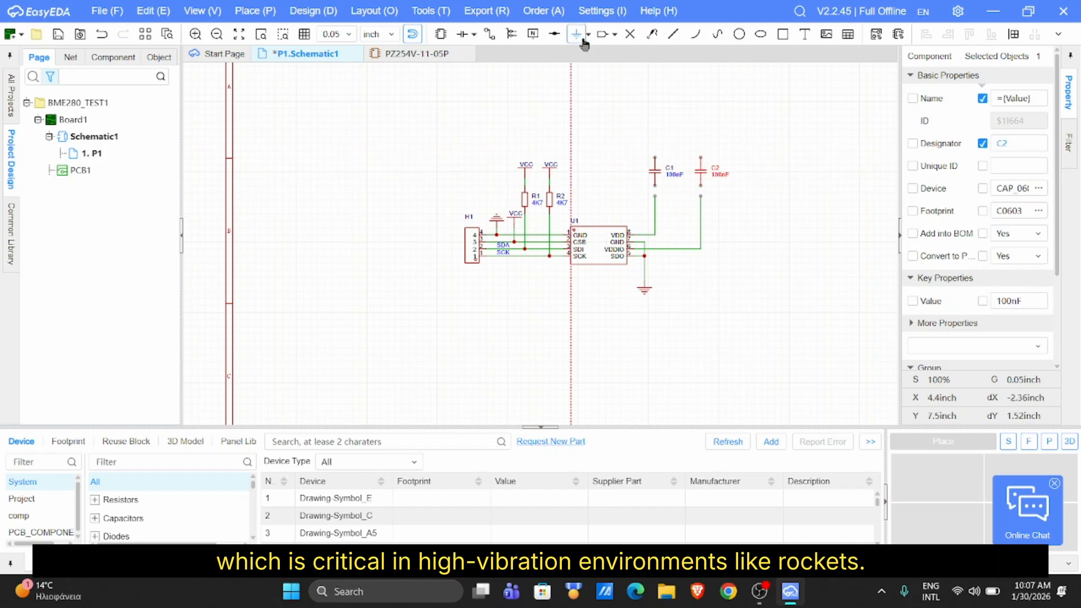
left_click(656, 159)
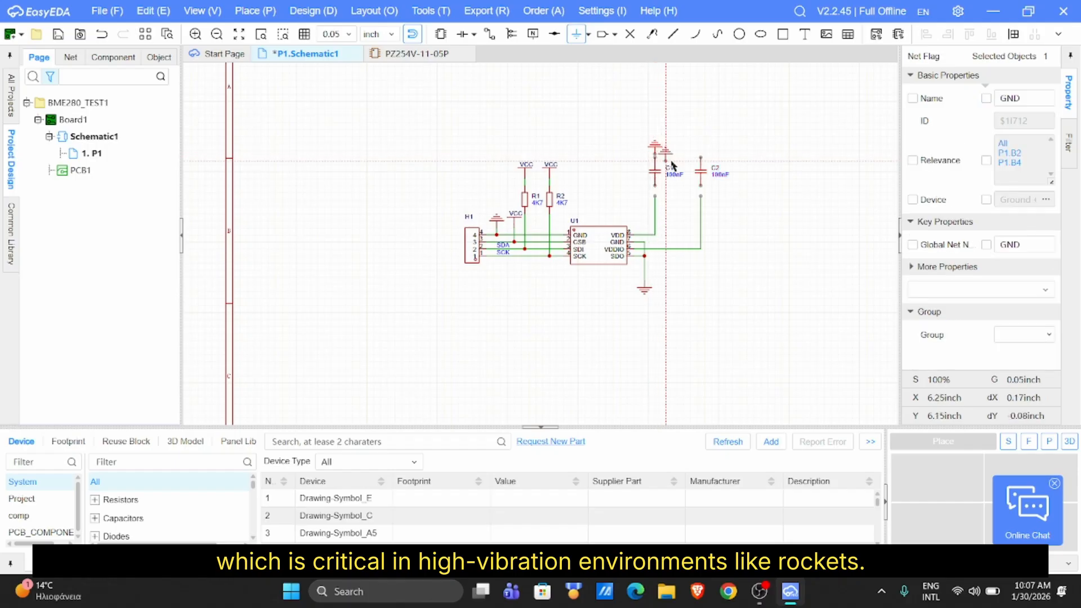
left_click(698, 159)
Place rotated VCC flags on the vertical sections of the VDDIO and VDD wires below the capacitors
left_click(588, 34)
left_click(619, 50)
key("space")
left_click(701, 218)
left_click(656, 220)
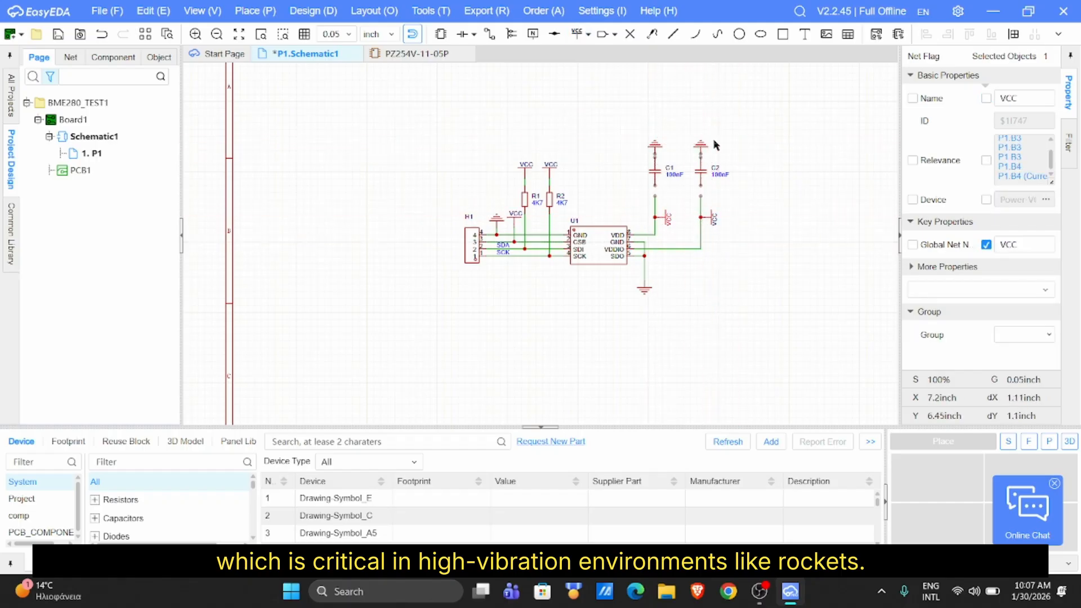
Wire the lower pins of C1 and C2 to the VDD and VDDIO wires, and save the schematic
left_click(489, 34)
left_click(655, 196)
left_click(701, 187)
left_click(701, 200)
right_click(754, 237)
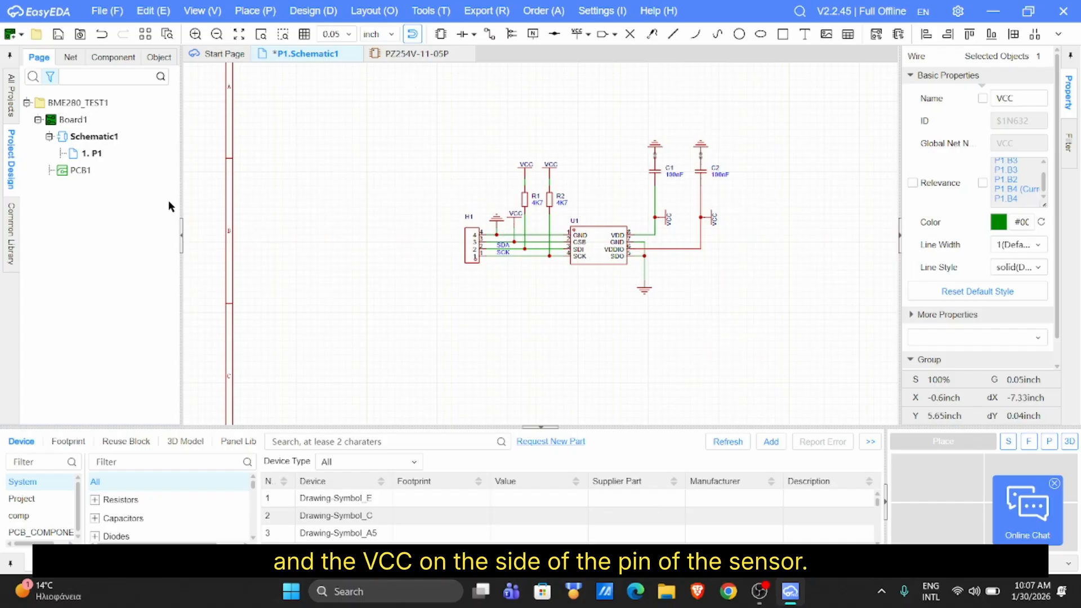
key("ctrl+s")
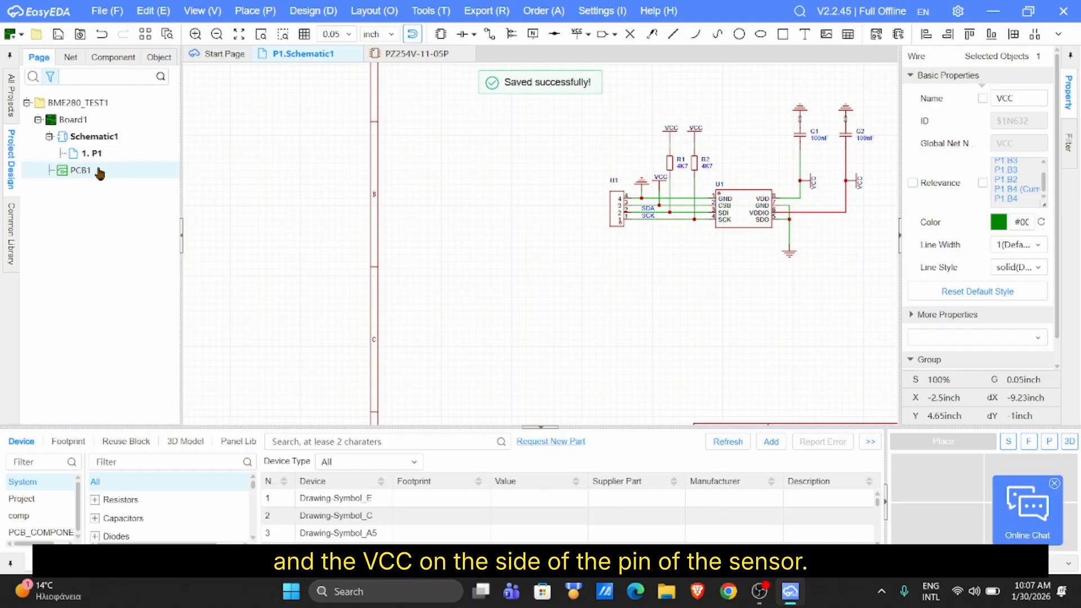
Open PCB1, import the changes from the schematic and apply them to add all the components
double_click(85, 174)
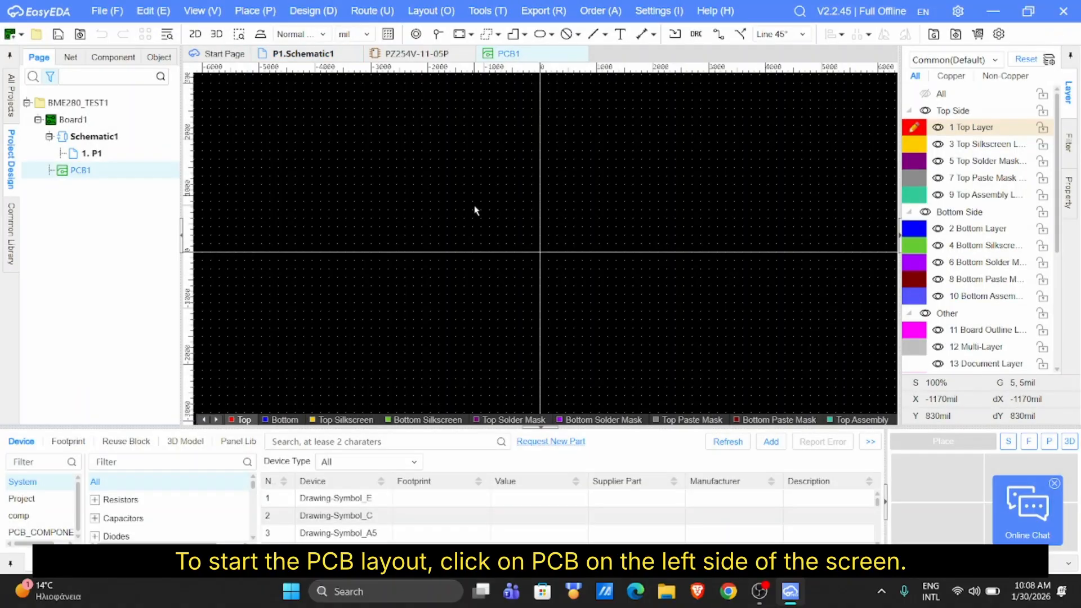
right_click_drag(685, 255, 563, 281)
right_click_drag(644, 174, 714, 160)
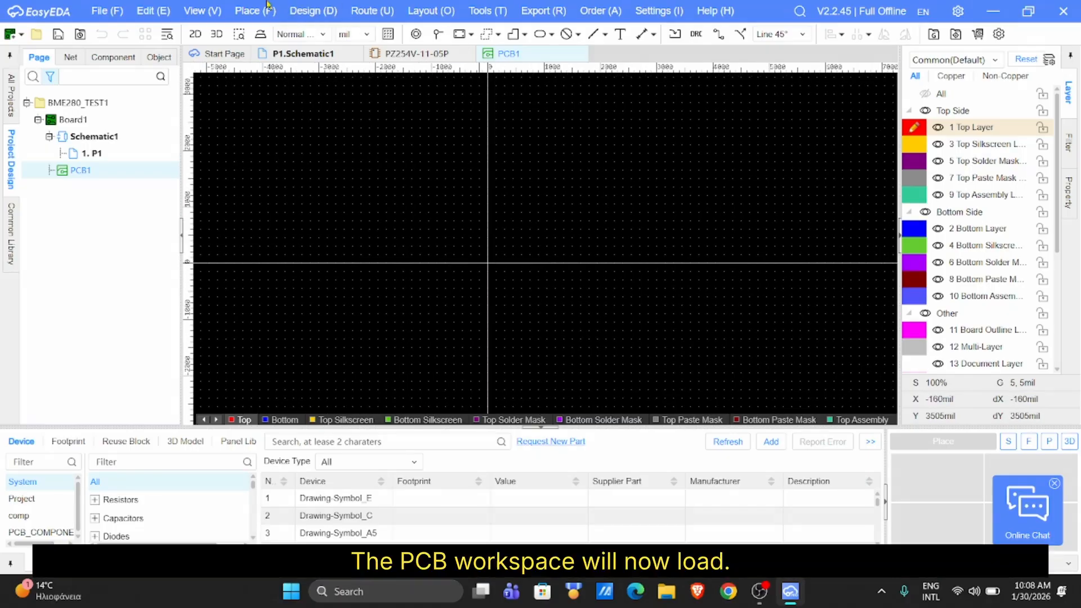
left_click(315, 11)
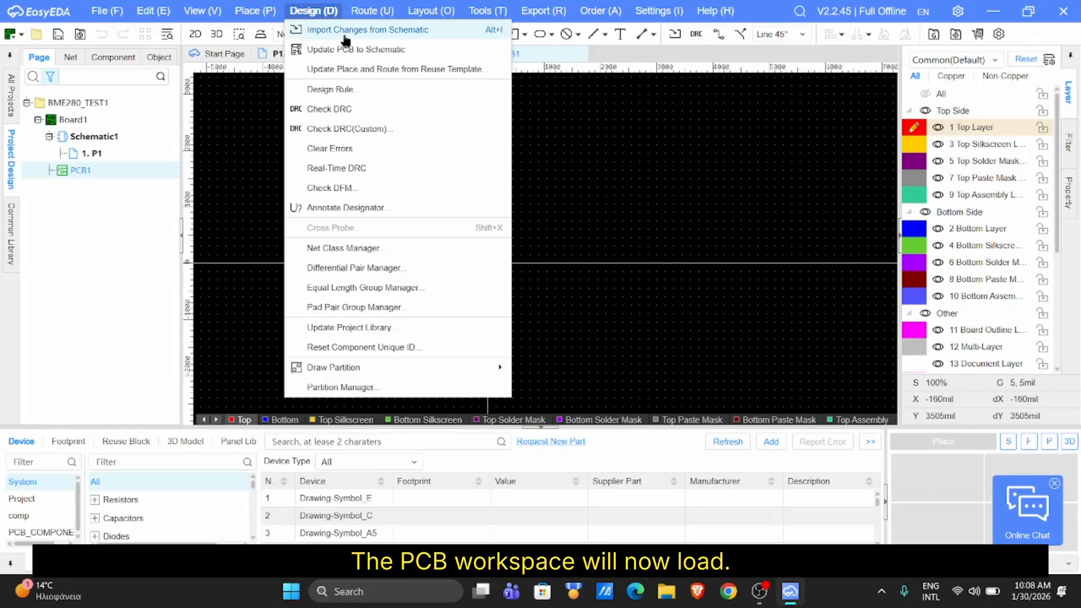
left_click(389, 31)
key("alt+i")
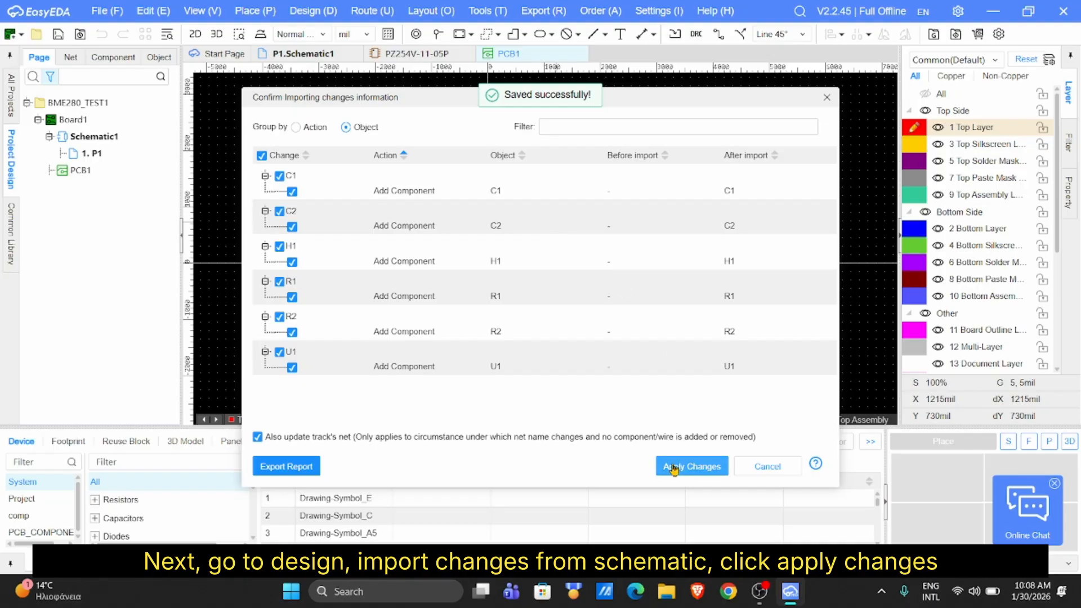
left_click(673, 470)
Move header H1 slightly down on the PCB, further below resistors R1 and R2
scroll(543, 299, "up", 10)
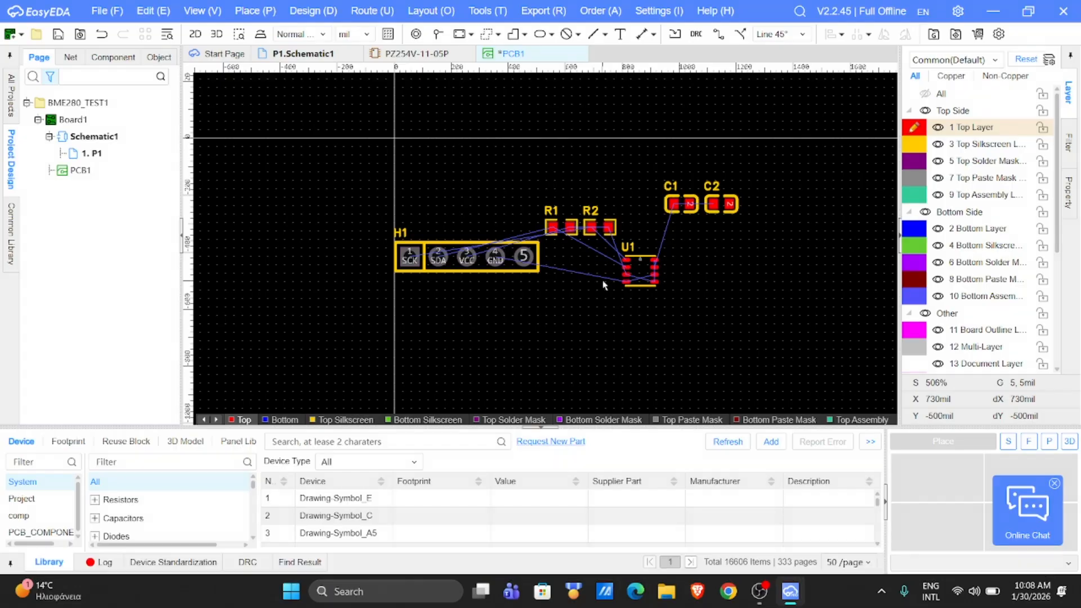
left_click_drag(504, 265, 499, 295)
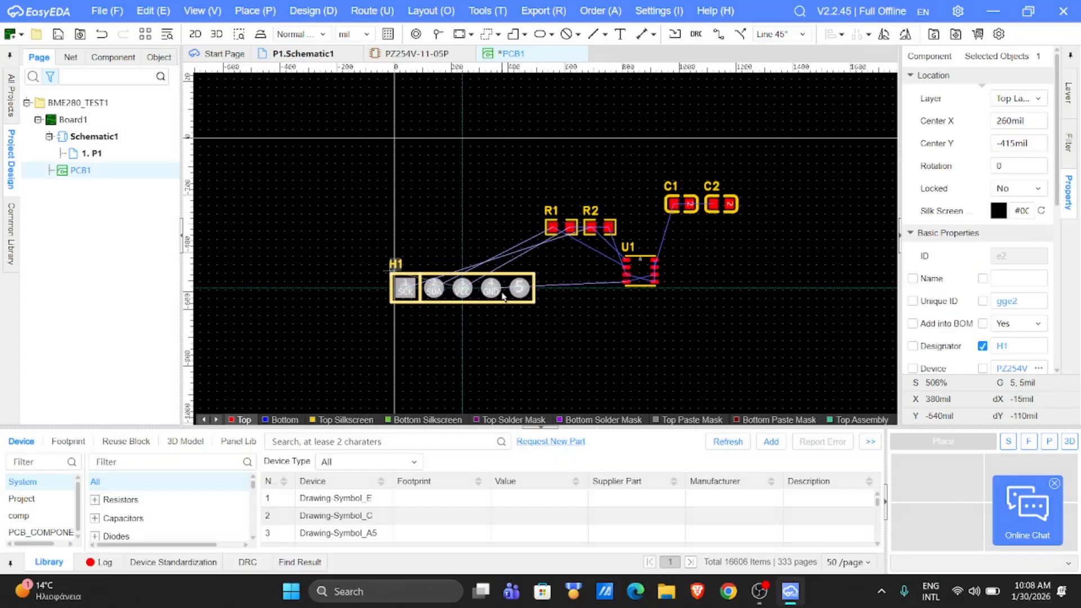
left_click(365, 301)
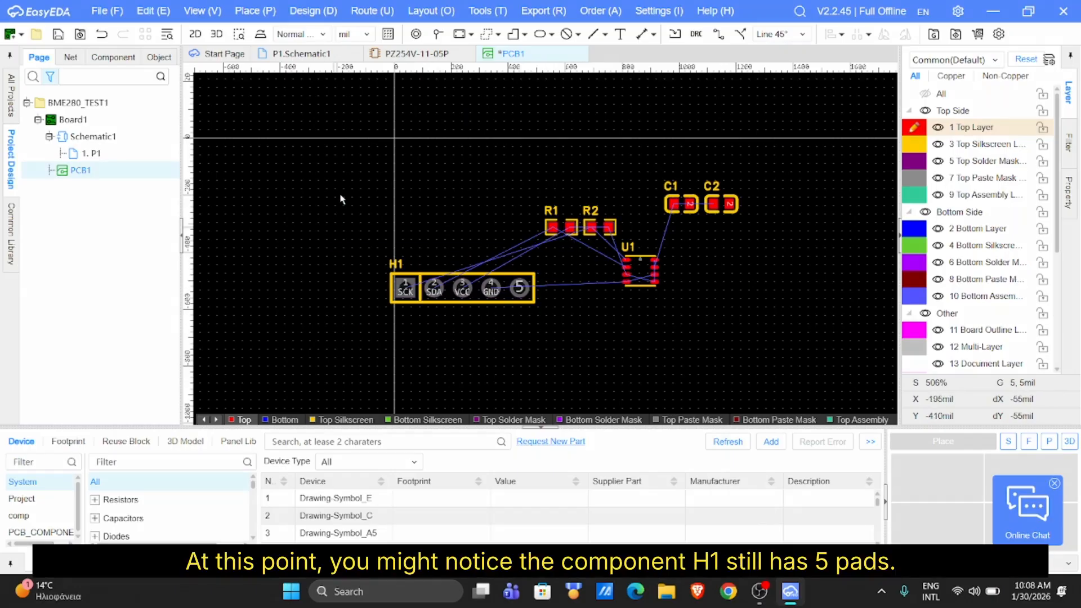
Check header H1's pads against its symbol, and open its footprint for editing, applied only to the selected component, accepting the cleared history
left_click(416, 54)
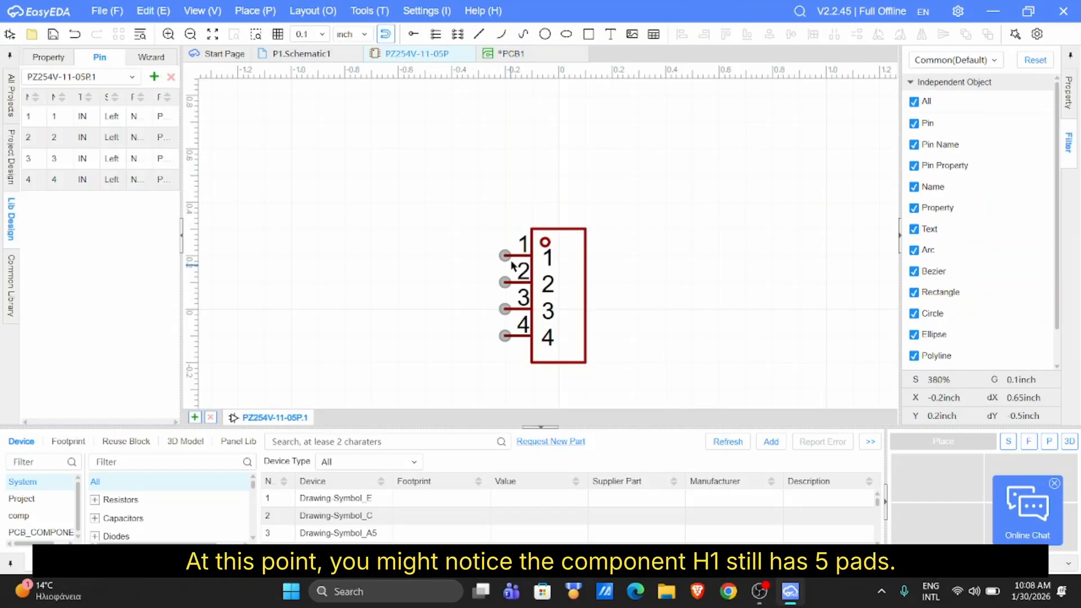
left_click(509, 54)
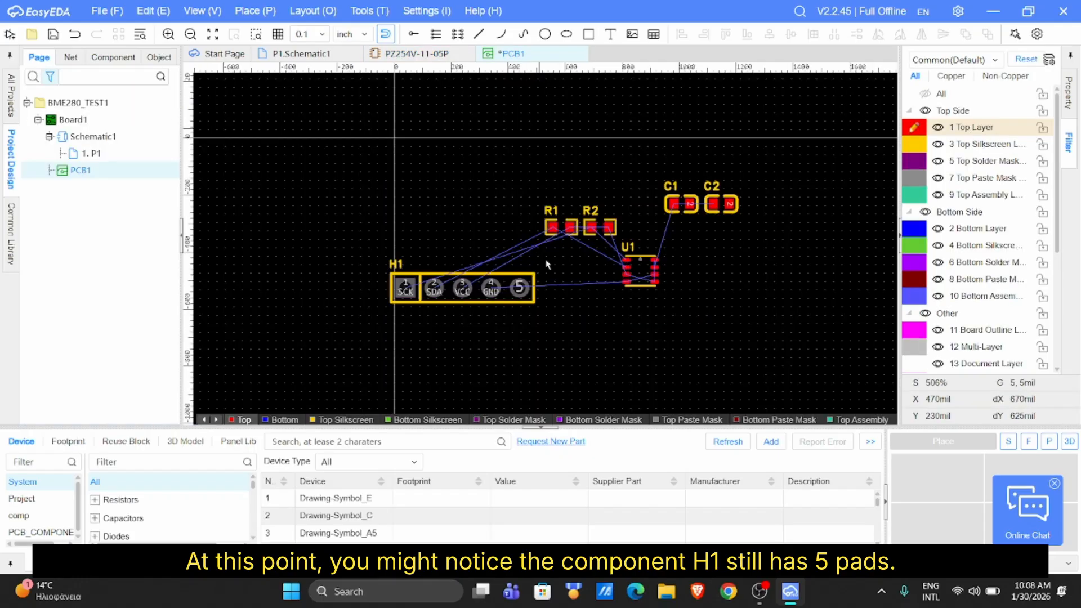
left_click(527, 294)
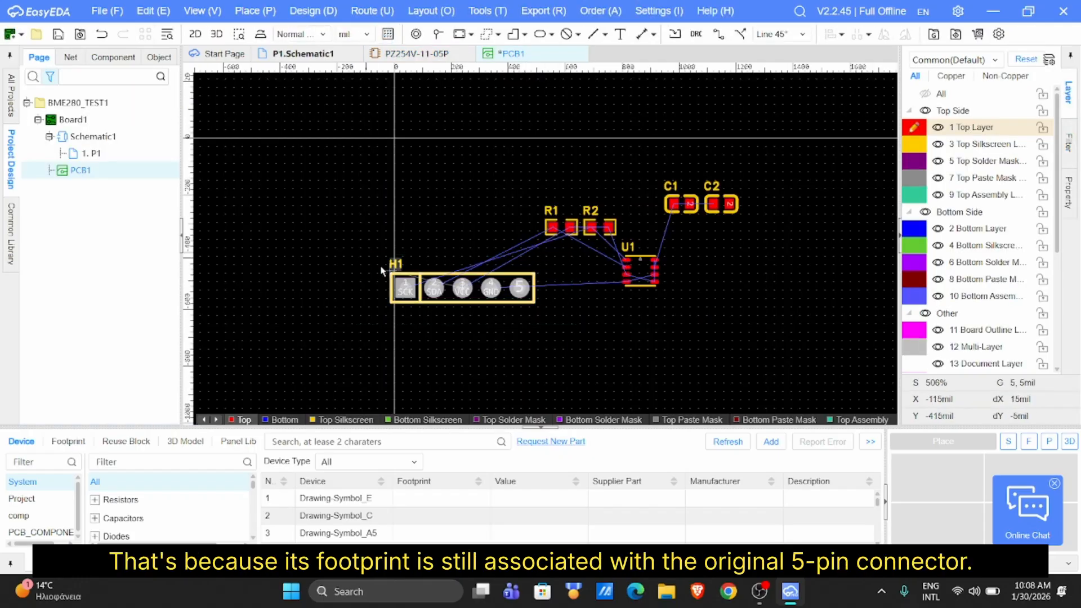
left_click(531, 321)
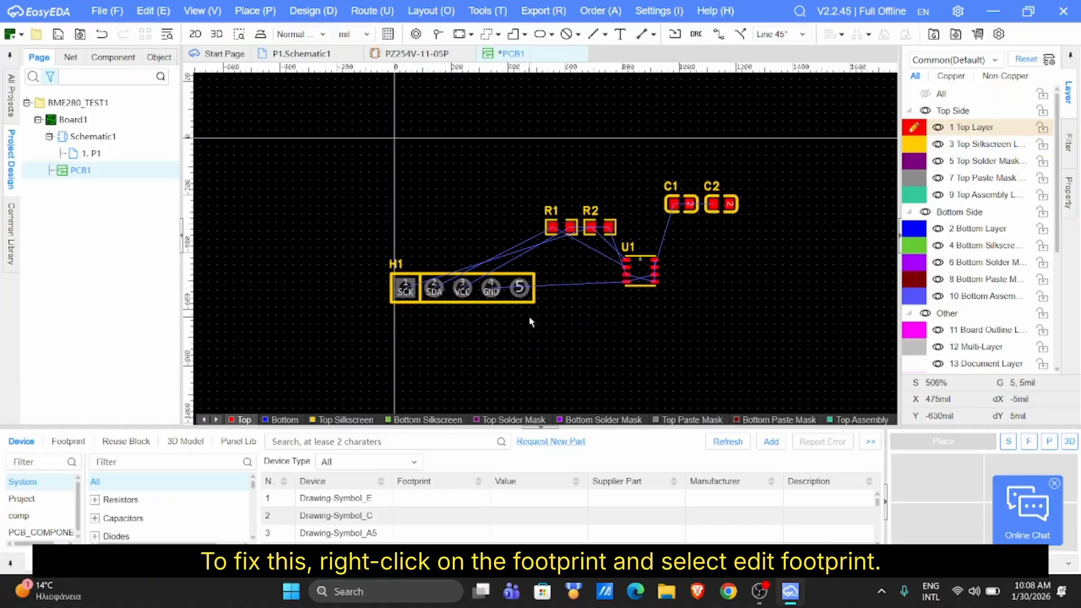
scroll(515, 297, "up", 4)
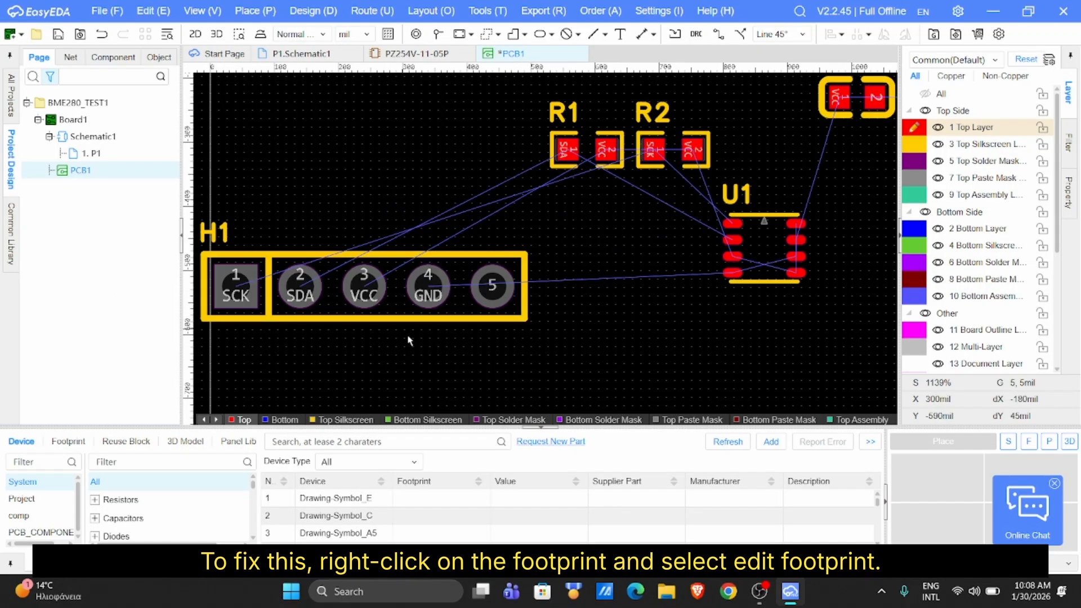
right_click_drag(407, 340, 503, 342)
left_click(490, 277)
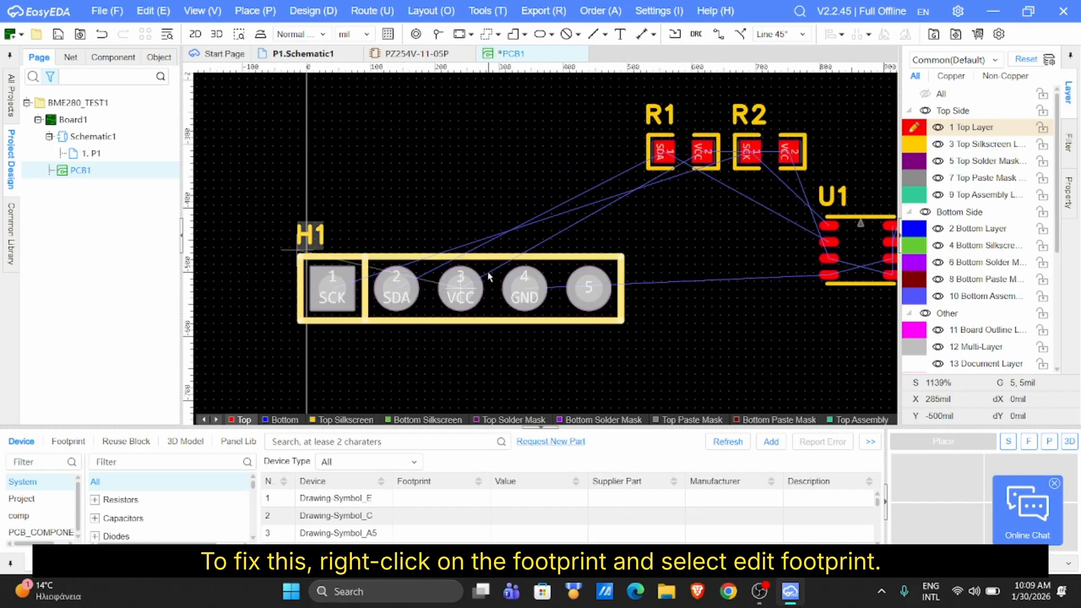
right_click(488, 278)
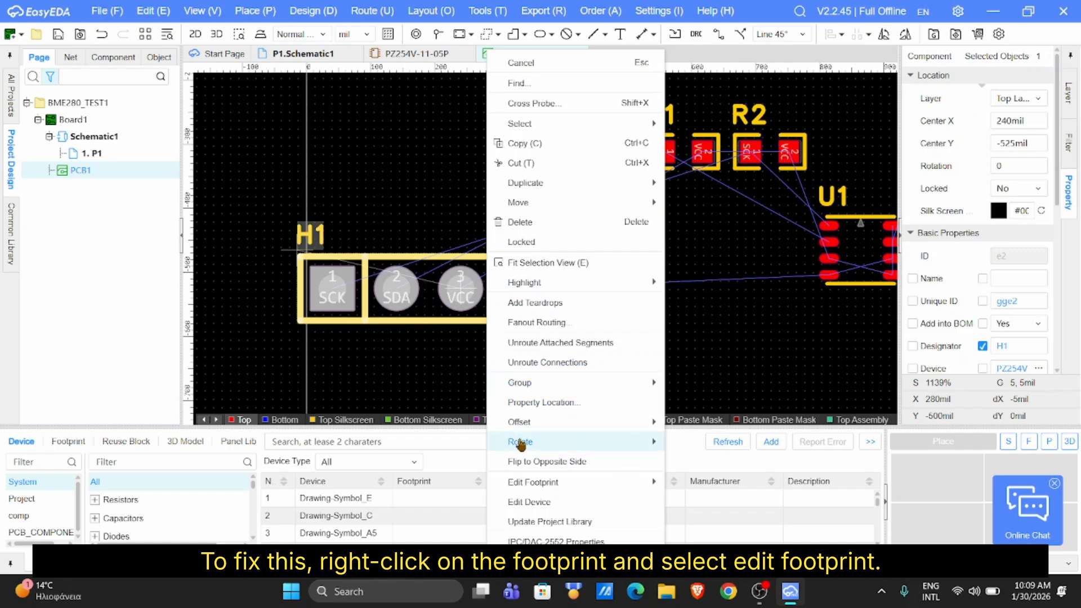
mouse_move(559, 484)
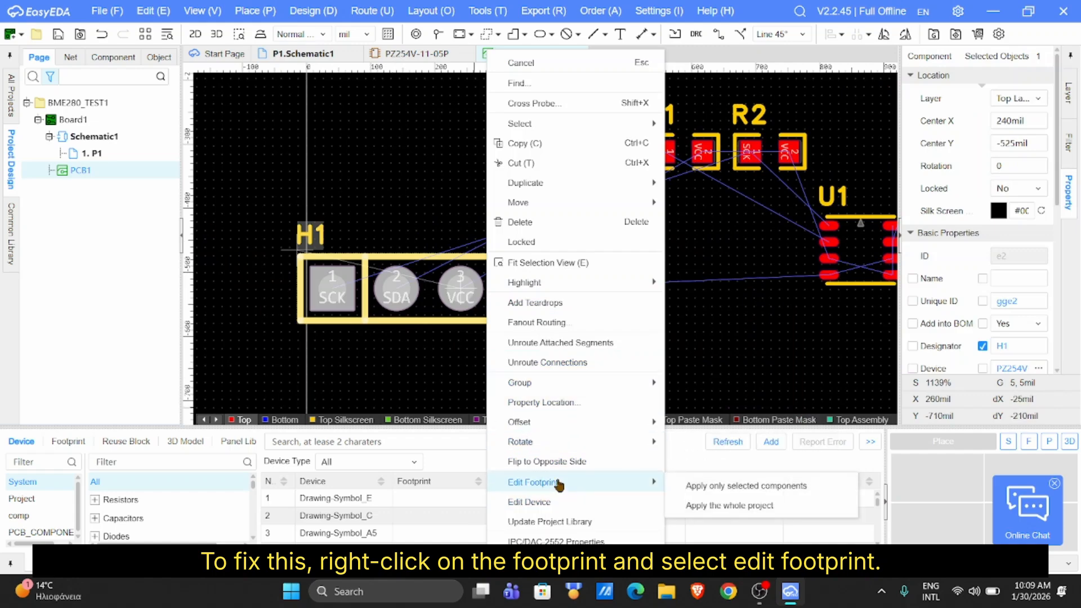
left_click(689, 486)
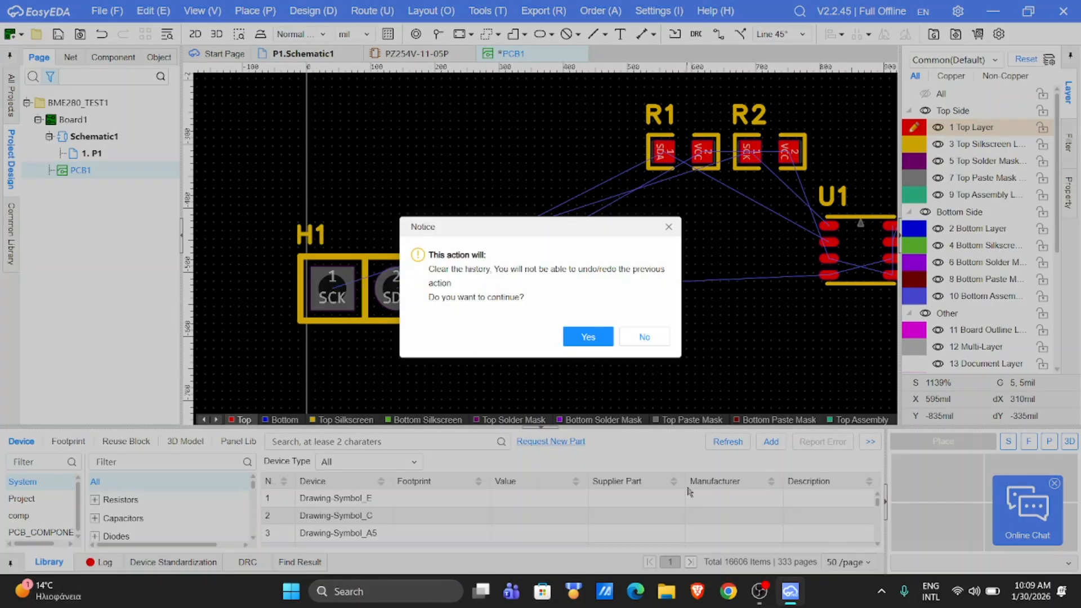
left_click(585, 338)
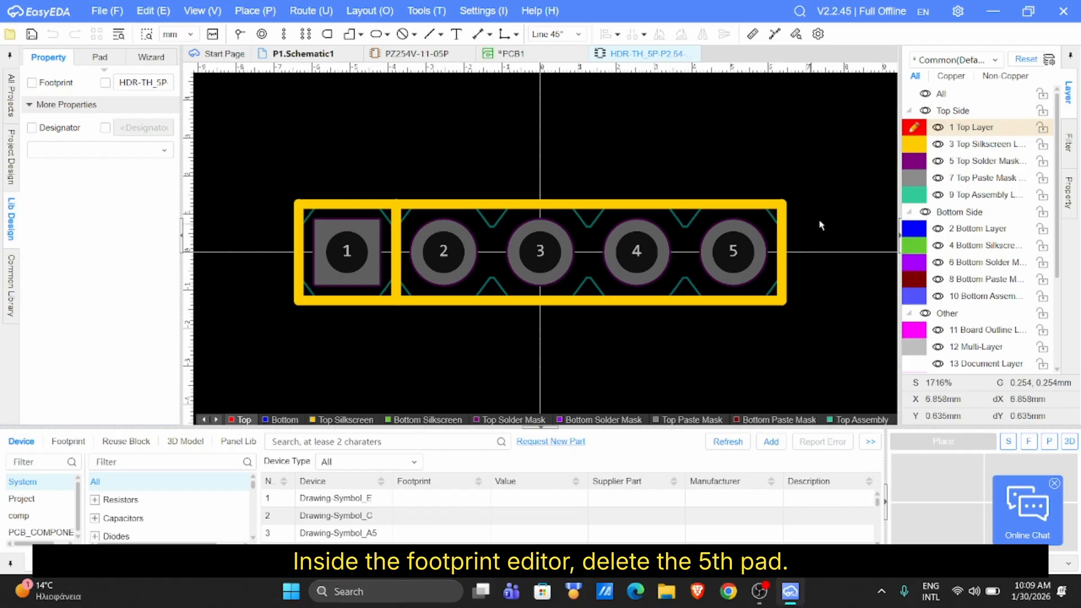
Delete pad 5 from the header footprint
scroll(793, 247, "up", 4)
left_click(618, 217)
key("Delete")
left_click(659, 248)
key("Delete")
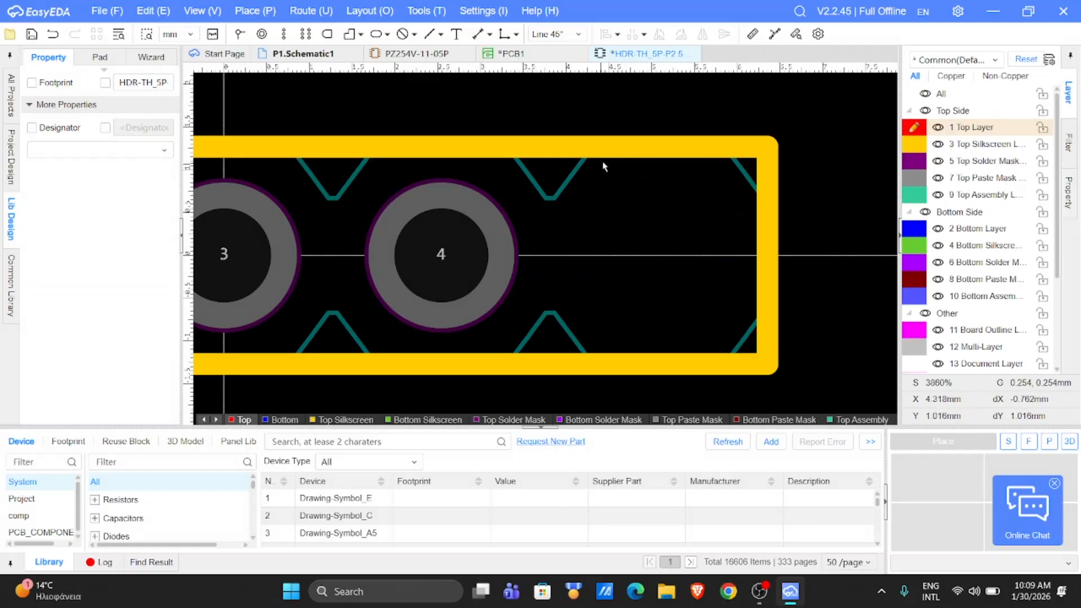
Check which layer holds the header's body outline and make the Component Shape layer active
left_click(573, 173)
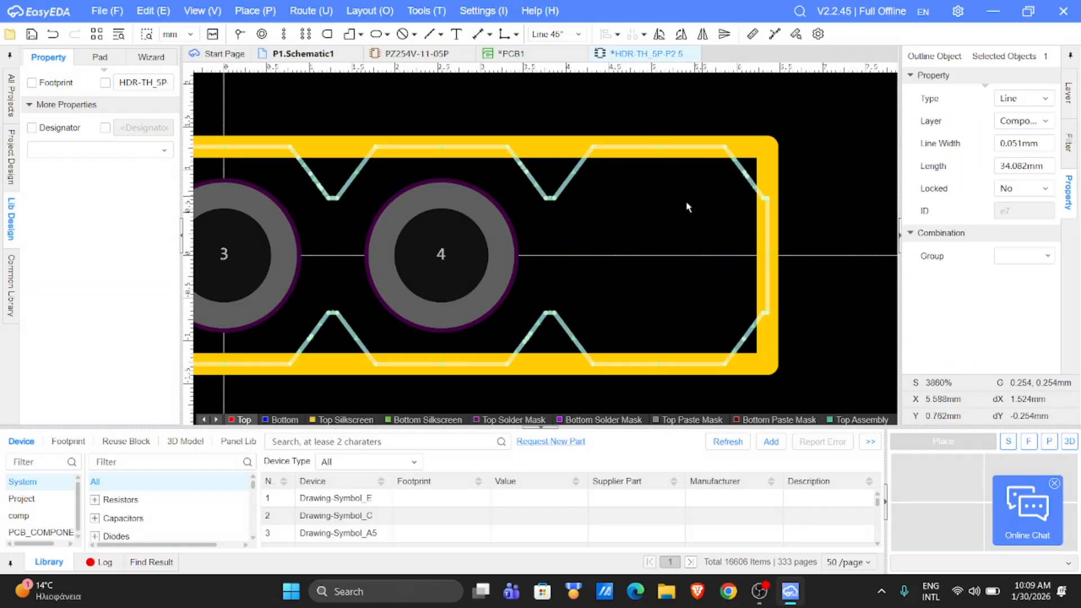
left_click(1045, 121)
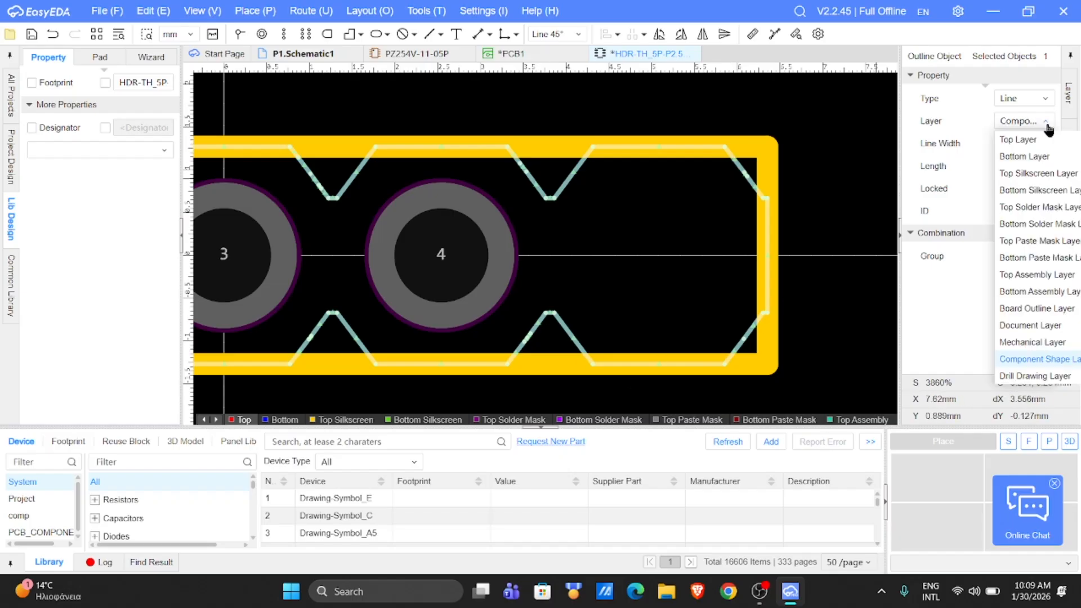
left_click(876, 370)
left_click(216, 420)
left_click(216, 420)
left_click(216, 420)
left_click(215, 420)
left_click(215, 420)
left_click(216, 420)
left_click(215, 420)
left_click(216, 419)
left_click(275, 420)
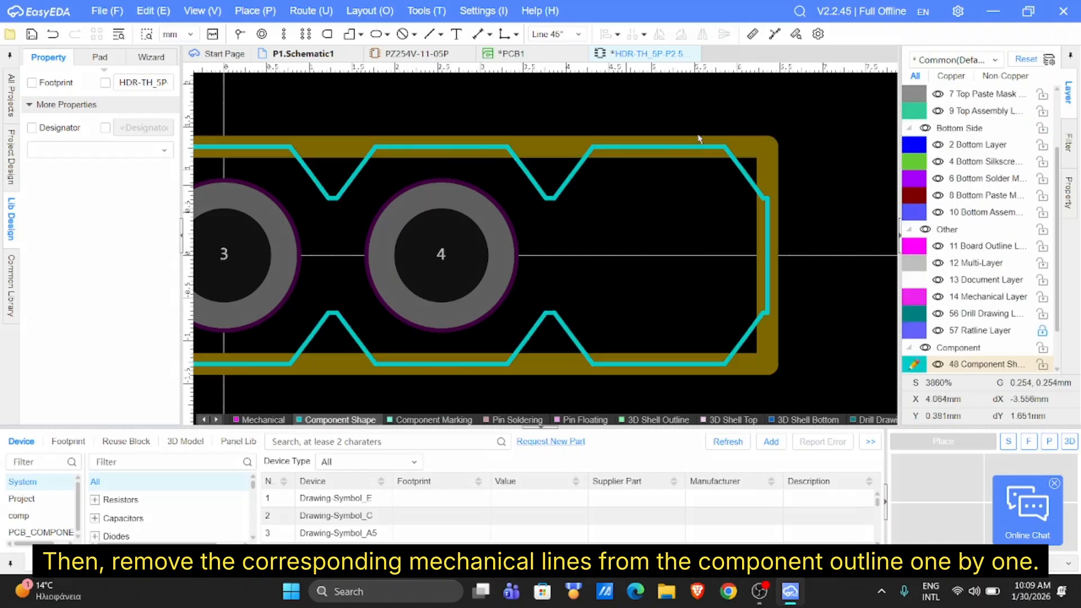
Delete the upper and lower slanted body-outline segments just beyond pad 4, on the side of the removed pad
left_click(575, 170)
key("Delete")
left_click(579, 352)
left_click(579, 349)
key("Delete")
Pull the body outline's vertical end line outward past the silkscreen and delete the short horizontal segments attached to it
left_click(767, 266)
mouse_move(766, 266)
left_mouse_down()
mouse_move(666, 271)
mouse_move(745, 268)
left_mouse_up()
left_click(794, 199)
left_click(823, 198)
key("Delete")
left_click(803, 313)
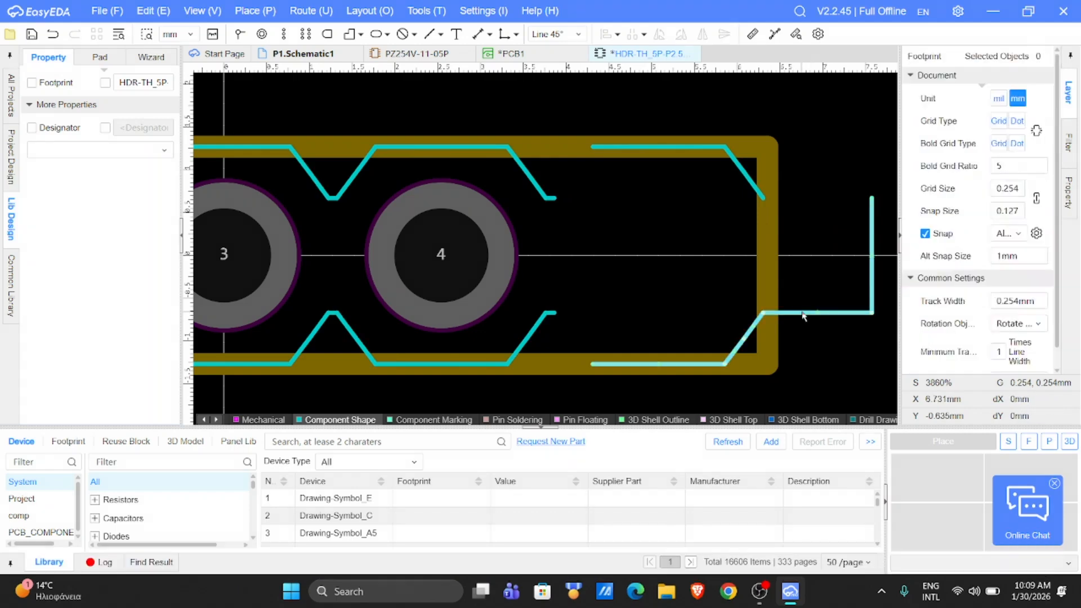
left_click(803, 313)
key("Delete")
Delete the remaining body-outline segments around the removed pad and move the vertical end line in to close the outline beside pad 4
left_click_drag(623, 108, 742, 379)
left_click(740, 167)
key("Delete")
left_click(759, 307)
key("Delete")
left_click_drag(873, 260, 562, 260)
Move the silkscreen's vertical end line in beside pad 4 and shorten the upper and lower silkscreen lines to meet it
left_click(753, 149)
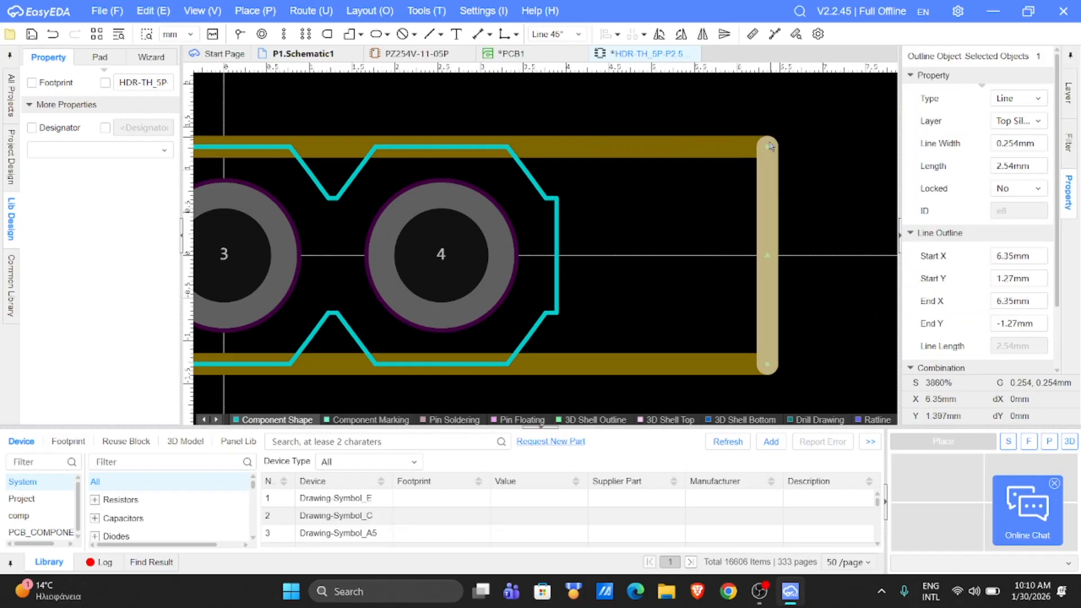
left_click_drag(769, 170, 561, 162)
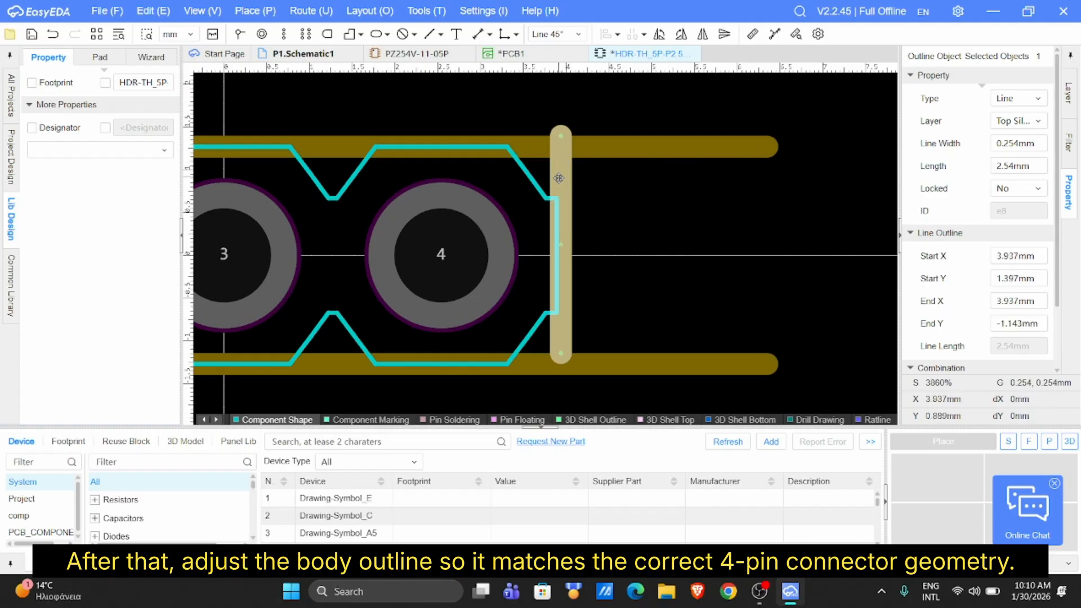
left_click(766, 148)
left_click_drag(767, 148, 562, 152)
left_click(765, 364)
left_click_drag(765, 365, 559, 362)
left_click(648, 346)
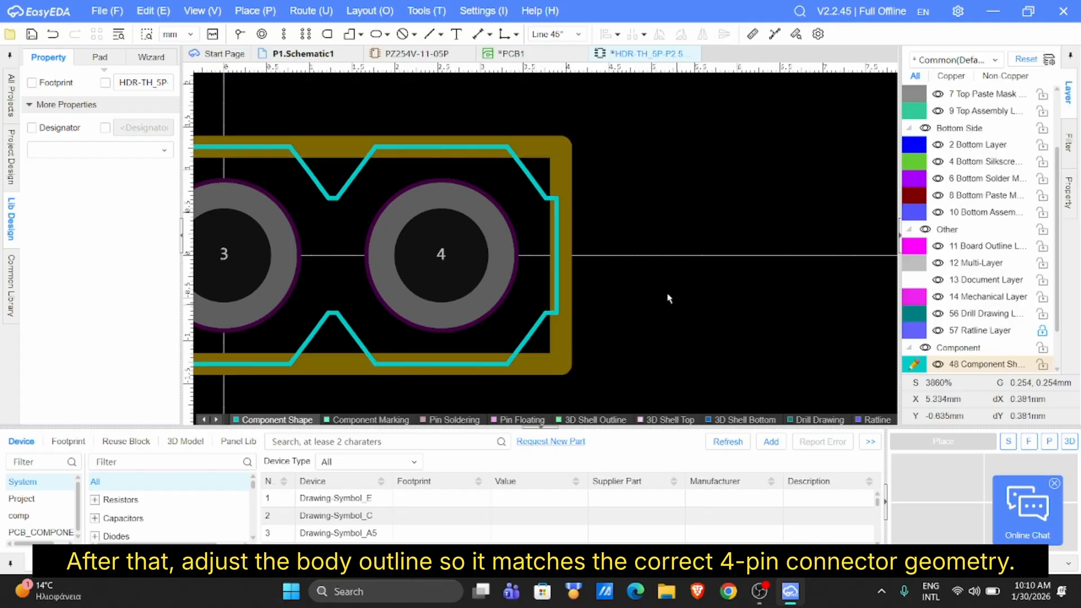
right_click(628, 288)
left_click(656, 161)
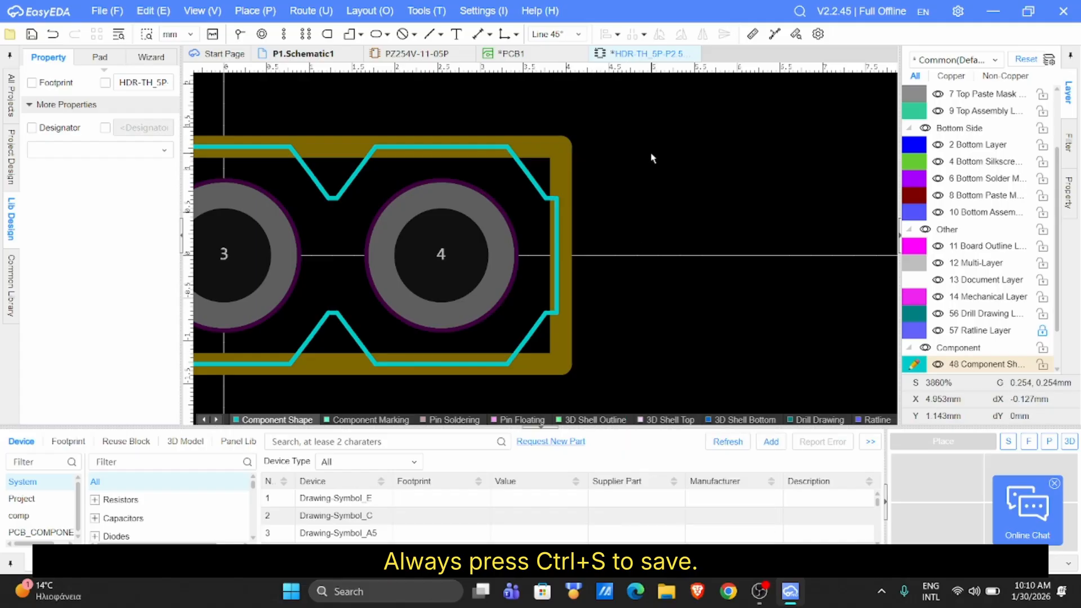
Save the edited footprint, return to PCB1 and save the board
key("ctrl+s")
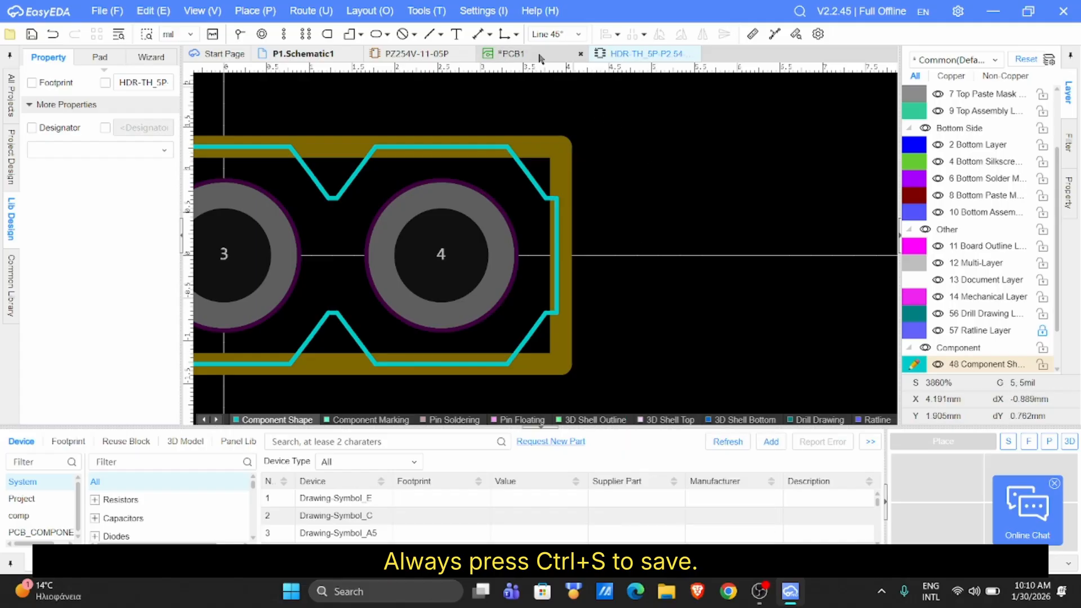
left_click(533, 54)
key("ctrl+s")
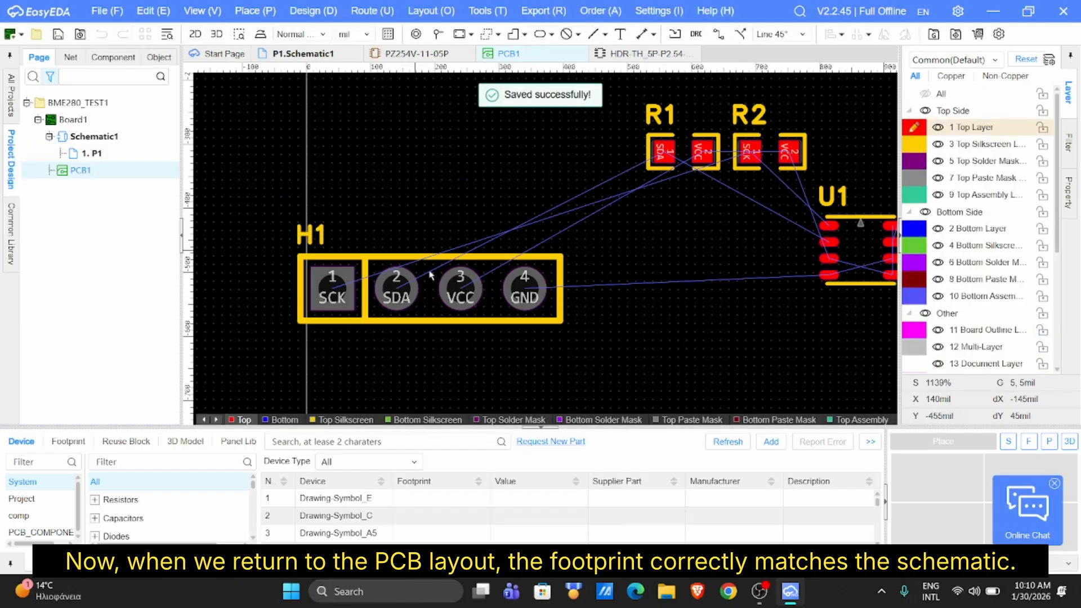
Rotate header H1 to 270 degrees and place it upright beside resistor R1 on the board
left_click(431, 317)
left_click_drag(431, 317, 483, 269)
key("space")
key("space")
left_click_drag(454, 192, 492, 253)
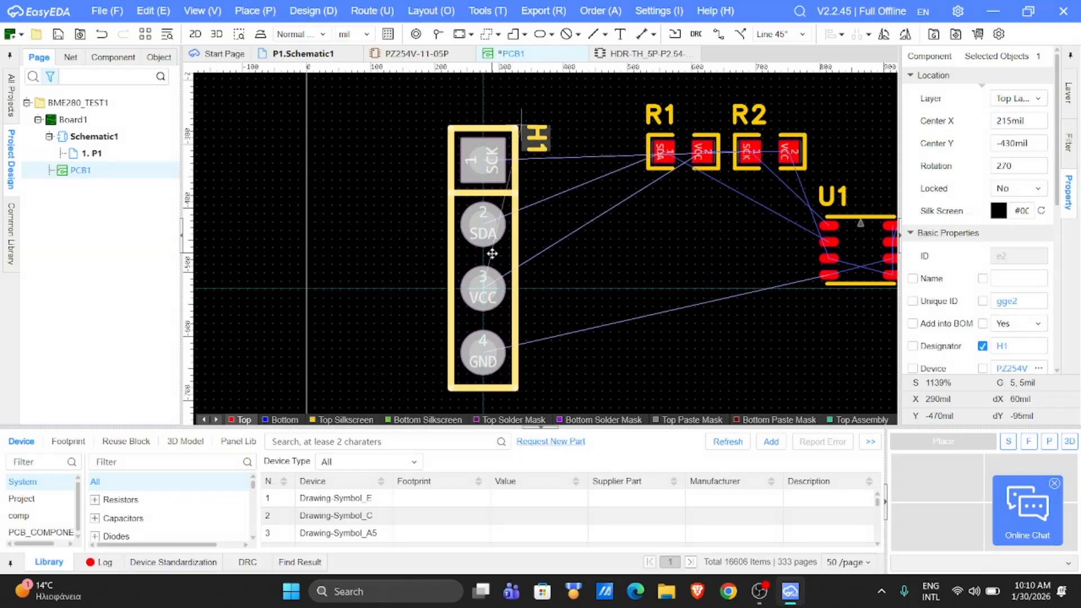
left_click(520, 190)
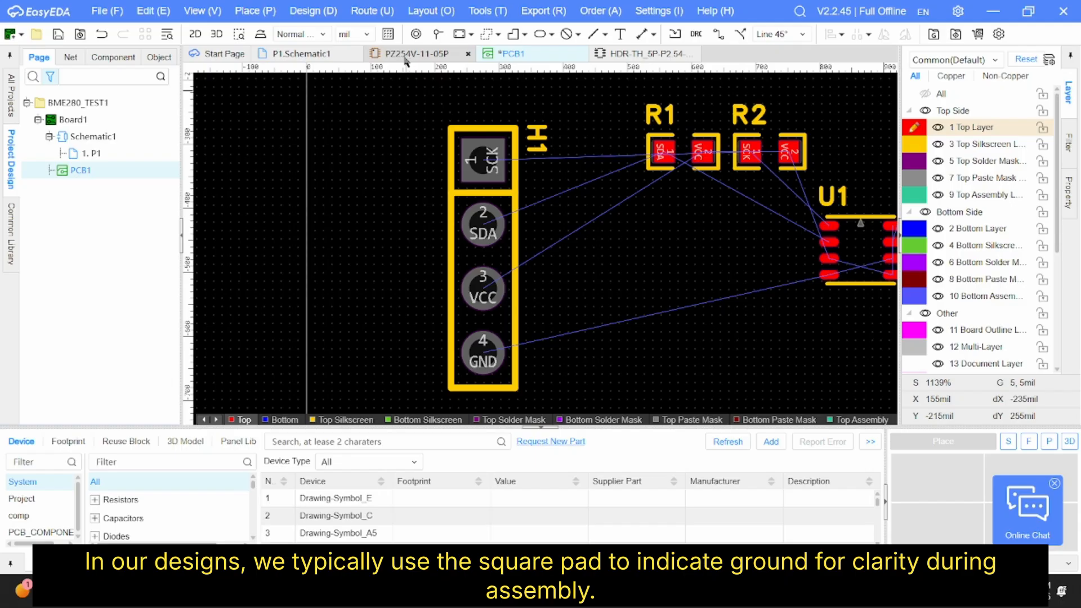
In the P1 schematic, copy the four-pin header H1 and place the copy to its left
left_click(313, 54)
left_click_drag(535, 240, 479, 244)
key("ctrl+c")
key("ctrl+v")
left_click(408, 241)
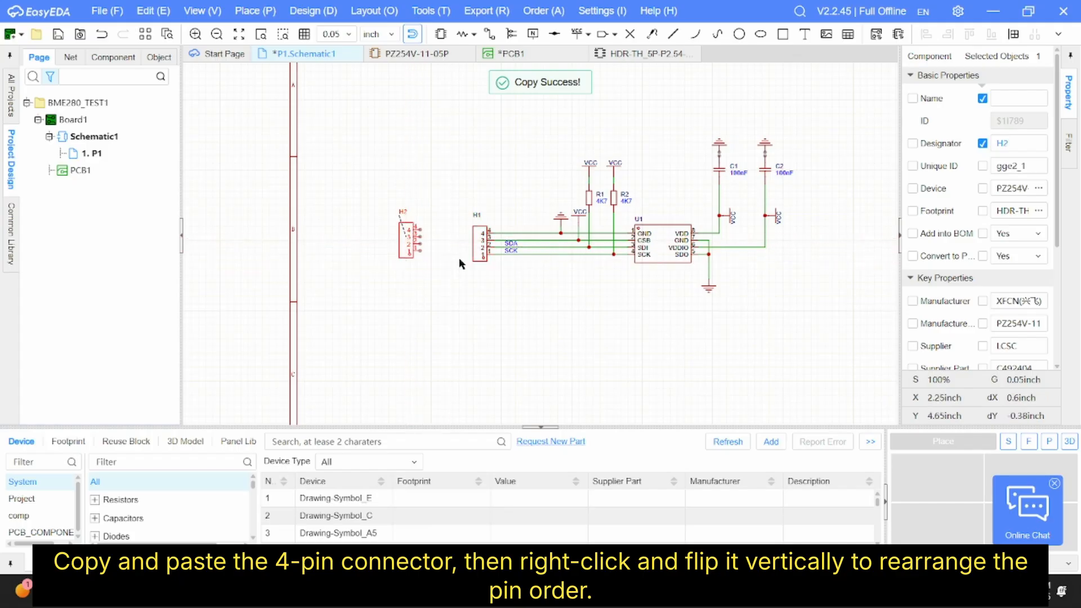
Delete the original header H1 from the ends of U1's wires, keeping the wires
left_click(539, 251)
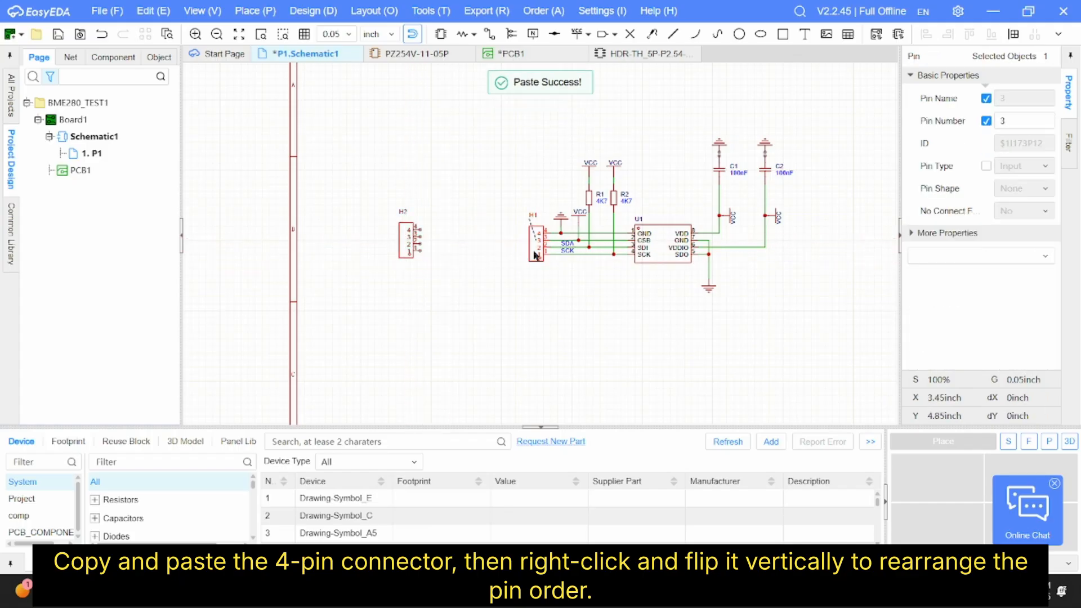
left_click(535, 239)
key("Delete")
Flip the copied header vertically, attach its pins to the open wires leading to U1, and save the schematic
left_click_drag(400, 237, 485, 243)
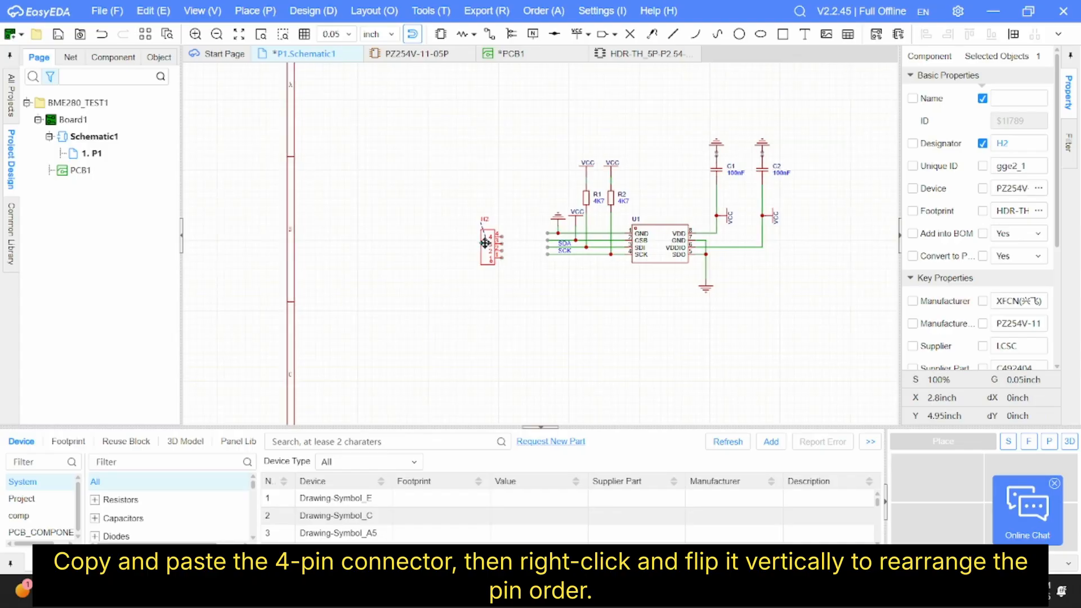
right_click(484, 243)
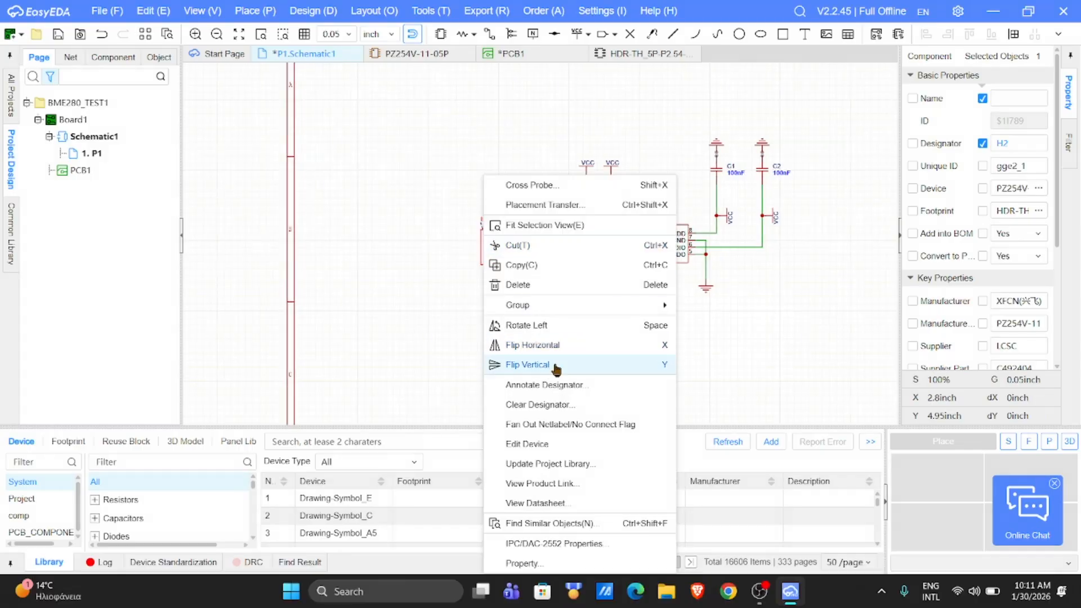
left_click(554, 364)
left_click_drag(491, 250, 529, 251)
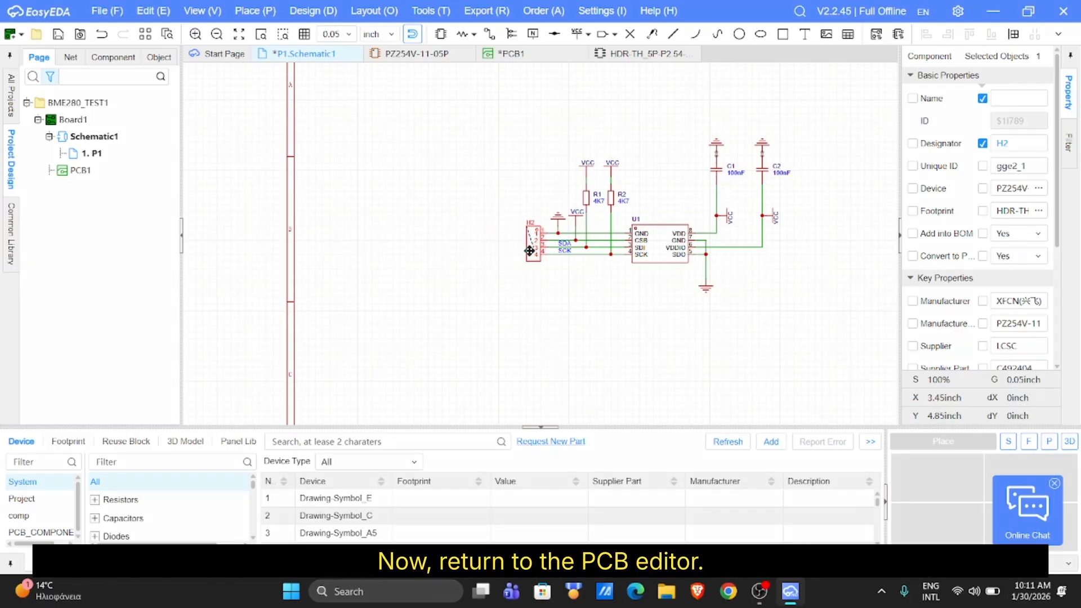
key("ctrl+s")
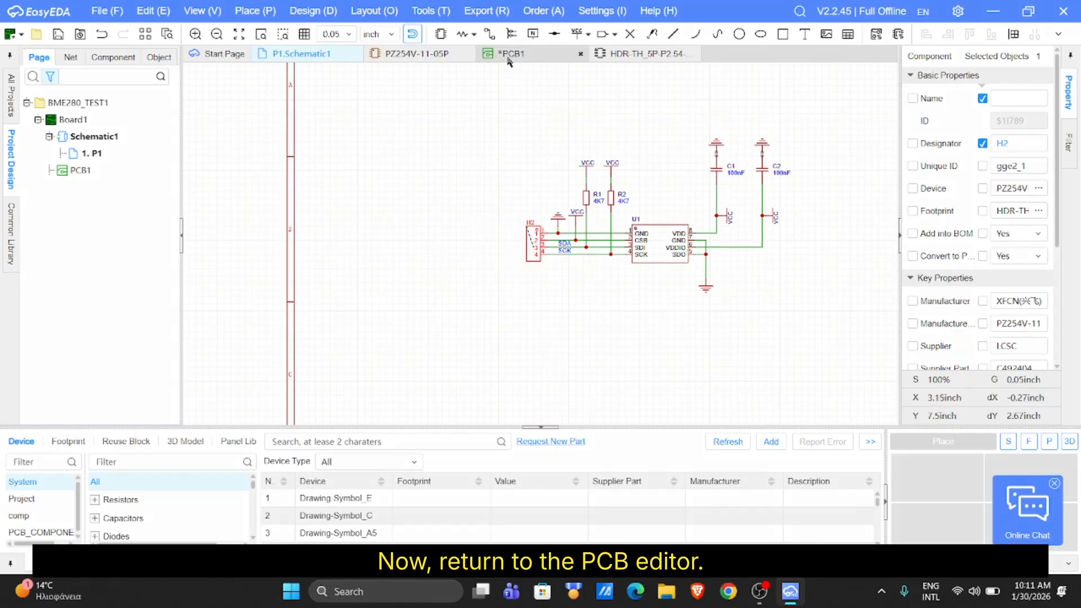
Save PCB1, import the schematic changes and apply them to replace header H1 with H2
left_click(509, 55)
key("ctrl+s")
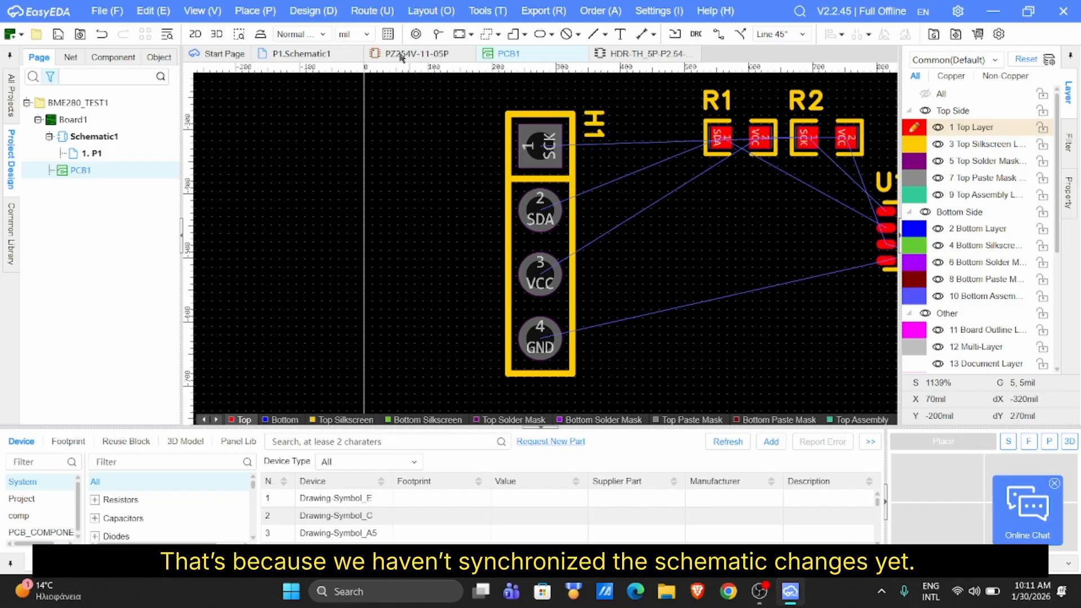
left_click(313, 11)
left_click(341, 37)
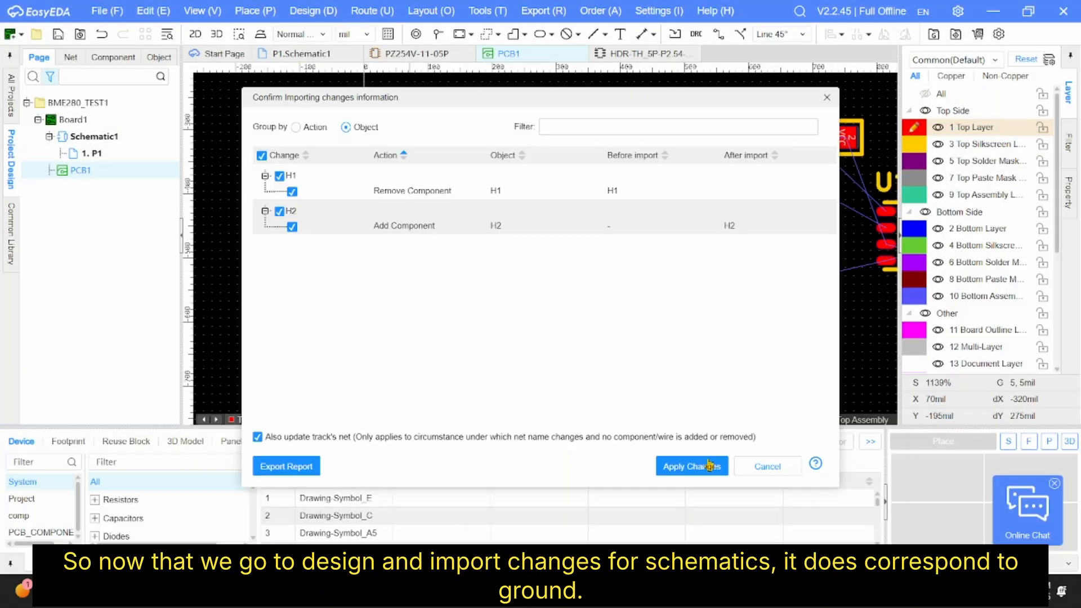
left_click(712, 466)
right_click_drag(569, 253, 422, 130)
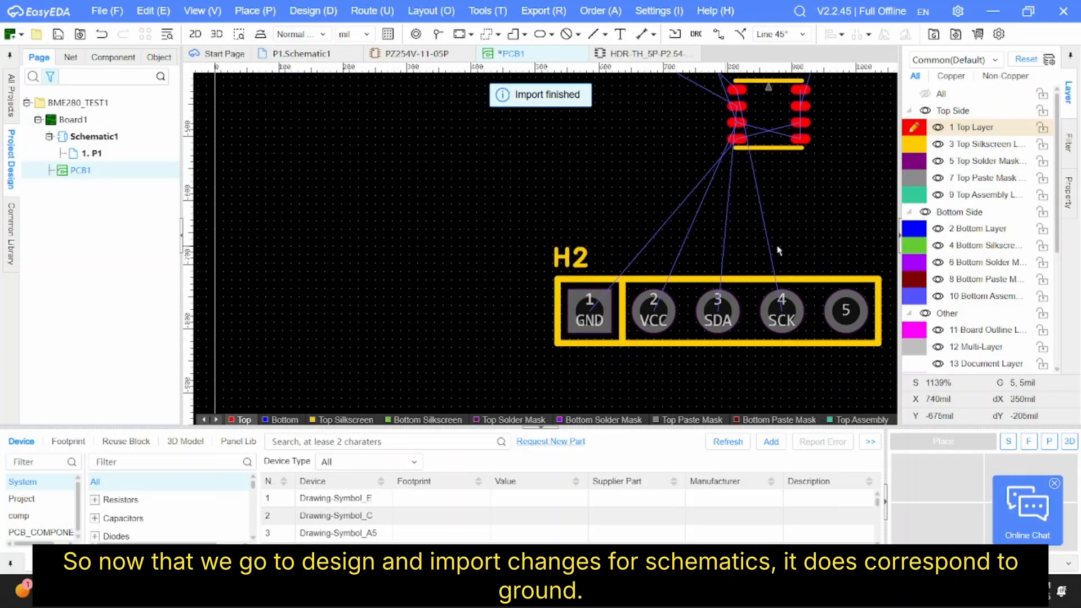
right_click_drag(755, 251, 740, 249)
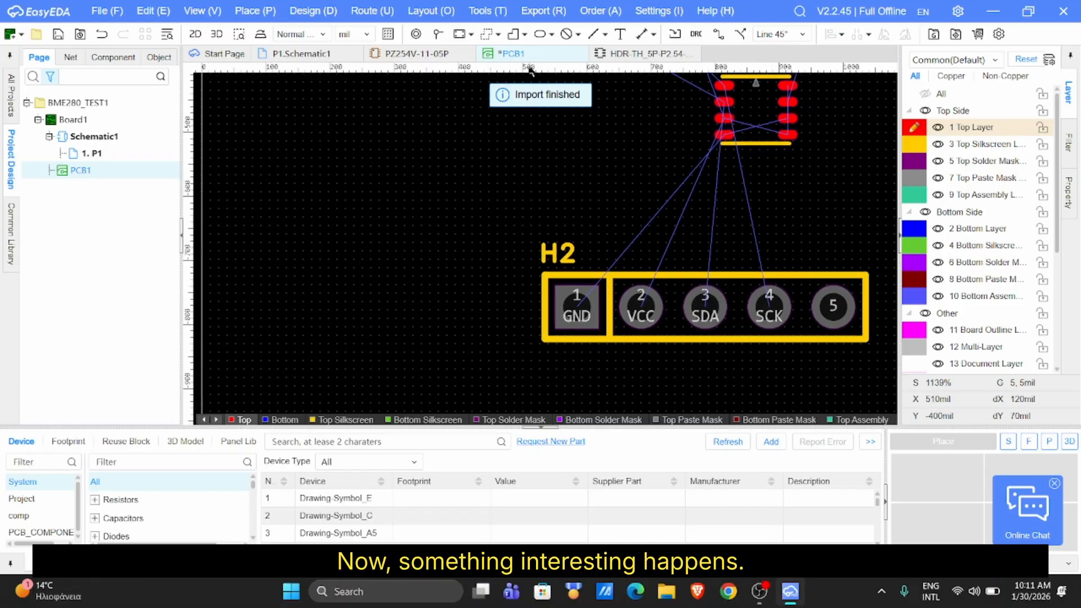
Open header H2's footprint for editing across the whole project and delete pad 5
left_click(735, 323)
right_click(734, 323)
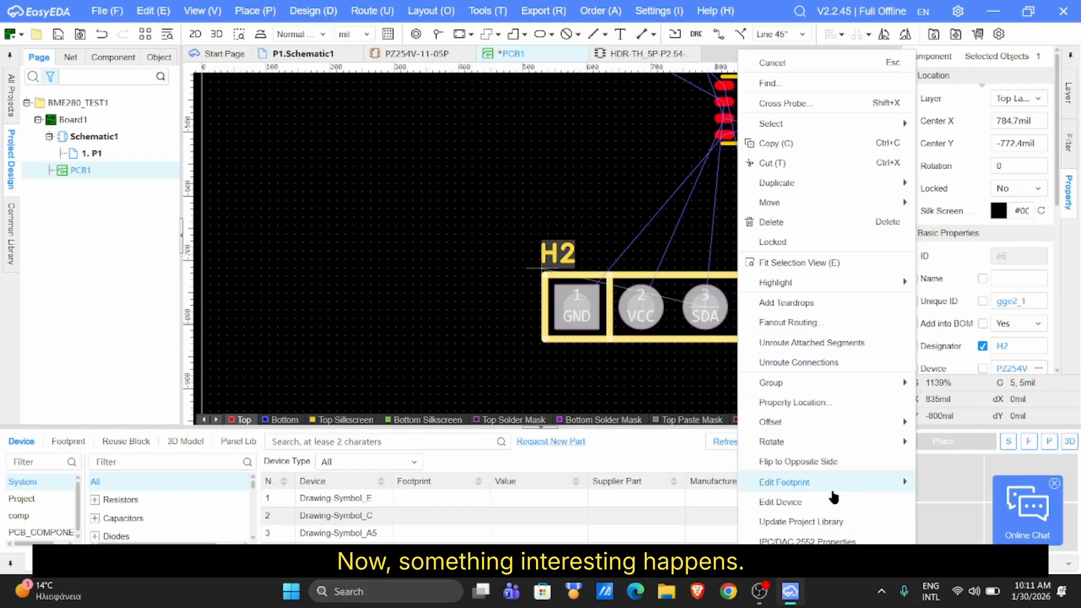
mouse_move(825, 482)
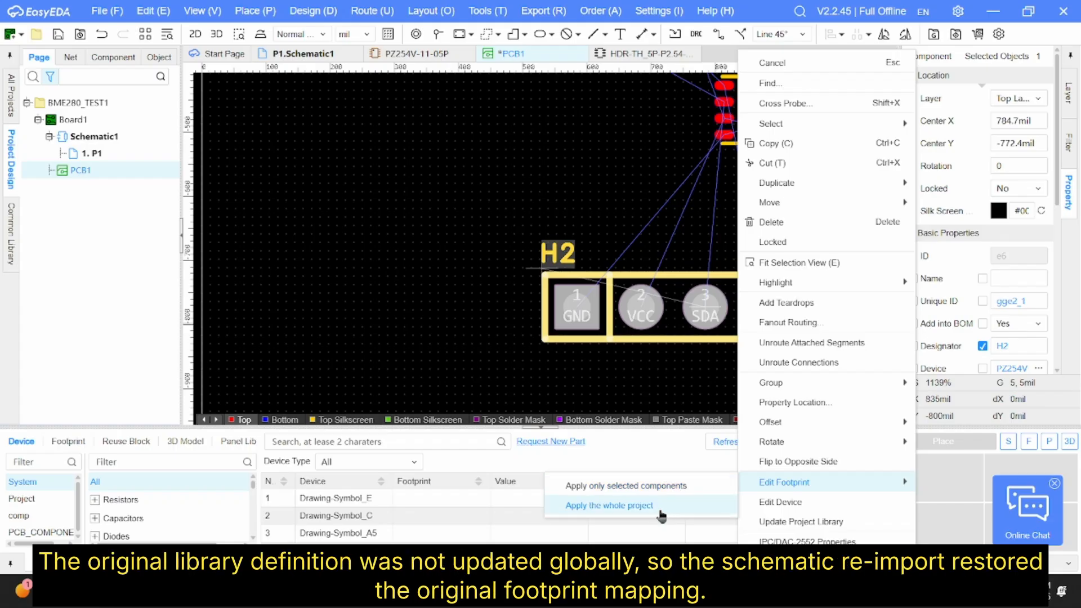
left_click(630, 505)
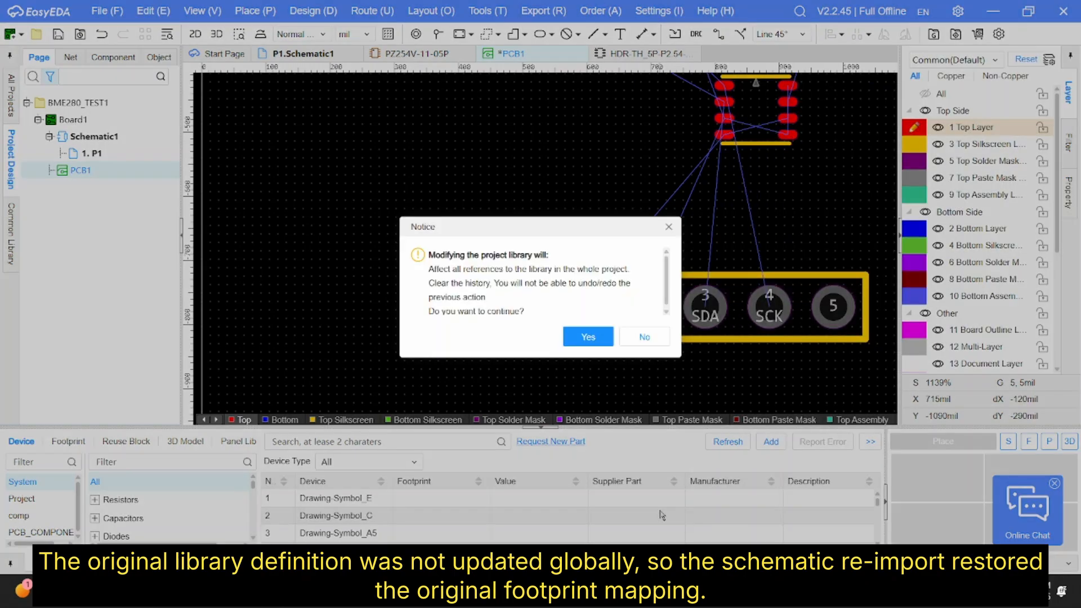
left_click(588, 337)
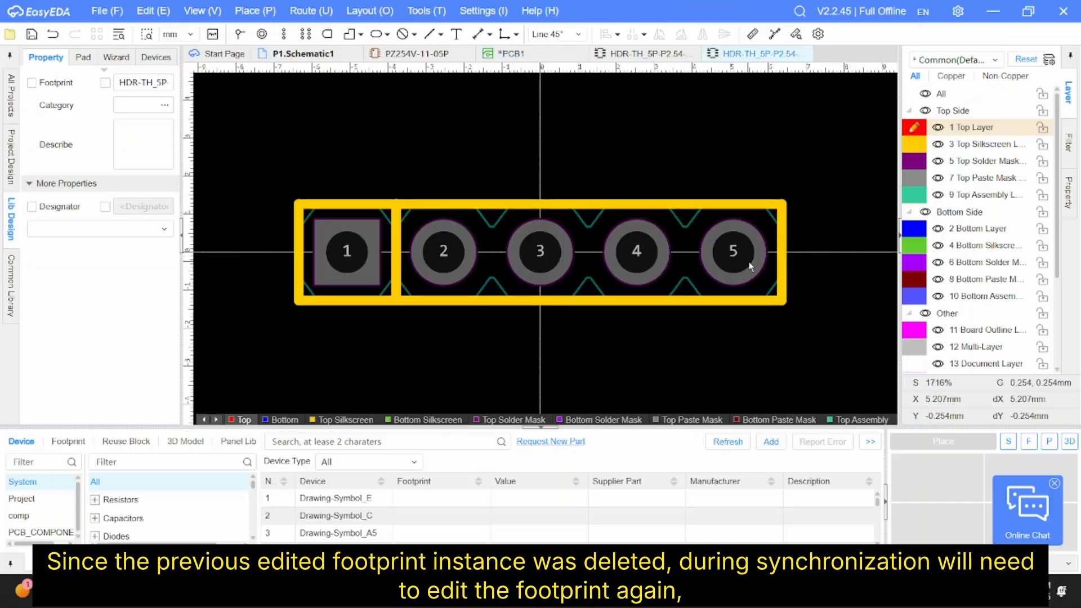
left_click(738, 239)
key("Delete")
key("Delete")
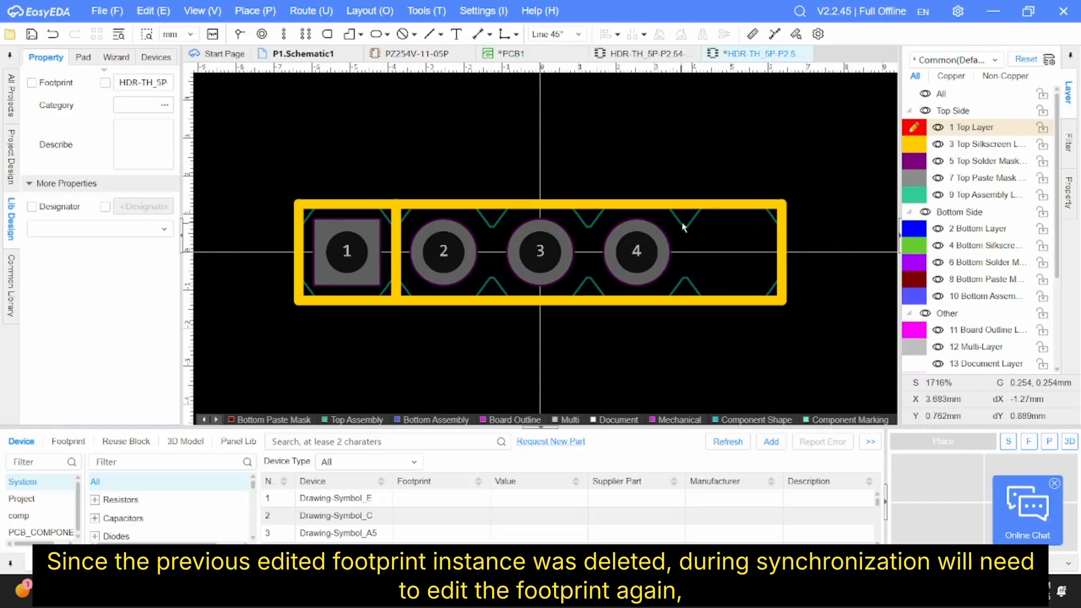
On the Component Shape layer, delete the outline segments between pad 4 and the removed fifth pad's position
left_click(675, 224)
left_click(1051, 122)
left_click(752, 421)
scroll(728, 242, "up", 3)
left_click(612, 161)
key("Delete")
left_click(612, 395)
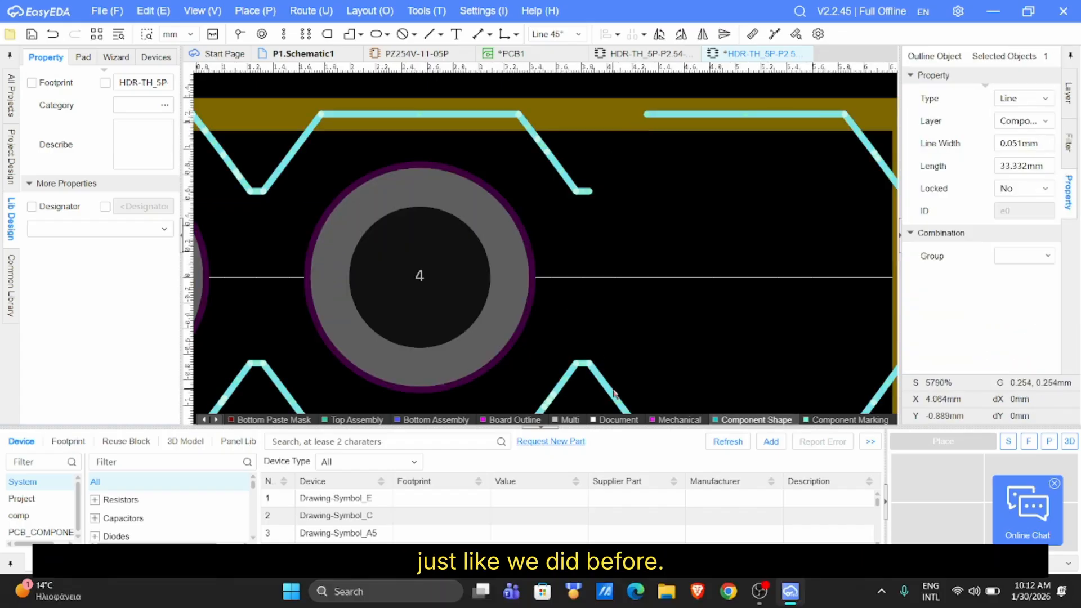
key("Delete")
left_click(746, 116)
key("Delete")
right_click_drag(746, 118, 591, 90)
left_click(735, 145)
left_click_drag(754, 205, 802, 205)
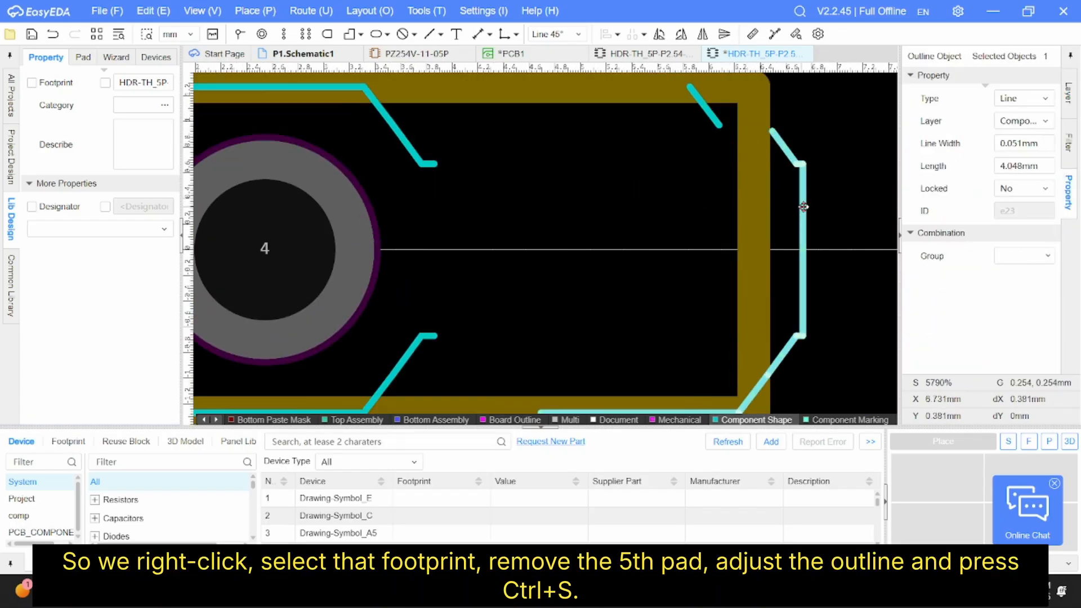
key("ctrl+z")
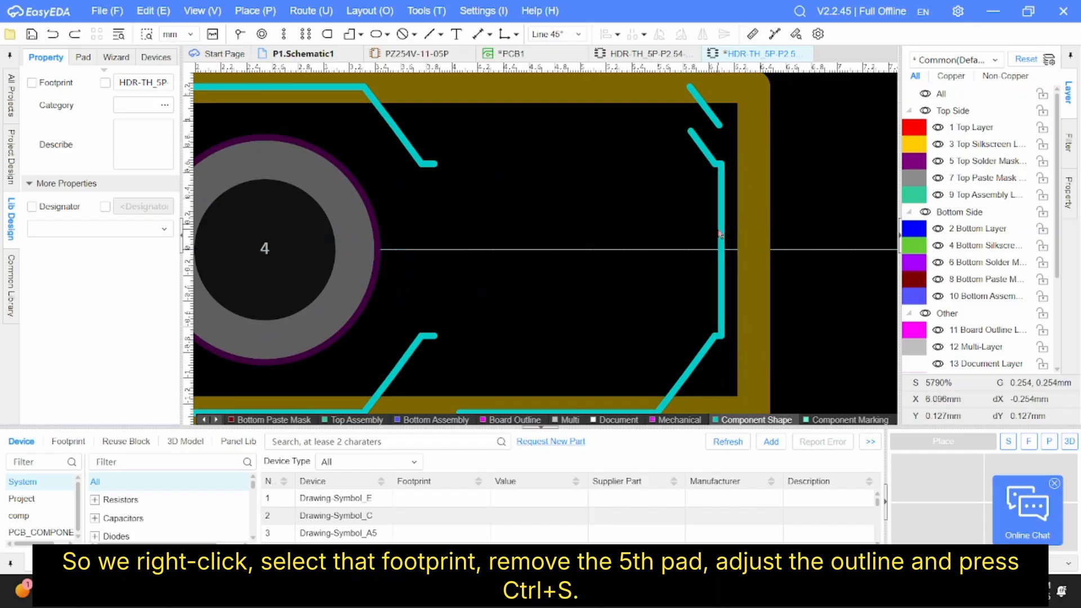
Pull the component-shape outline's vertical end segment outward and delete the angled segments joined to it
left_click_drag(722, 236, 842, 249)
left_click(799, 165)
key("Delete")
left_click(779, 336)
key("Delete")
Delete the leftover component-shape outline segments around the removed fifth pad, keeping the vertical end segment
scroll(766, 332, "down", 2)
left_click_drag(782, 382, 680, 219)
left_click(659, 213)
left_click(742, 239)
key("Delete")
left_click(731, 350)
key("Delete")
left_click(708, 368)
key("Delete")
Move the component-shape end segment and the silkscreen's end edge in beside pad 4, and save the footprint
left_click_drag(797, 297, 617, 295)
scroll(630, 277, "up", 2)
left_click(608, 337)
scroll(663, 321, "down", 1)
left_click_drag(838, 269, 622, 269)
key("ctrl+s")
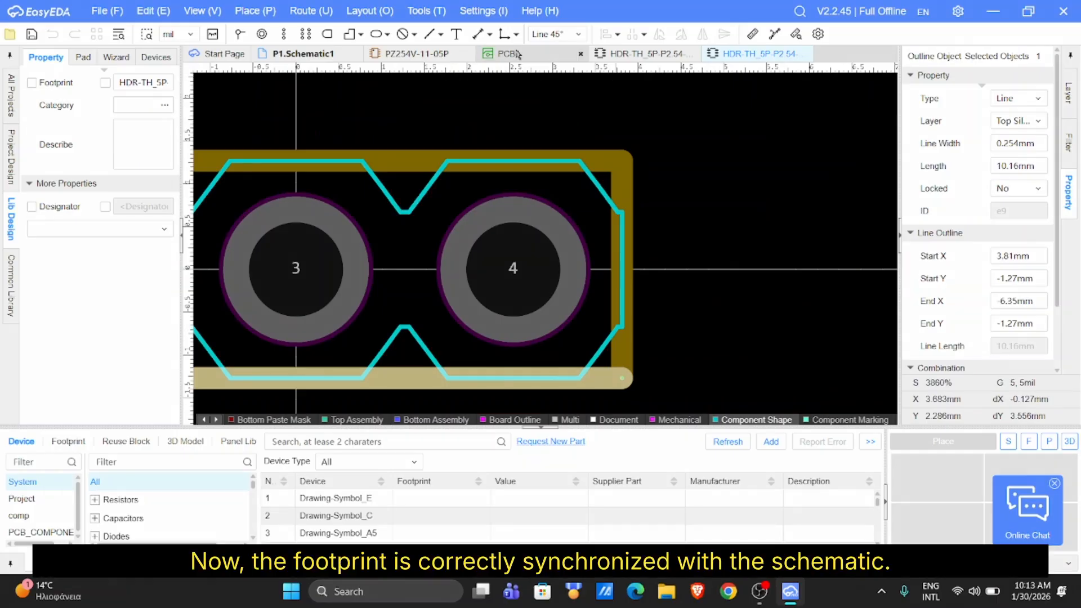
In the P1 schematic, copy header H2 and place the unconnected copy to its lower left
left_click(510, 54)
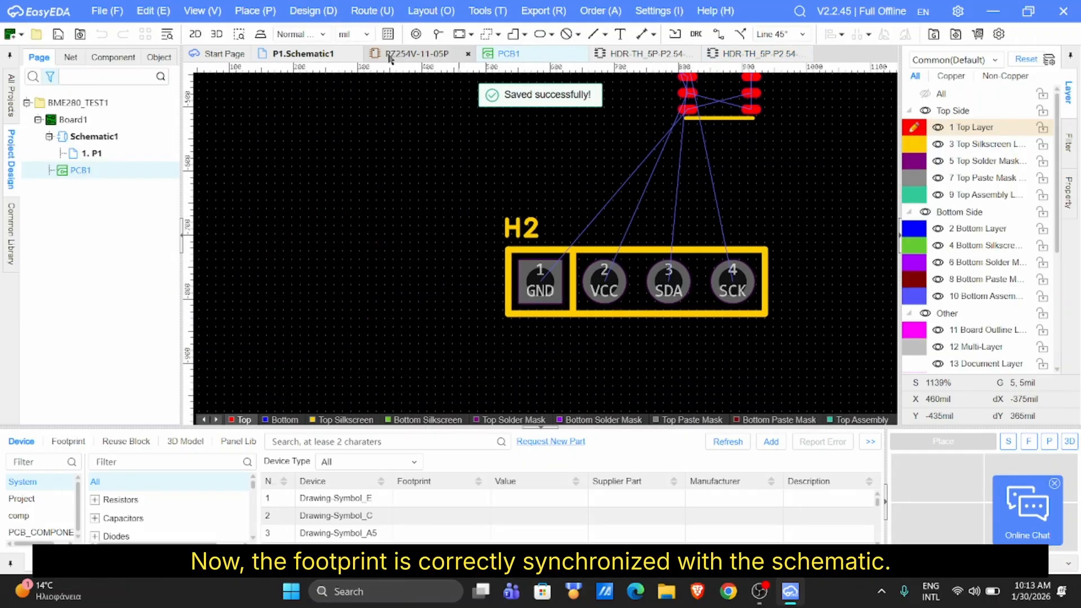
left_click(318, 56)
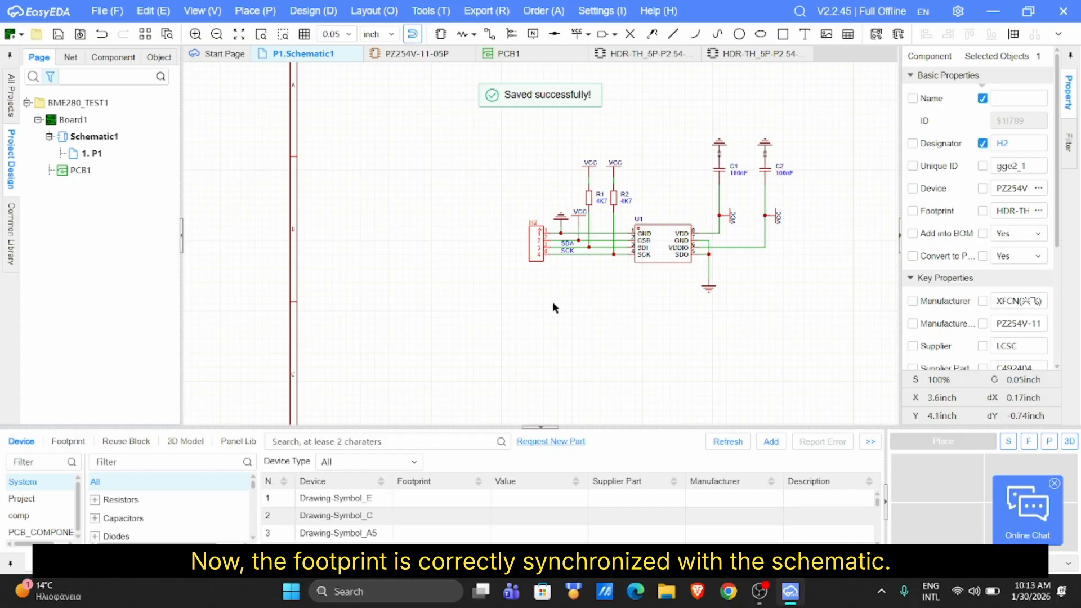
left_click(539, 248)
left_click(535, 248)
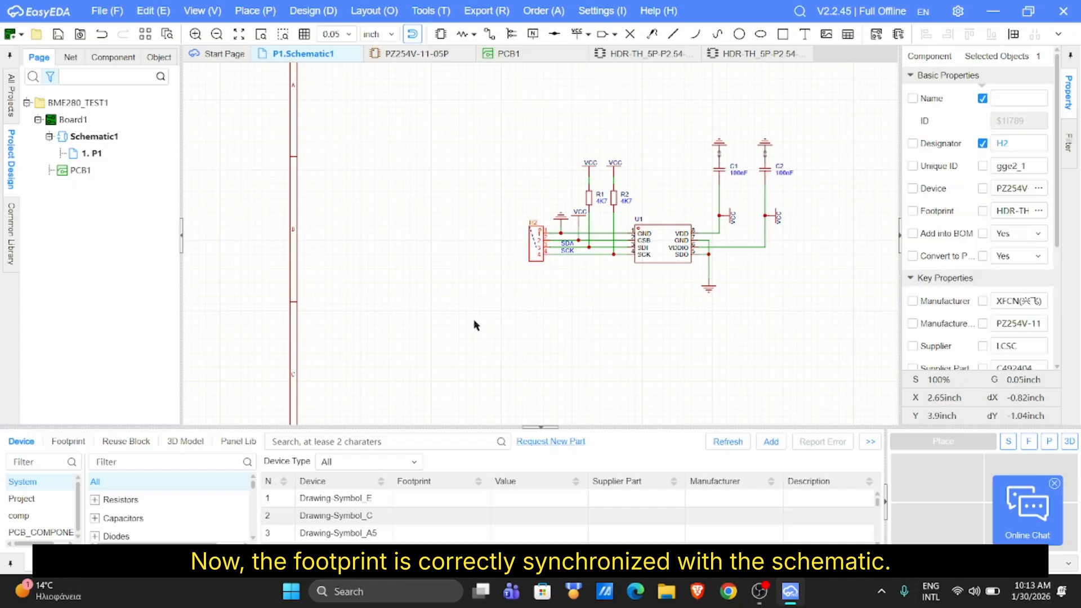
key("ctrl+v")
left_click(494, 289)
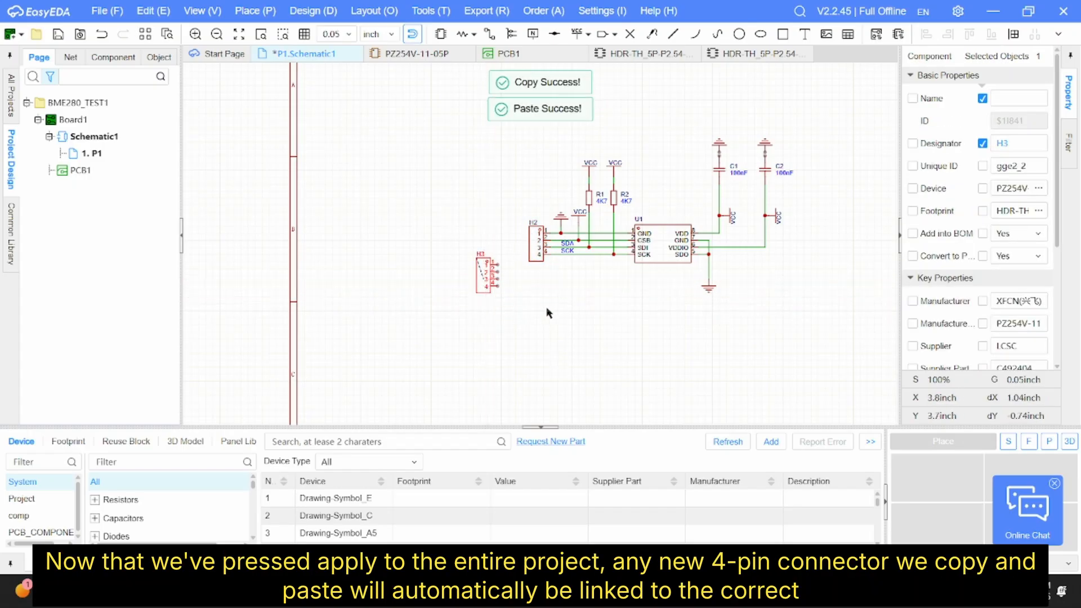
Save the schematic, import its changes into PCB1 and apply them to add header H3
left_click(507, 54)
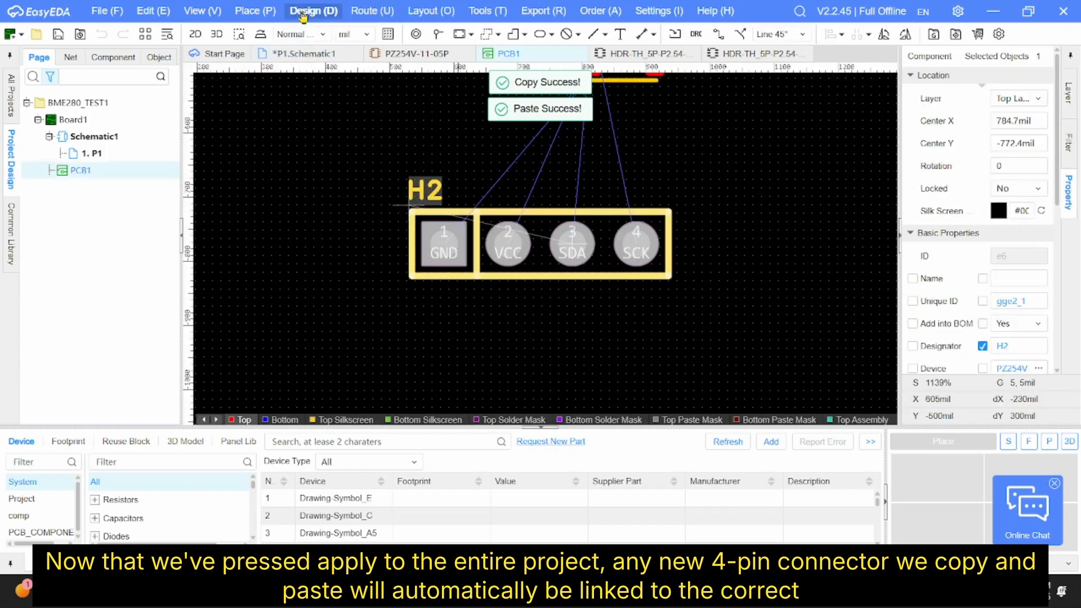
left_click(313, 10)
left_click(319, 31)
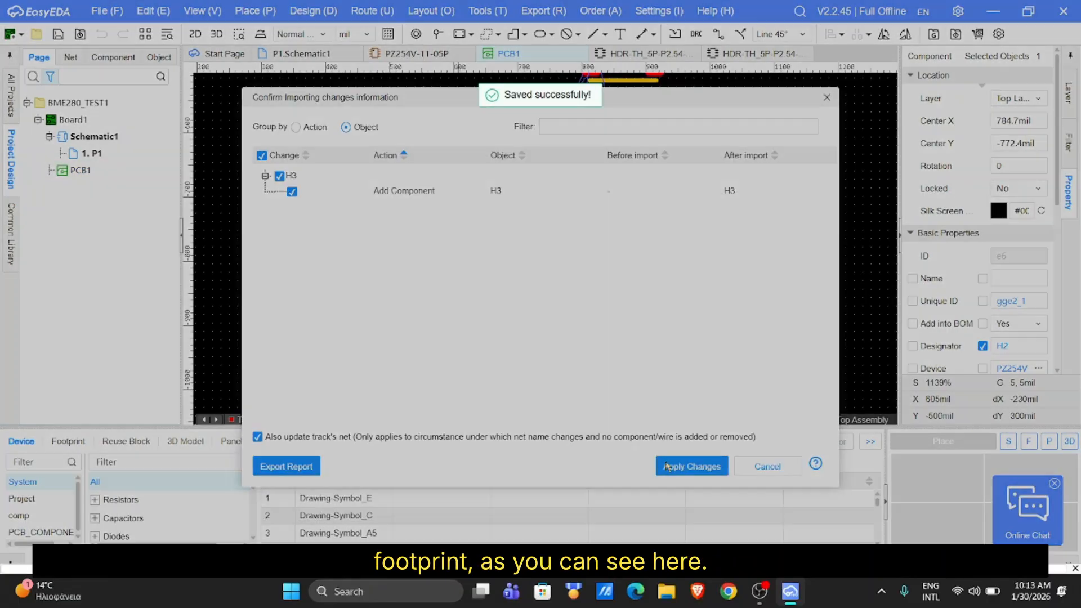
left_click(666, 465)
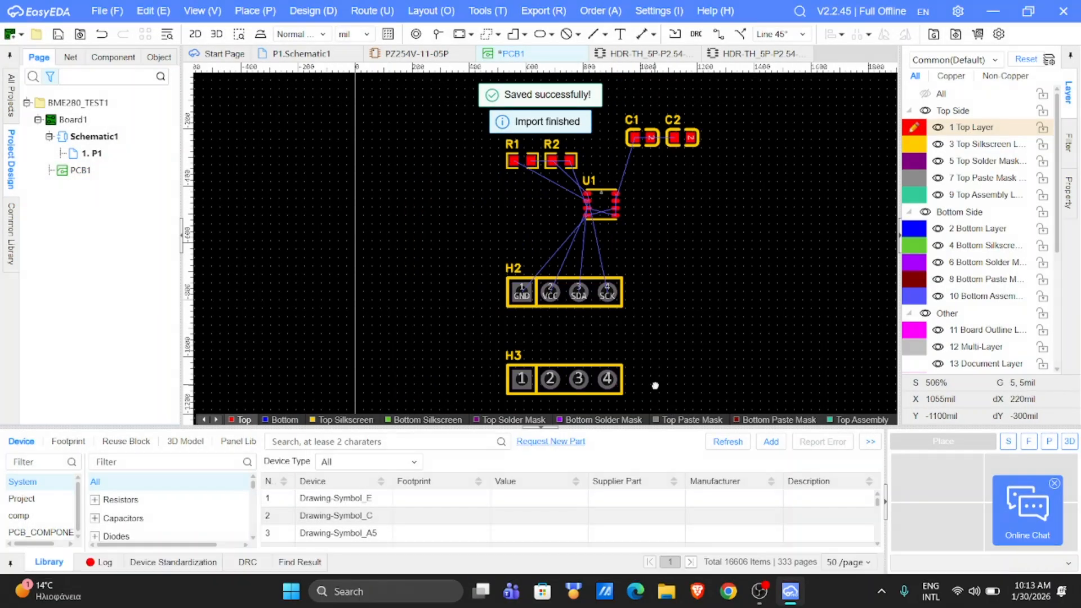
left_click_drag(678, 368, 424, 273)
key("Delete")
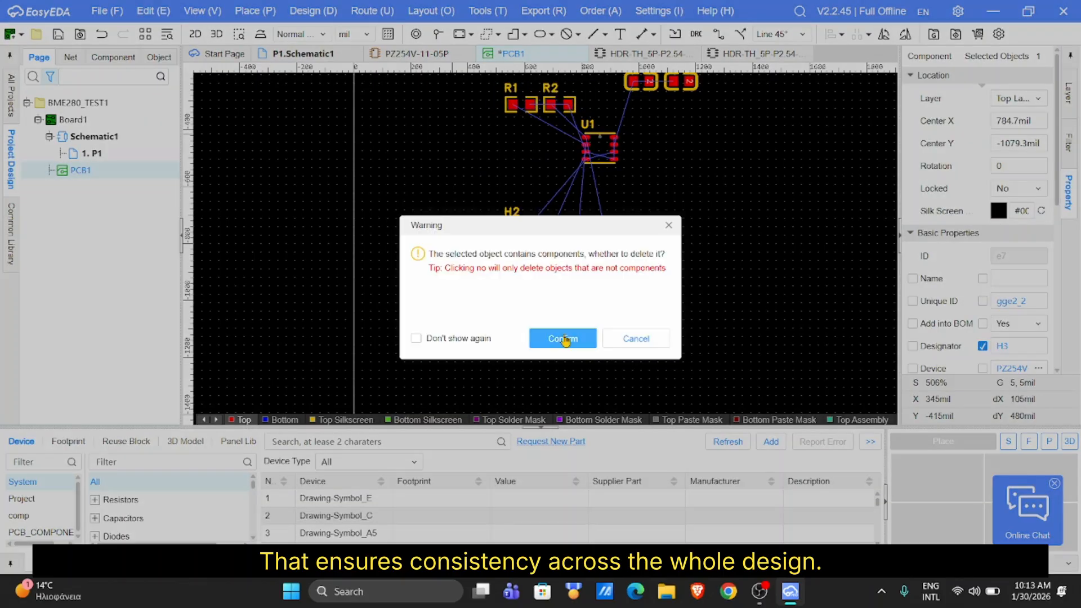
left_click(669, 225)
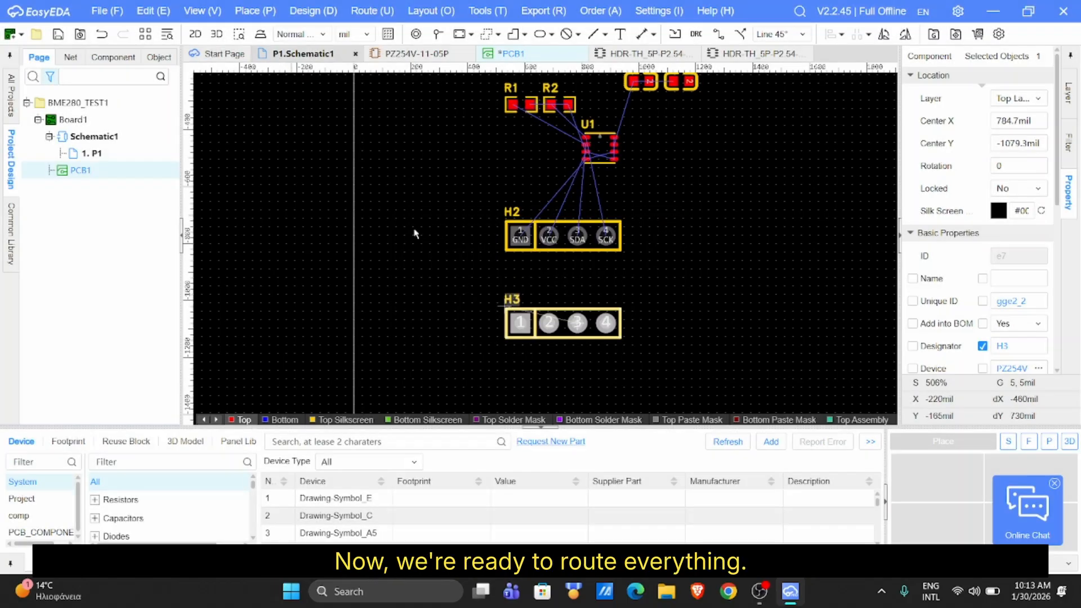
Delete the test header H3 from the P1 schematic, save, and apply the imported removal to PCB1
left_click(281, 54)
left_click(538, 131)
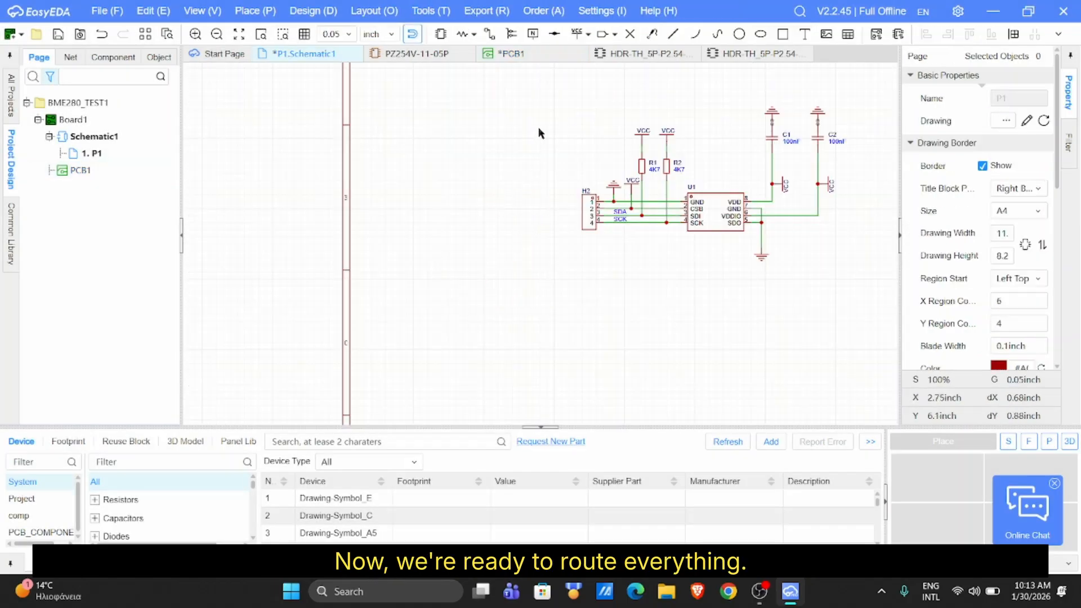
left_click(509, 53)
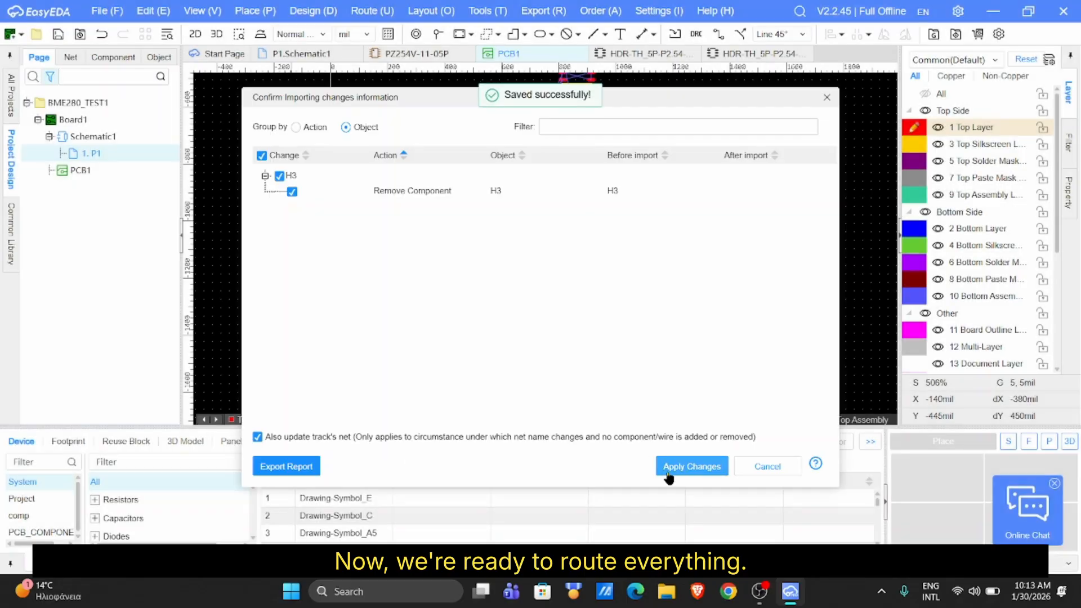
left_click(691, 466)
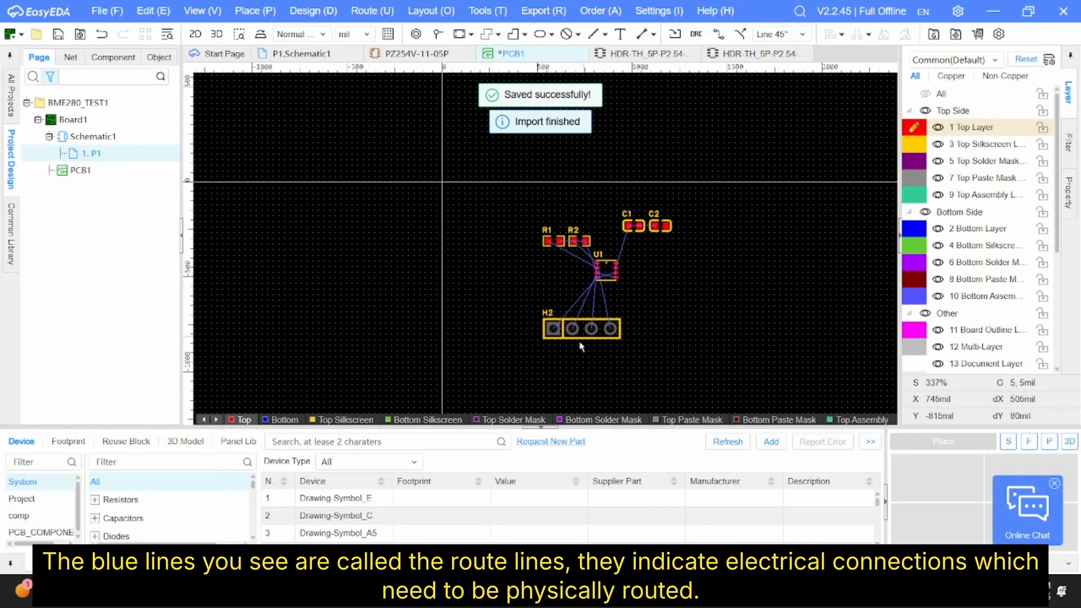
Move header H2 to the left of U1, centred at 510mil, -525mil, and rotate it to 270° with ground uppermost
left_click_drag(580, 333, 528, 285)
key("space")
key("space")
key("space")
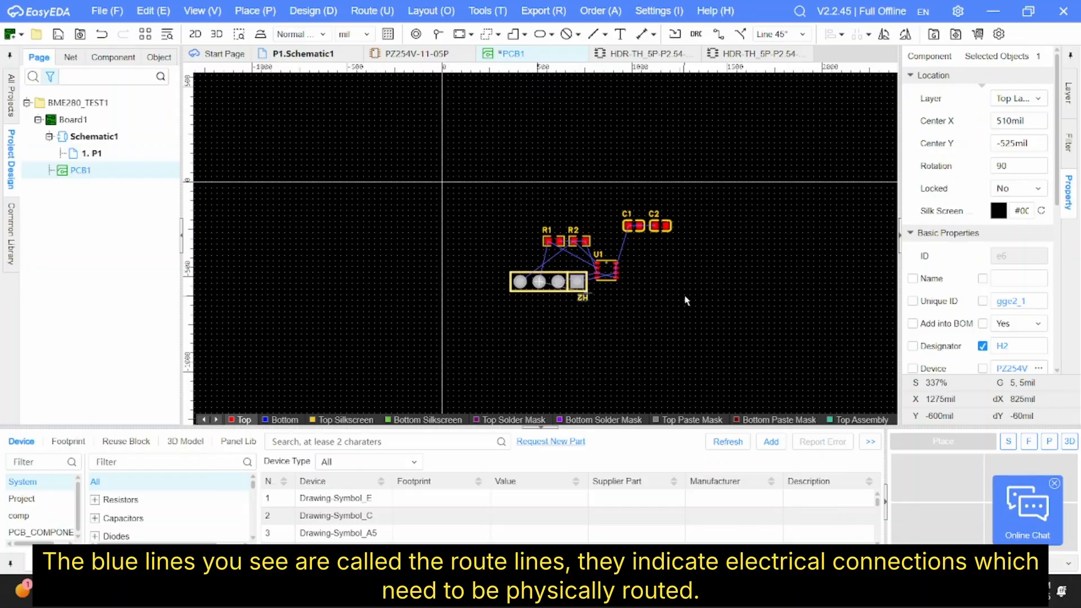
scroll(606, 269, "up", 7)
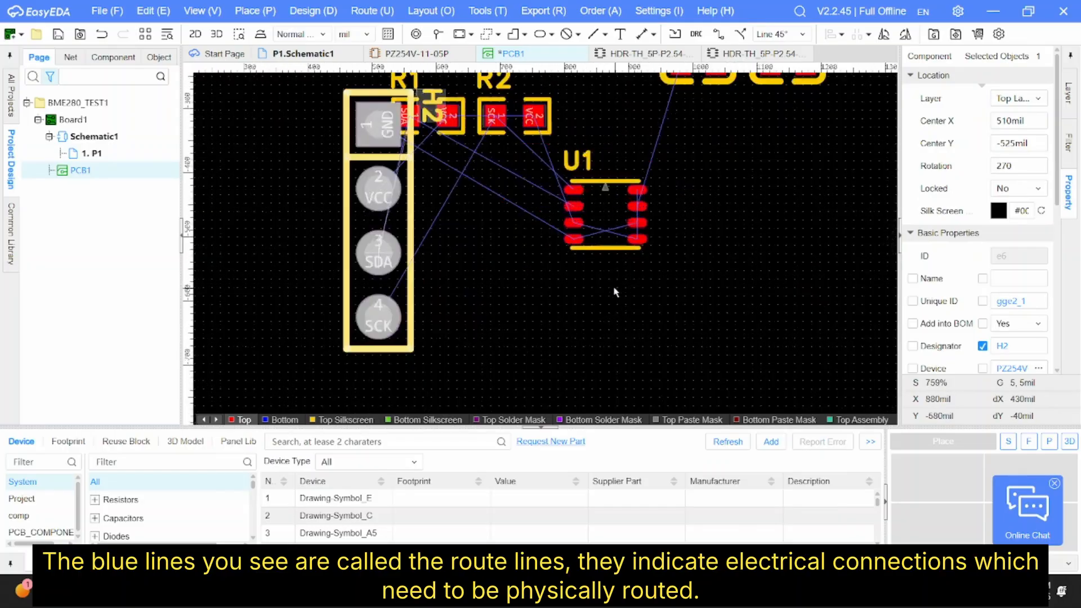
Move U1 to 890mil, -500mil and R2 to 765mil, -355mil, and place R1 between H2 and U1
left_click_drag(606, 200, 633, 230)
right_click_drag(632, 224, 666, 255)
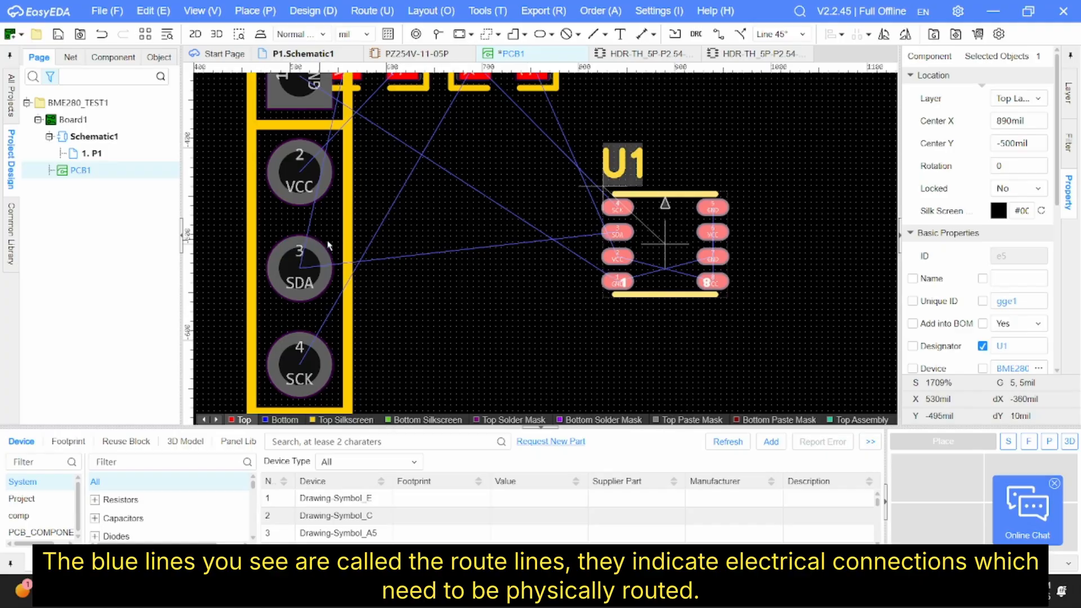
left_click_drag(331, 239, 347, 260)
right_click_drag(419, 186, 423, 260)
left_click_drag(512, 137, 563, 193)
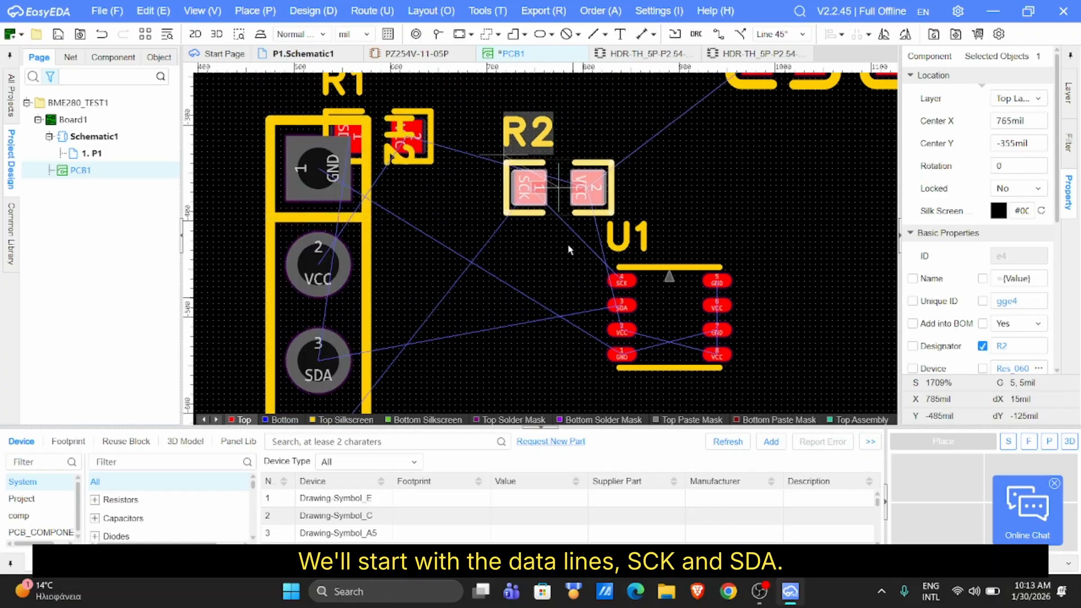
left_click_drag(418, 151, 522, 276)
left_click(564, 188)
right_click(555, 215)
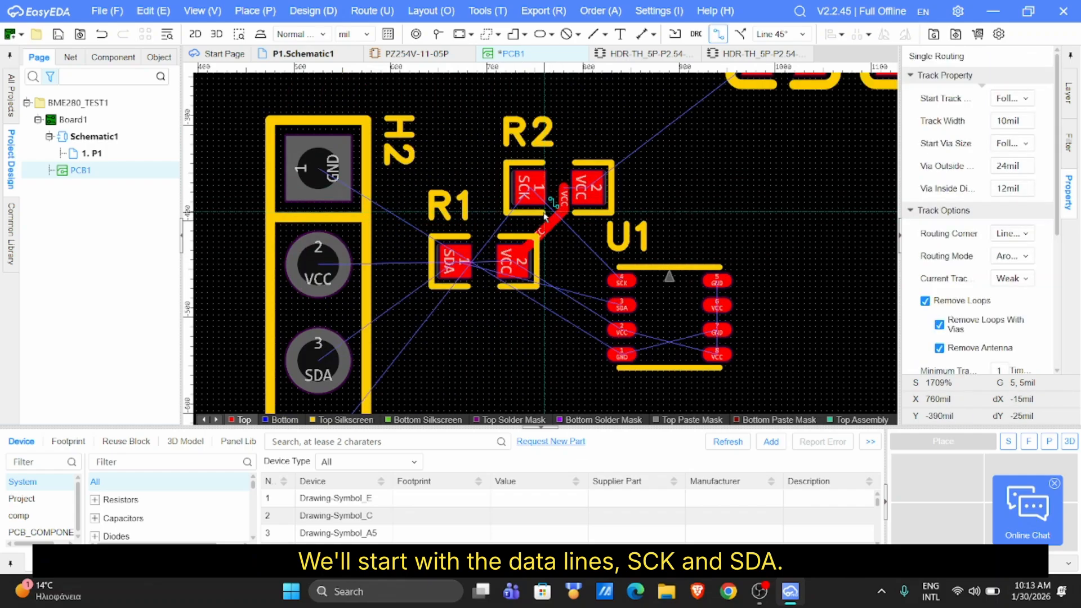
right_click(573, 256)
key("ctrl+z")
Space R1 and R2 apart and rotate both resistors upright, with their VCC pads above the signal pads
left_click_drag(552, 194, 571, 200)
left_click_drag(477, 261, 461, 268)
right_click_drag(558, 313, 550, 277)
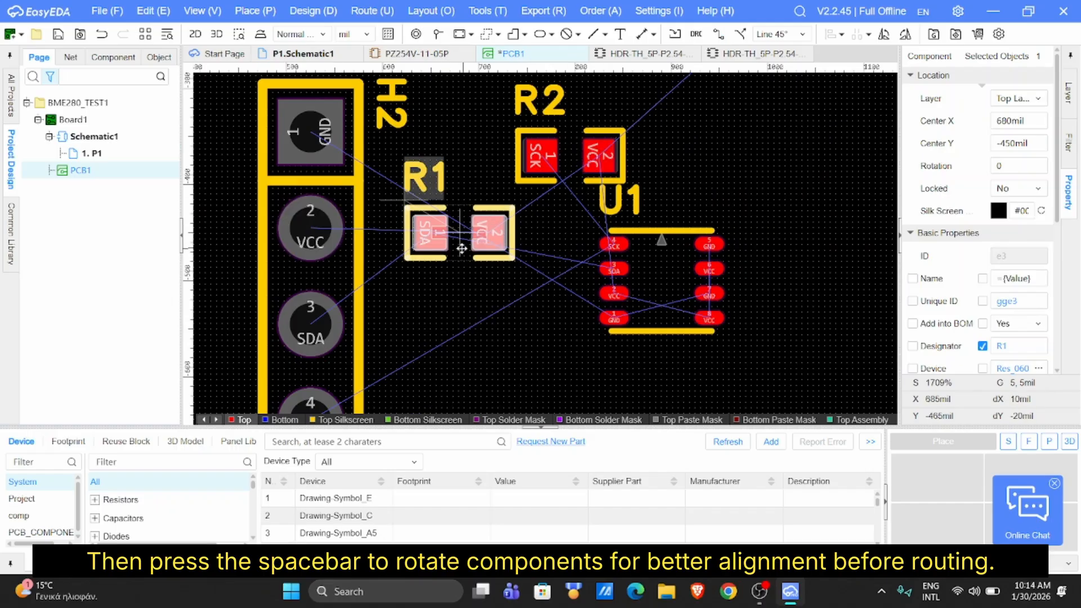
left_click_drag(462, 248, 458, 229)
key("space")
key("space")
key("space")
key("space")
key("space")
left_click_drag(555, 181, 546, 214)
key("space")
key("space")
key("space")
key("space")
Place R1 and R2 side by side between H2 and U1, with R1 centred at 700mil, -430mil
left_click_drag(495, 251, 558, 142)
left_click_drag(398, 248, 455, 141)
left_click_drag(451, 221, 479, 206)
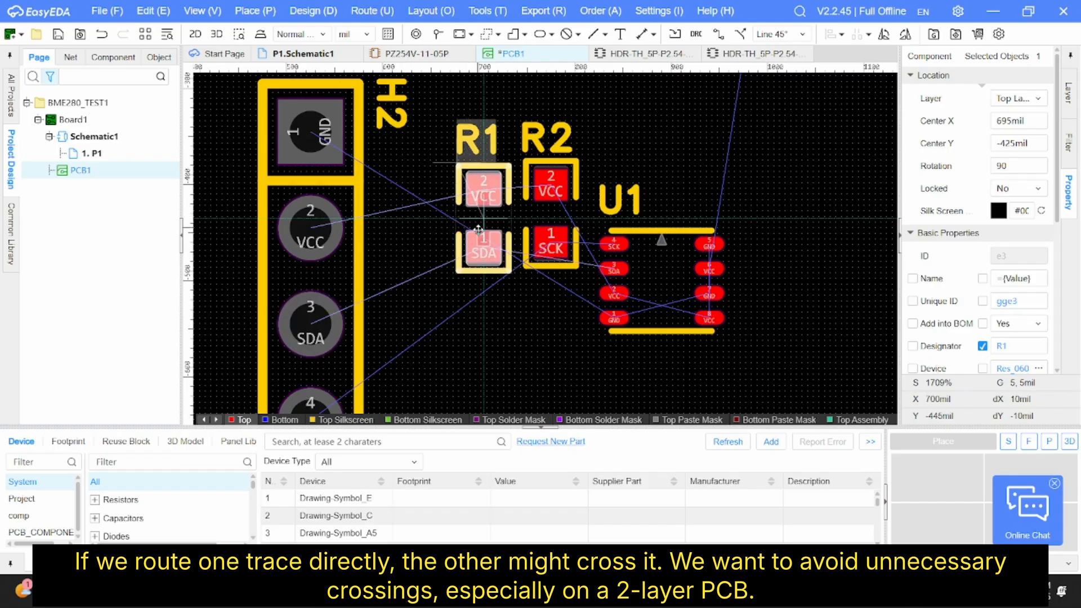
left_click_drag(484, 246, 489, 251)
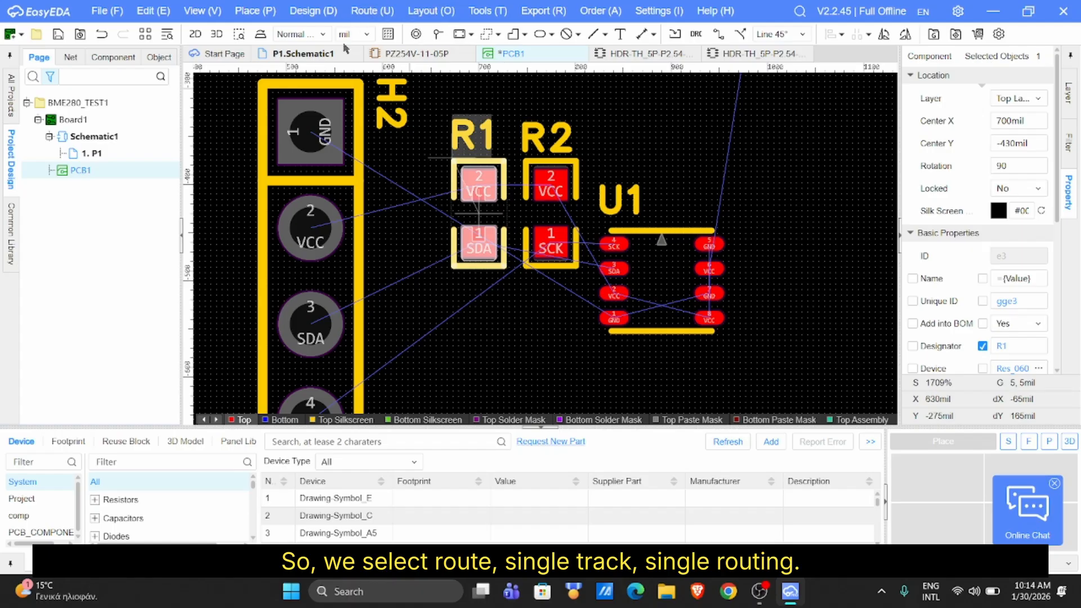
Start single routing on the top layer with a track width of 10 mil
left_click(368, 16)
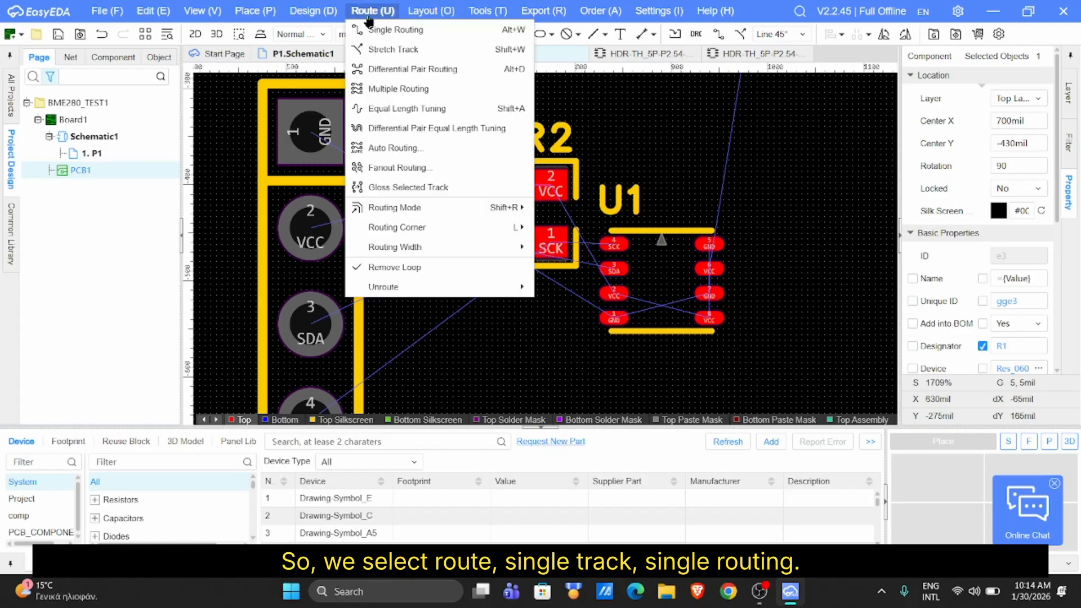
left_click(412, 29)
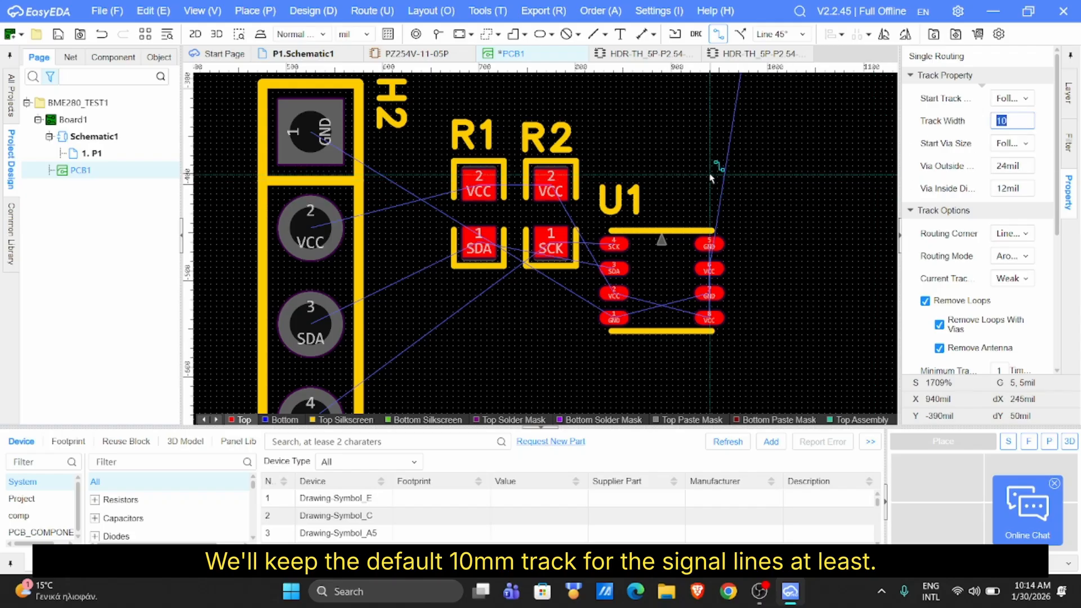
left_click(773, 165)
key("Escape")
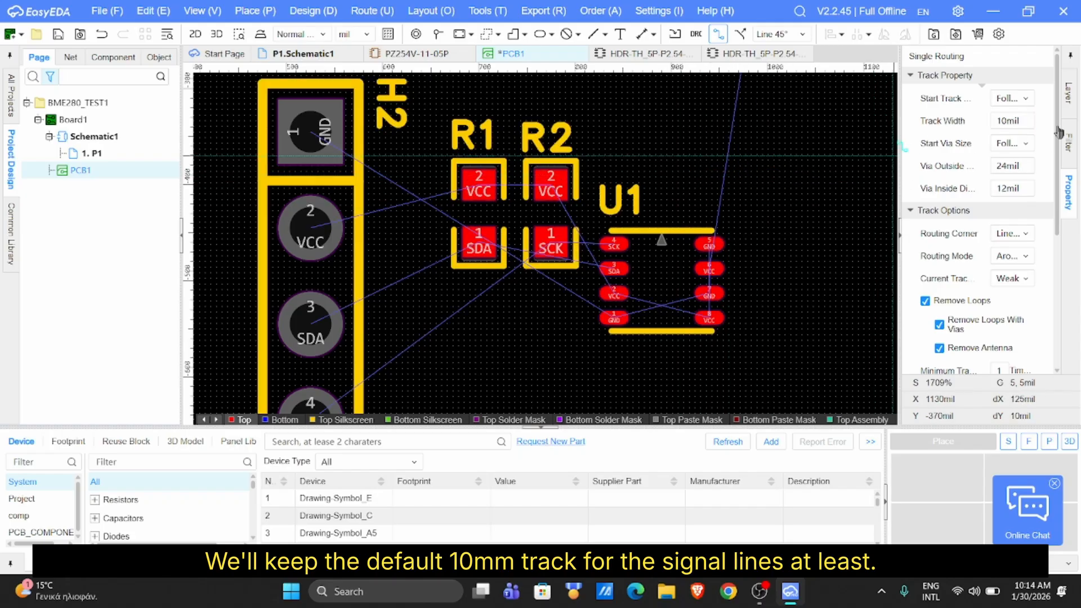
key("Return")
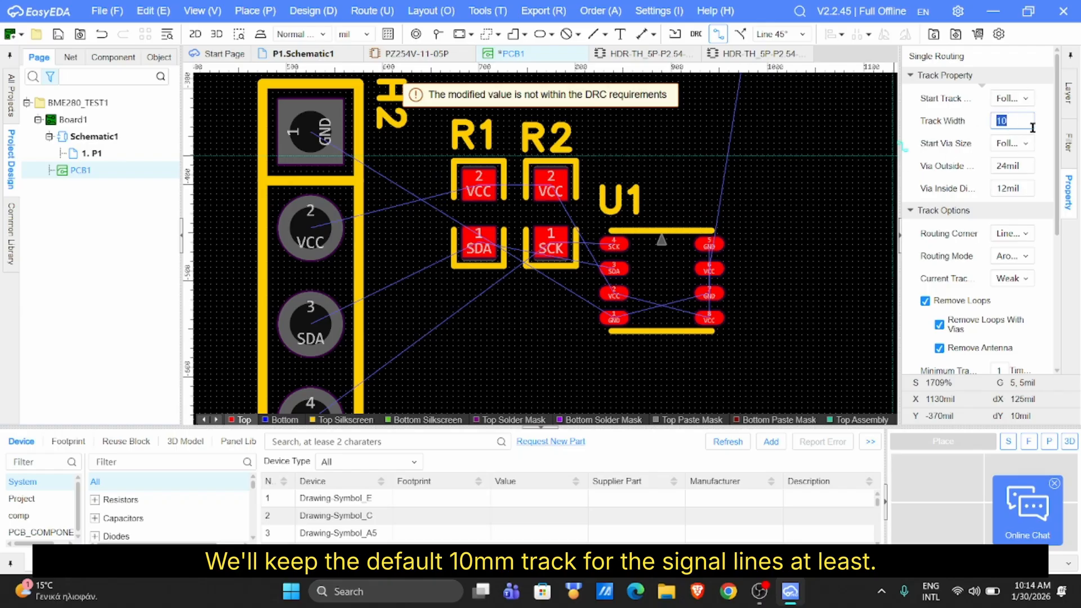
left_click(843, 146)
key("Escape")
left_click(1019, 119)
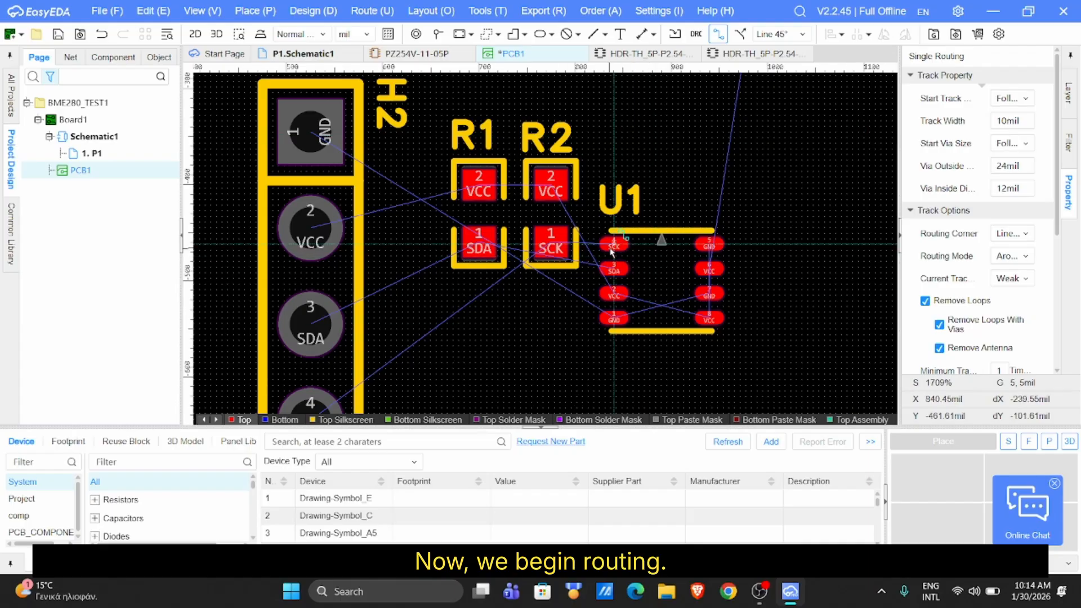
Route SDA from U1 pad 3 to R1 pad 1 and SCK from U1 pad 4 to R2 pad 1
left_click(613, 269)
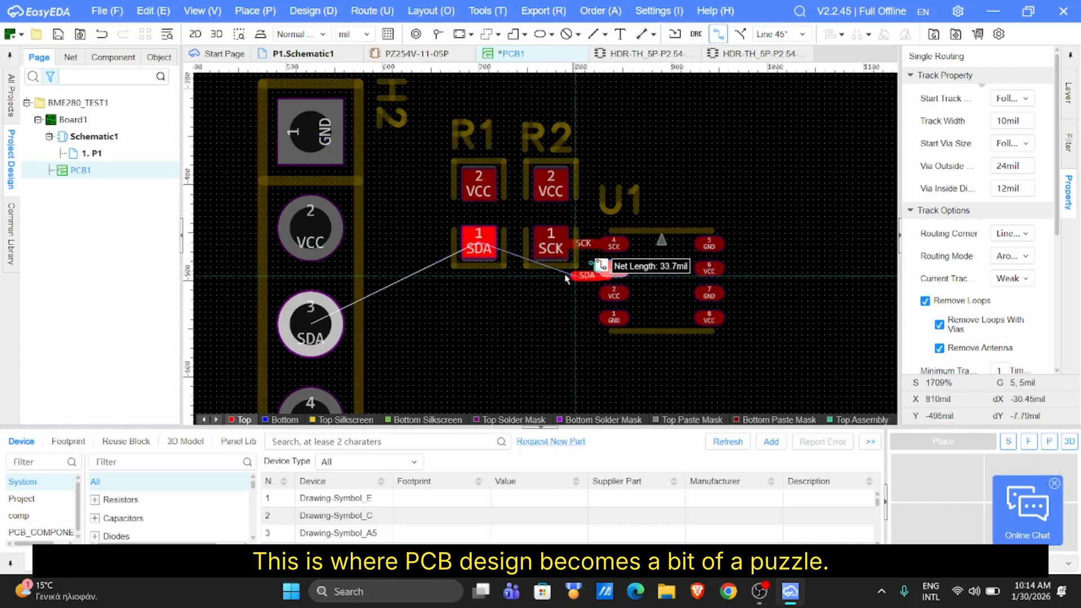
left_click(529, 236)
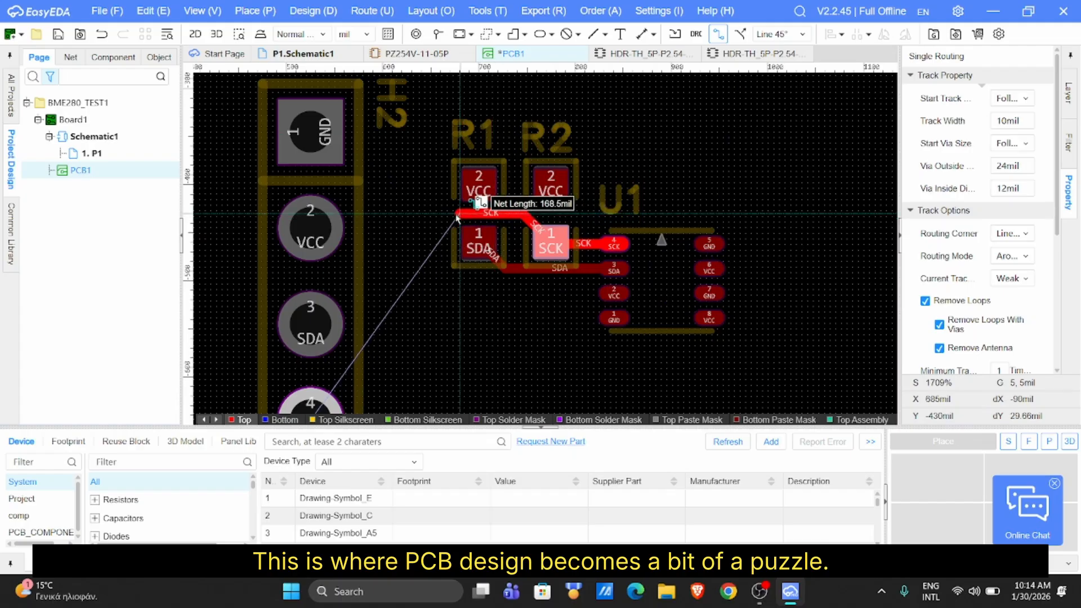
key("Escape")
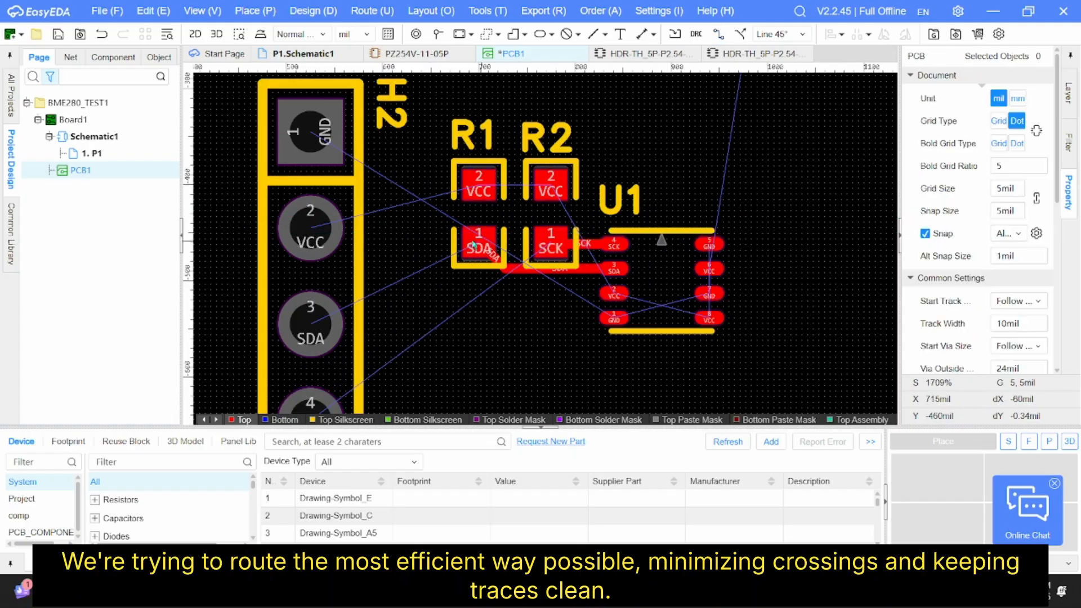
Delete the SDA and SCK tracks between U1 and resistors R1 and R2
left_click(481, 209)
left_click(531, 270)
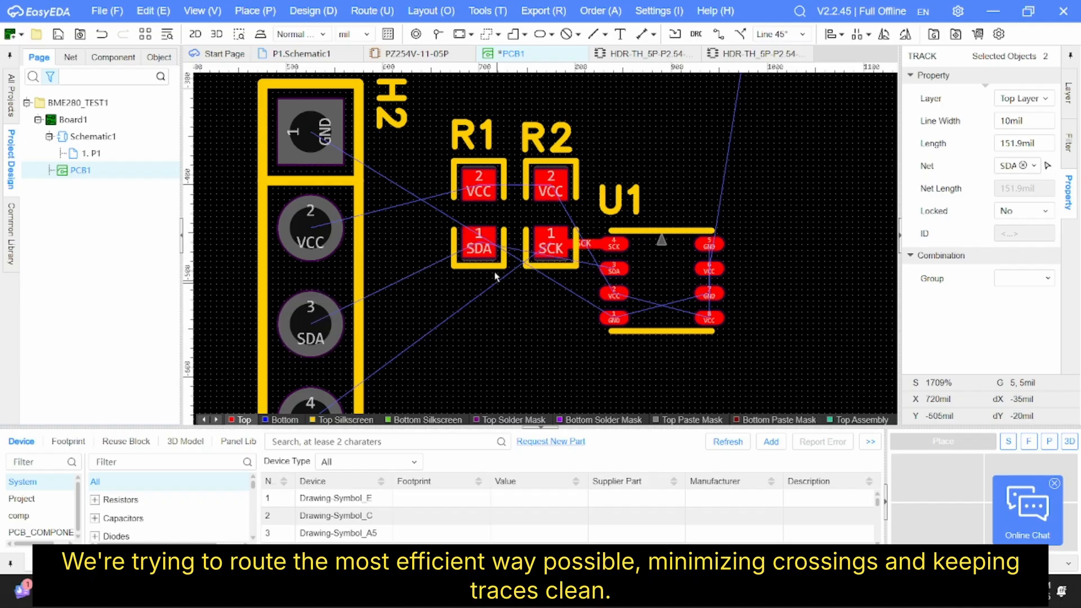
key("Delete")
Rotate R1 to 270 degrees and place it directly below R2, centred at 775mil, -560mil, with the SDA and SCK pads adjacent
left_click(490, 222)
key("space")
key("space")
left_click_drag(483, 231, 555, 340)
scroll(450, 302, "down", 2)
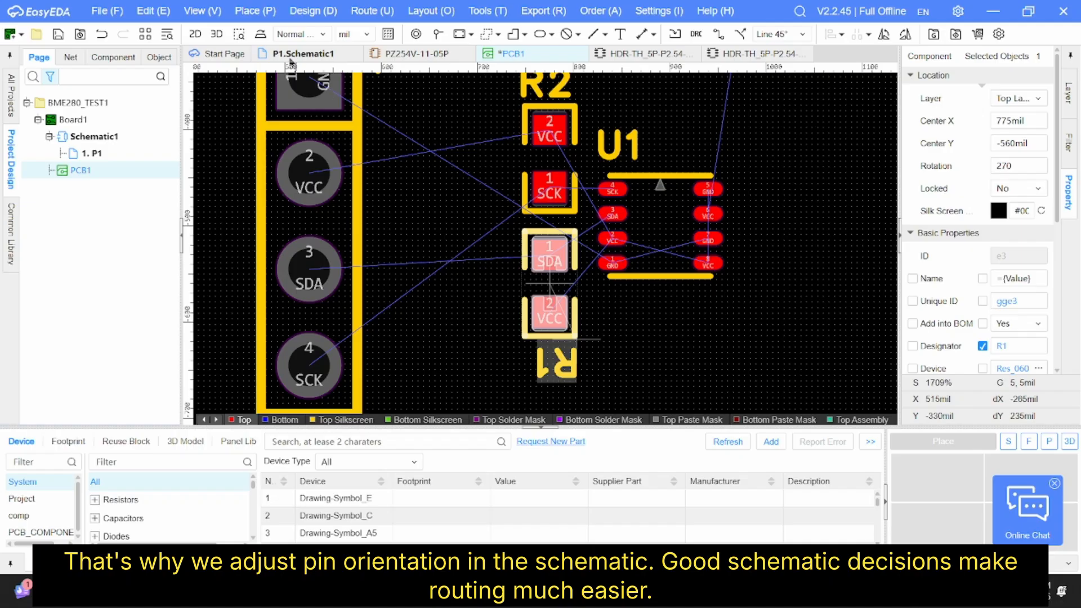
Remove the SDA and SCK wire segments that end at H2 pins 3 and 4 in schematic page P1
double_click(90, 153)
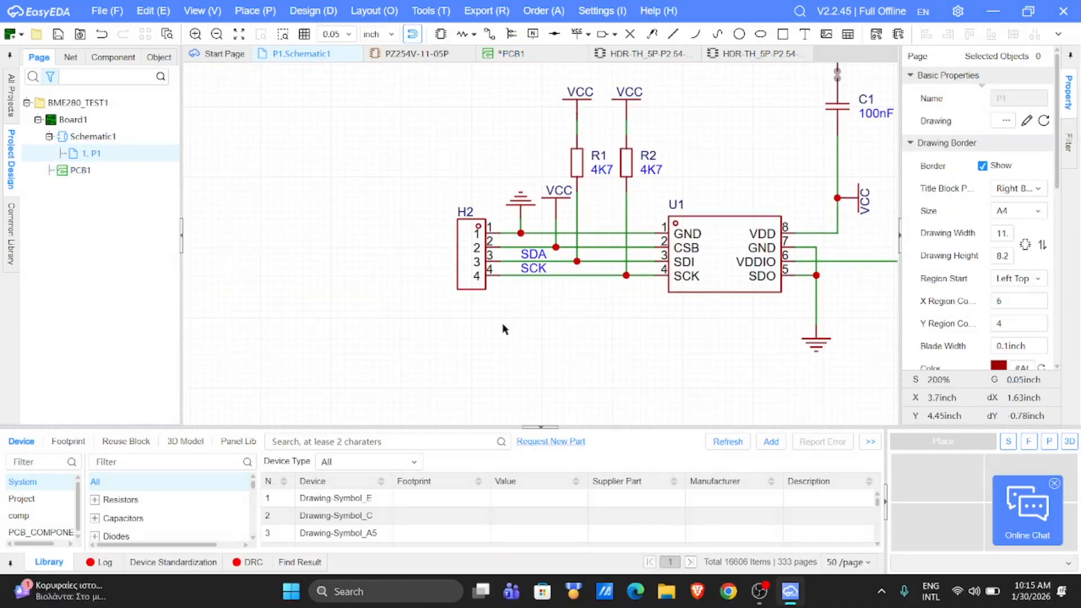
scroll(481, 275, "up", 5)
left_click(540, 204)
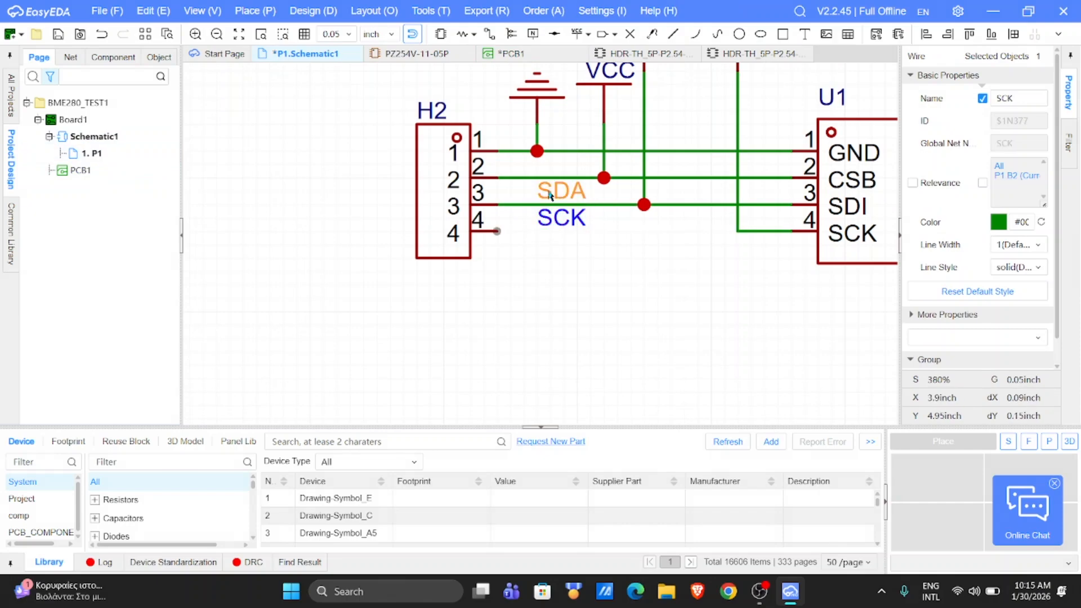
key("shift+x")
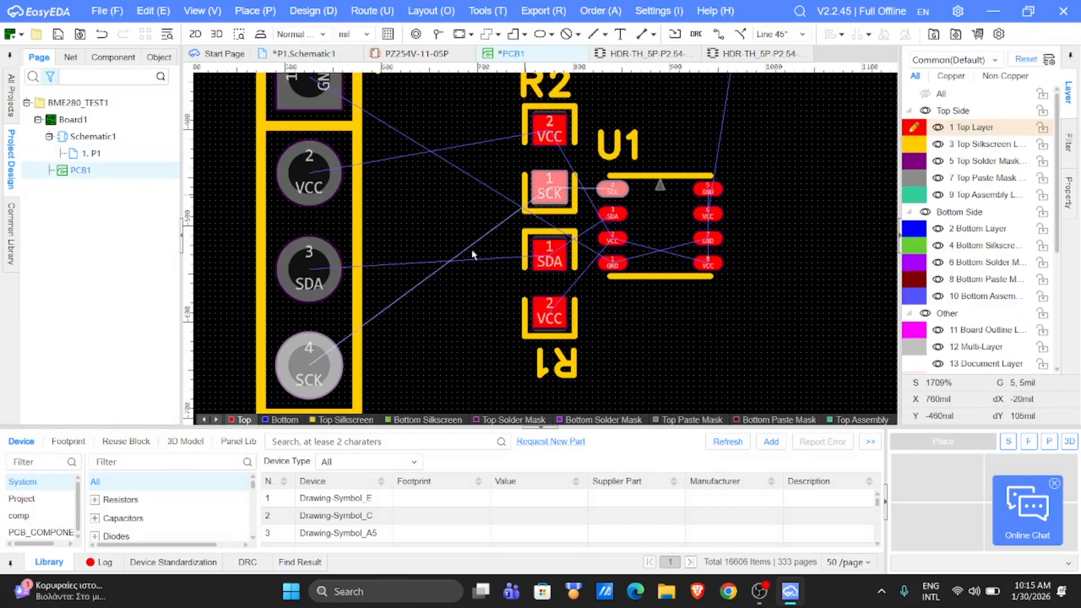
left_click(293, 54)
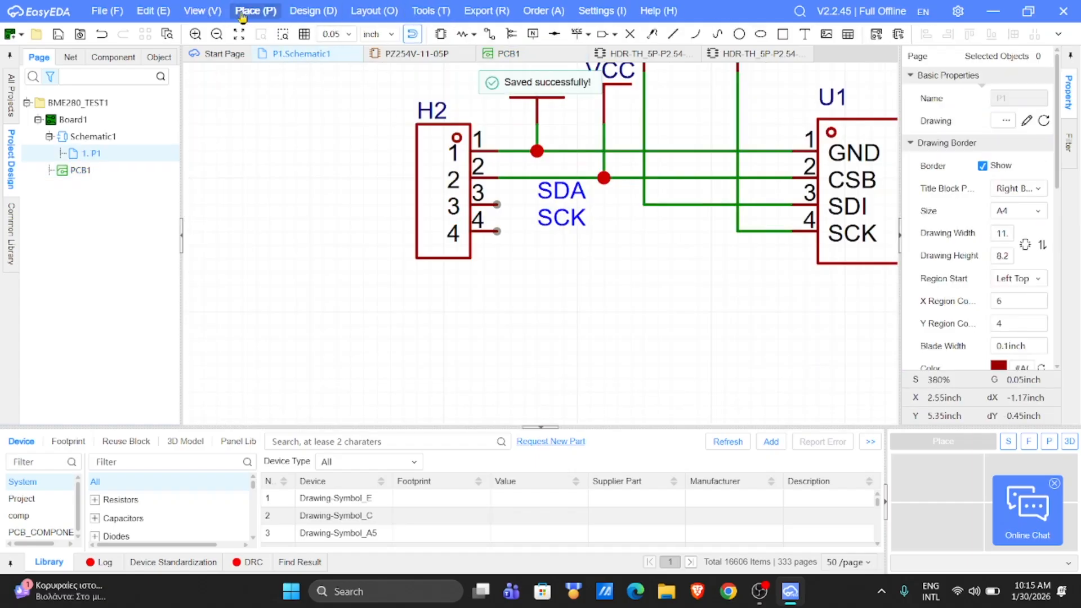
Wire H2 pin 4 to the SDA net and H2 pin 3 to the SCK net, and save the schematic
left_click(491, 34)
left_click(496, 230)
left_click(643, 204)
left_click(496, 204)
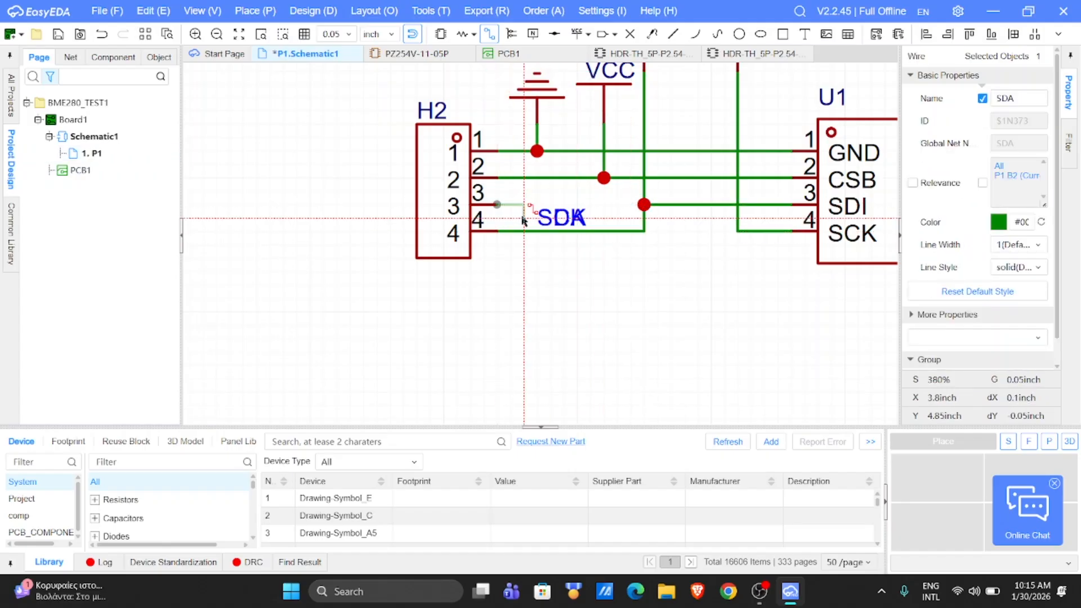
left_click(738, 218)
key("Escape")
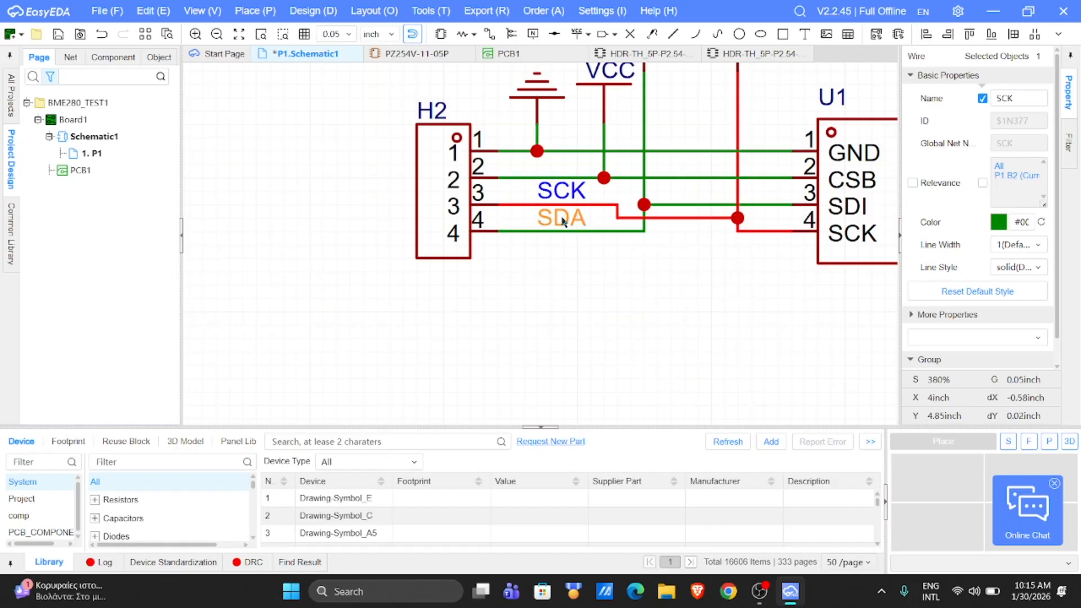
key("ctrl+s")
Import the swapped H2 pin 3 and pin 4 nets from the schematic into PCB1
left_click(508, 54)
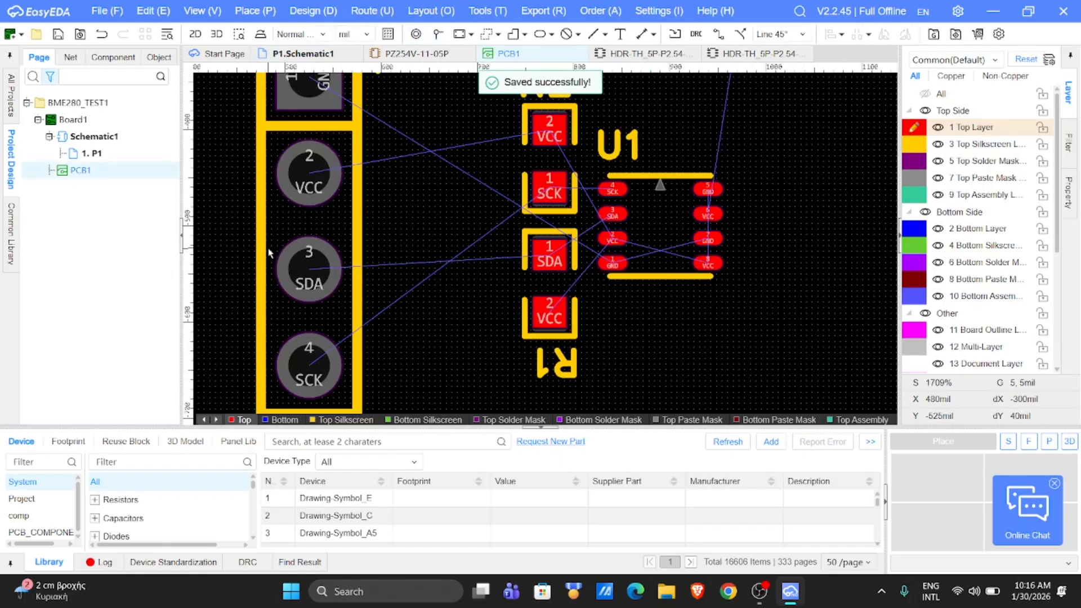
left_click(313, 11)
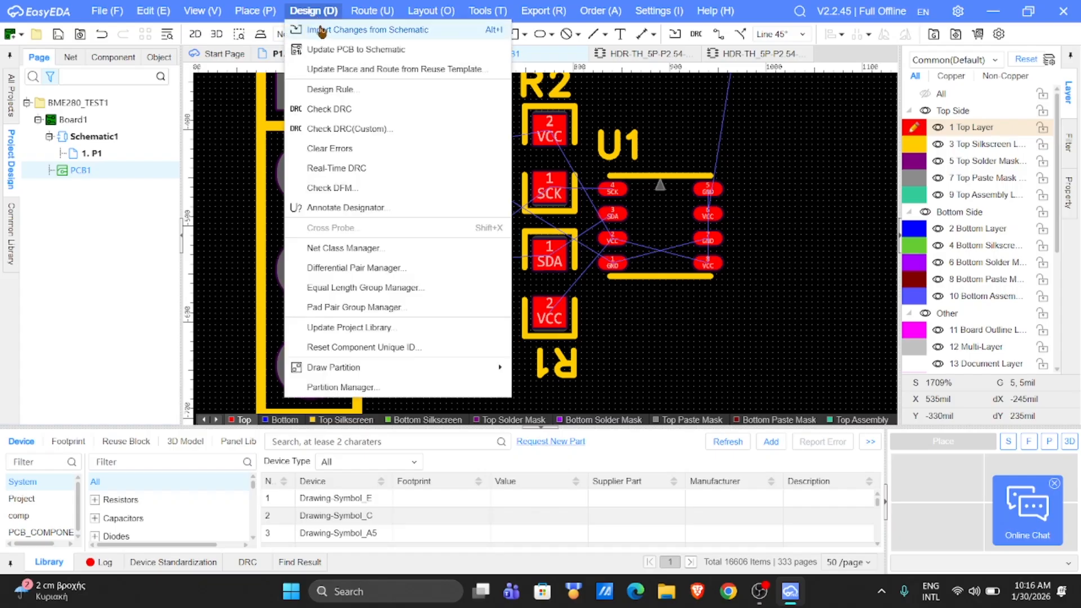
left_click(338, 29)
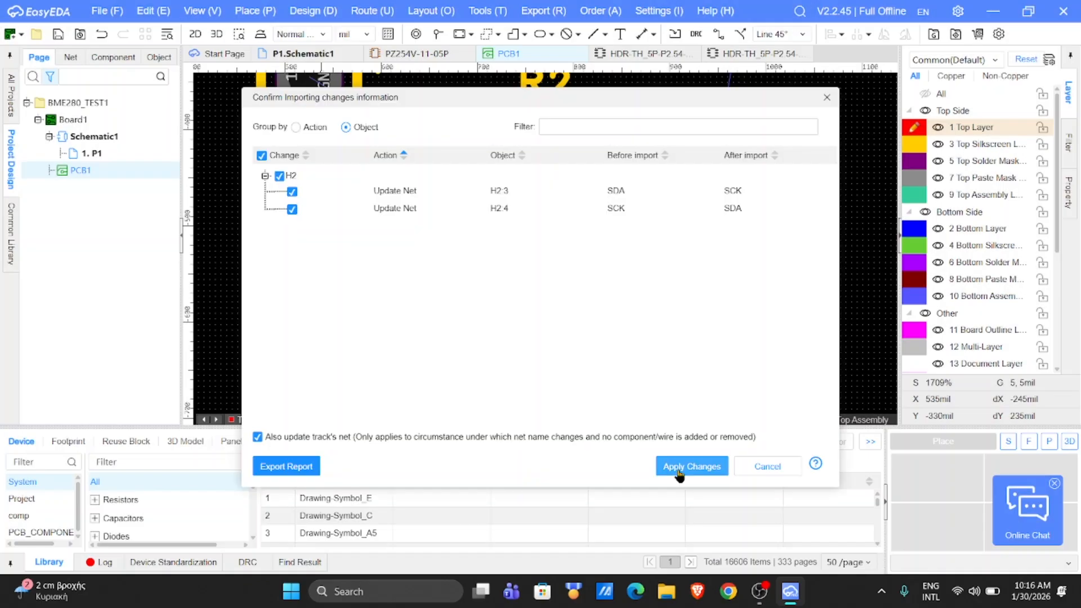
left_click(679, 467)
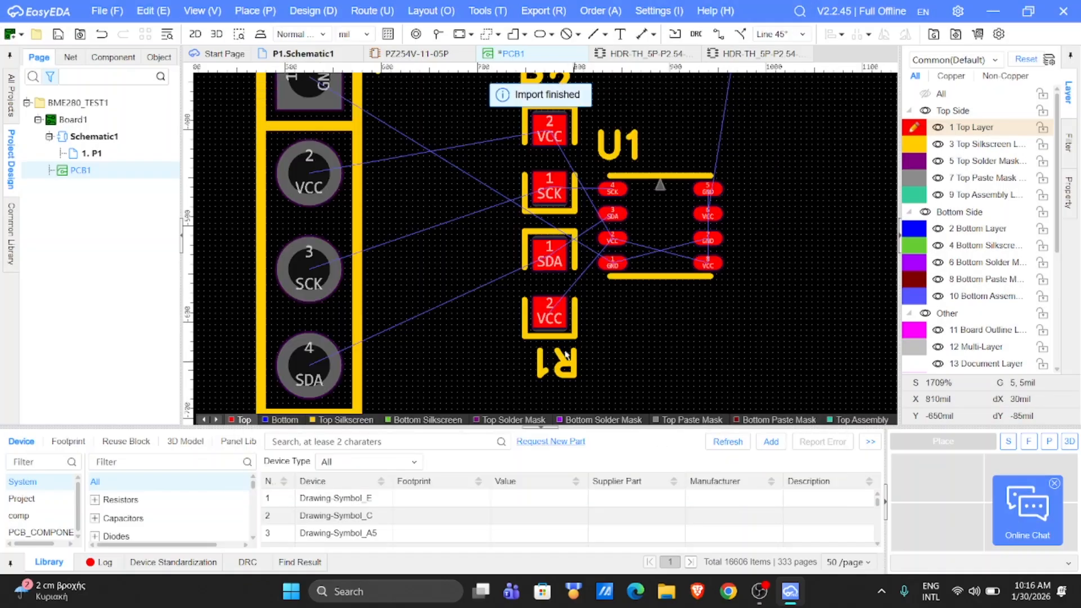
left_click(371, 10)
left_click(388, 29)
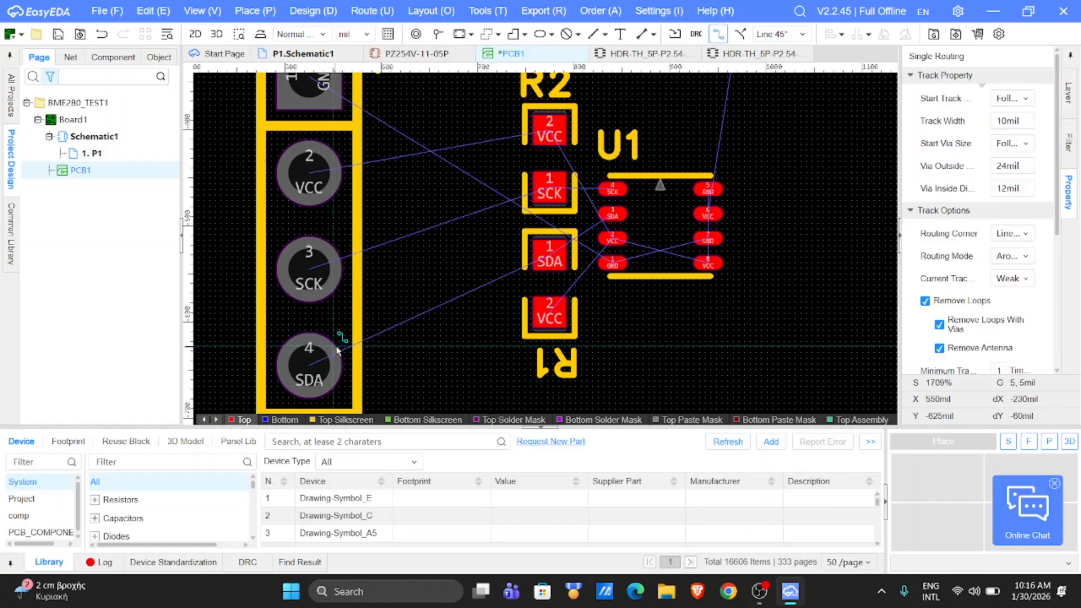
key("Escape")
Move H2 closer to the resistors at 610mil, -545mil and route SDA from its pad 4 to R1 pad 1
left_click_drag(325, 326, 404, 321)
left_click(372, 9)
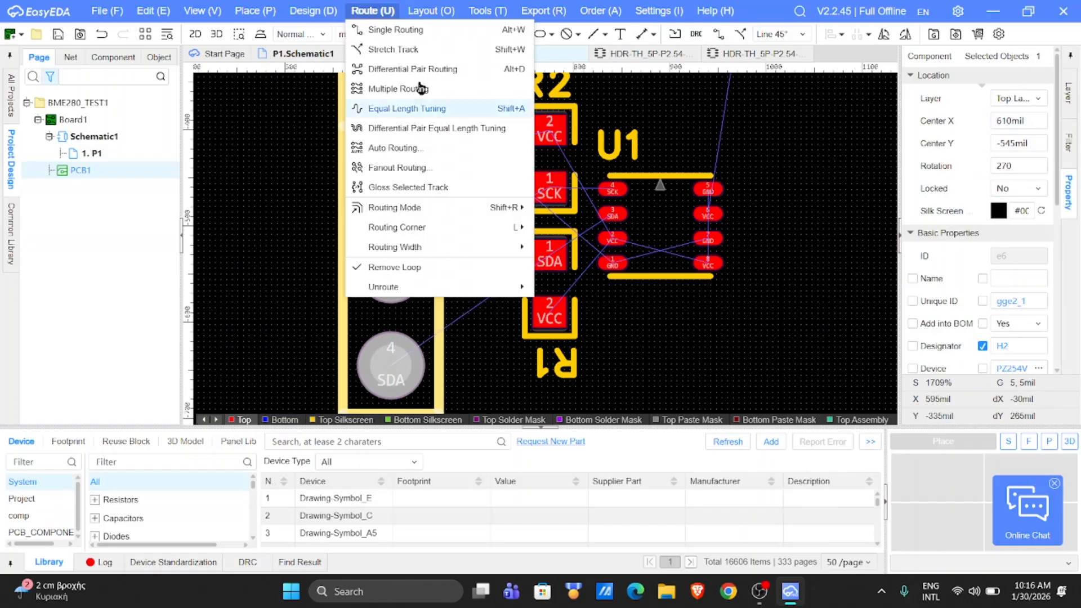
left_click(388, 29)
left_click(390, 365)
left_click(544, 258)
left_click(546, 257)
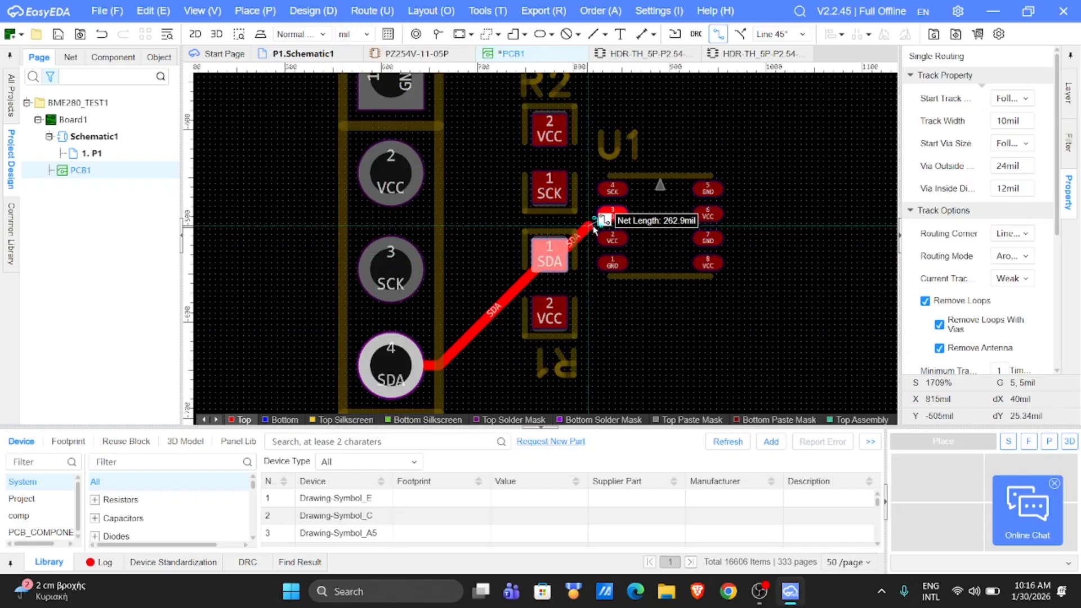
left_click(608, 215)
key("Escape")
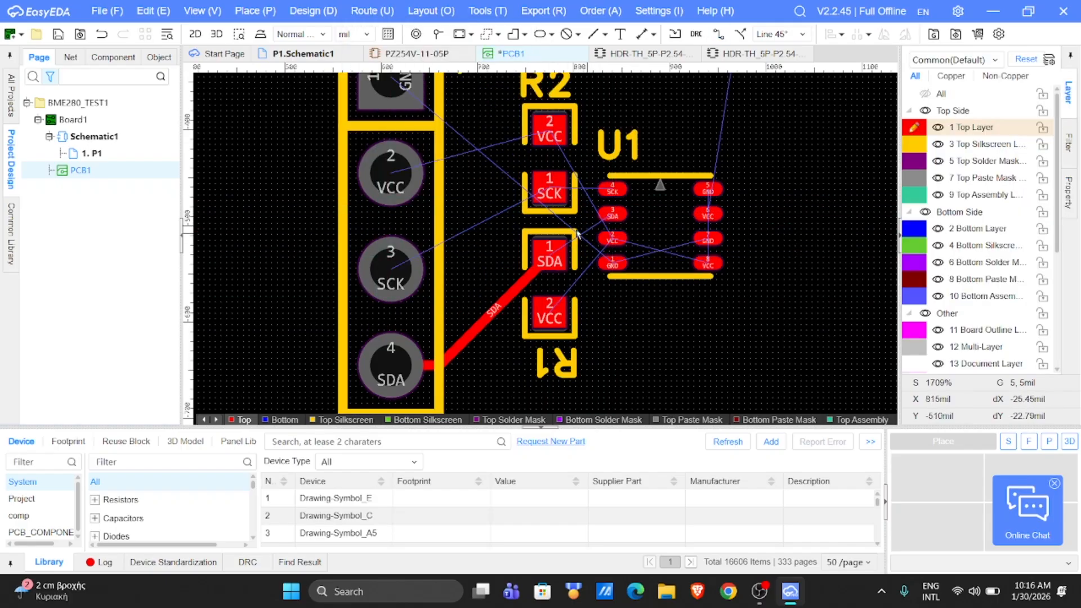
Route SDA on the top layer from U1 pad 3 to R1 pad 1
left_click(373, 10)
left_click(388, 29)
left_click(612, 213)
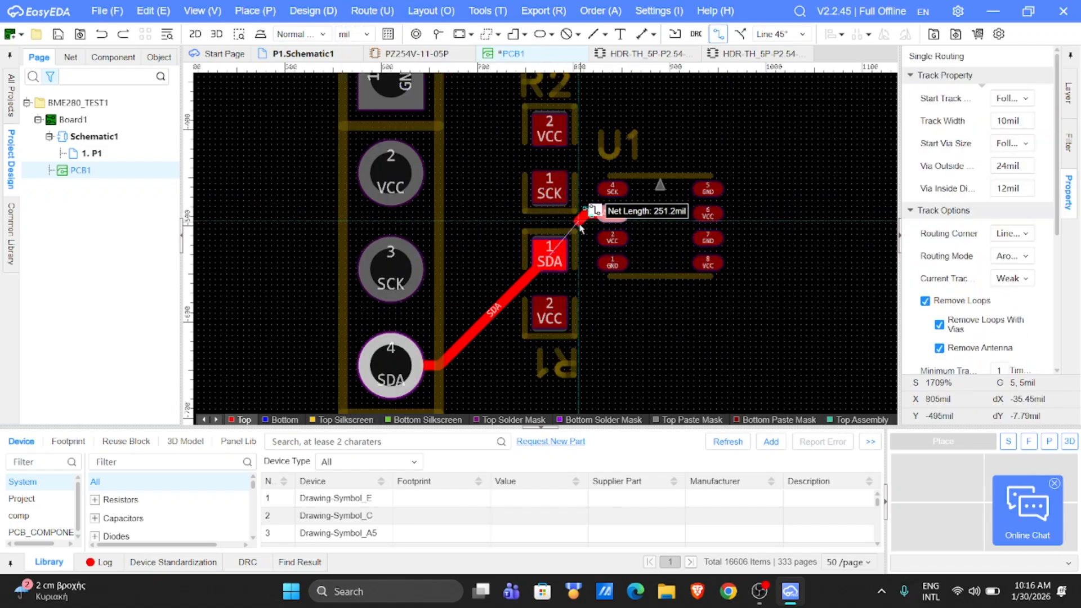
left_click(562, 244)
Route SCK on the top layer from U1 pad 4 to R2 pad 1 and on to H2 pad 3
left_click(614, 190)
left_click(555, 189)
left_click(401, 270)
left_click(560, 192)
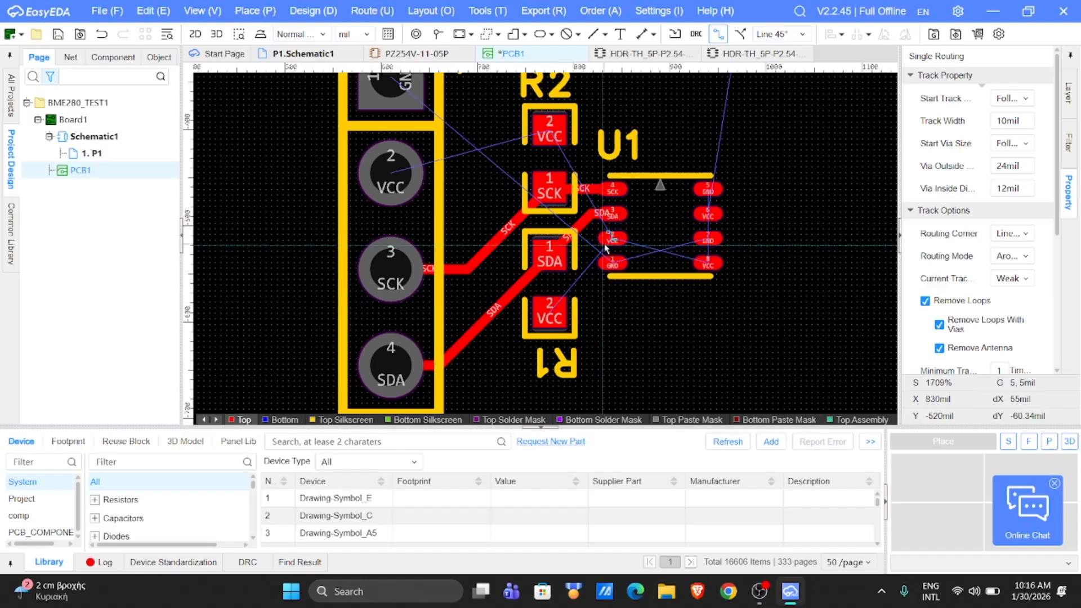
Set the track width to 15 mil and route VCC from H2 pad 2 to R2 pad 2 and from R1 pad 2 to U1 pad 2
right_click_drag(489, 177, 475, 216)
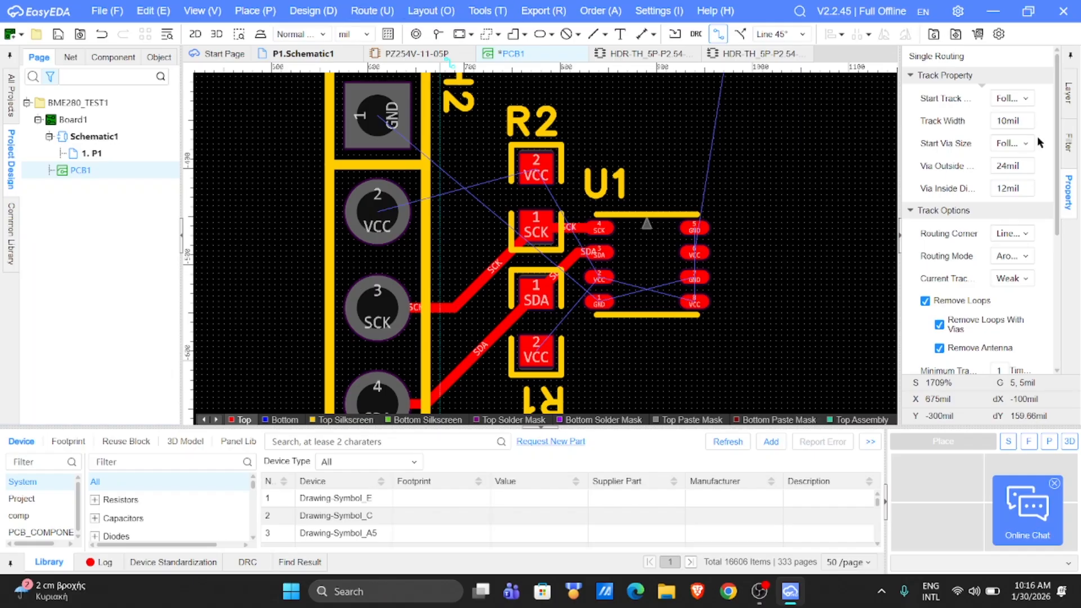
left_click(1020, 121)
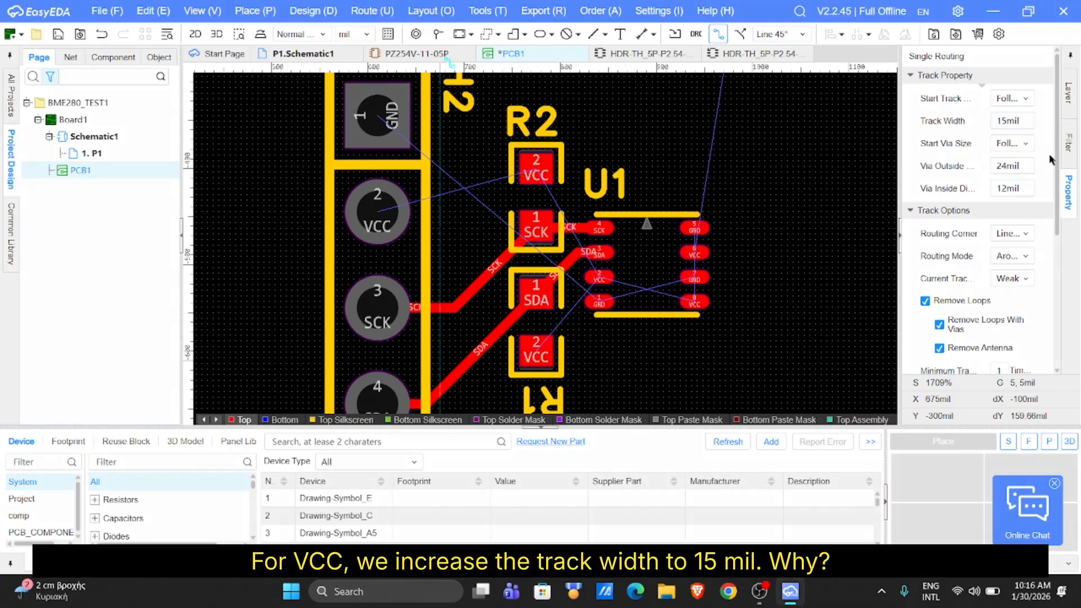
left_click(395, 215)
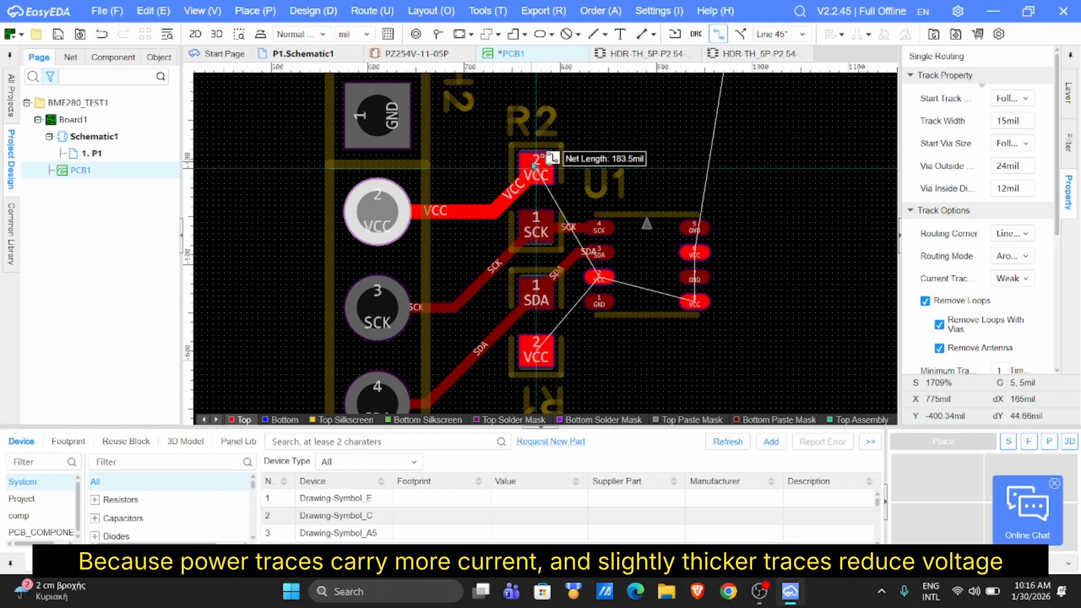
left_click(533, 164)
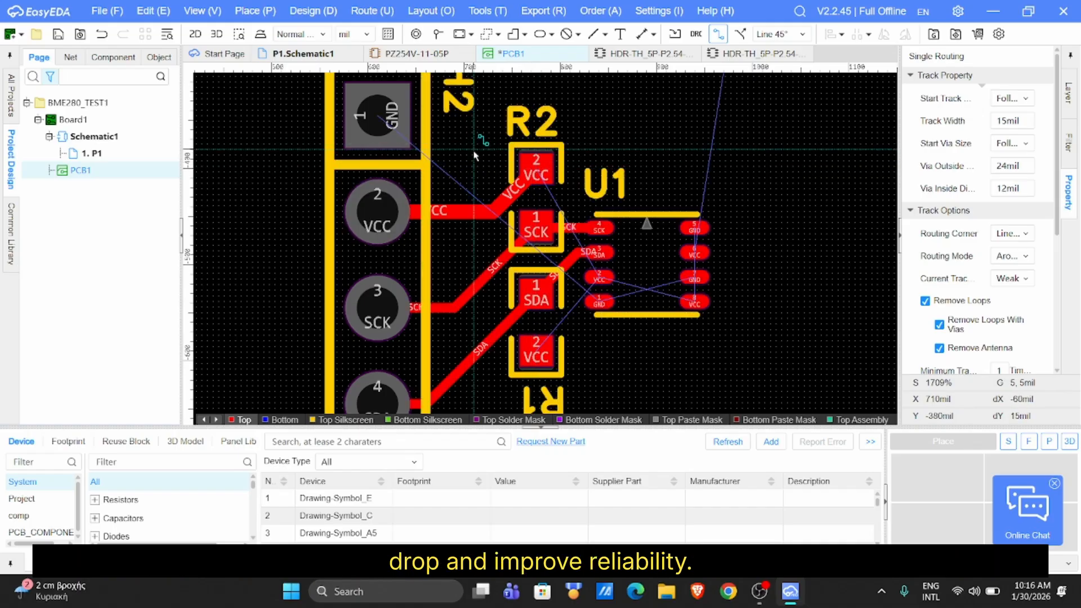
left_click(546, 356)
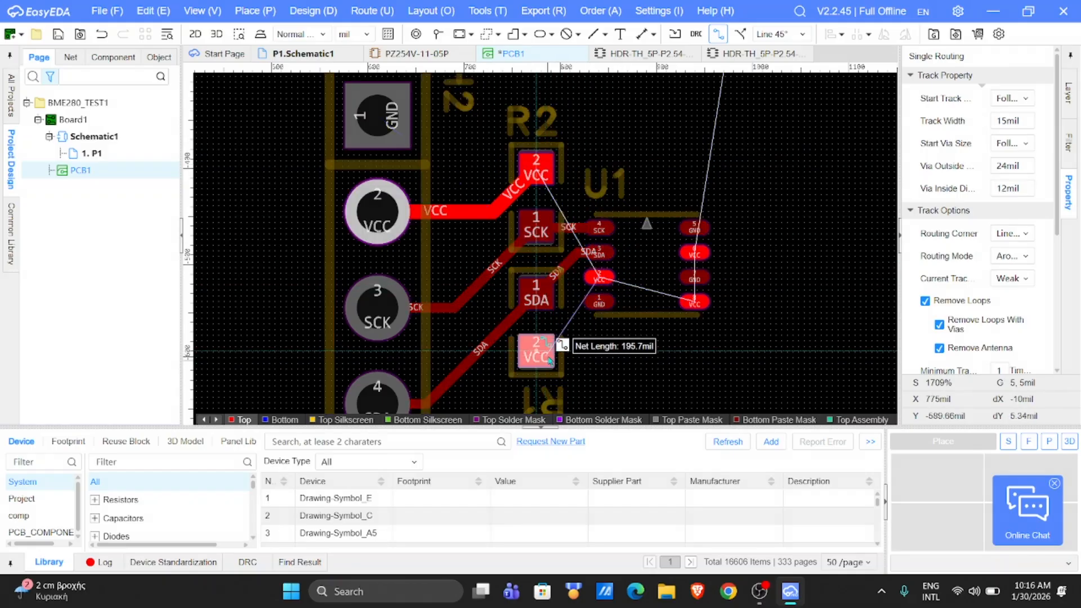
left_click(601, 279)
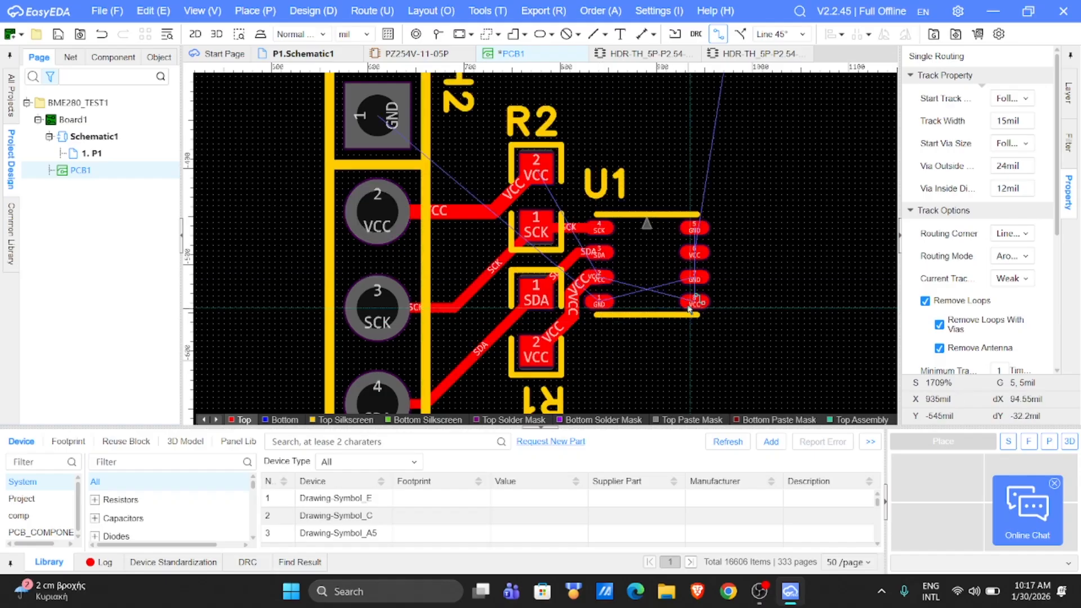
Try to route VCC between U1 pads 8 and 2
left_click(694, 302)
left_click(603, 280)
right_click(673, 340)
key("ctrl+z")
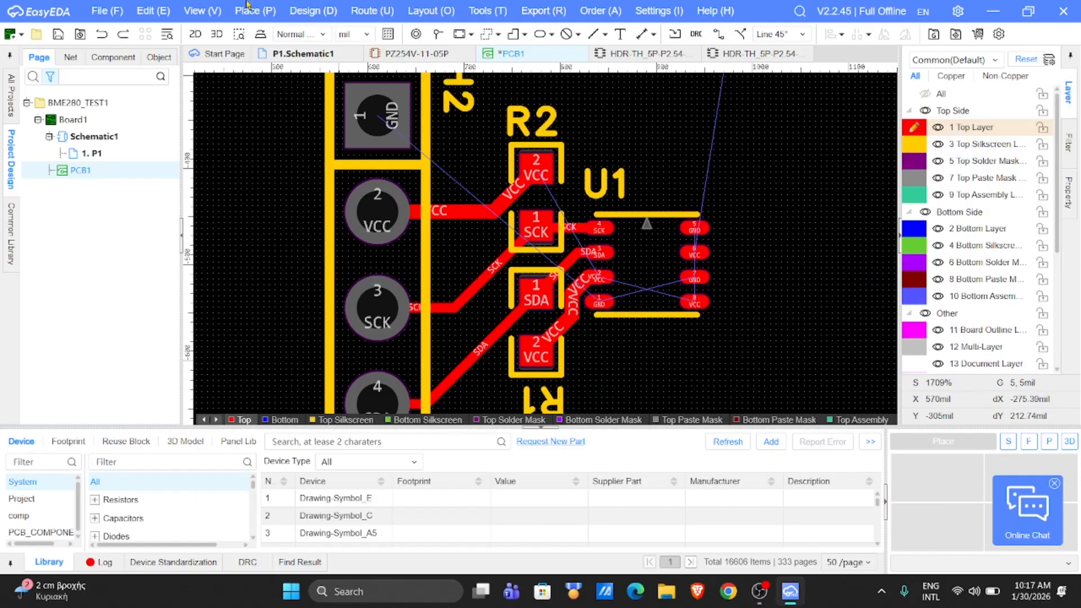
left_click(340, 17)
left_click(717, 135)
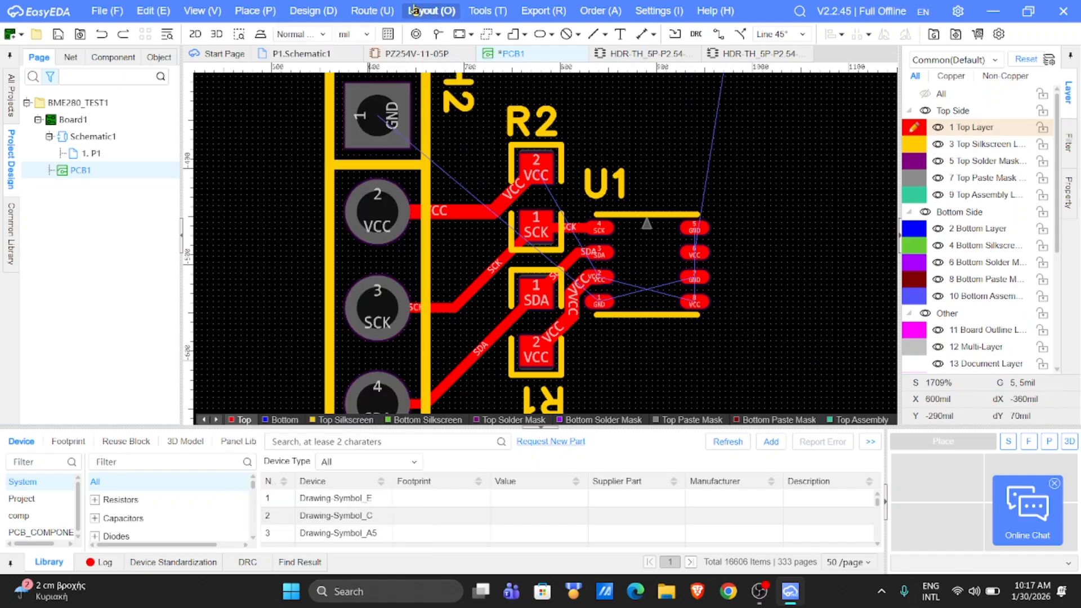
Connect U1's VCC pads 8 and 6 to its pad 2 with 15 mil top-layer tracks running between the pad rows
left_click(380, 12)
left_click(384, 30)
left_click(603, 277)
right_click(664, 289)
left_click(1018, 121)
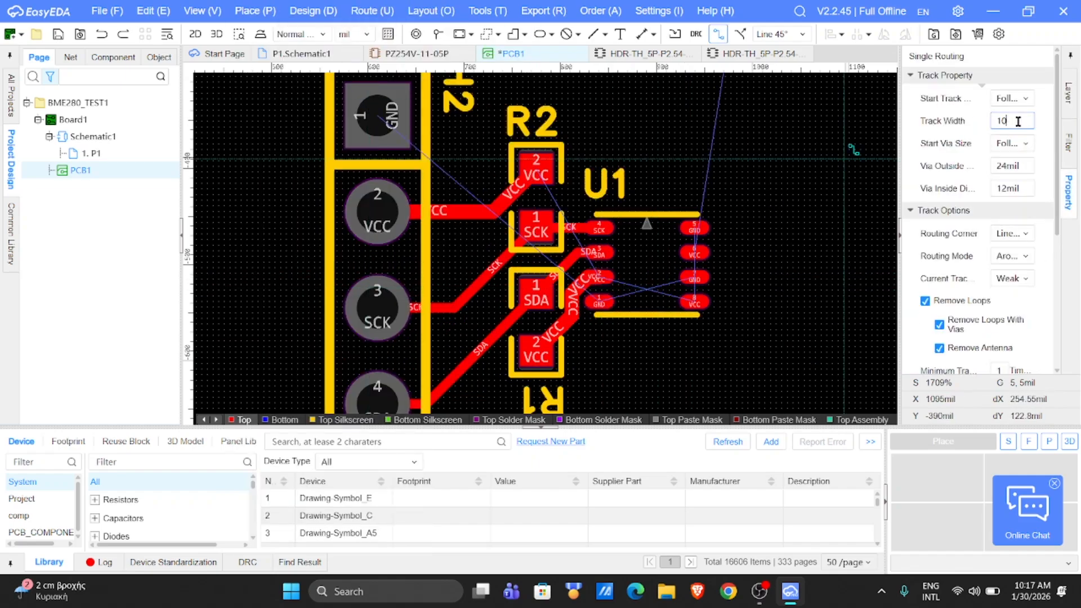
left_click(693, 303)
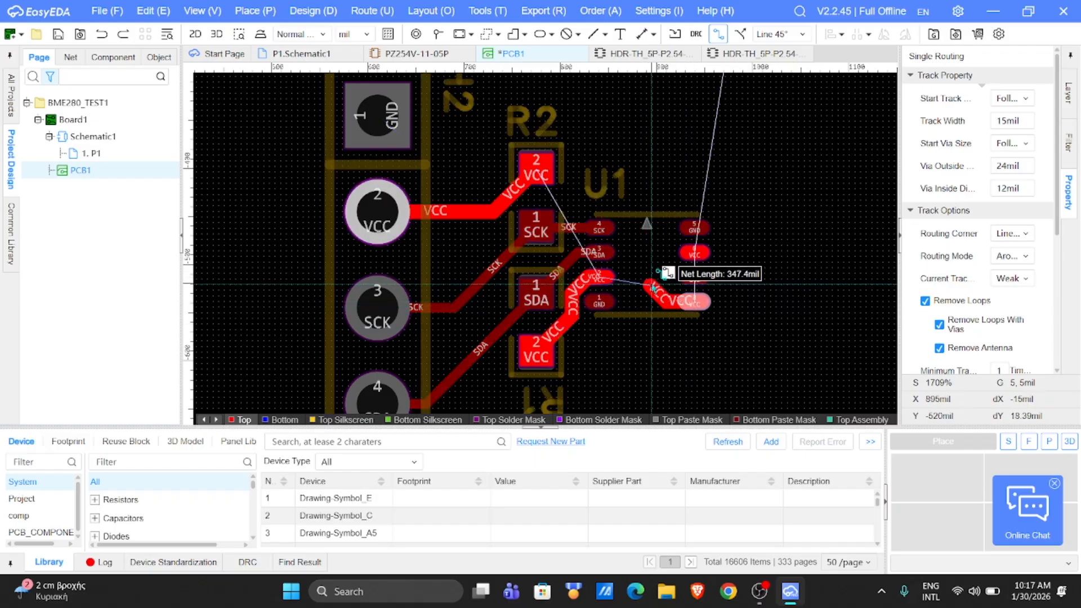
left_click(601, 278)
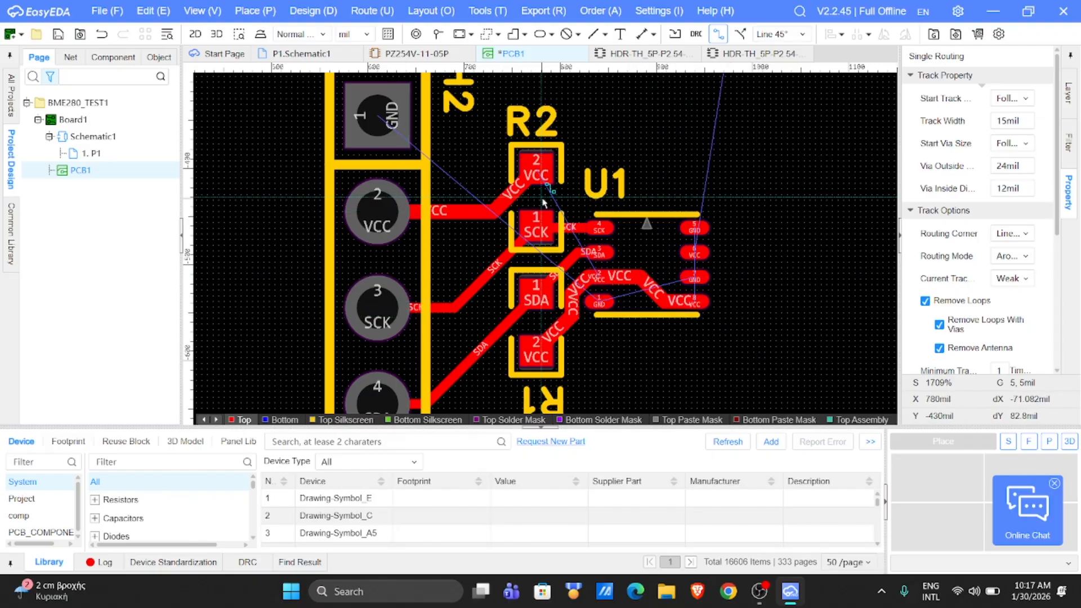
left_click(694, 253)
left_click(651, 269)
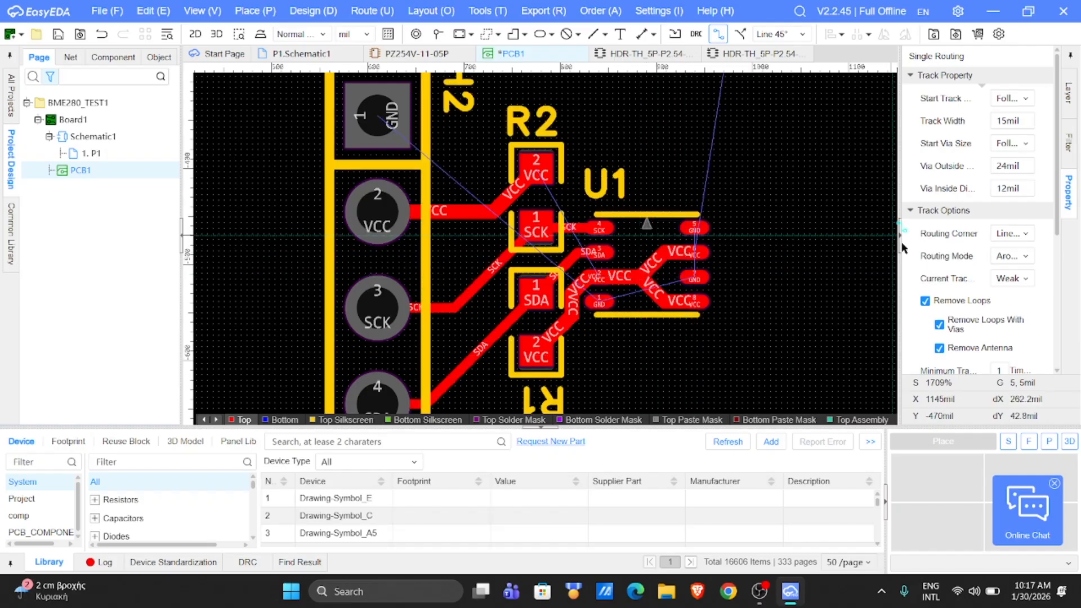
Place capacitors C1 and C2 to the right of U1, stacked with C1 above C2, and C2 centred at 1025mil, -540mil
right_click(493, 145)
right_click_drag(763, 231, 709, 207)
scroll(709, 207, "down", 2)
left_click_drag(708, 105, 719, 196)
left_click_drag(764, 107, 704, 224)
scroll(742, 226, "up", 3)
left_click_drag(617, 150, 820, 251)
right_click_drag(664, 112, 680, 209)
left_click_drag(614, 134, 796, 226)
Try a wider spacing between C1 and C2 beside U1, and undo the last moves
left_click(631, 237)
left_click_drag(631, 236, 644, 222)
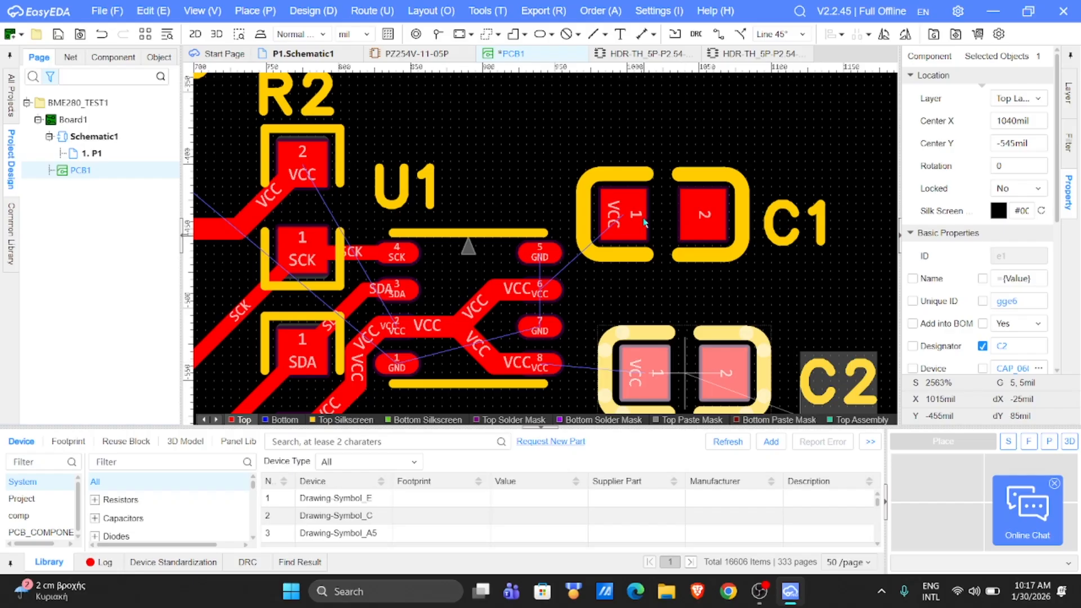
key("ctrl+z")
key("ctrl+z")
key("ctrl+z")
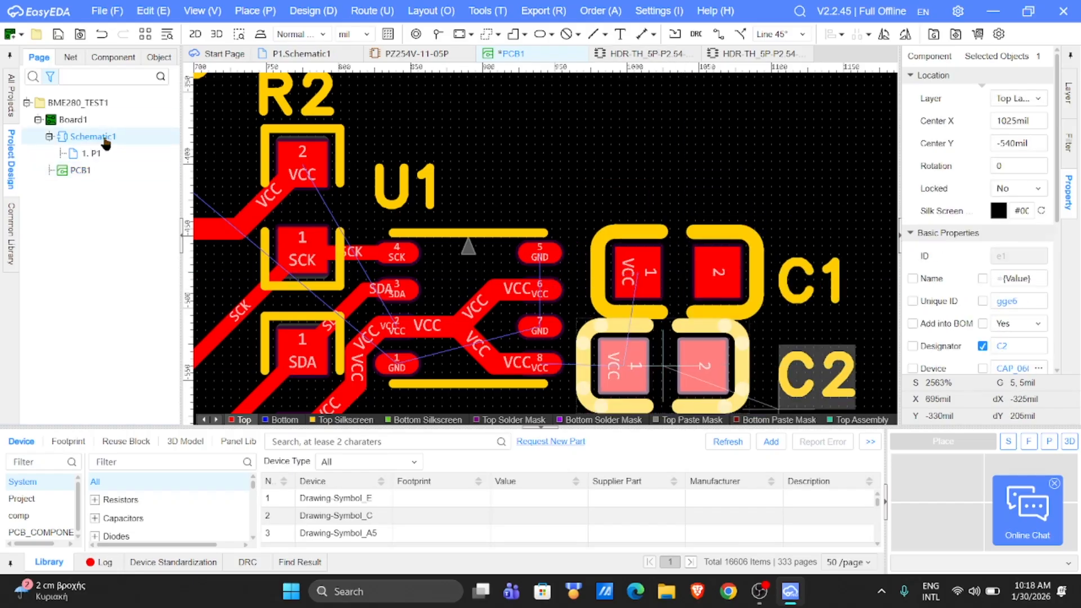
Wire capacitors C1 and C2 to their ground symbols in the schematic, closing the gaps above both parts
double_click(105, 140)
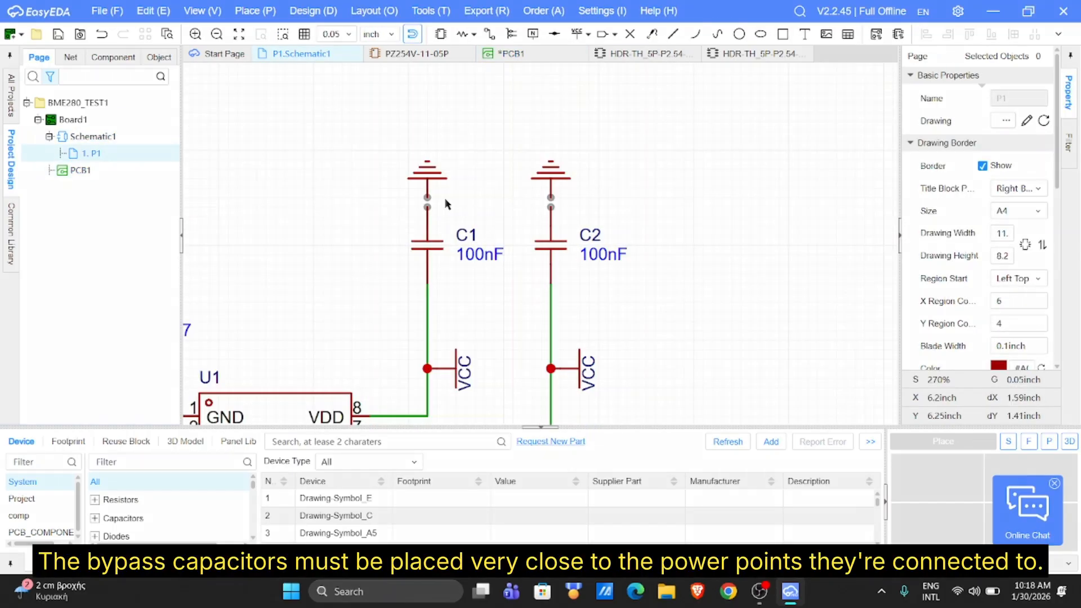
scroll(446, 204, "down", 2)
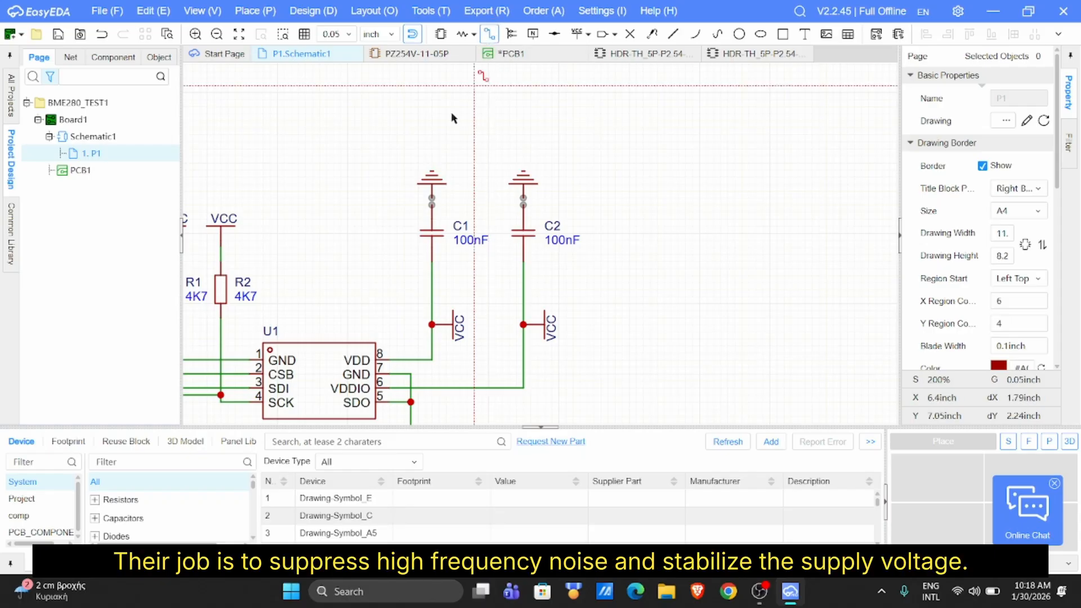
key("Escape")
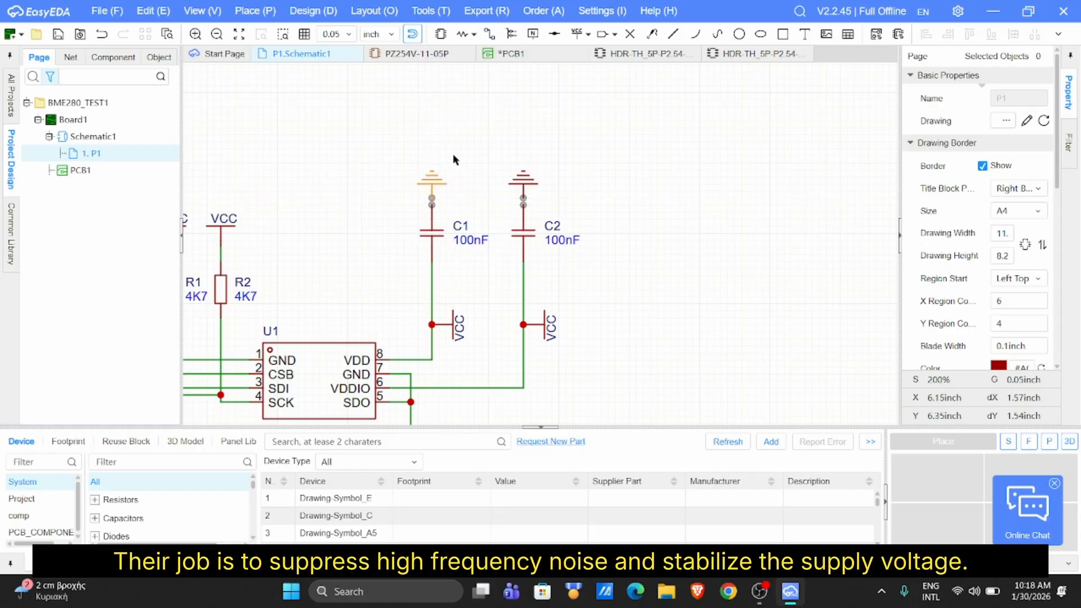
left_click(487, 35)
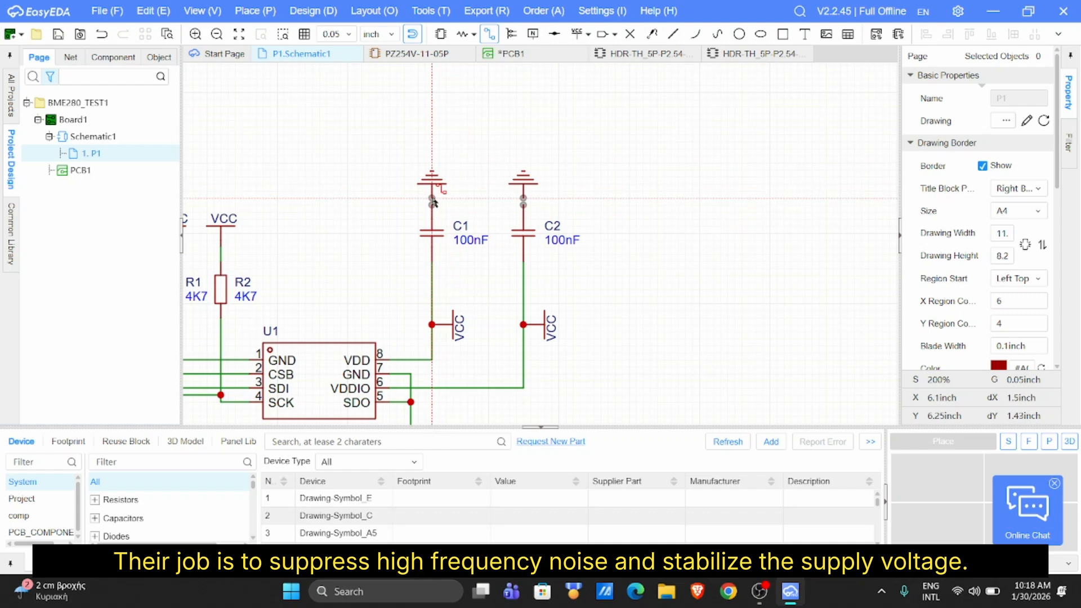
left_click(432, 199)
left_click(433, 205)
left_click(524, 198)
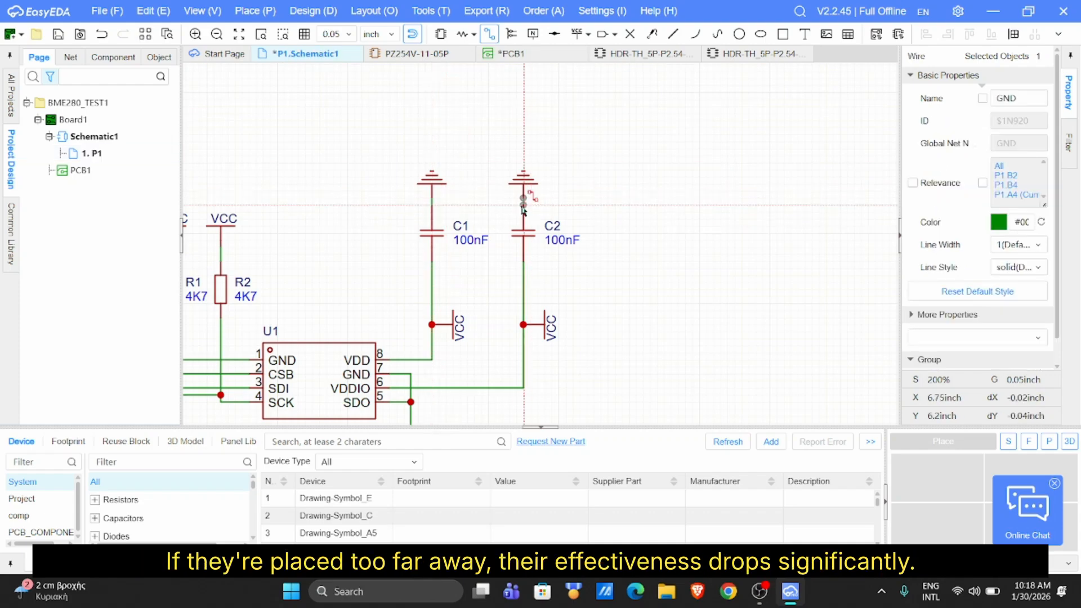
key("Escape")
Check C1's and C2's pin connections in the schematic and swap them on the PCB, with C2 above and C1 centred at 1025mil, -530mil
scroll(363, 241, "down", 3)
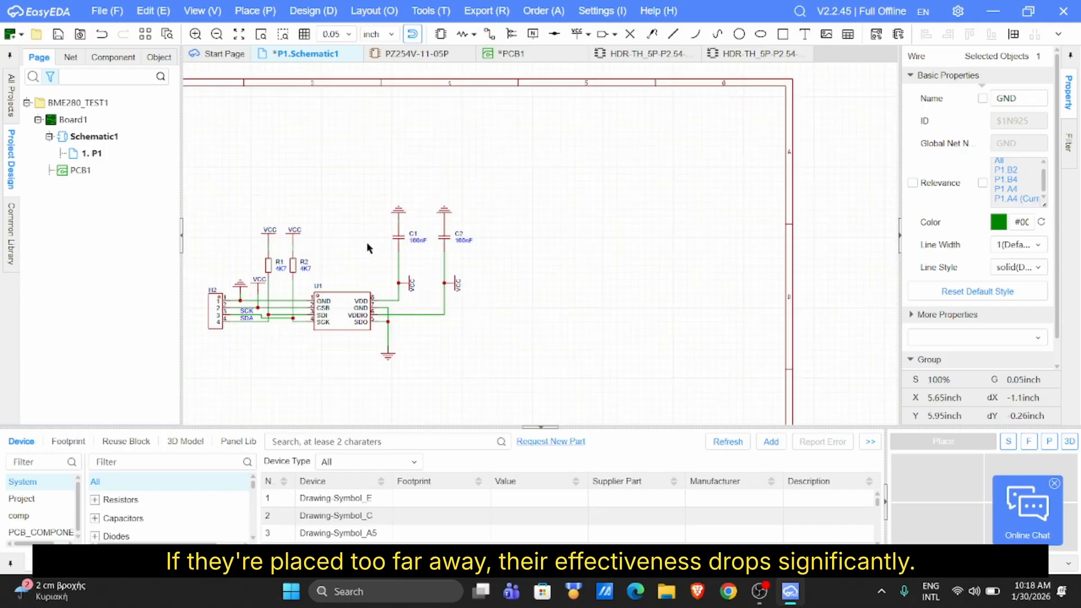
right_click_drag(305, 257, 348, 257)
scroll(386, 274, "up", 5)
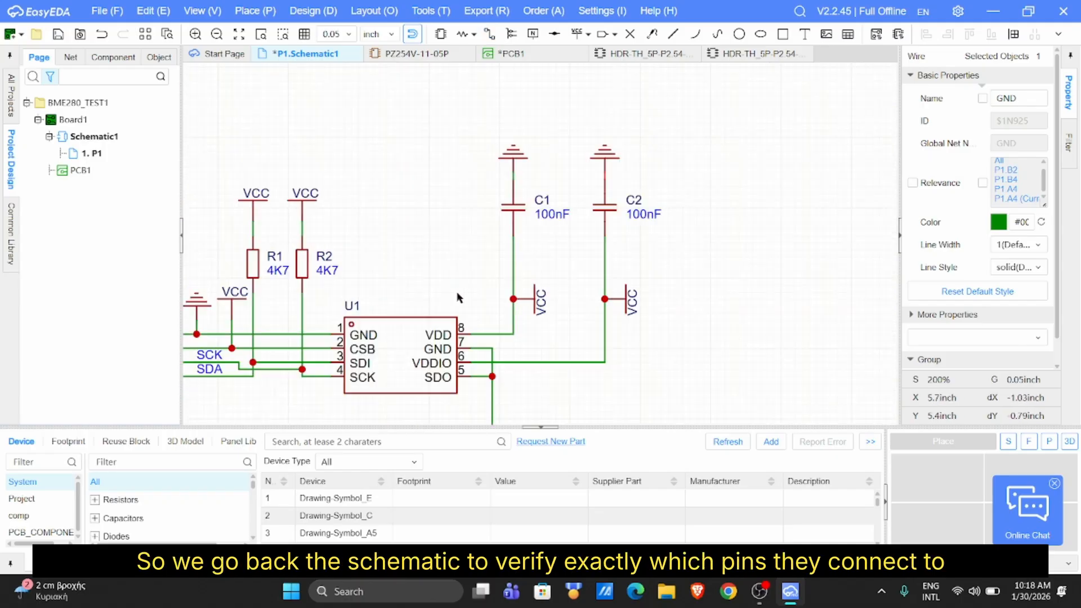
right_click_drag(457, 297, 515, 241)
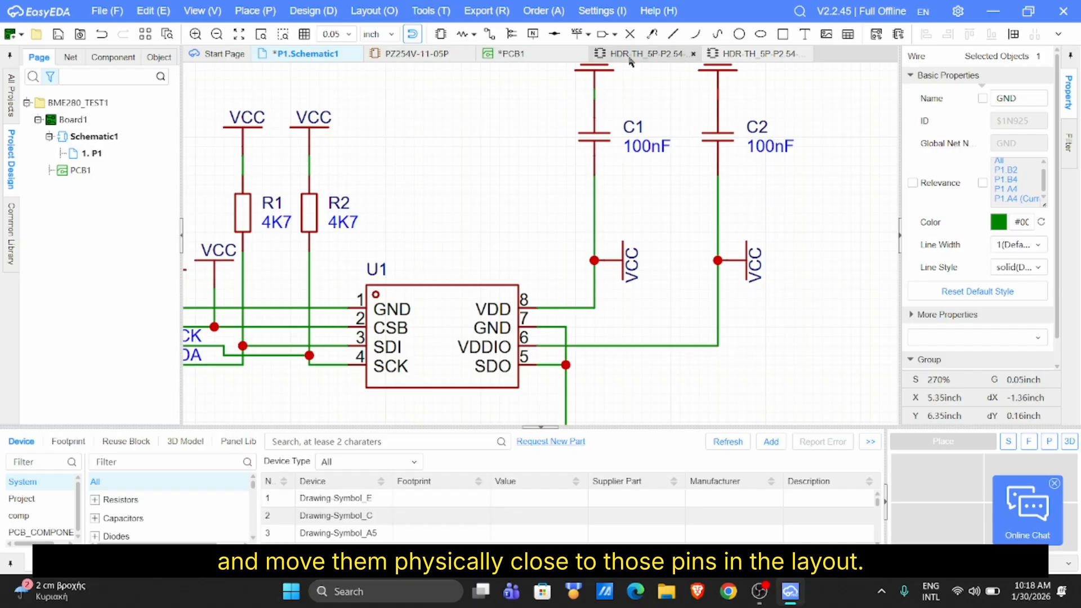
left_click(482, 56)
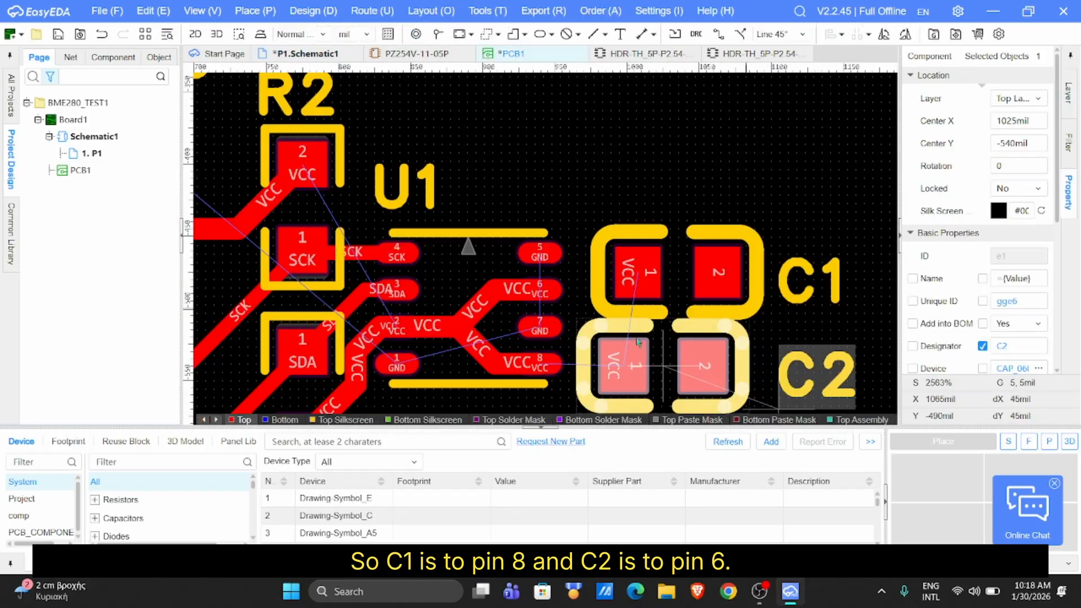
left_click_drag(684, 266, 676, 261)
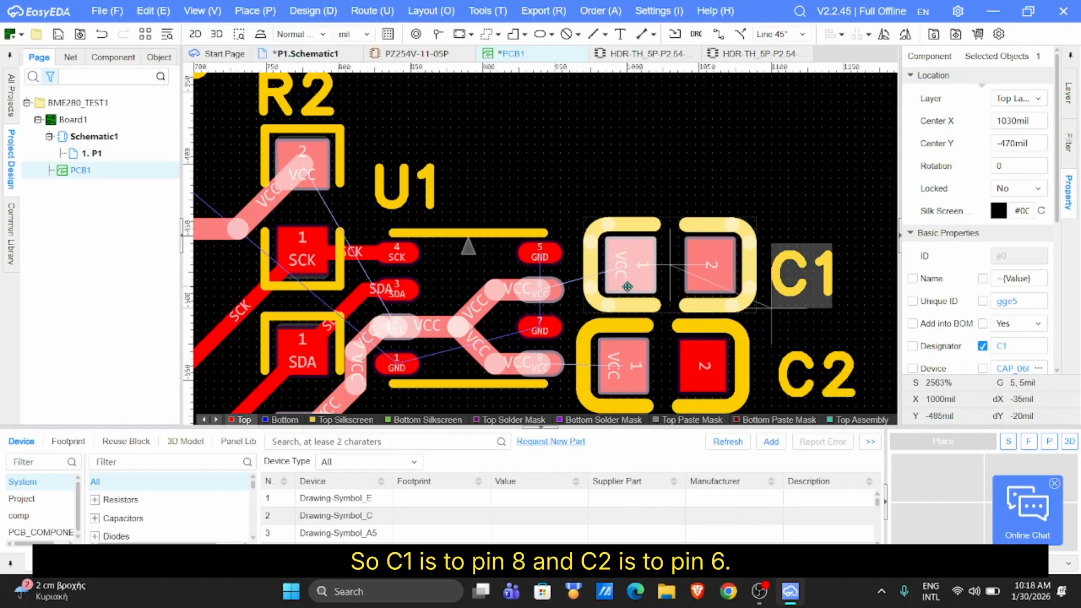
left_click(282, 58)
left_click(526, 56)
left_click_drag(681, 363, 695, 155)
left_click_drag(681, 268, 676, 354)
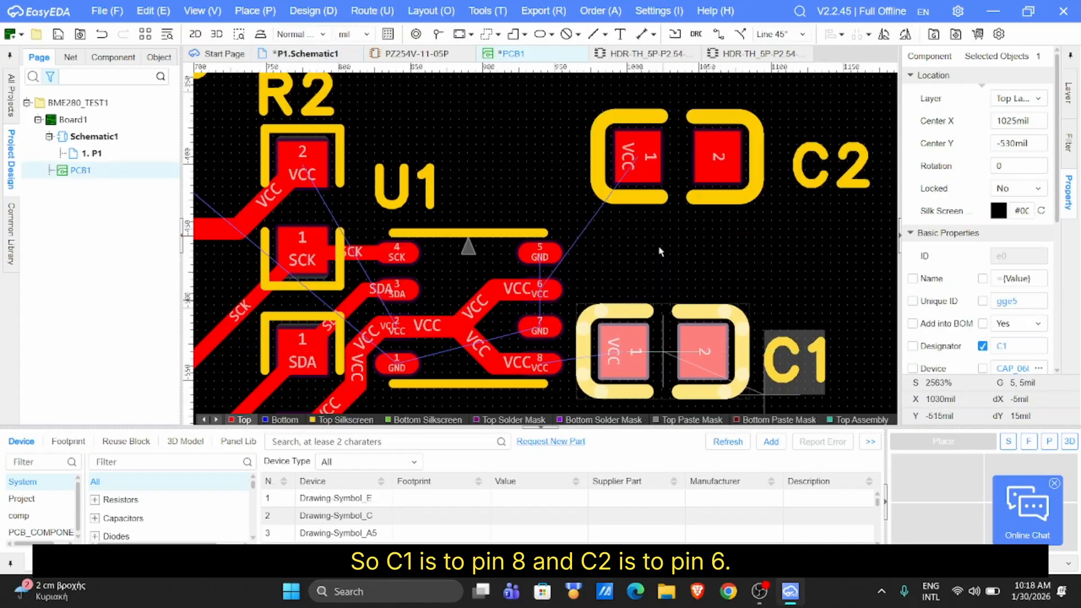
Stack the two capacitors closely beside U1, with C2 centred at 1025mil, -475mil and C1 directly below it
left_click_drag(677, 158, 663, 254)
left_click_drag(657, 347, 651, 372)
left_click_drag(659, 250, 655, 272)
Route 15 mil top-layer VCC tracks from U1 pad 6 to C2 pad 1 and from U1 pad 8 to C1 pad 1
left_click(372, 10)
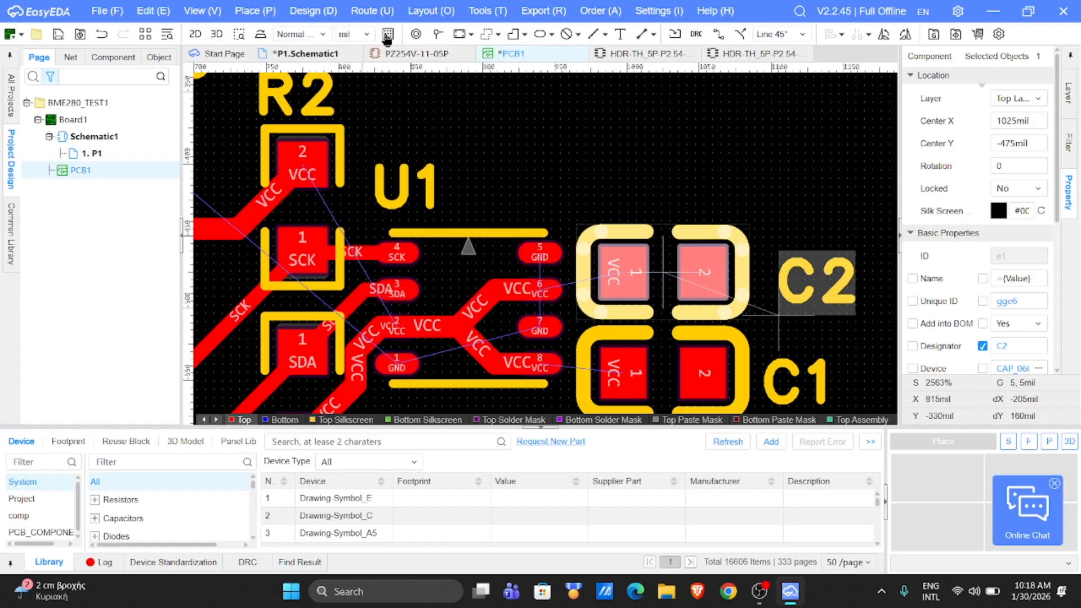
left_click(386, 31)
left_click(540, 288)
left_click(623, 272)
left_click(540, 363)
left_click(623, 372)
Draw a rectangular copper region about 650 by 435 mil on the bottom layer, enclosing all the components
scroll(639, 169, "down", 4)
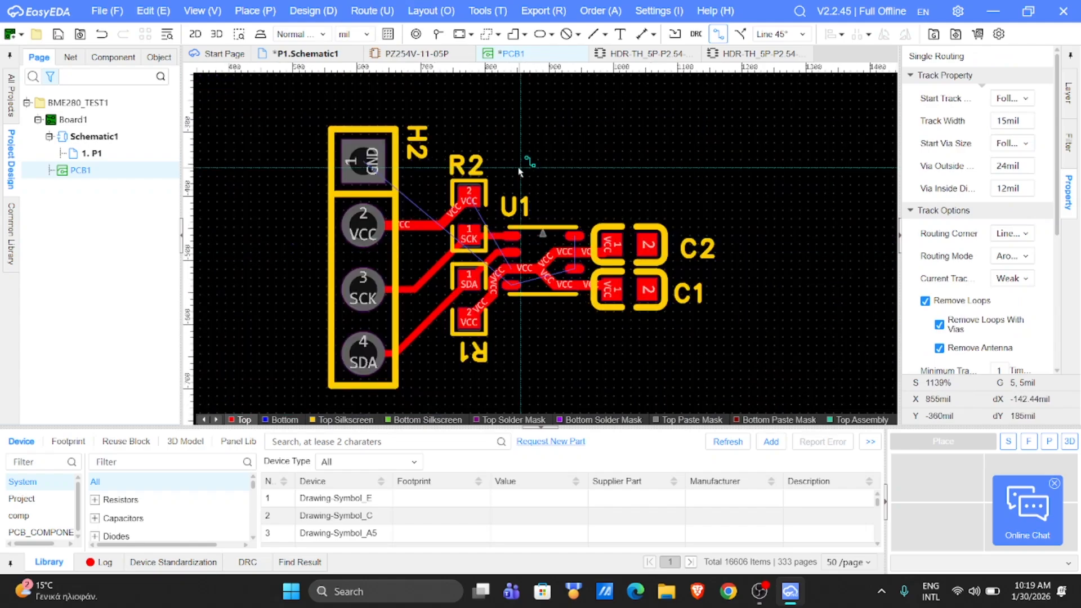
left_click(251, 11)
mouse_move(315, 148)
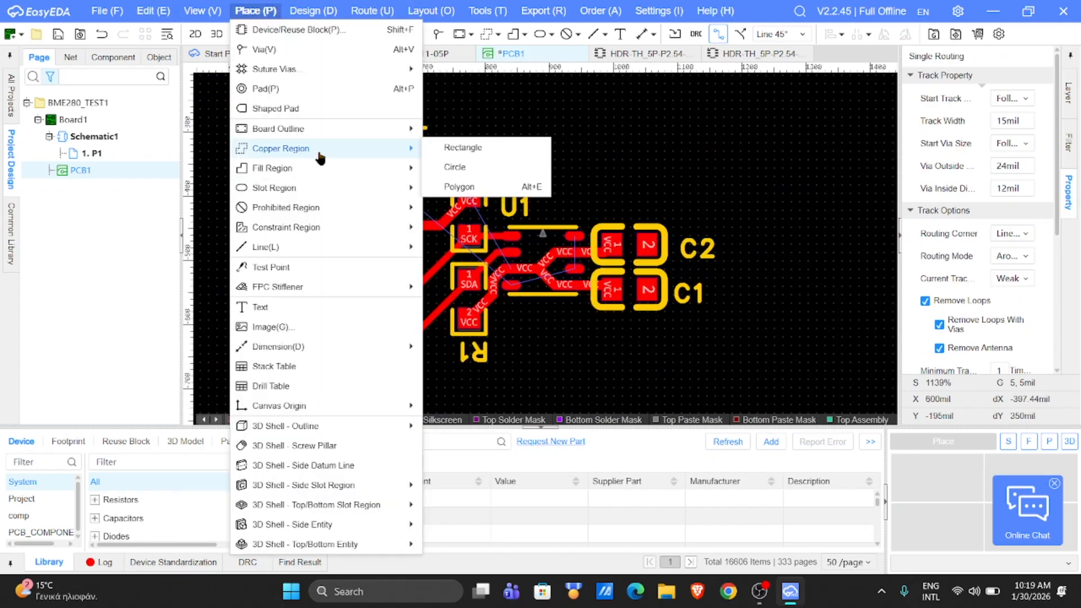
left_click(478, 150)
left_click(275, 419)
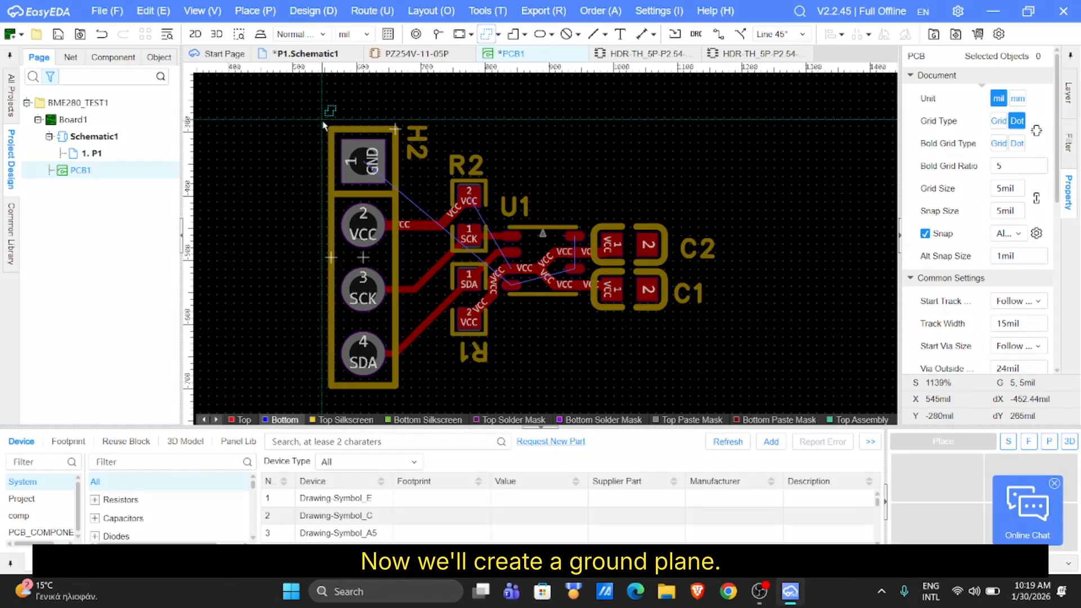
left_click(323, 119)
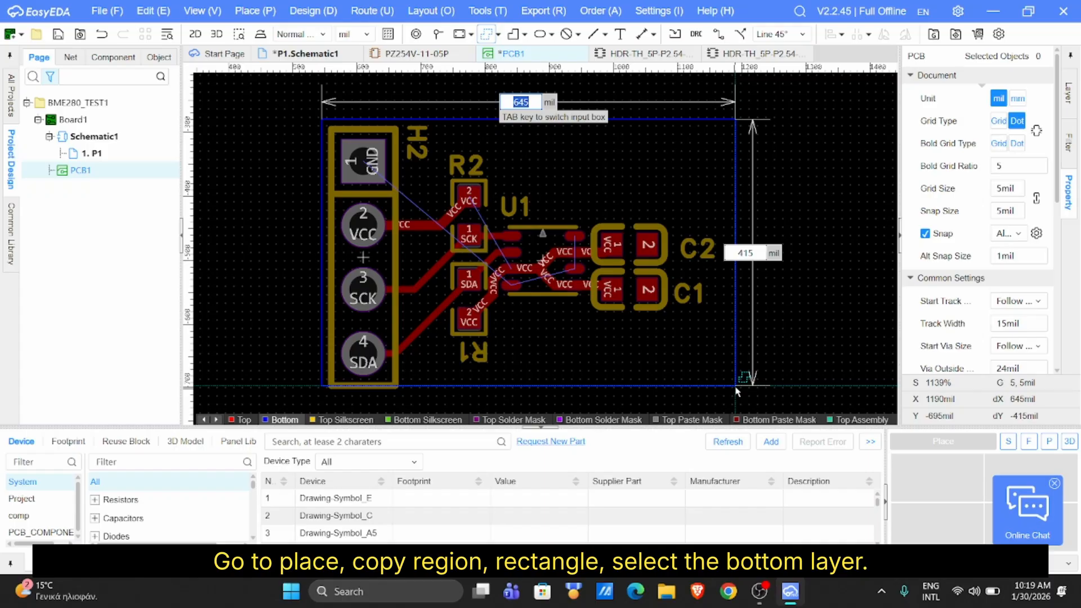
left_click(739, 400)
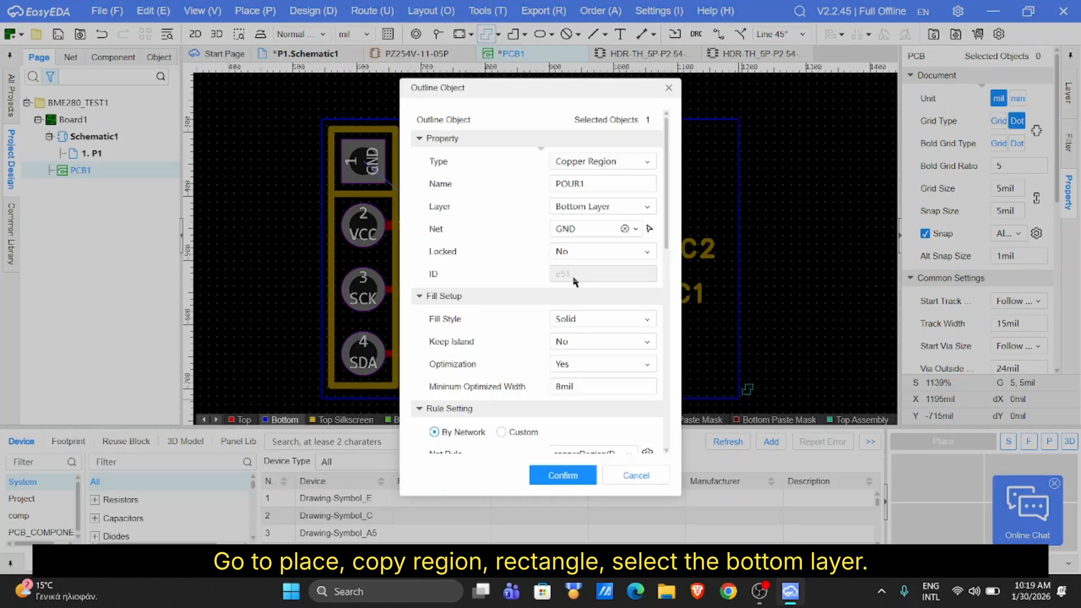
Set the copperRegion design rule's connection type to Direct for both single-layer and multi-layer pads
scroll(523, 249, "down", 7)
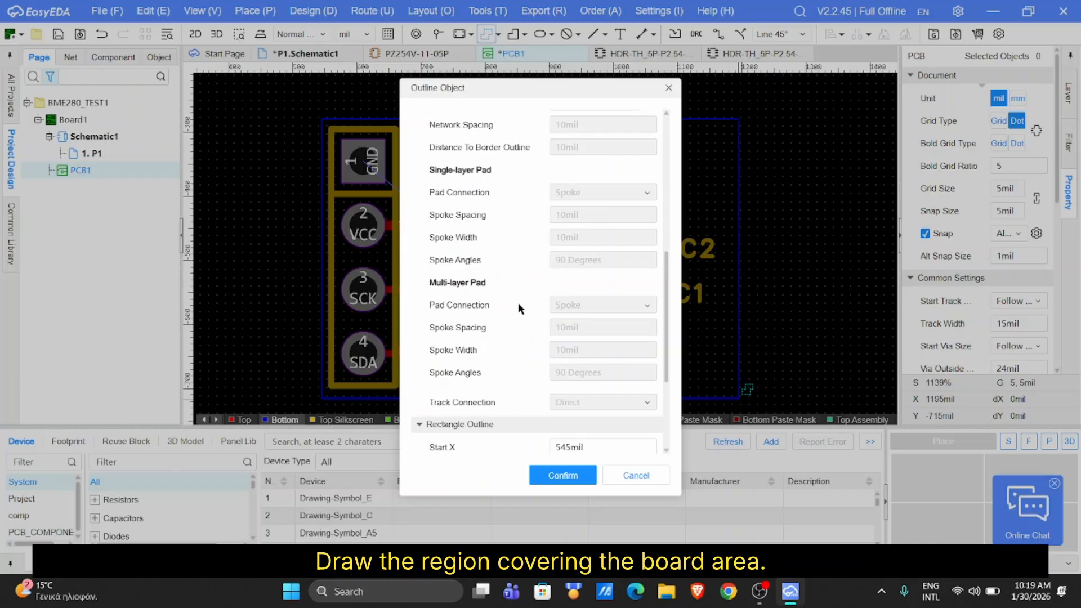
scroll(518, 302, "up", 3)
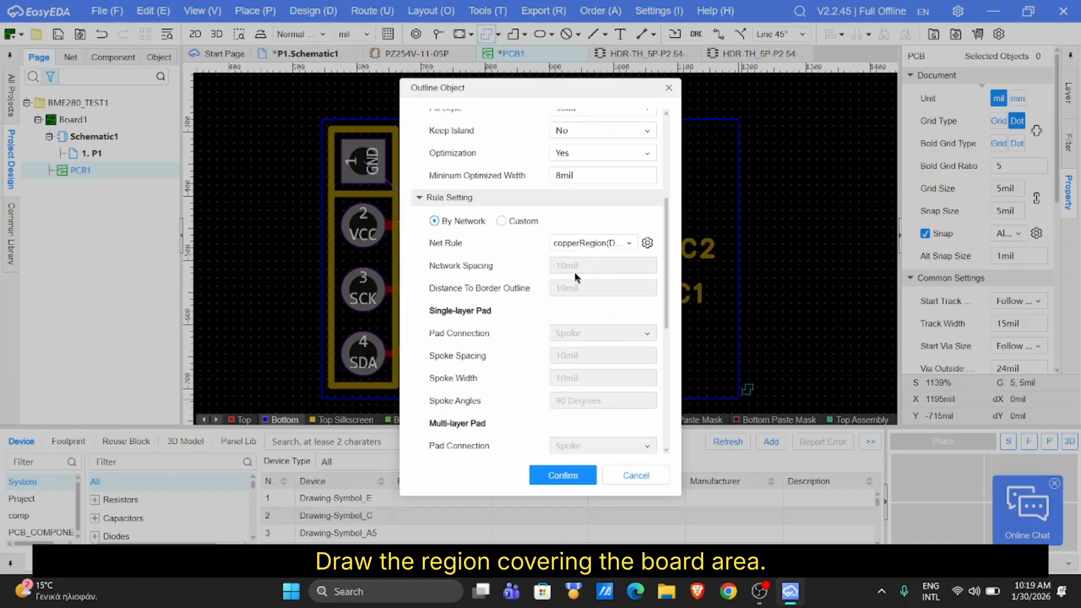
left_click(647, 244)
left_click(563, 224)
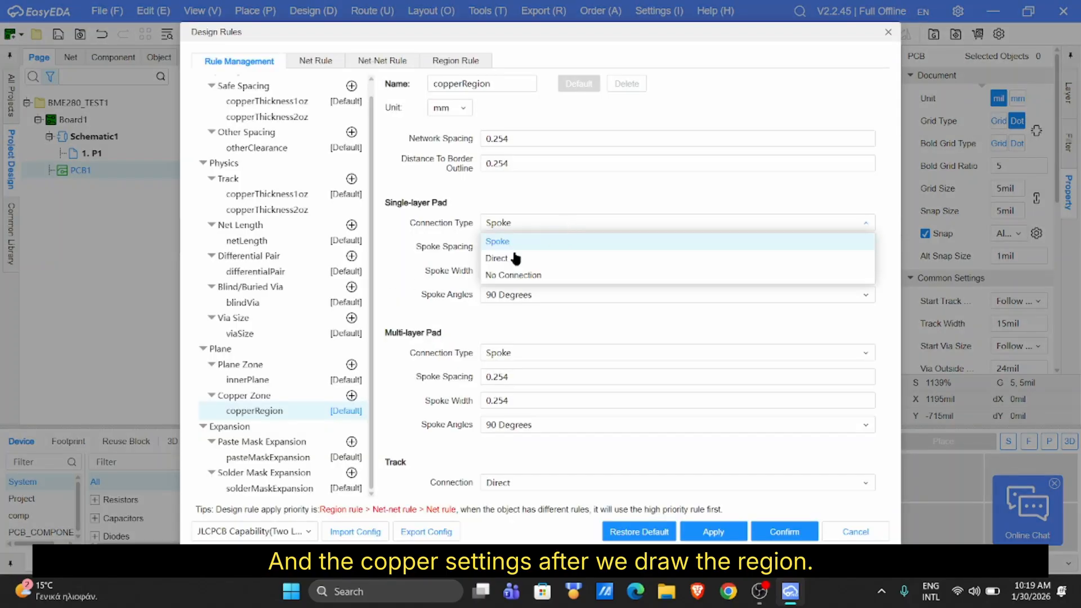
left_click(513, 256)
left_click(523, 282)
left_click(514, 315)
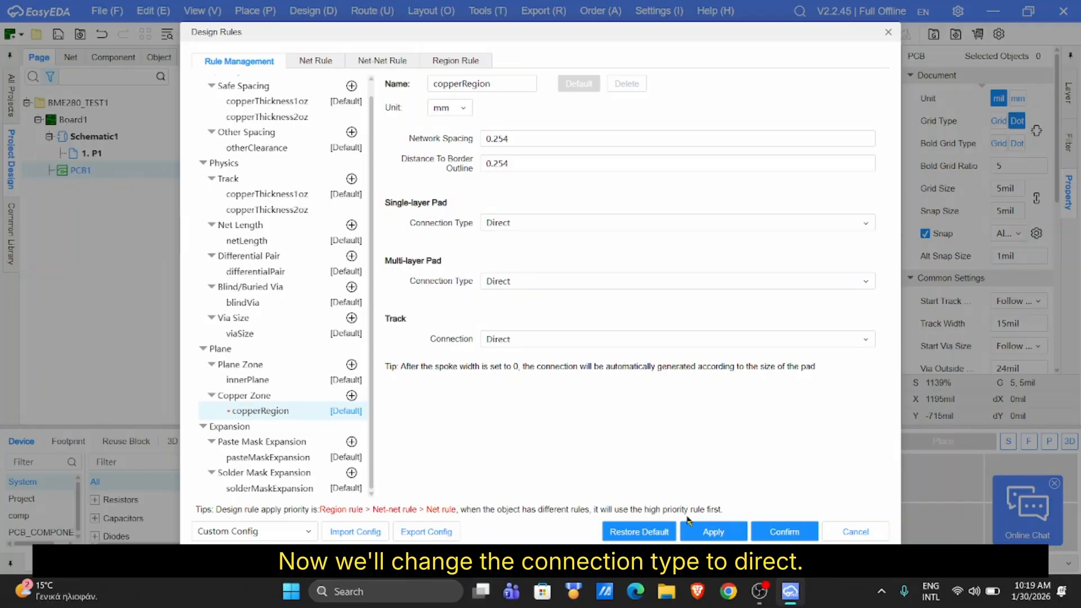
left_click(712, 533)
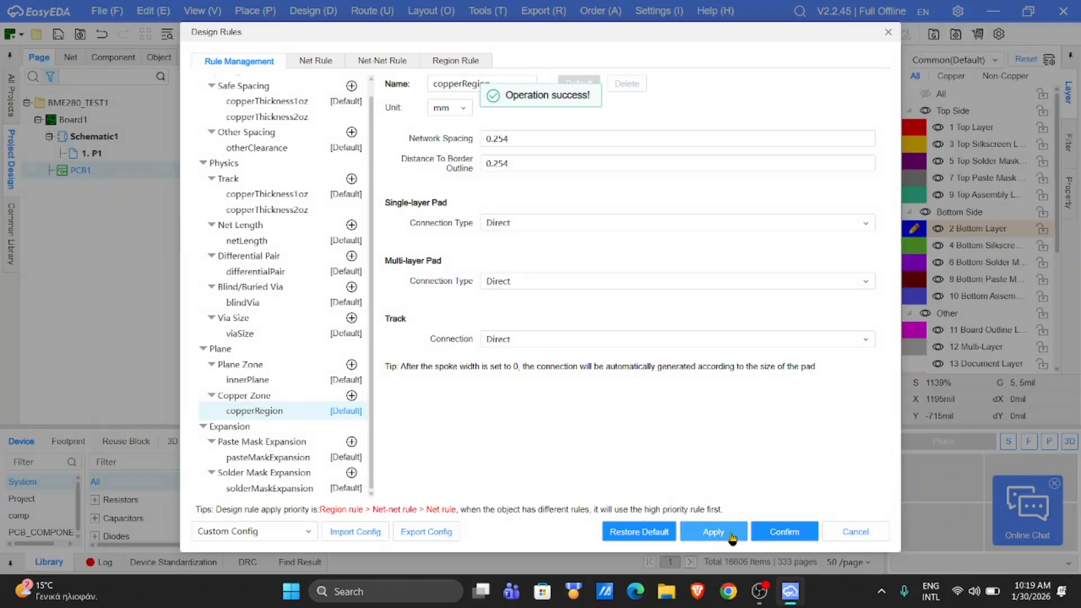
left_click(784, 535)
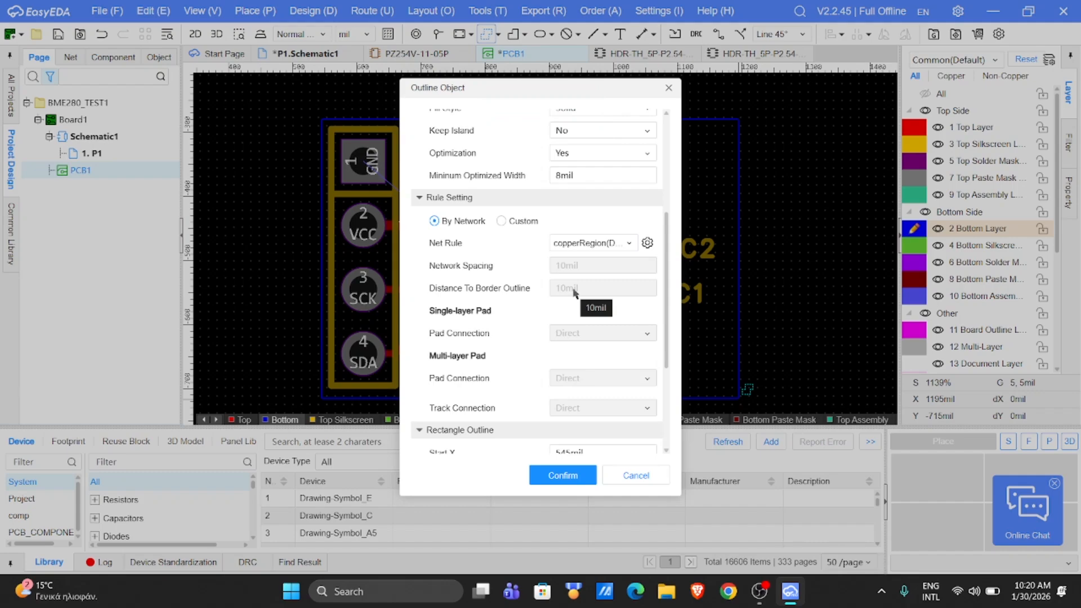
Create the bottom-layer copper region on the GND net and make the top layer active again
scroll(573, 376, "down", 3)
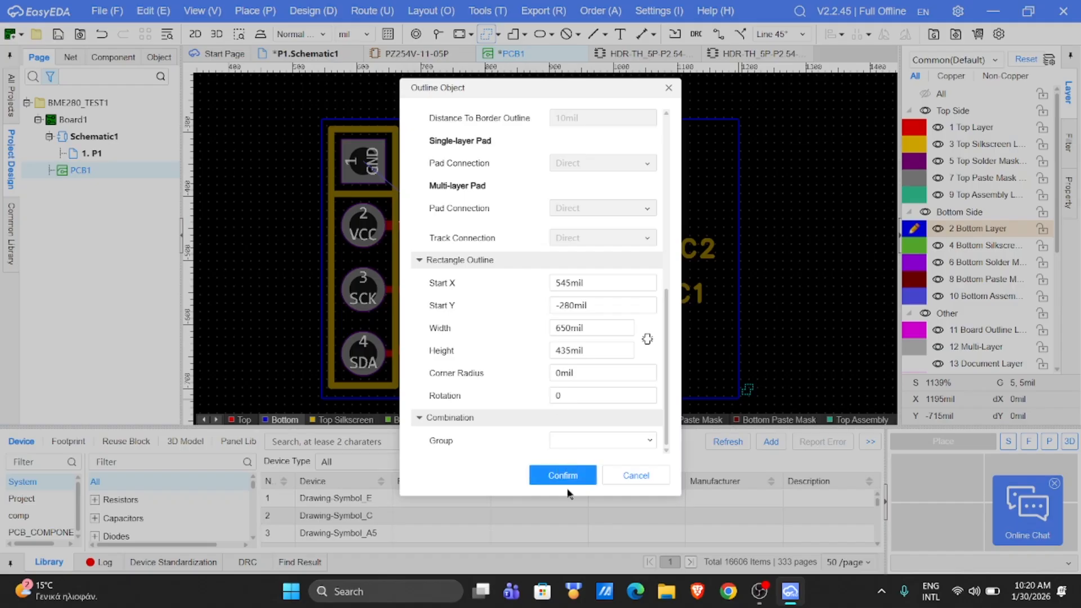
left_click(554, 476)
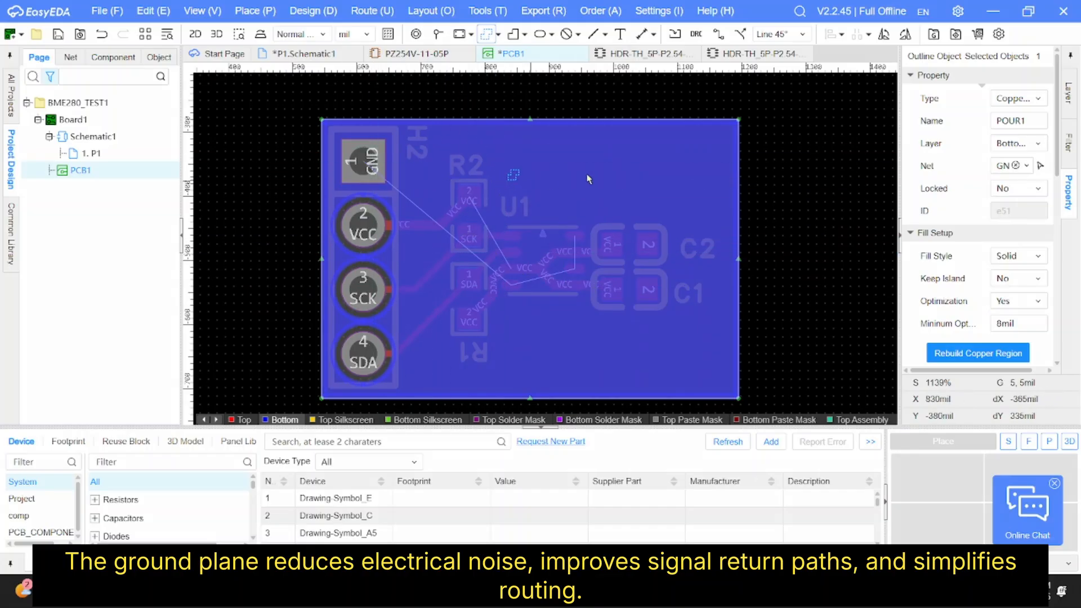
left_click(1000, 168)
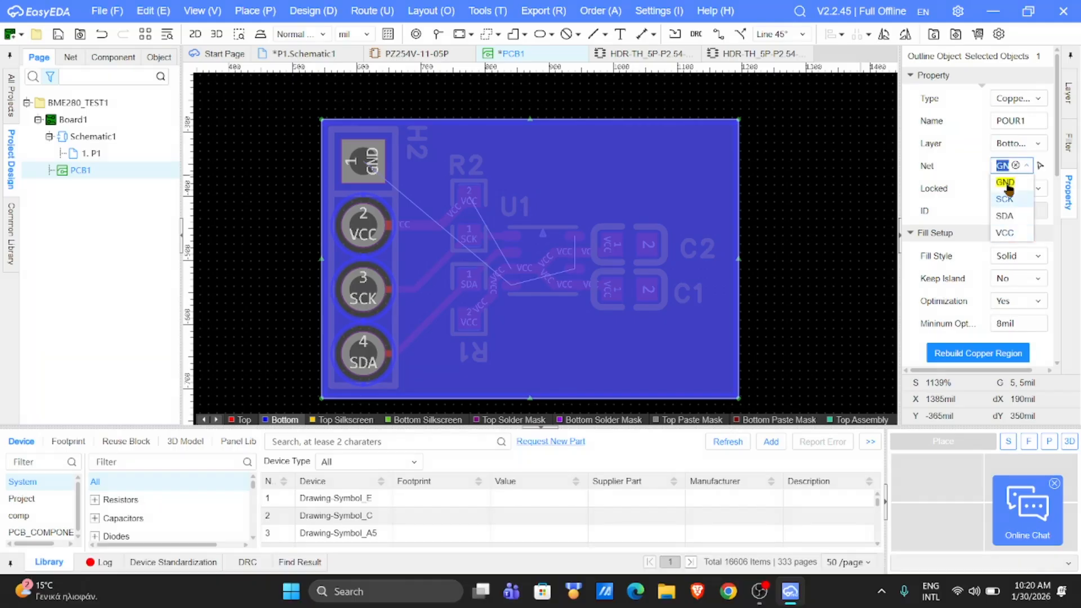
left_click(850, 215)
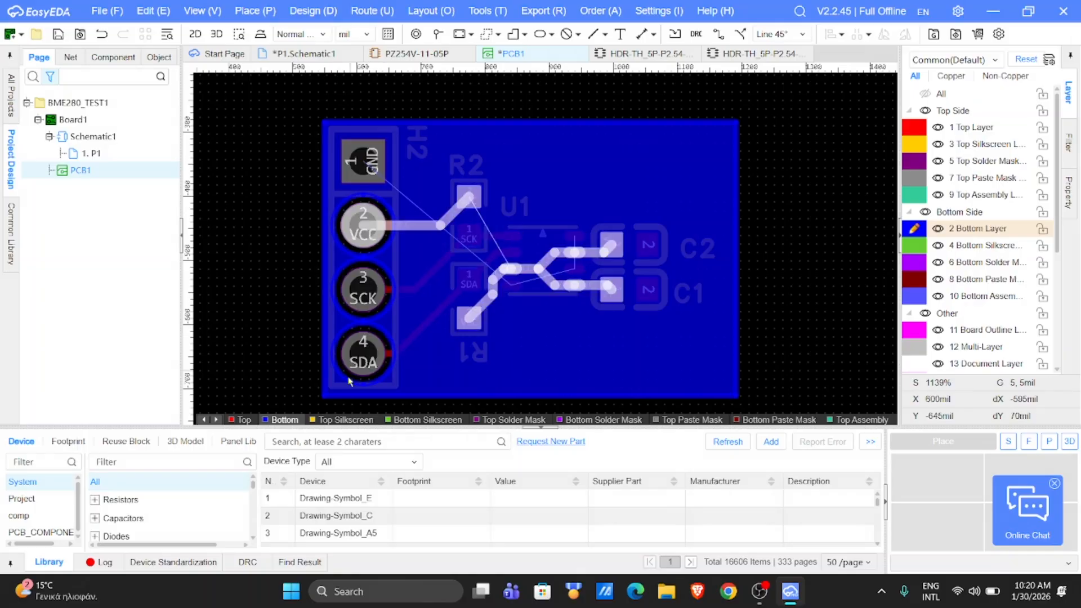
left_click(556, 177)
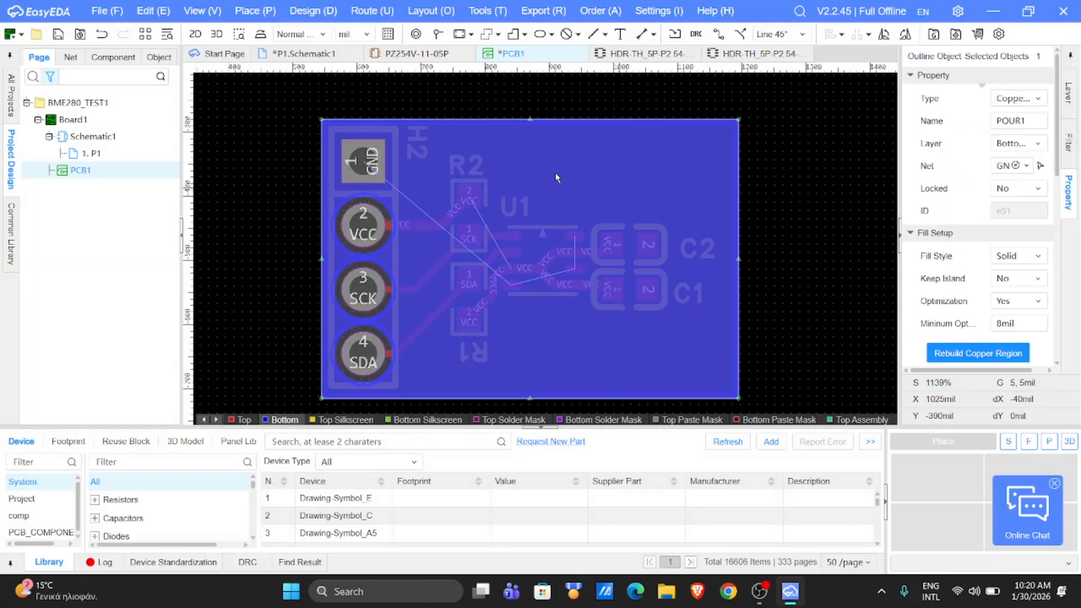
left_click(237, 421)
scroll(539, 251, "up", 3)
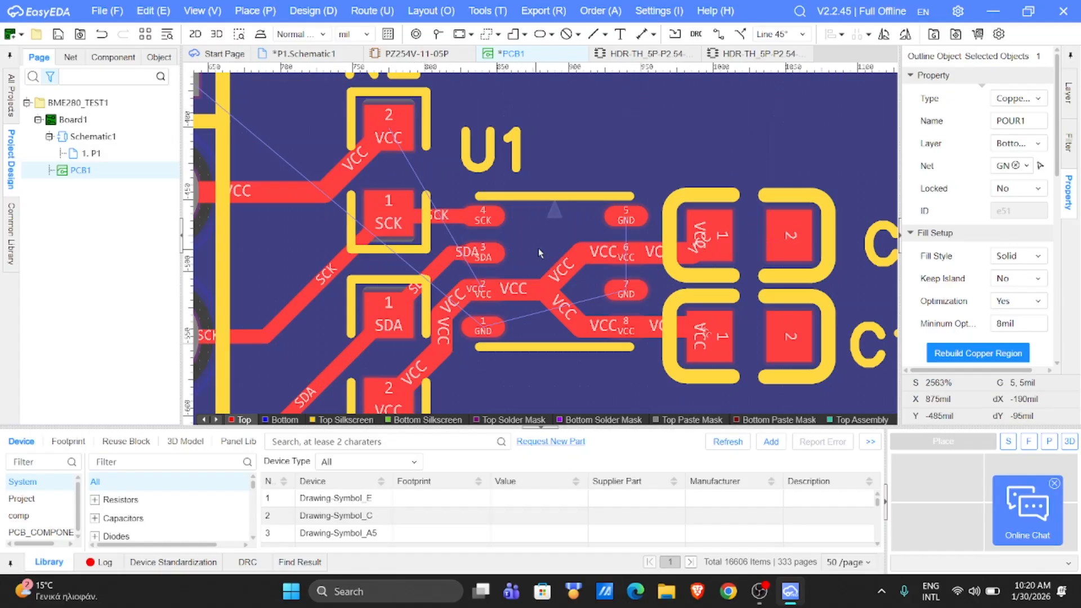
Try to route a 10 mil top-layer GND track from U1 pad 7 to pad 2 of C2
left_click(372, 10)
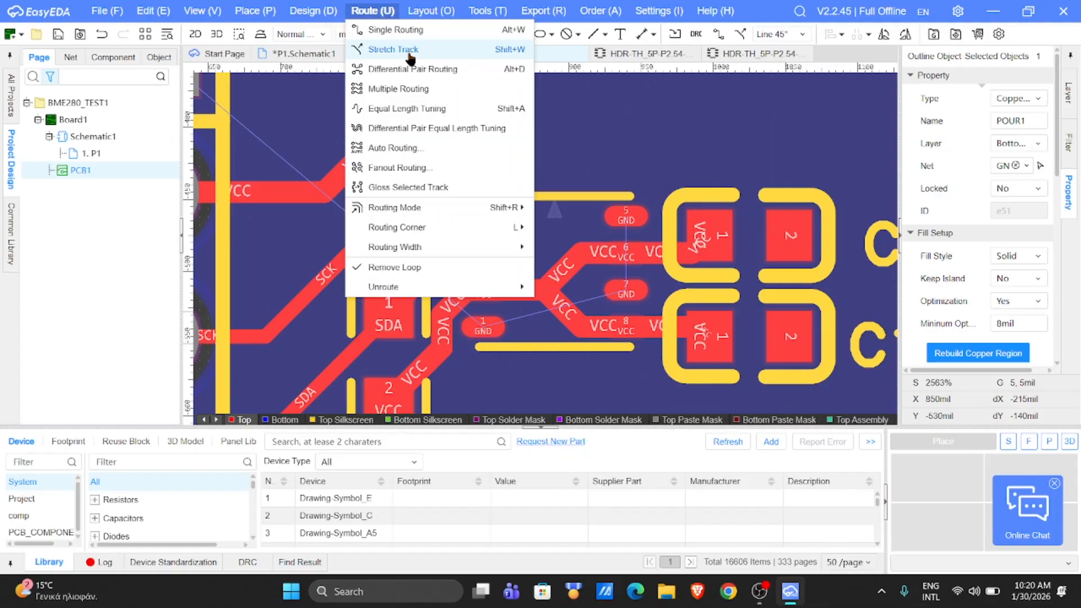
left_click(394, 29)
left_click(626, 289)
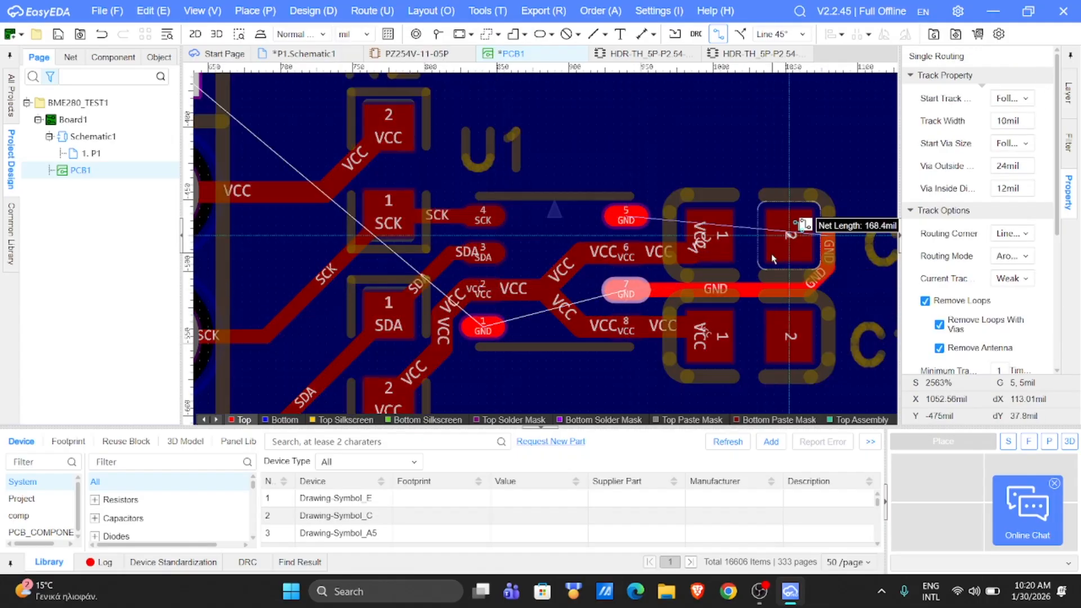
key("Escape")
key("Return")
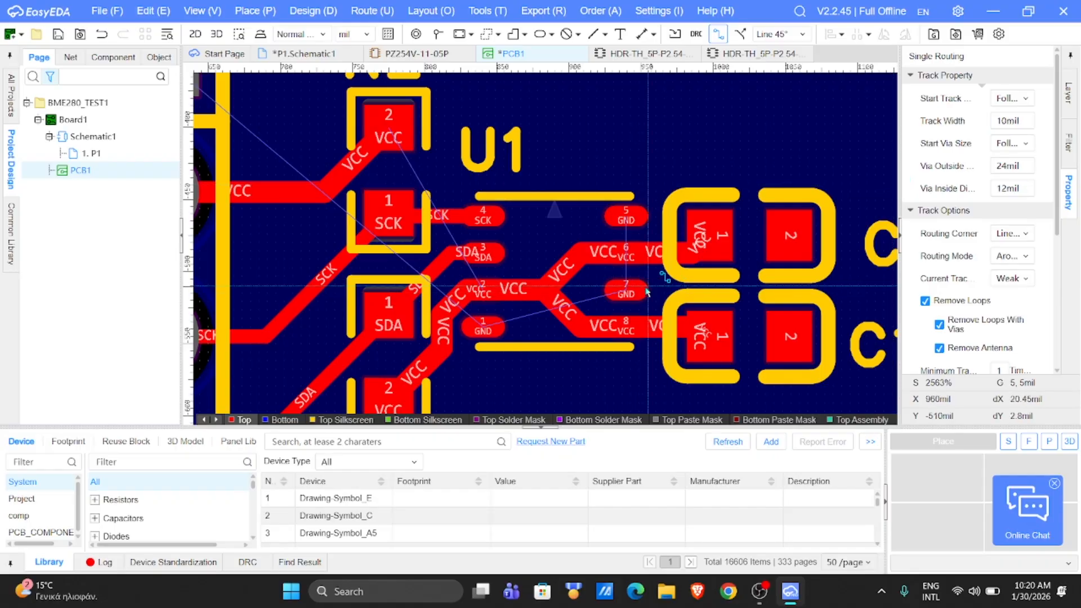
Import the schematic changes into the PCB, updating pad 2 of C1 and C2 to the GND net
left_click(313, 11)
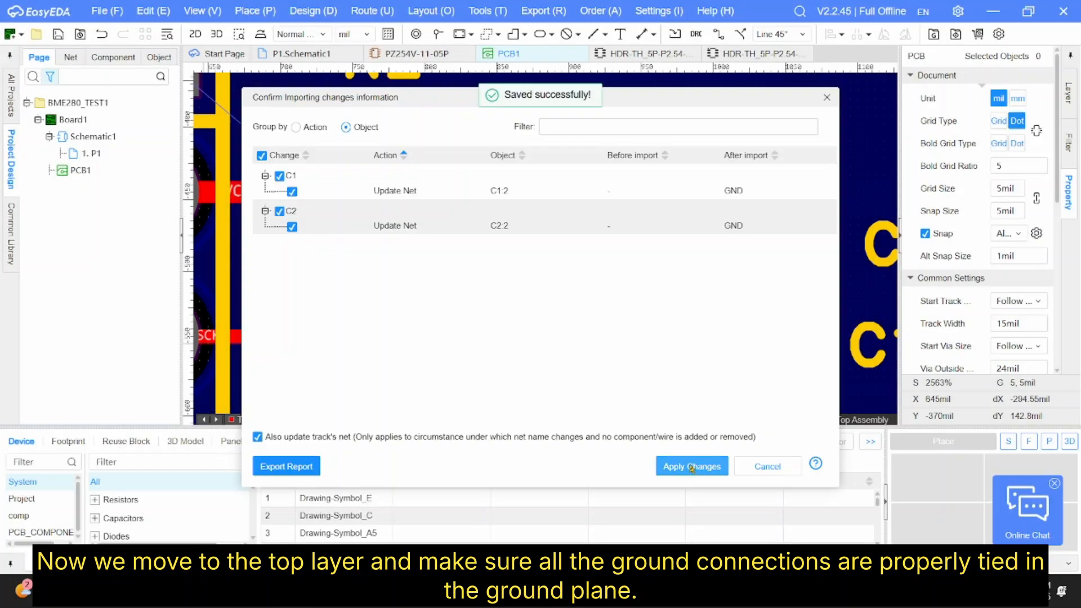
left_click(691, 468)
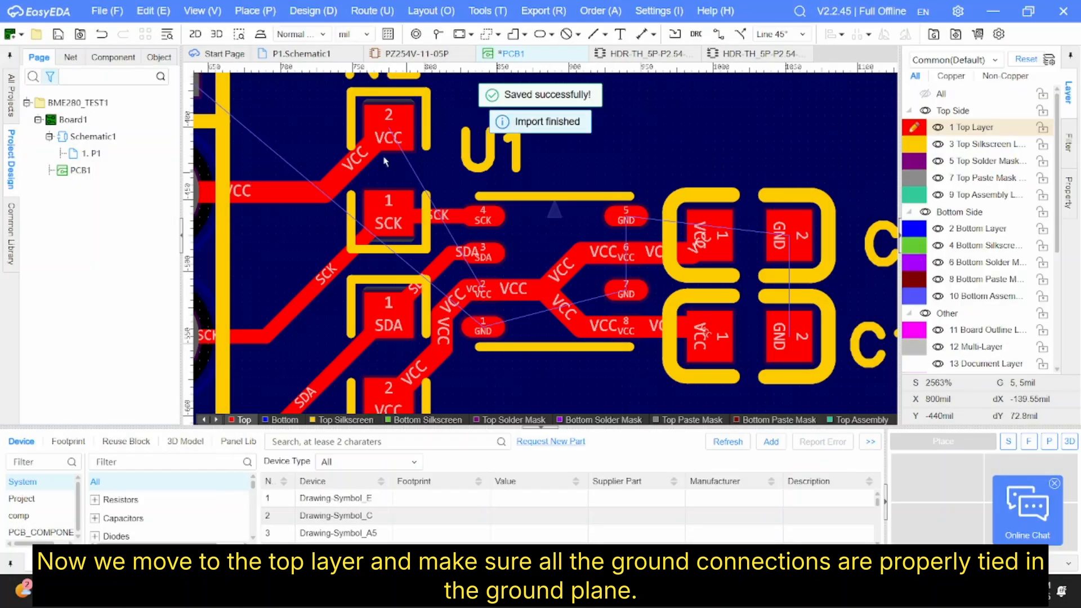
Route a 10 mil top-layer GND track from U1 pad 7 to pad 2 of C2
left_click(361, 11)
left_click(383, 29)
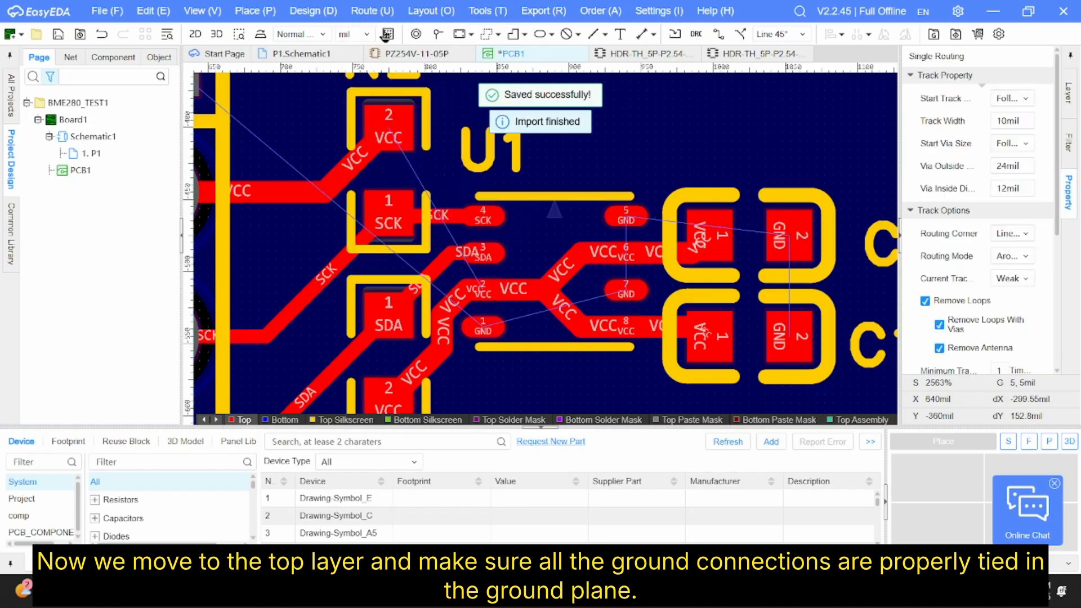
left_click(640, 292)
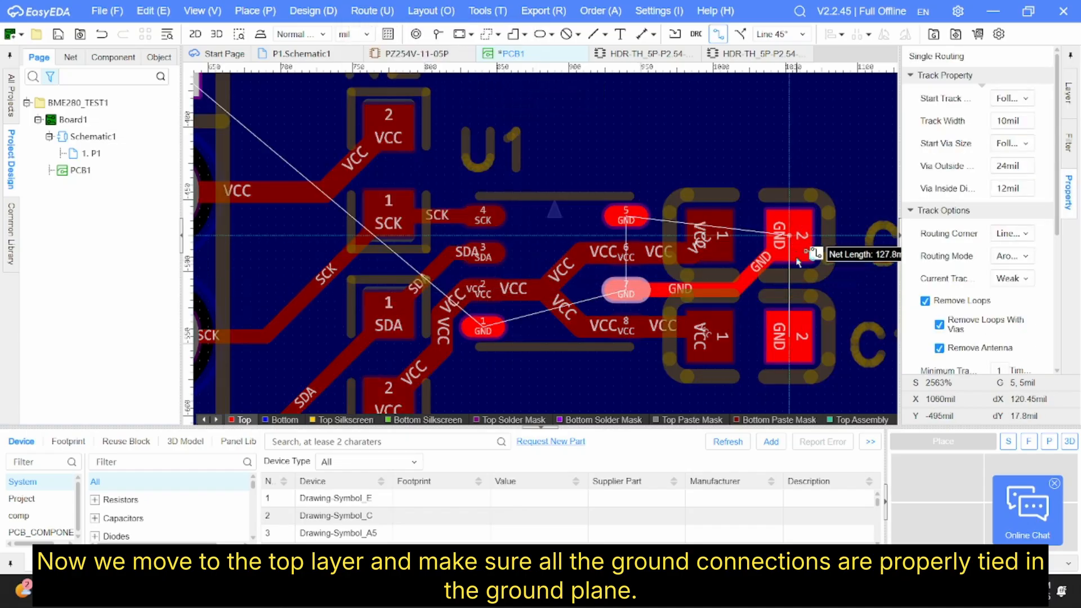
left_click(794, 251)
left_click(742, 289)
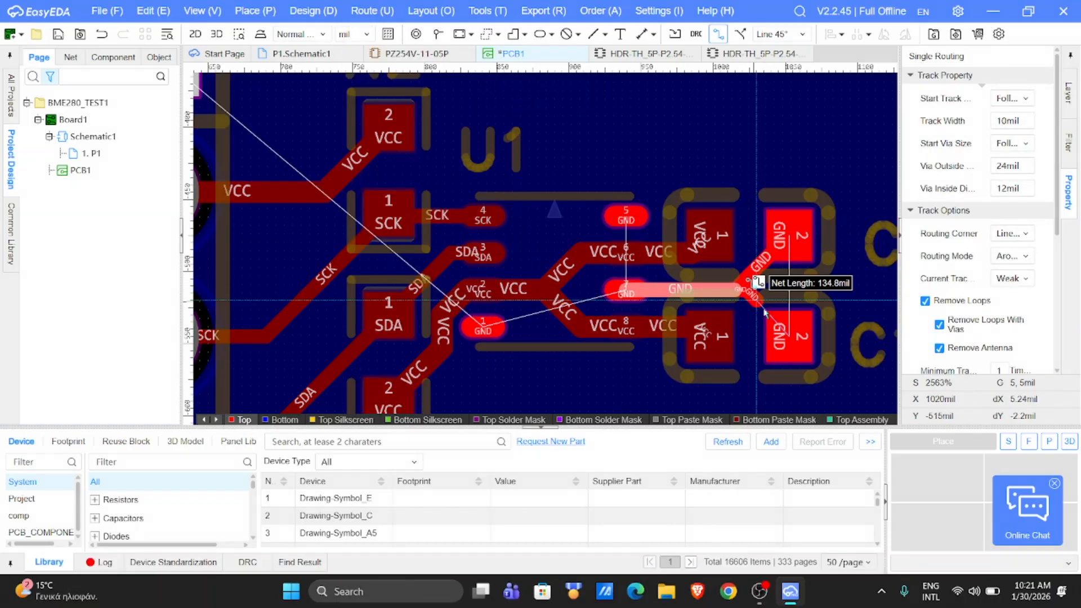
key("Escape")
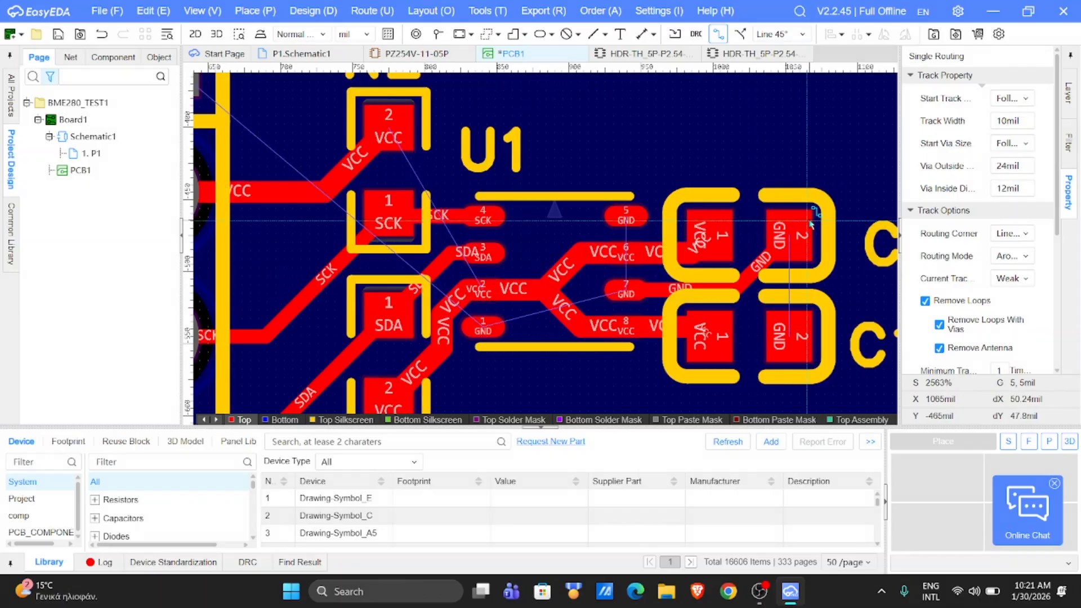
key("Escape")
Route 15 mil top-layer GND tracks from U1 pad 7 to pad 2 of both C2 and C1
left_click(368, 11)
left_click(383, 33)
left_click(610, 285)
left_click(790, 228)
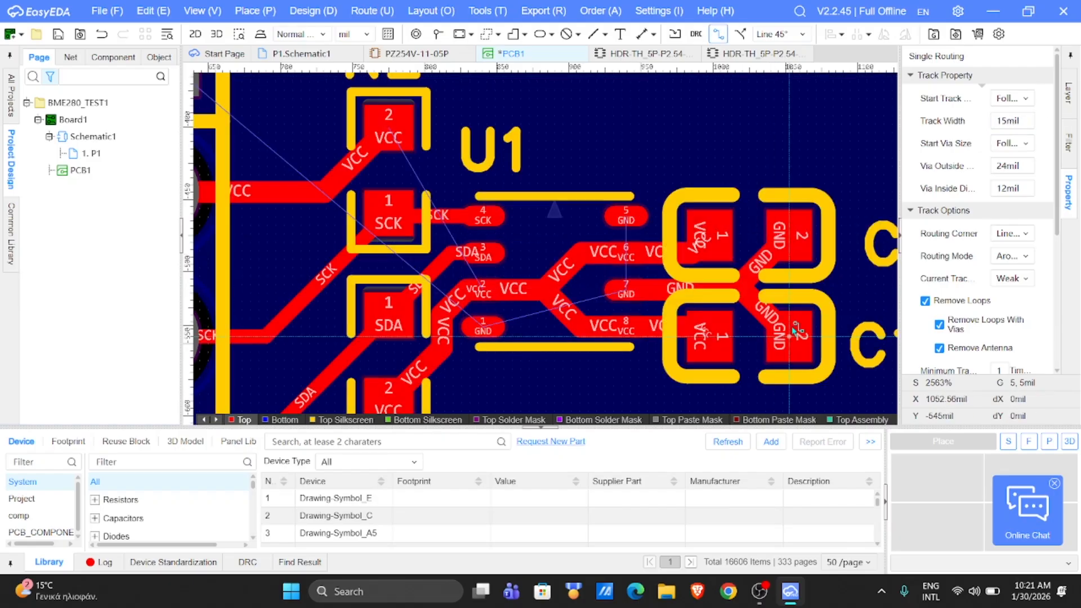
left_click(625, 217)
key("Escape")
key("Escape")
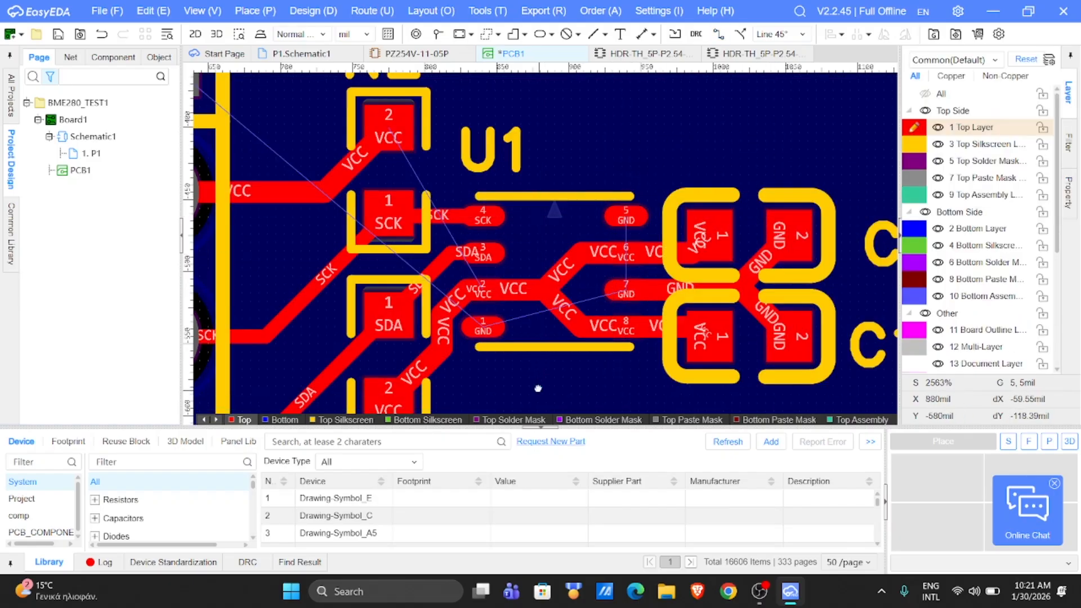
Try to outline a polygonal top-layer copper region running from H2 pad 2 around R2, U1 and R1
scroll(545, 266, "down", 4)
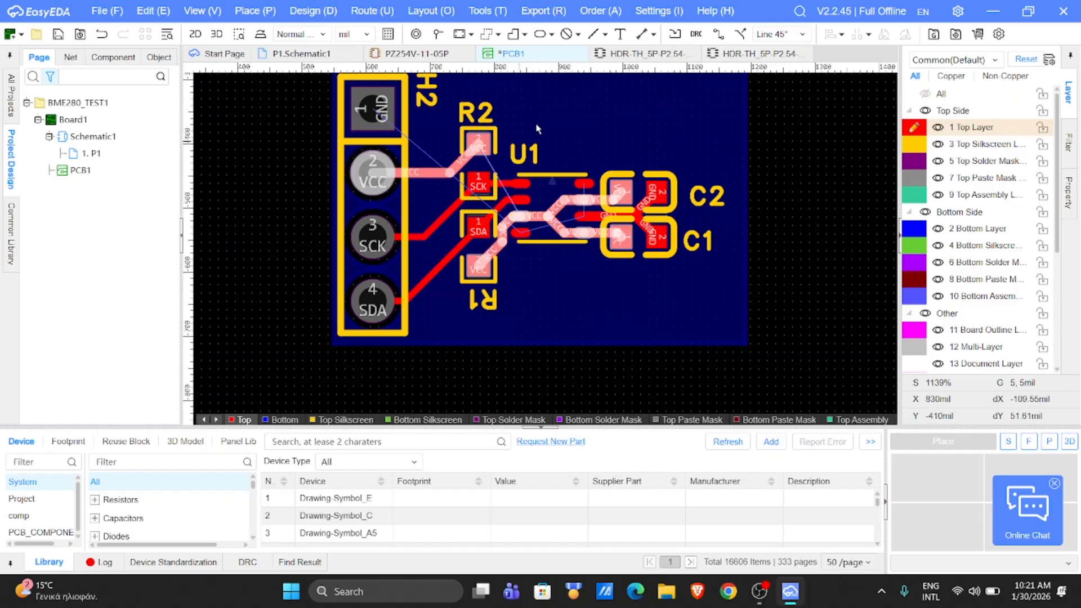
right_click_drag(569, 105, 574, 141)
left_click(264, 11)
mouse_move(312, 148)
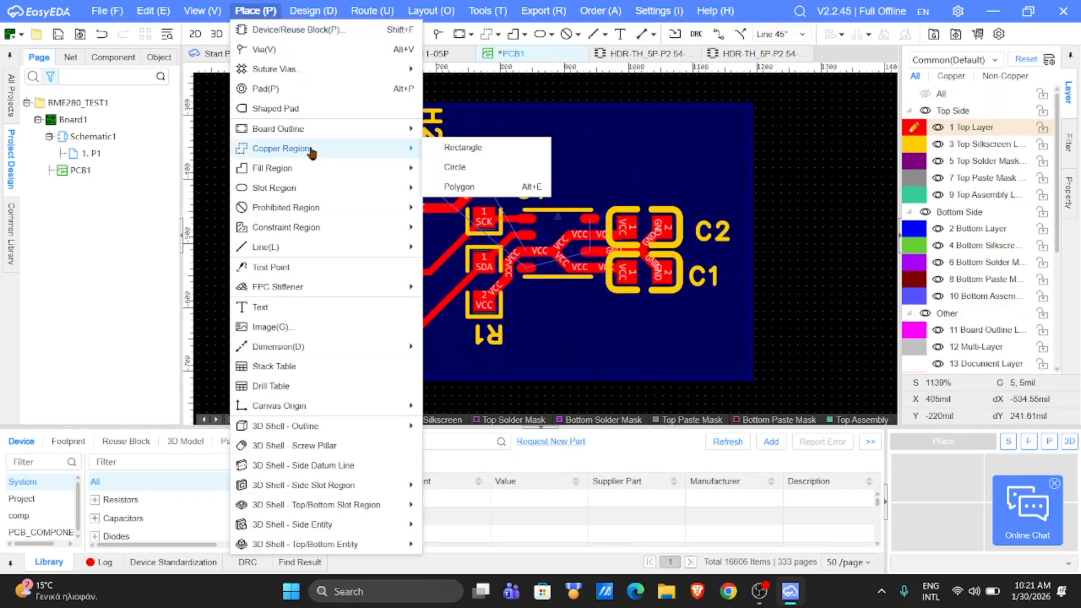
left_click(495, 182)
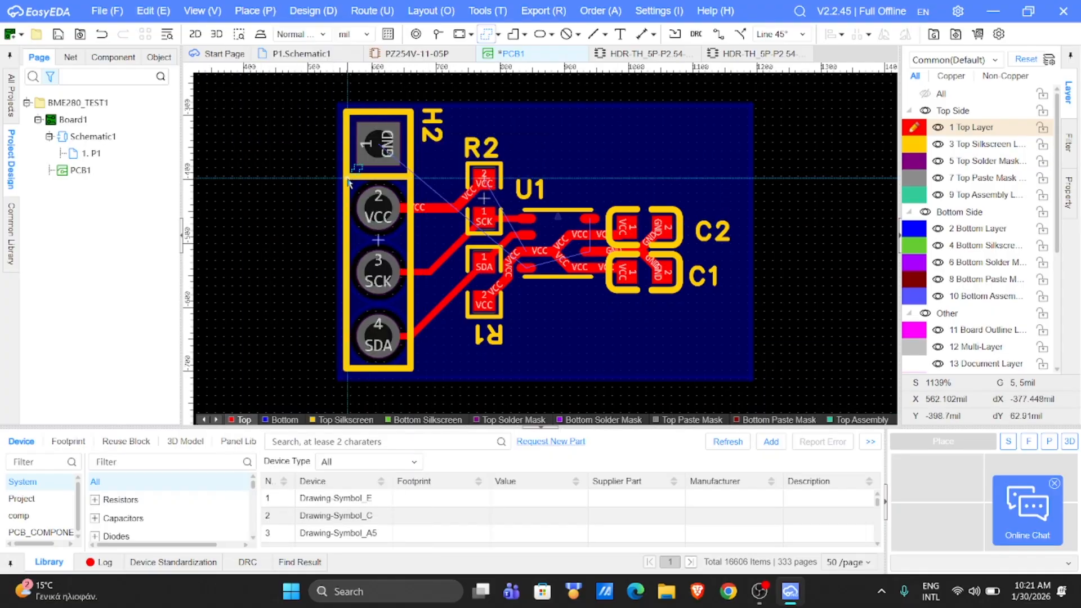
left_click(347, 242)
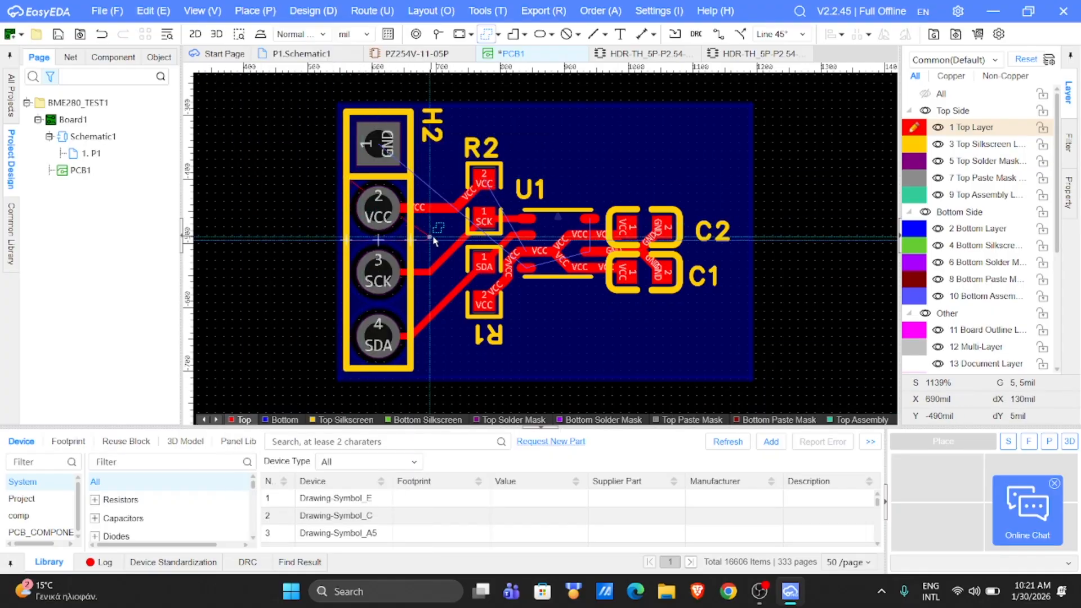
left_click(443, 235)
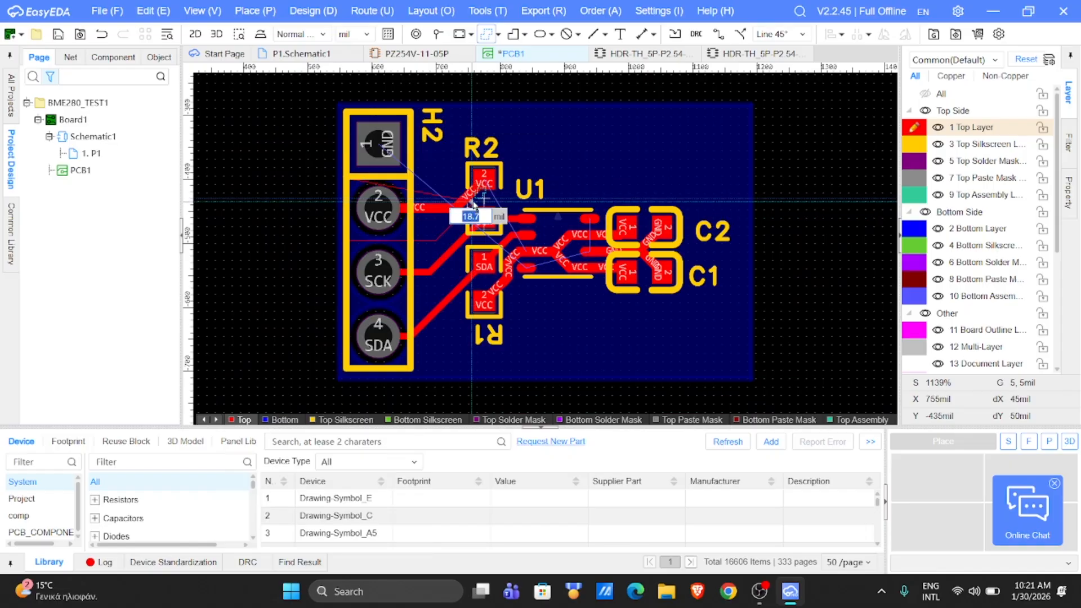
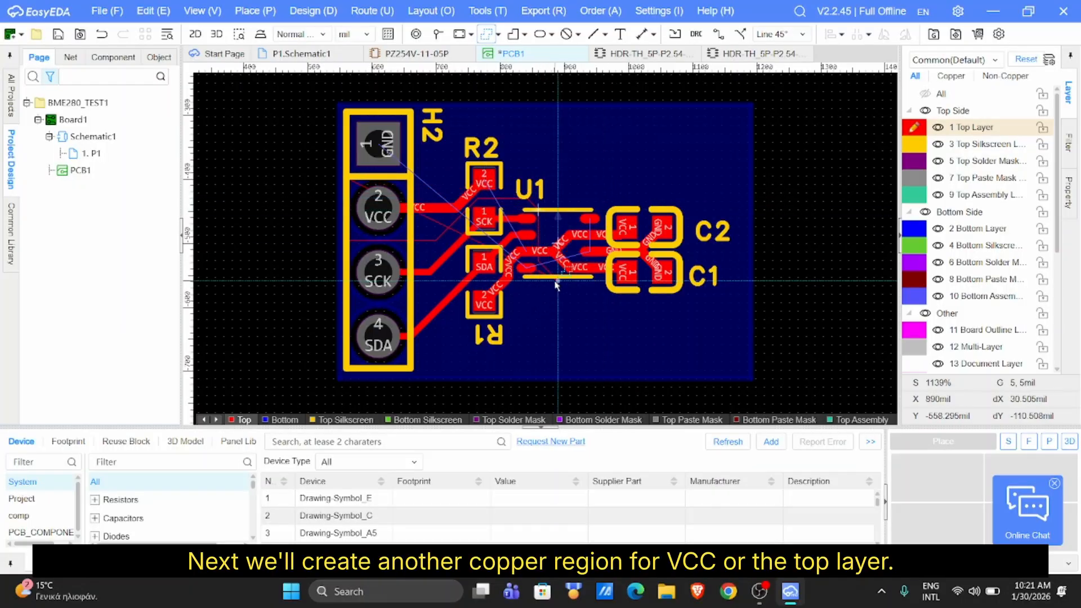
left_click(467, 294)
left_click(465, 326)
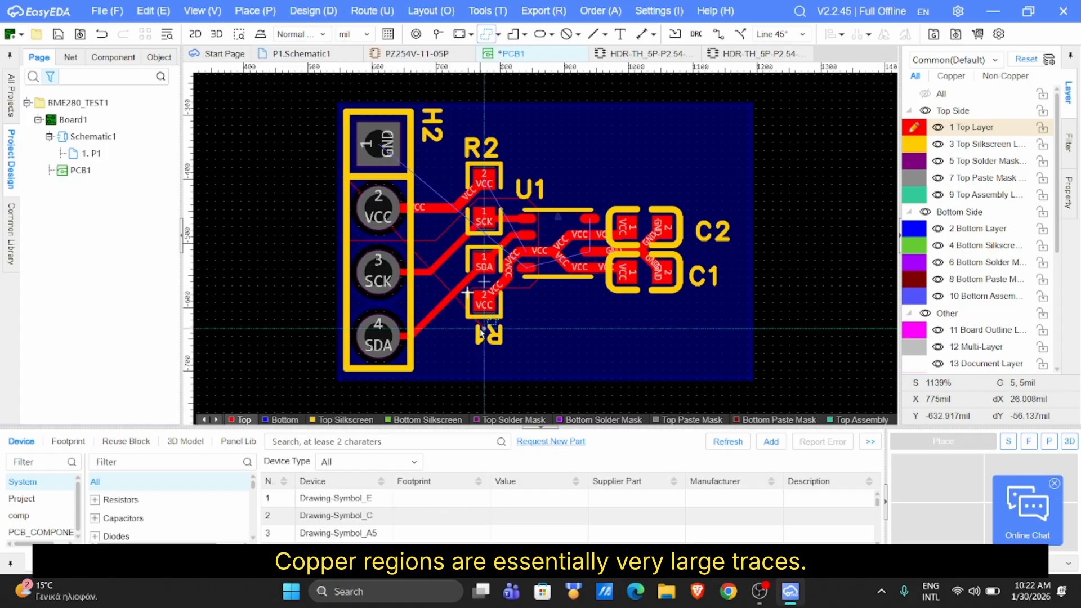
left_click(570, 316)
left_click(560, 158)
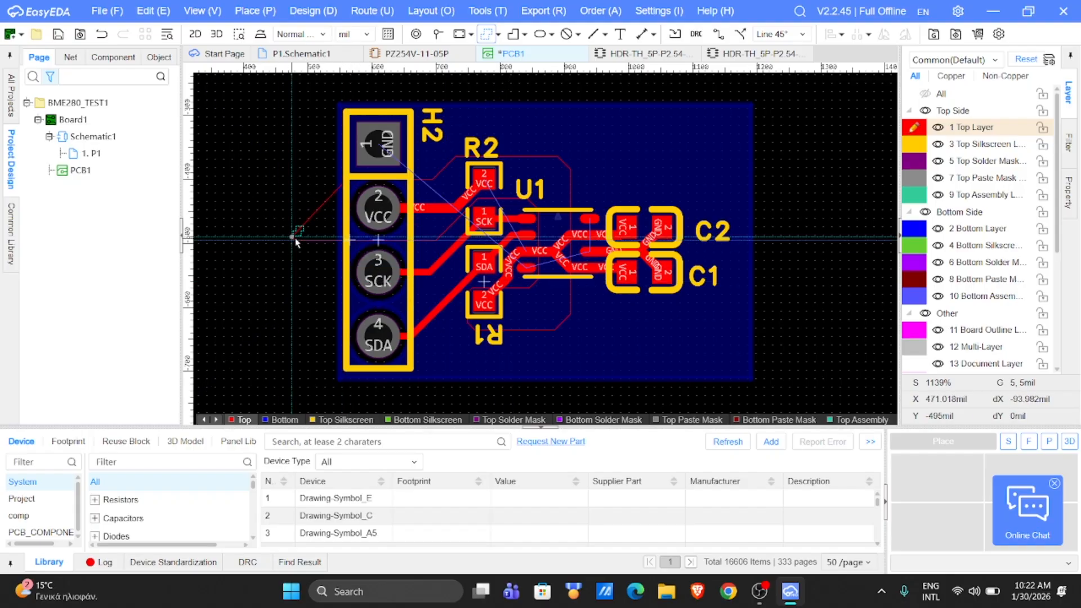
Close the polygon outline at H2 pad 2 and confirm it as a solid top-layer copper region on the VCC net
scroll(297, 260, "up", 10)
left_click(256, 266)
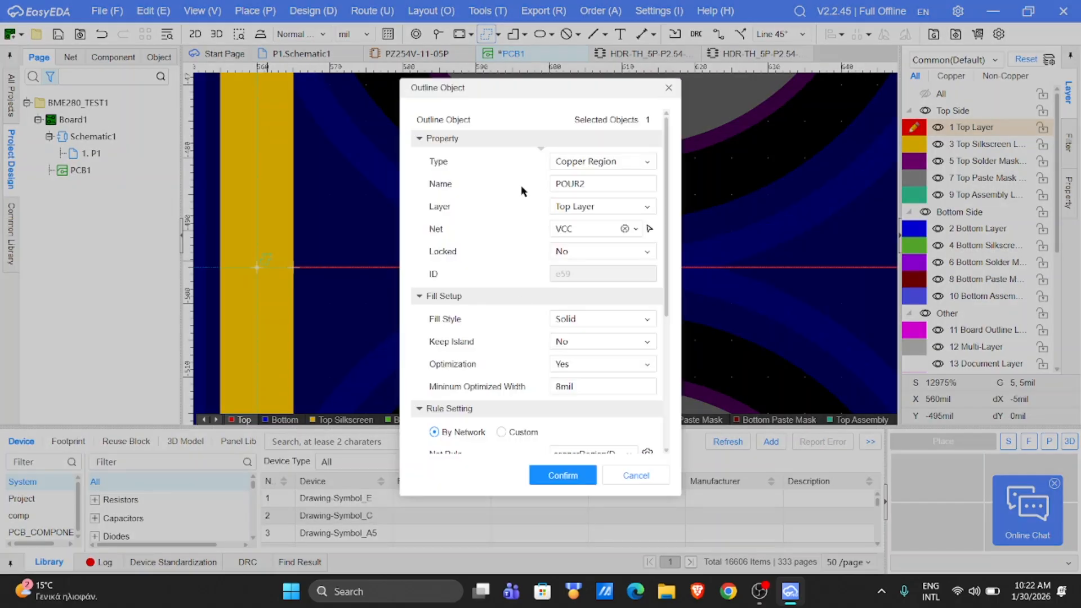
left_click(583, 233)
double_click(611, 183)
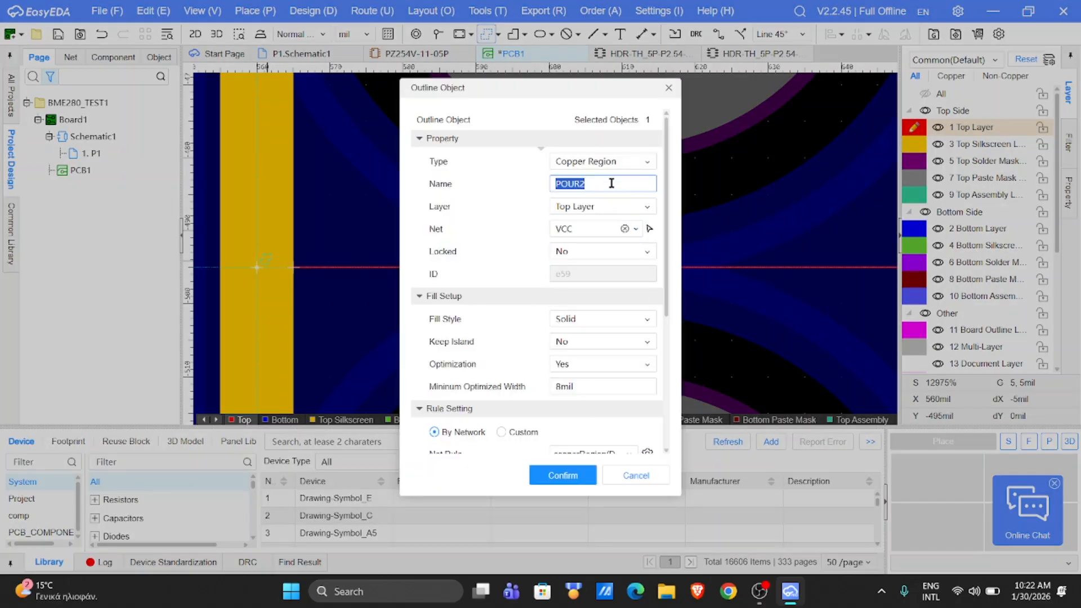
left_click(562, 475)
scroll(718, 273, "down", 10)
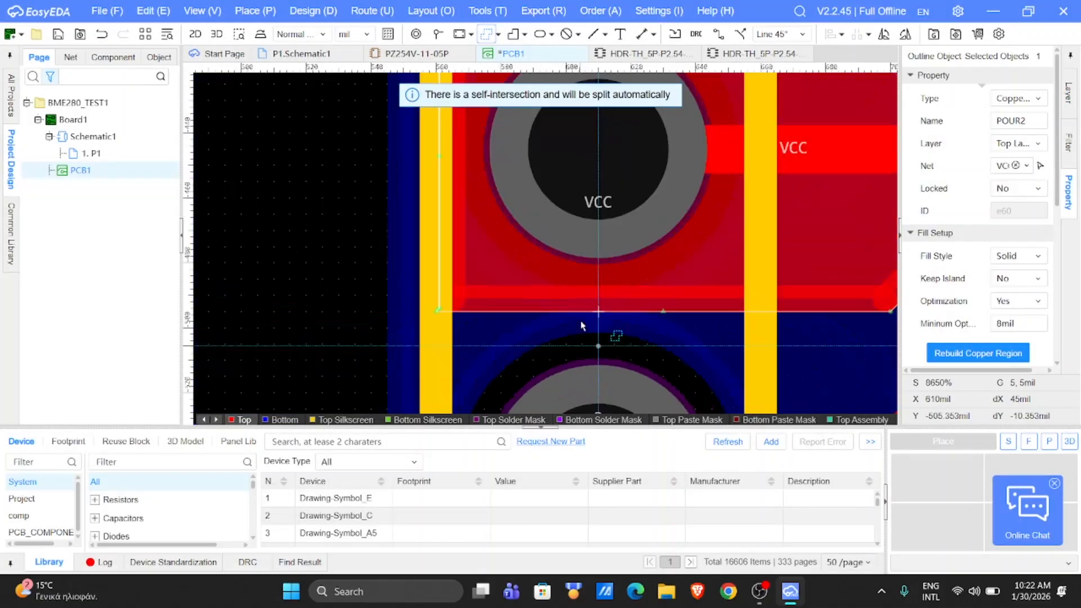
right_click(797, 131)
right_click_drag(841, 306, 665, 268)
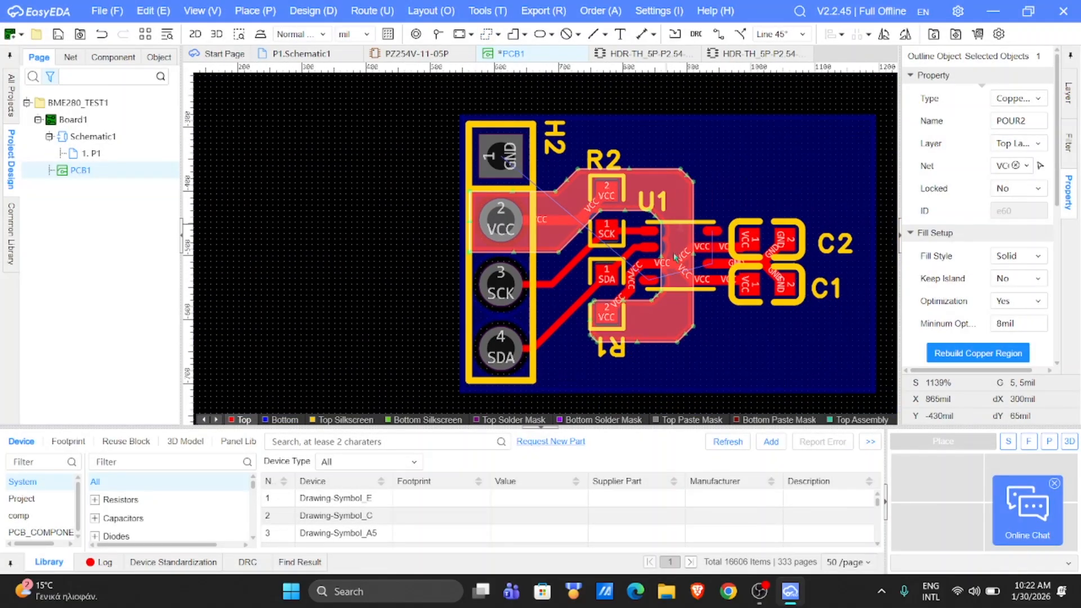
Undo the VCC copper region that extends down to R1
scroll(664, 268, "up", 2)
left_click(650, 236)
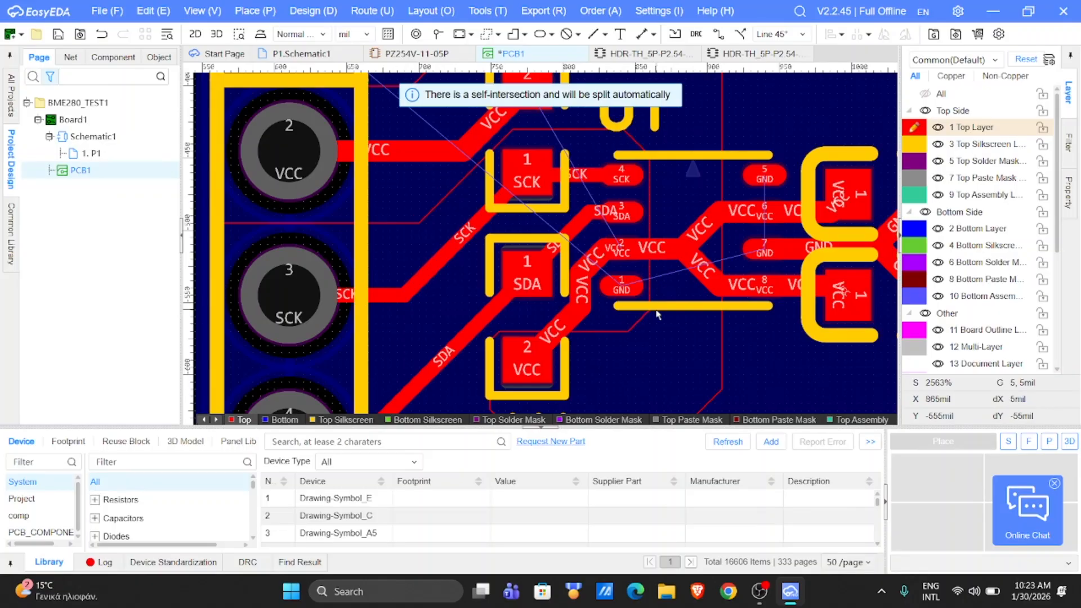
key("ctrl+z")
key("ctrl+z")
Outline a polygonal top-layer copper region from H2 pad 2 past R2 pad 2 to the VCC tracks inside U1
mouse_move(653, 317)
right_mouse_down()
mouse_move(704, 352)
mouse_move(666, 332)
right_mouse_up()
scroll(704, 352, "up", 2)
scroll(704, 352, "down", 3)
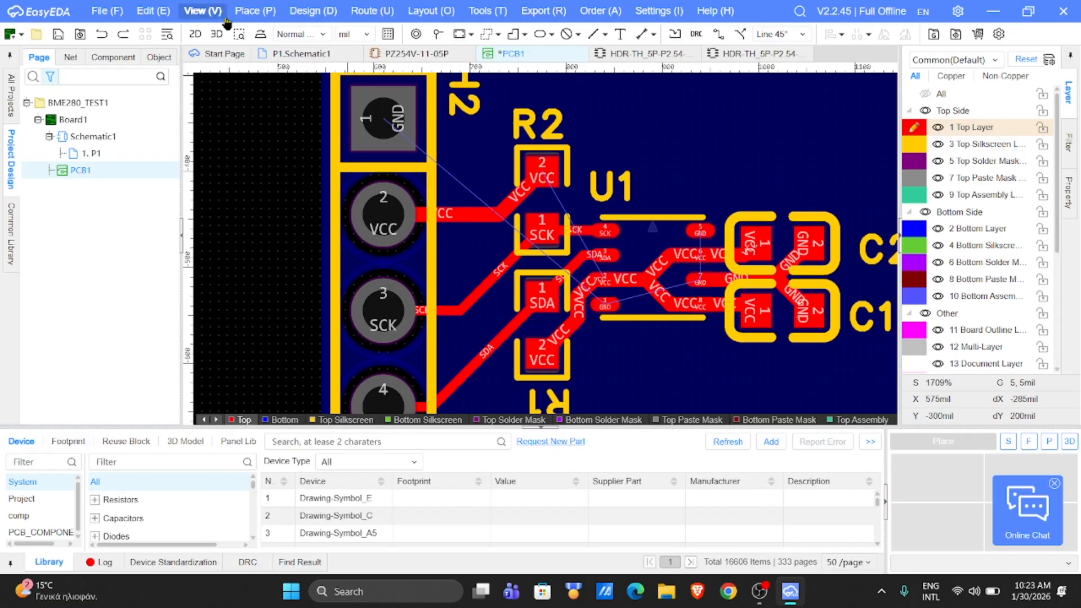
left_click(254, 10)
mouse_move(287, 148)
left_click(481, 184)
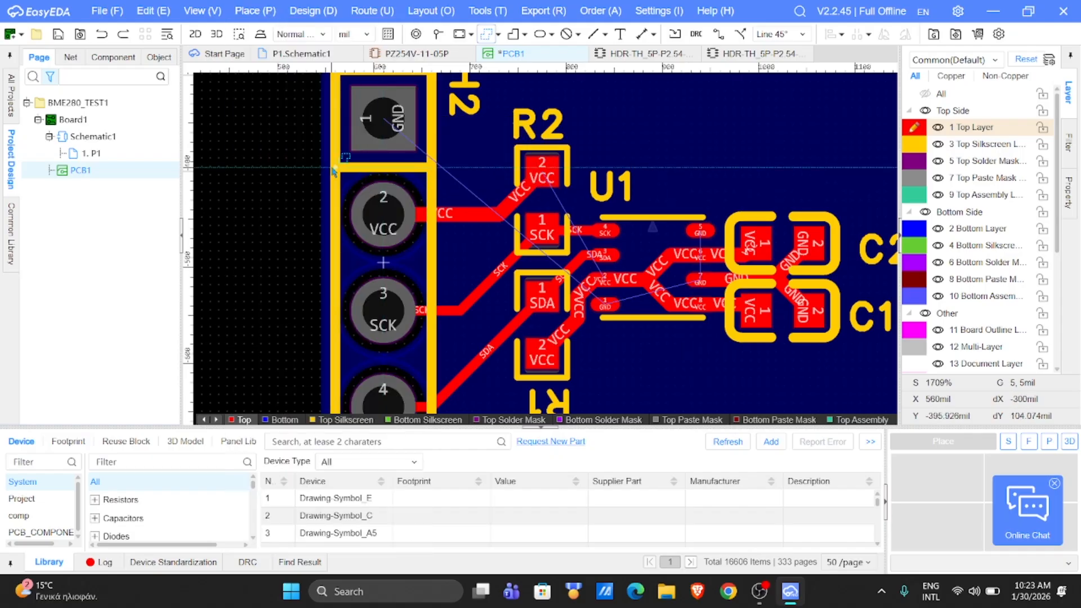
left_click(517, 215)
left_click(542, 199)
left_click(625, 203)
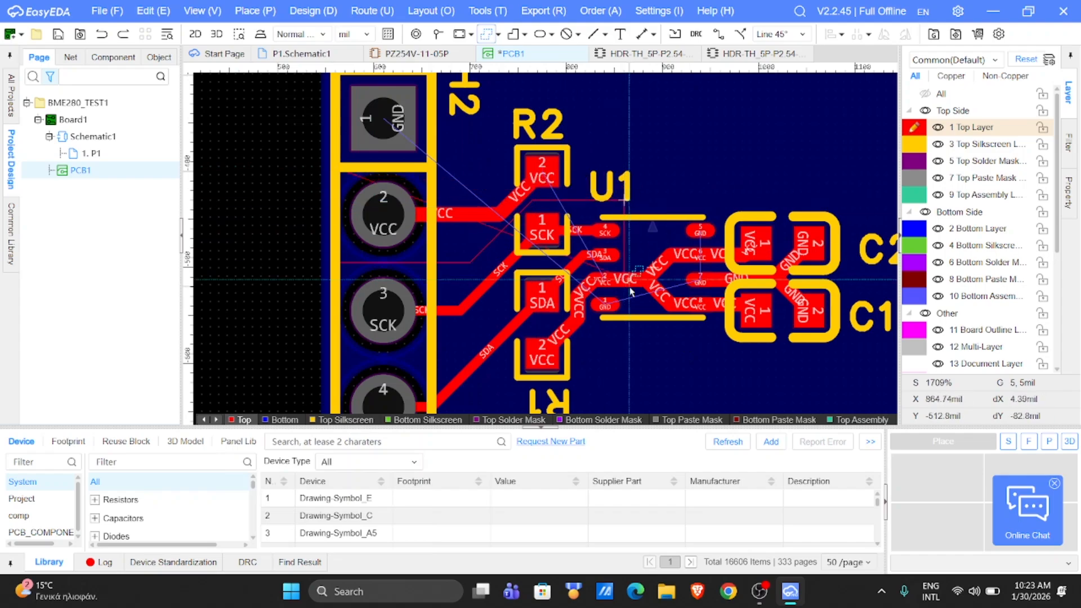
left_click(630, 295)
left_click(675, 273)
left_click(652, 149)
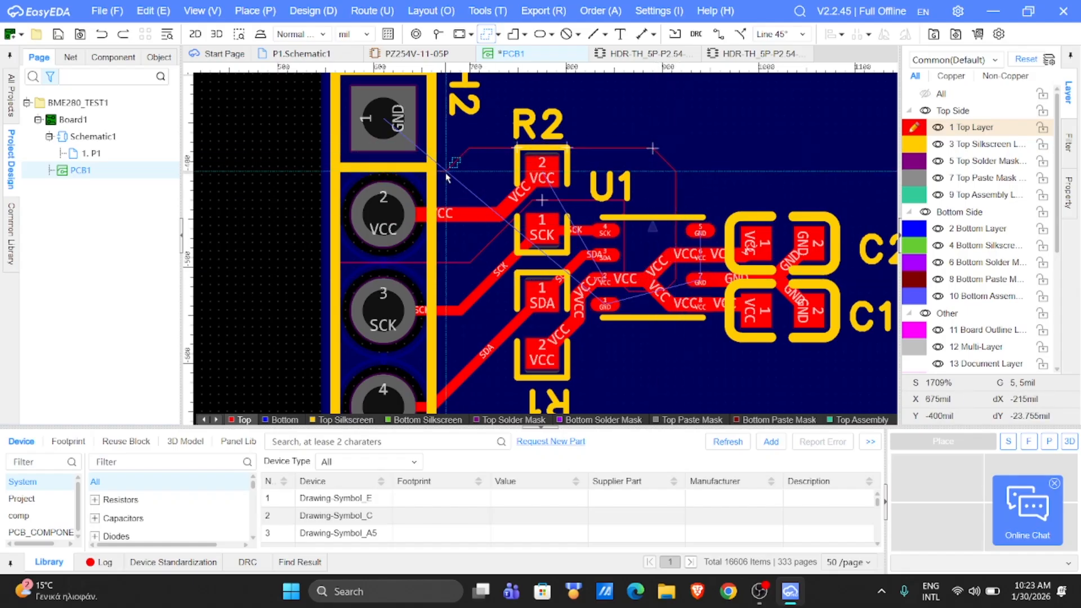
Close the polygon outline and confirm it as a solid VCC copper region on the top layer, entering VCC_TOP as its name
left_click(335, 263)
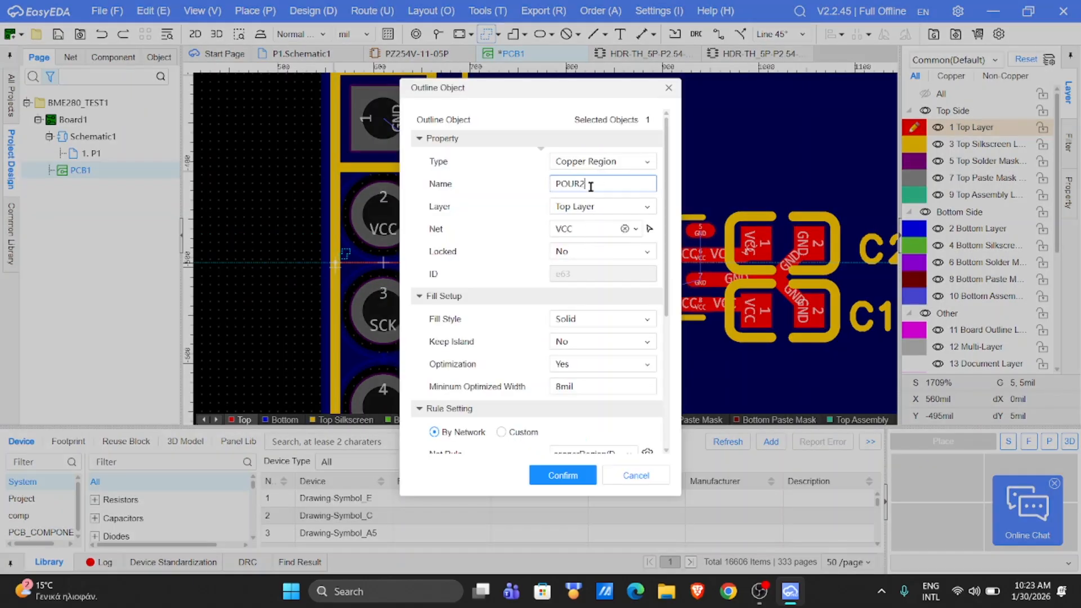
type("VCC_TOP")
key("Return")
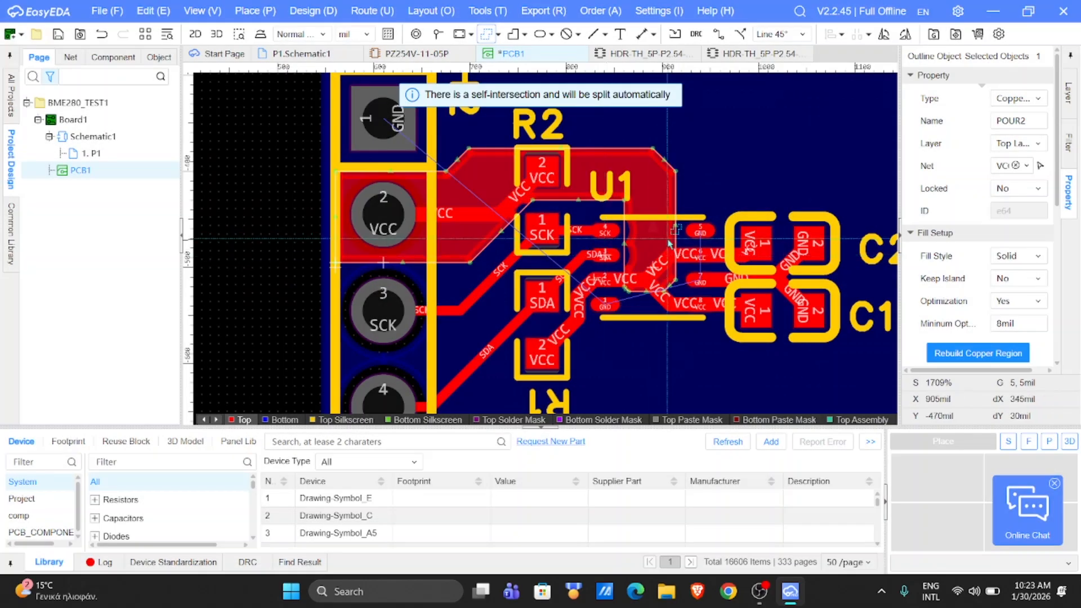
Place a rectangular top-layer GND copper region about 125 by 290 mil over pad 2 of C1 and C2, named GND_1_TOP
right_click_drag(805, 403, 711, 378)
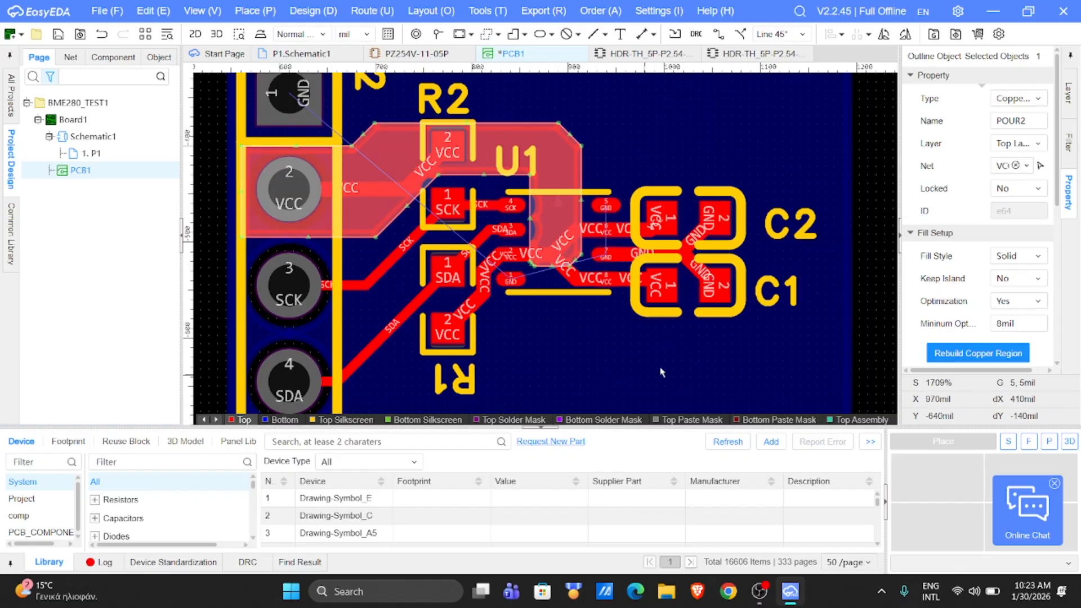
left_click(255, 12)
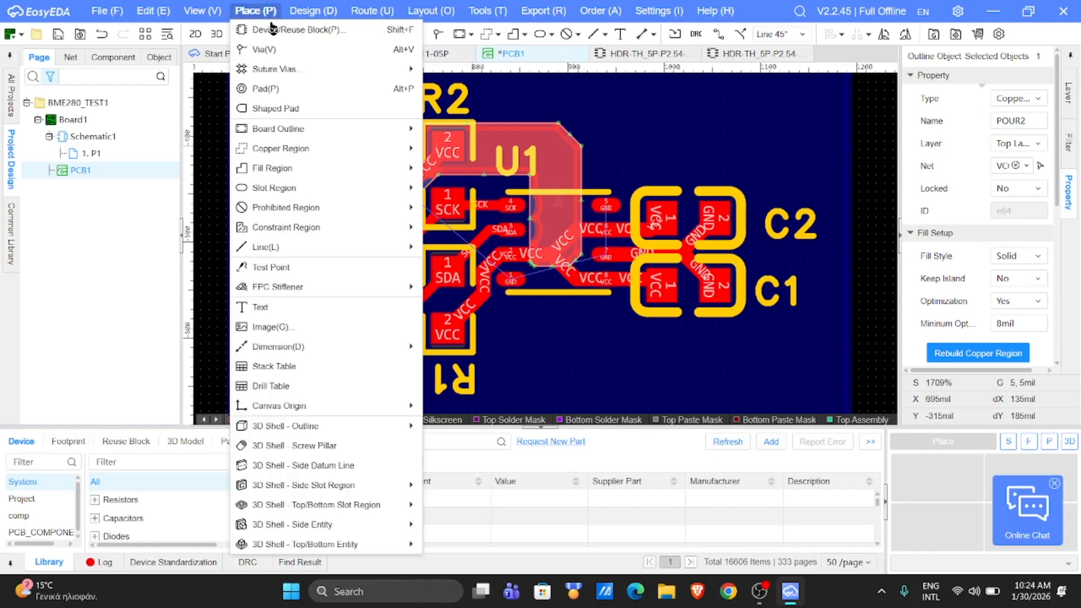
mouse_move(296, 149)
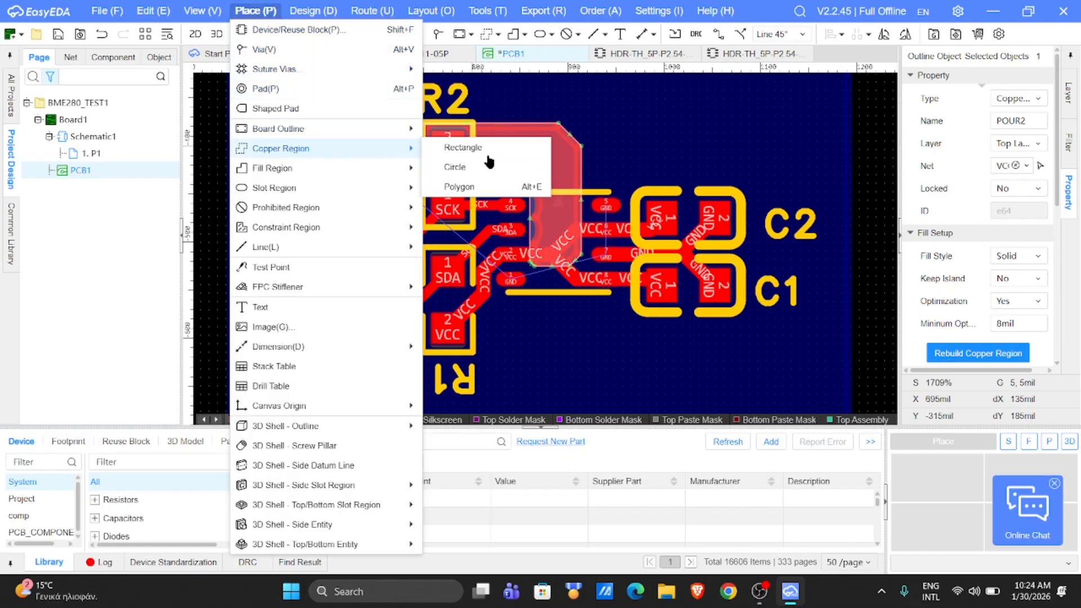
left_click(457, 147)
left_click(686, 137)
scroll(807, 387, "down", 3)
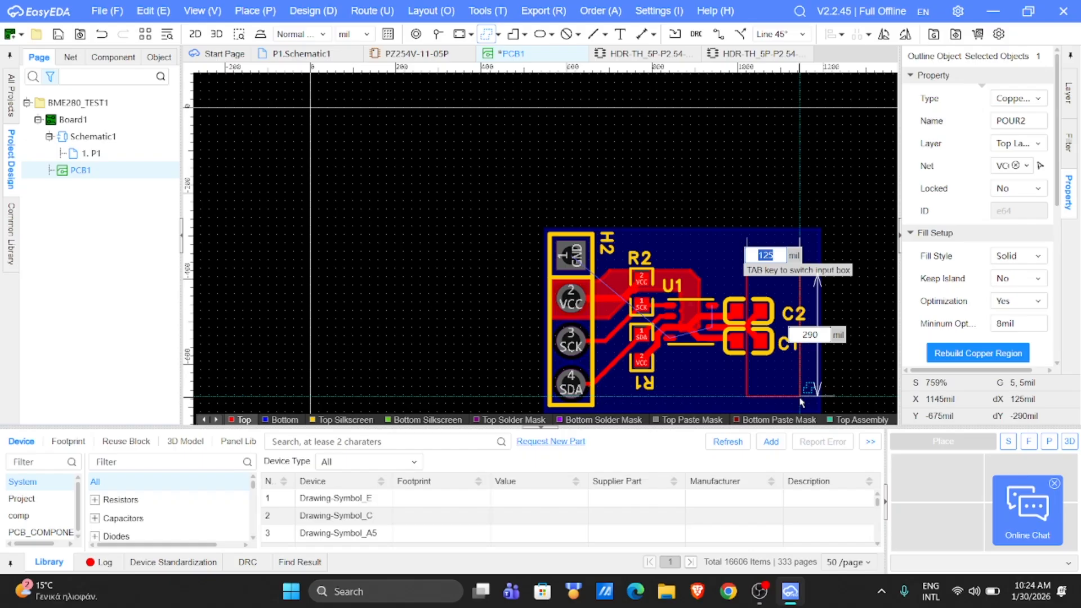
left_click(802, 401)
double_click(608, 190)
type("GND_1_TOP")
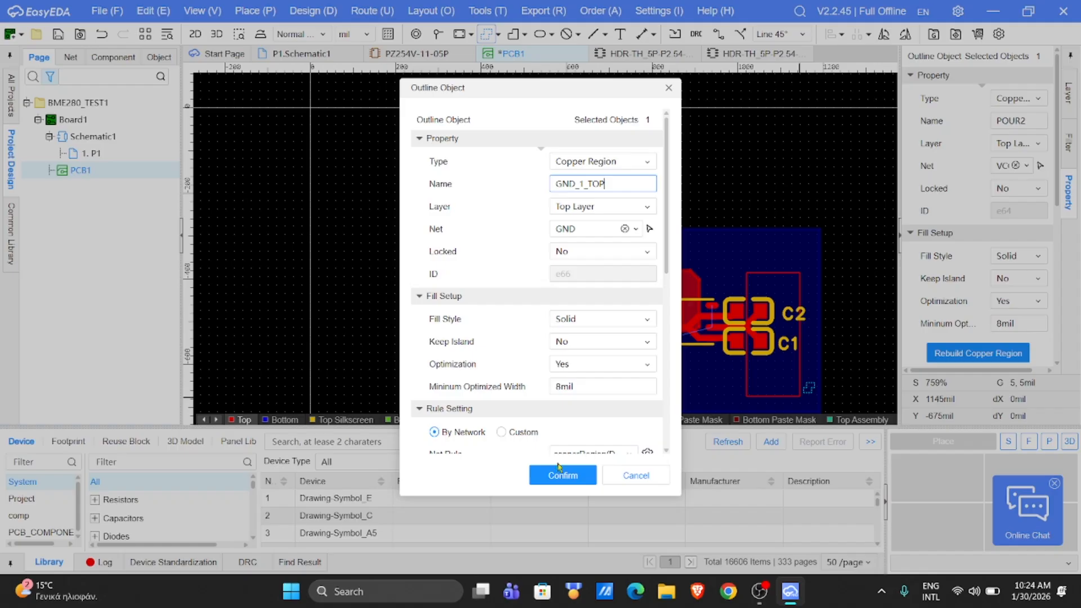
left_click(573, 475)
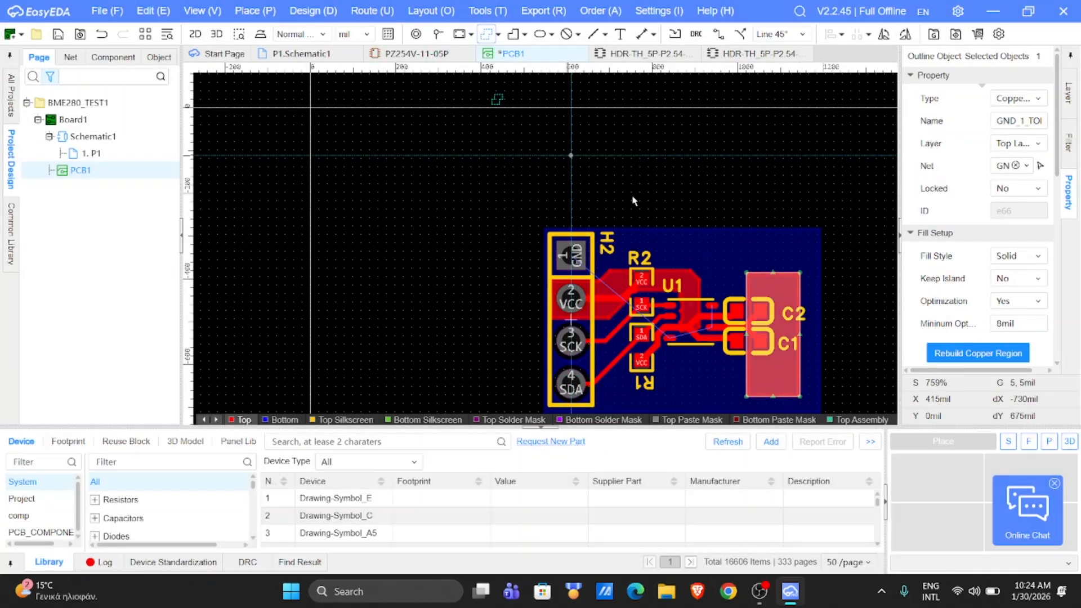
Place a rectangular top-layer GND copper region about 590 by 85 mil along the board's upper edge, covering H2 pad 1
scroll(547, 230, "up", 2)
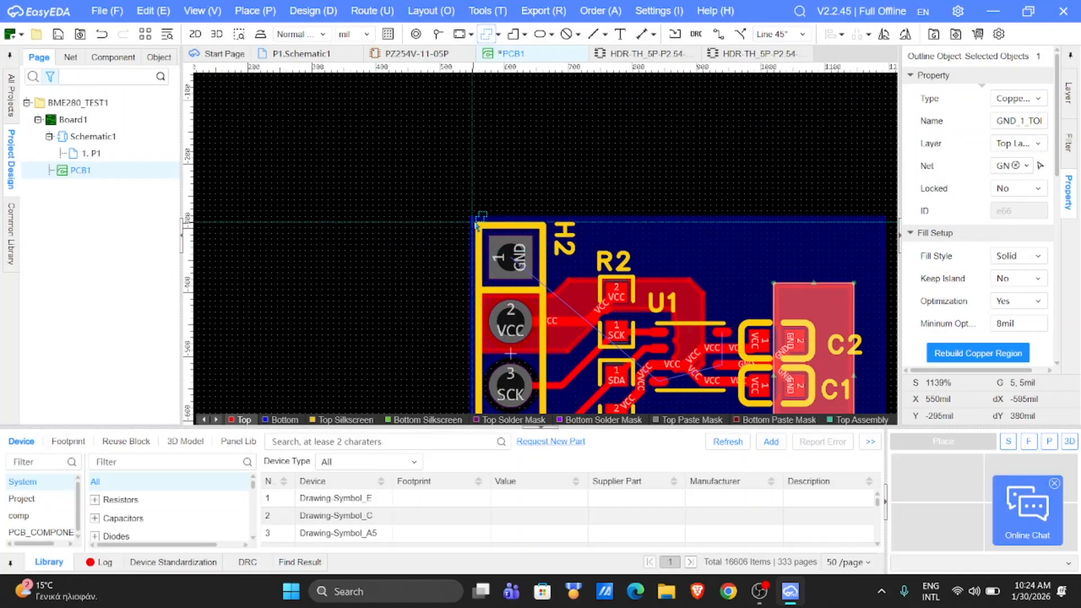
left_click(476, 223)
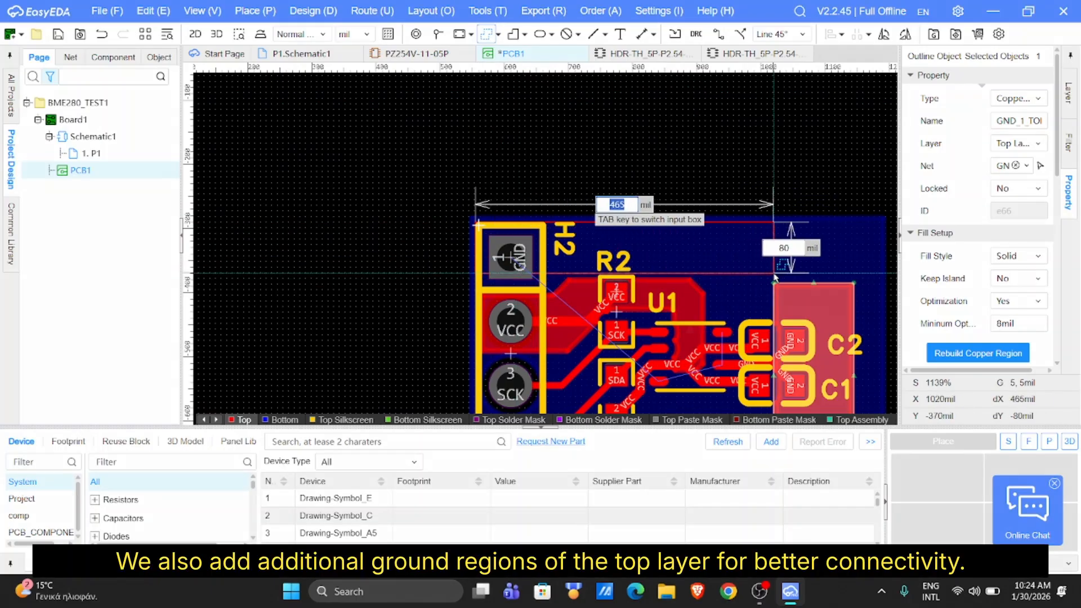
left_click(856, 280)
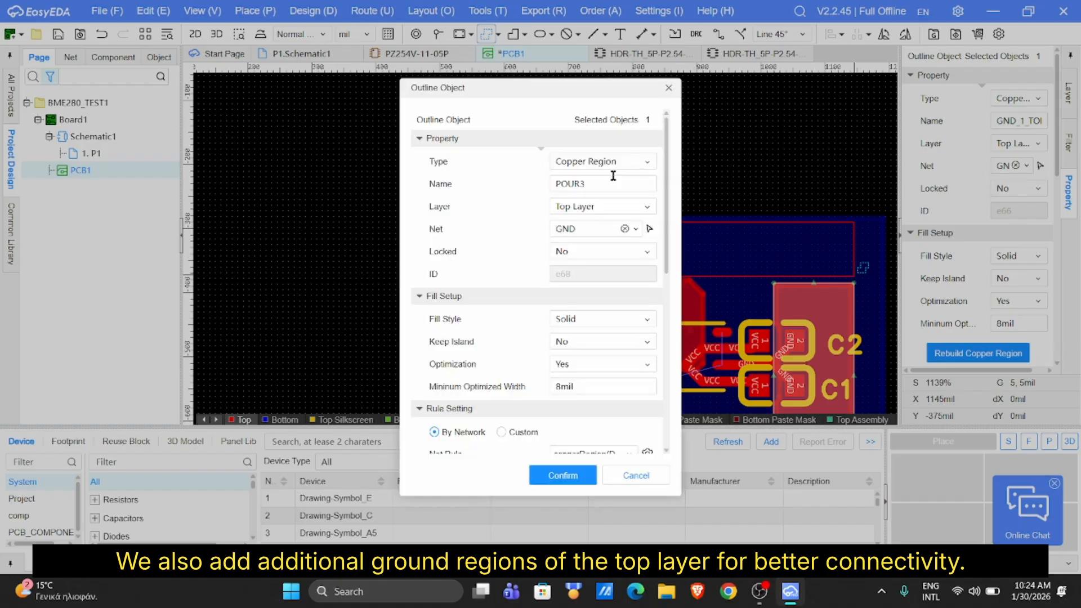
left_click(563, 475)
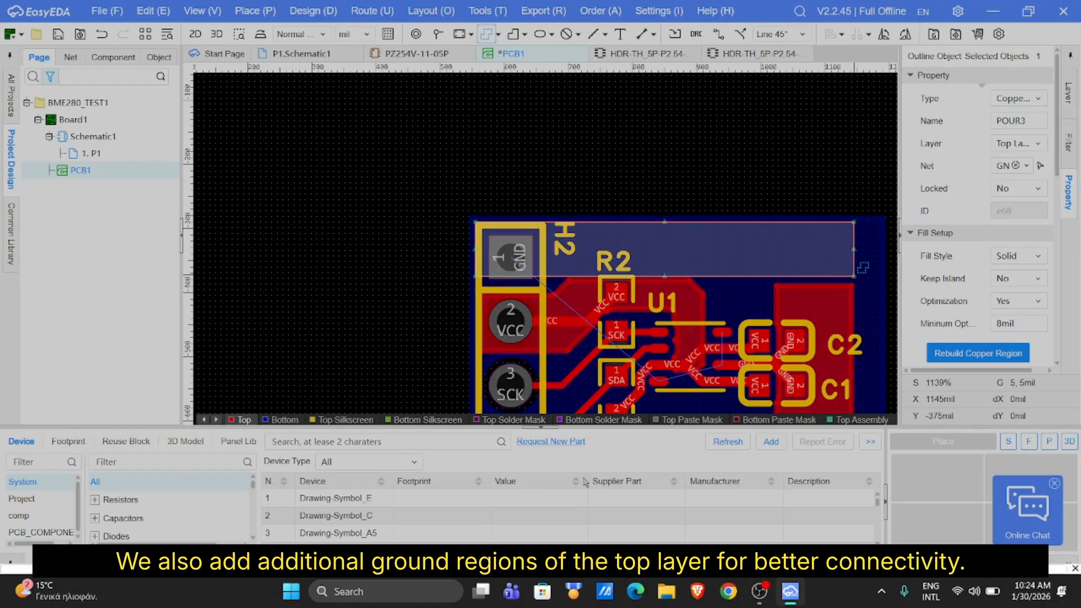
Examine the new top-layer GND region around H2 pad 1 and R2 against the VCC region and bottom ground plane
scroll(550, 284, "up", 4)
scroll(546, 280, "up", 2)
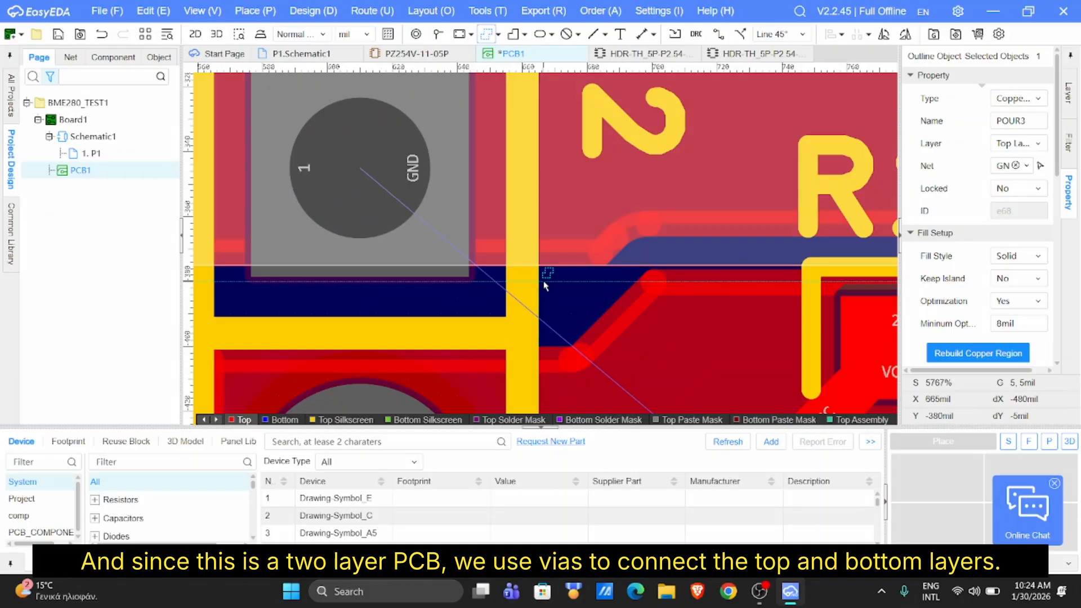
scroll(549, 283, "down", 2)
right_click(693, 135)
right_click_drag(697, 119, 431, 102)
scroll(431, 102, "down", 1)
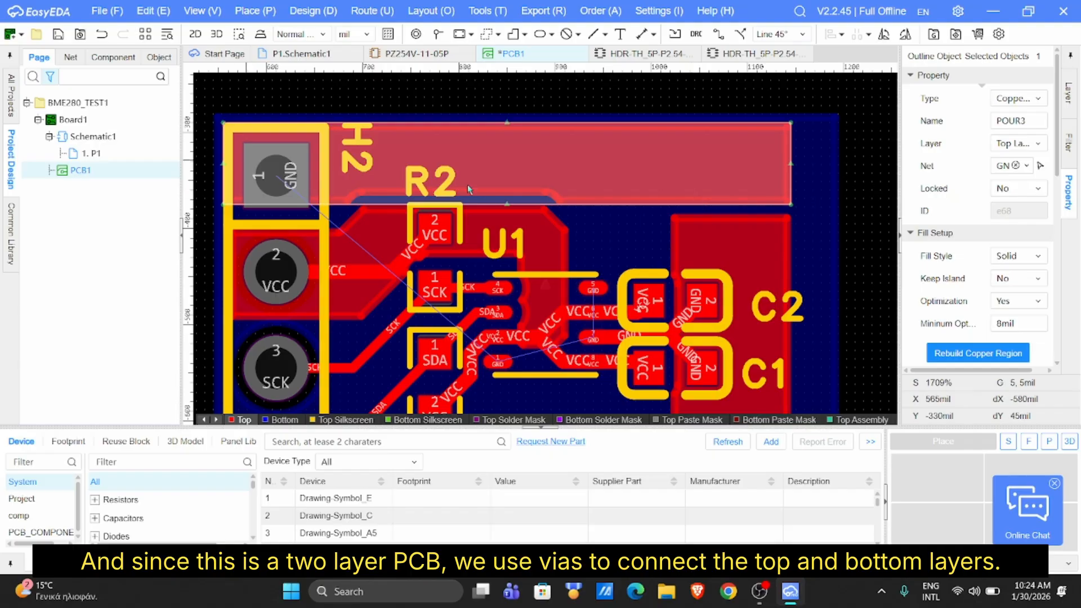
scroll(655, 265, "down", 2)
left_click(721, 235)
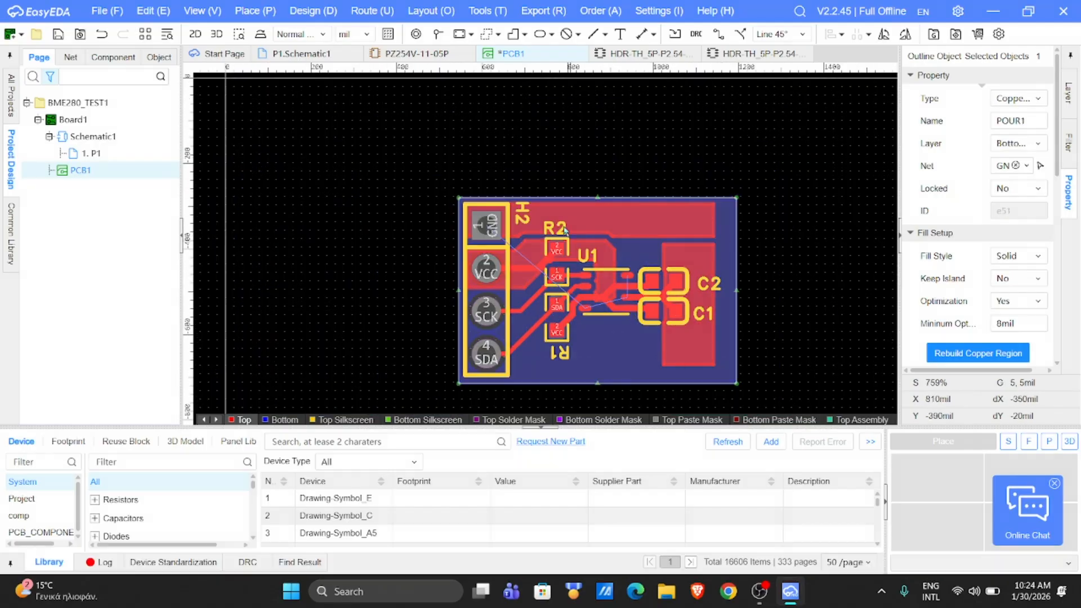
Place two GND vias, 24 mil outside and 12 mil inside, in the copper region above C2 and below C1
scroll(609, 338, "up", 2)
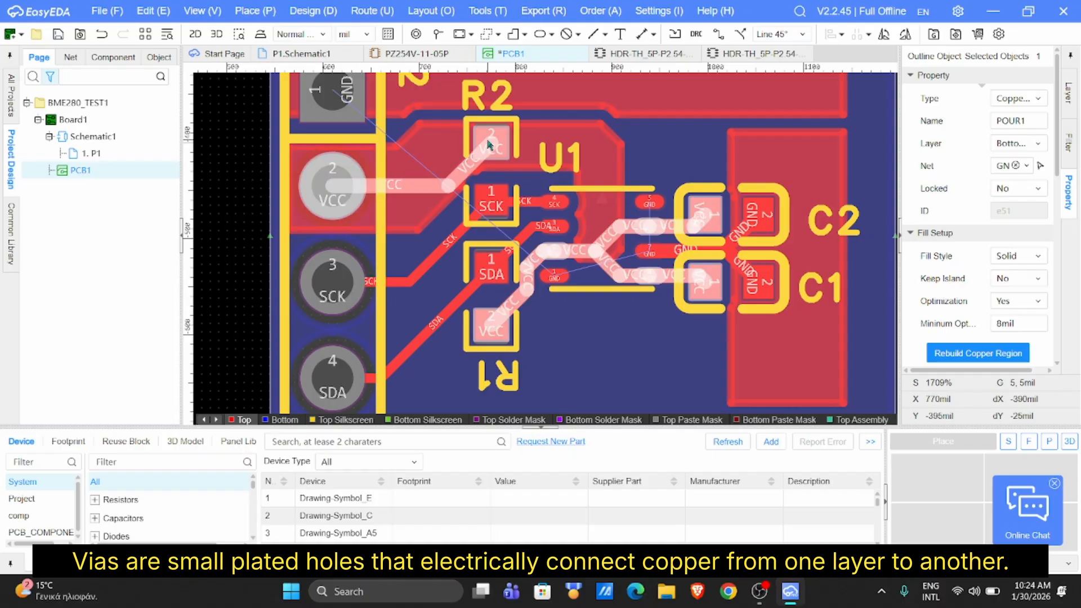
left_click(254, 10)
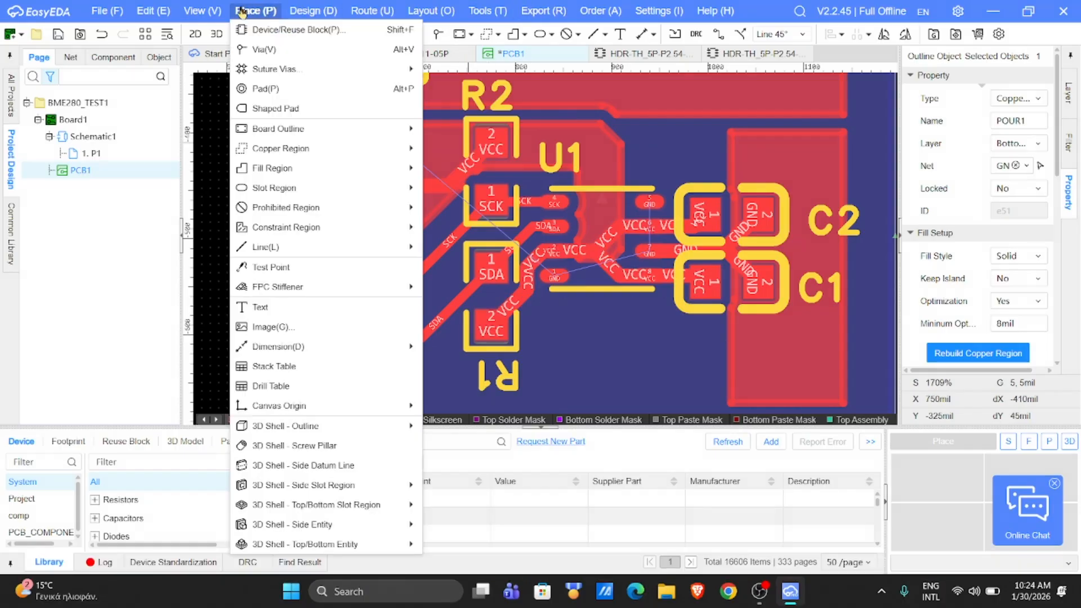
left_click(266, 49)
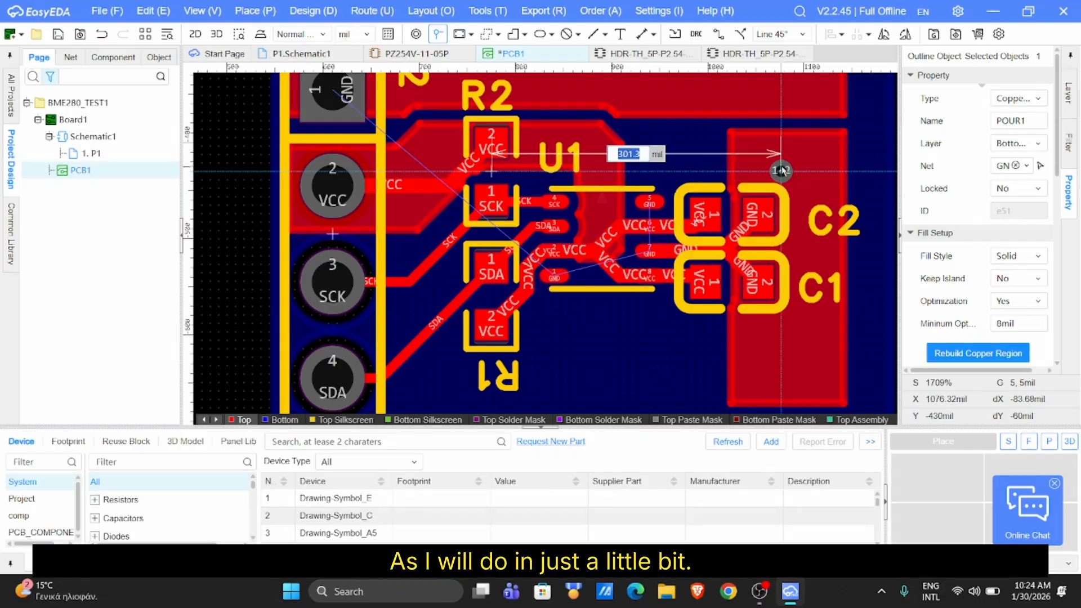
left_click(784, 156)
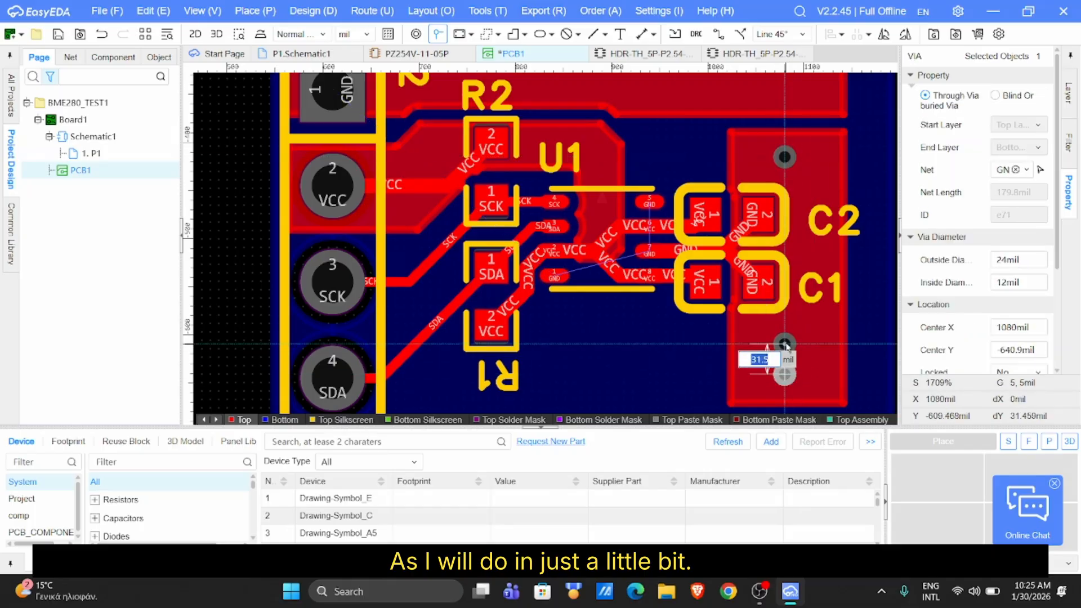
scroll(753, 160, "down", 2)
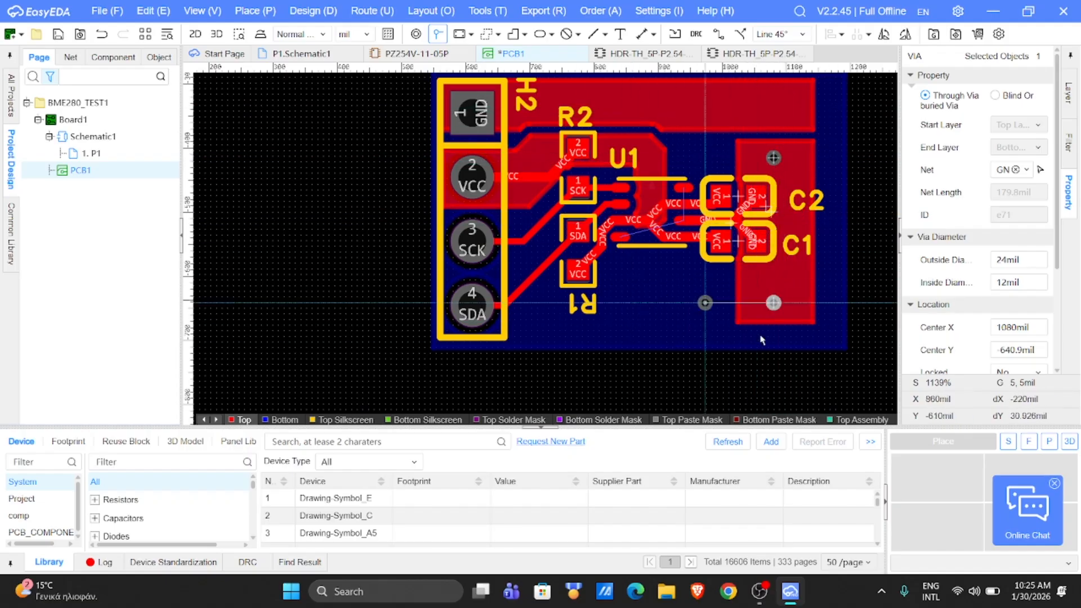
Place a row of four GND vias along the upper top-layer GND region, at about Y -328 mil
left_click(774, 102)
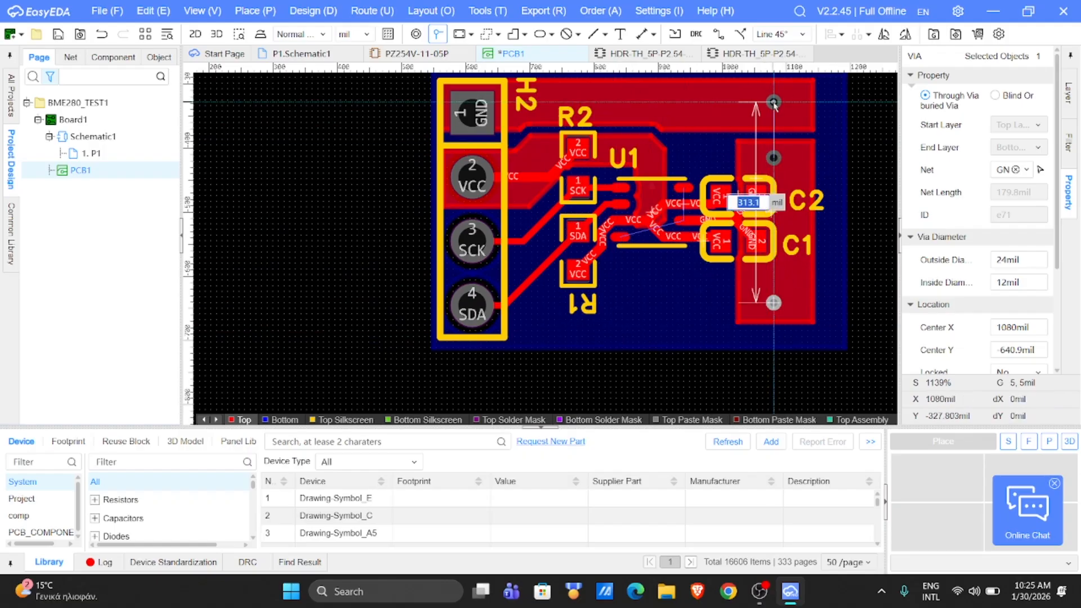
left_click(619, 102)
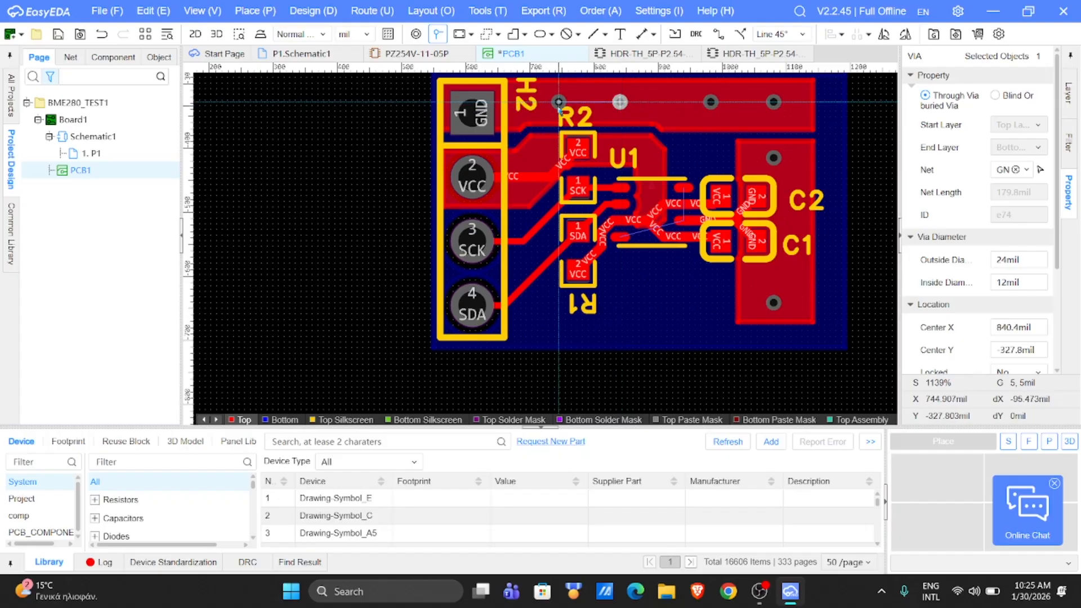
left_click(558, 102)
key("Escape")
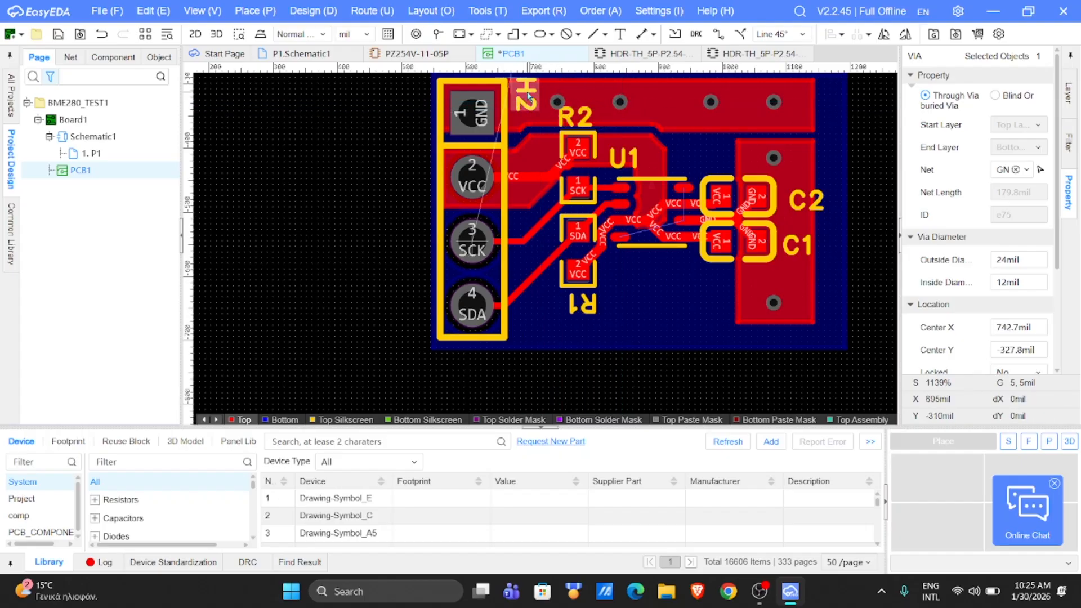
Turn the R1 designator text upright and position it just below resistor R1
left_click(580, 119)
double_click(579, 118)
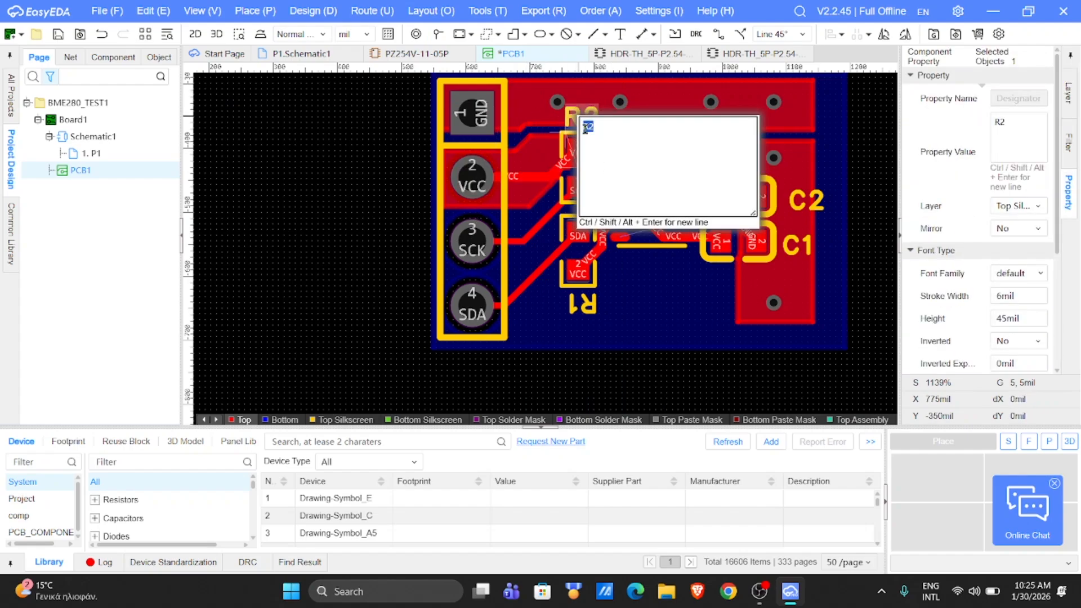
left_click(582, 307)
left_click_drag(591, 316, 585, 316)
Set the track width to 15 mil and route a GND track from U1 pad 1 to the via below C1
scroll(665, 242, "up", 2)
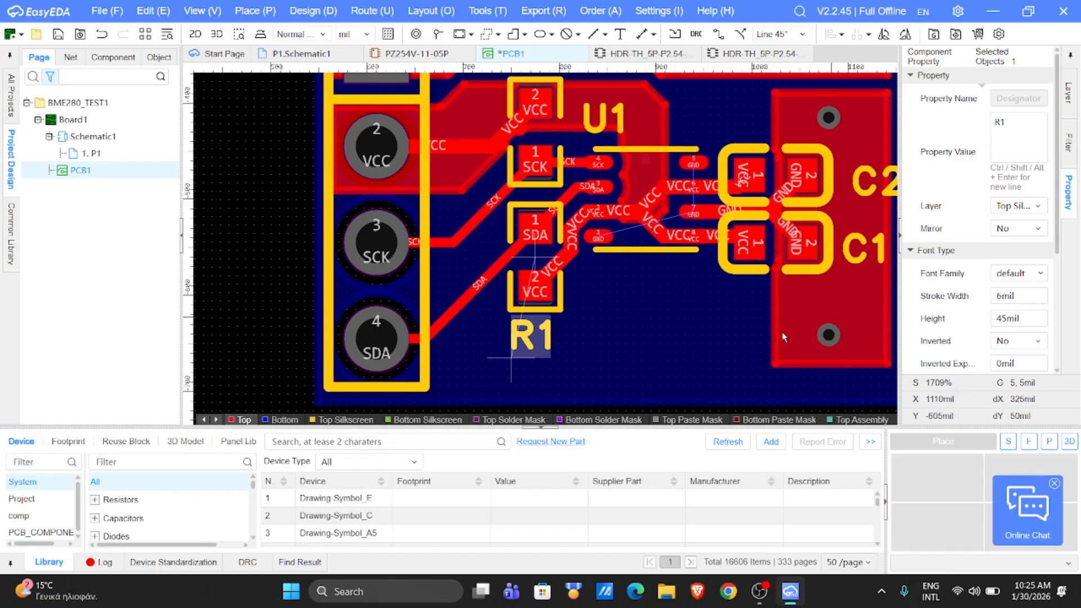
left_click(368, 15)
left_click(388, 29)
left_click(1020, 122)
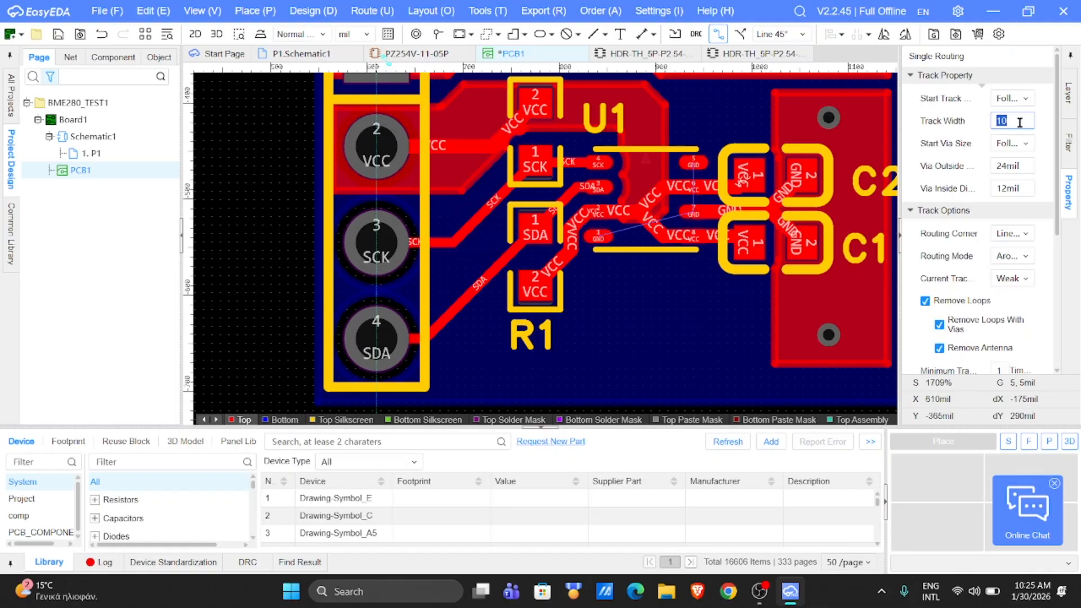
key("Return")
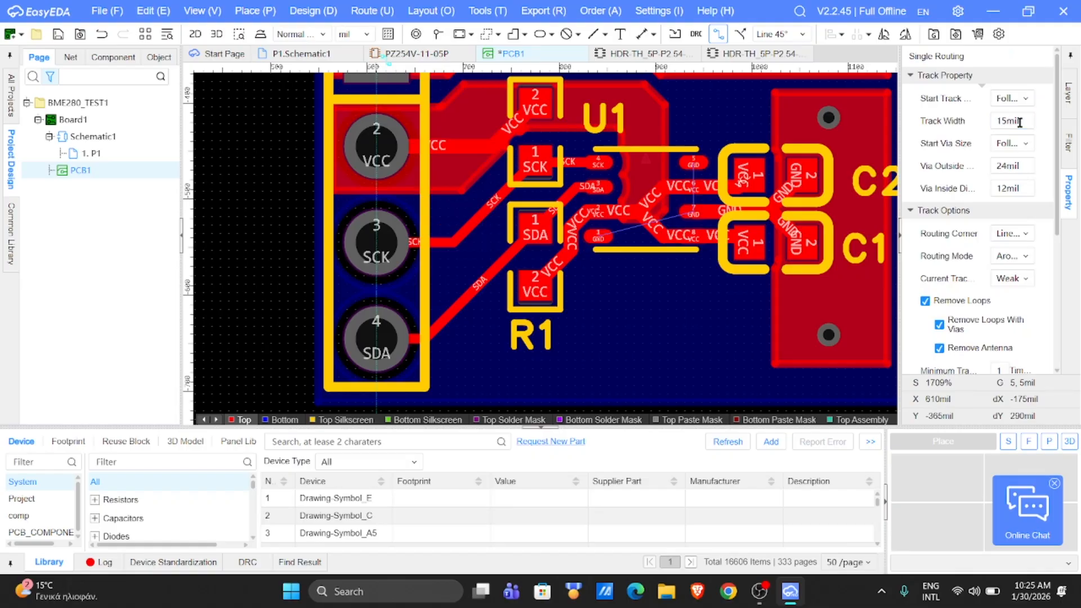
left_click(602, 237)
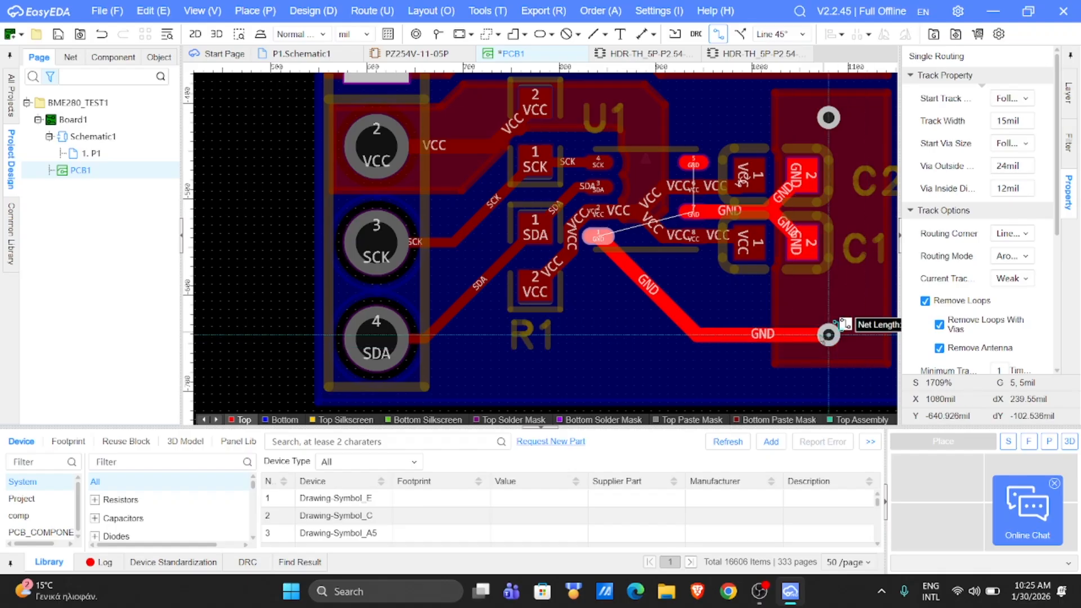
left_click(826, 336)
Route a GND track from U1's upper GND pad to the via above C2 and save the PCB
left_click(693, 164)
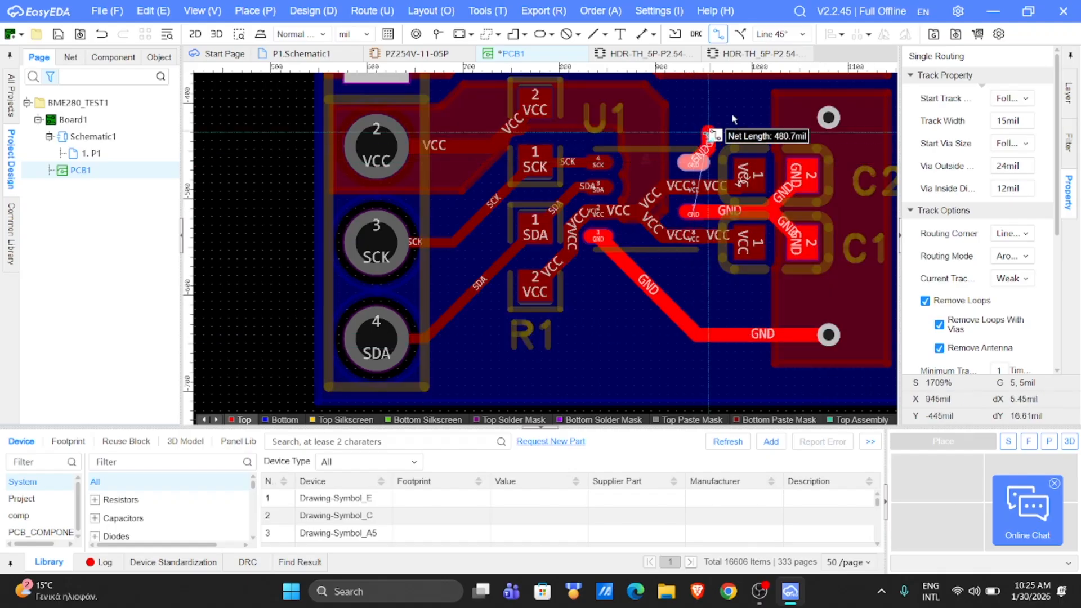
left_click(827, 117)
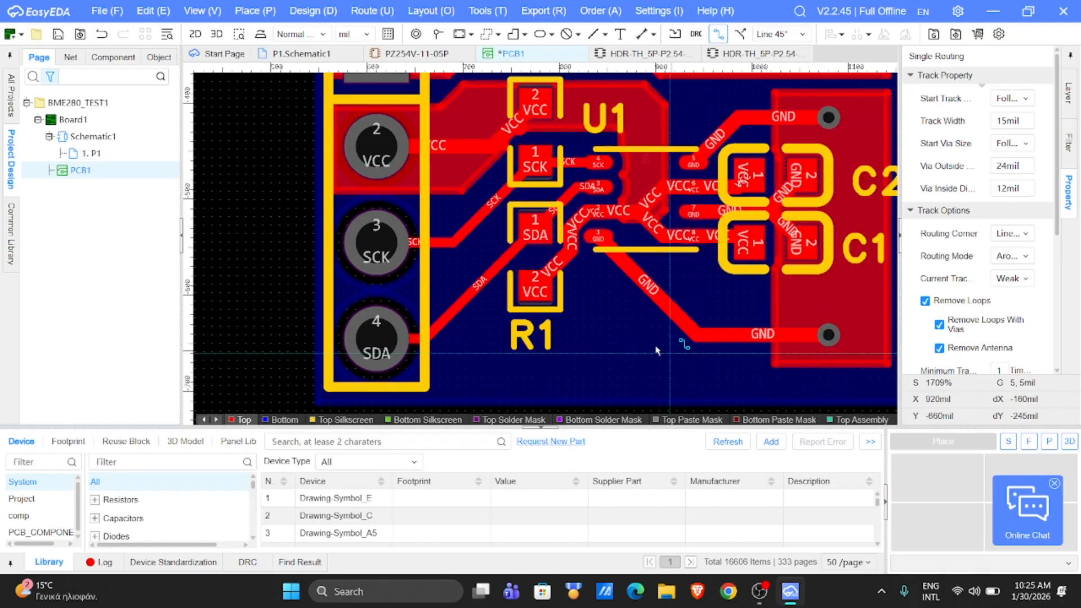
scroll(623, 294, "down", 1)
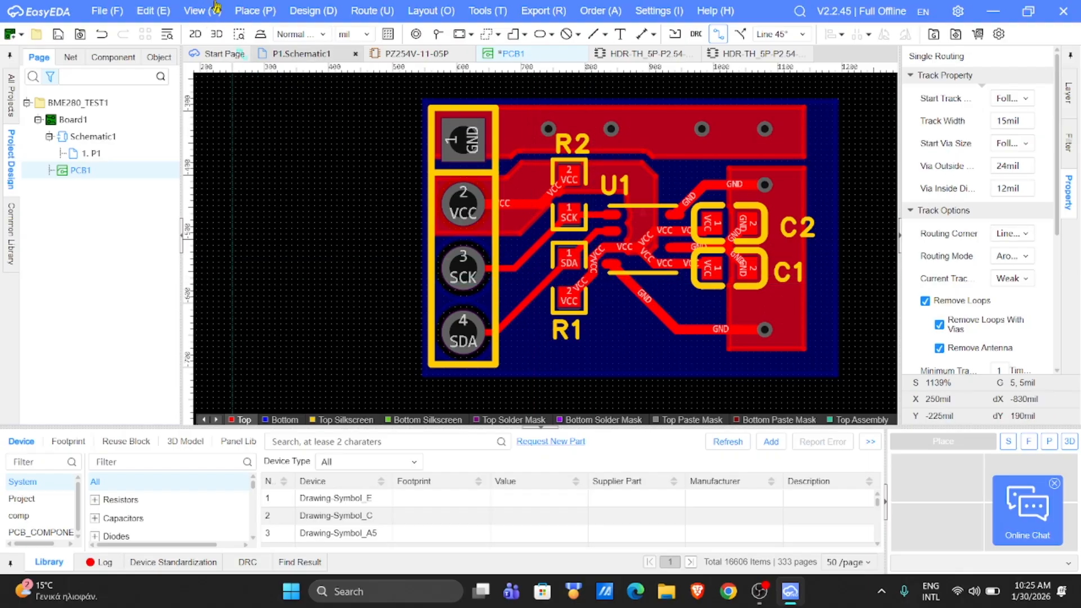
key("ctrl+s")
Draw a rectangular board outline about 710 by 495 mil around the whole layout
left_click(256, 11)
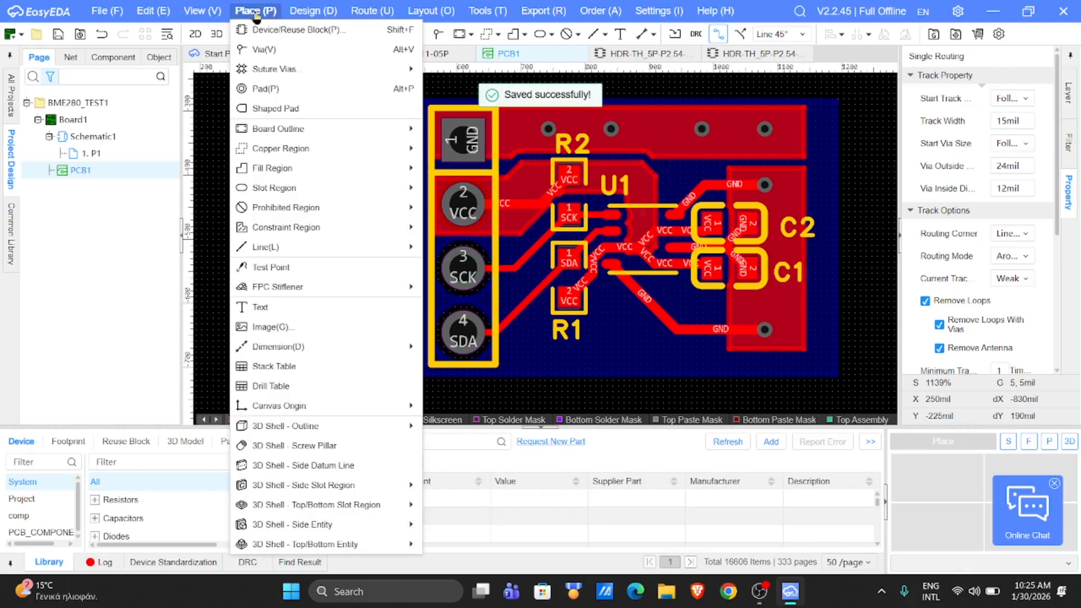
mouse_move(372, 157)
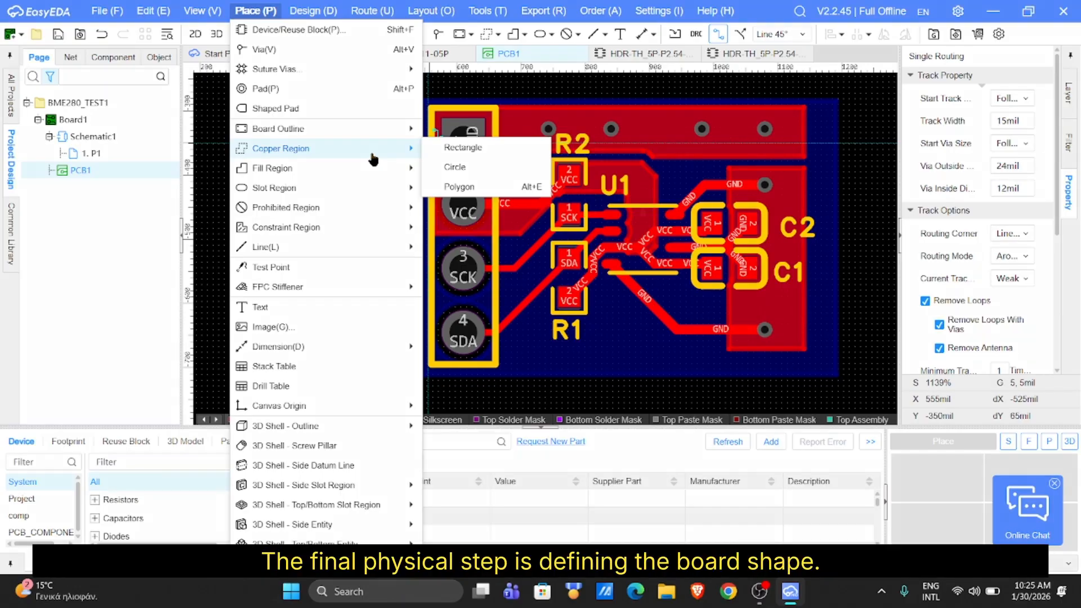
mouse_move(366, 134)
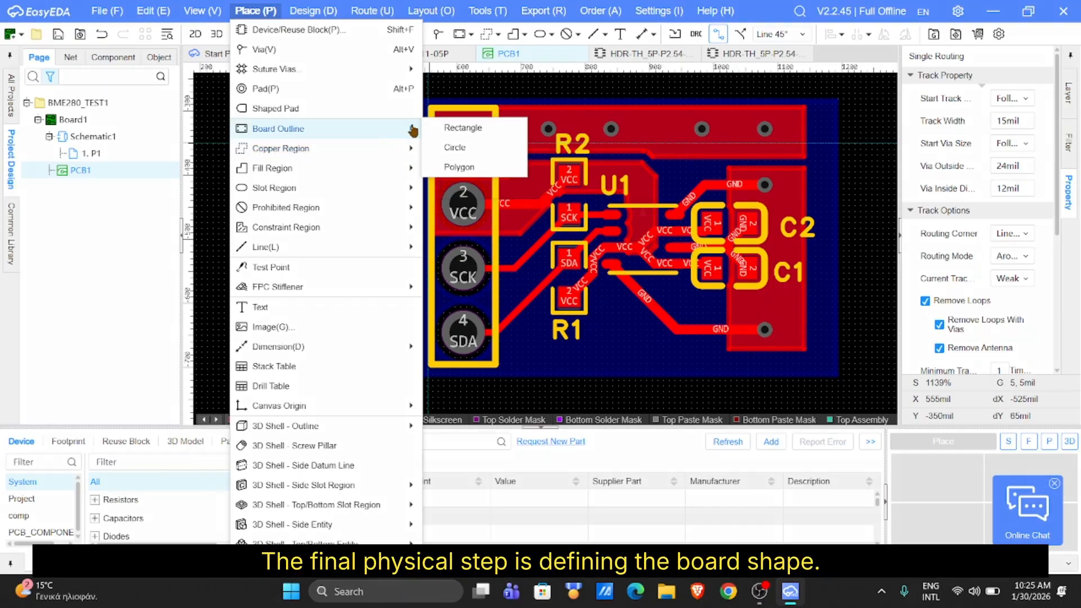
left_click(459, 128)
scroll(412, 104, "up", 2)
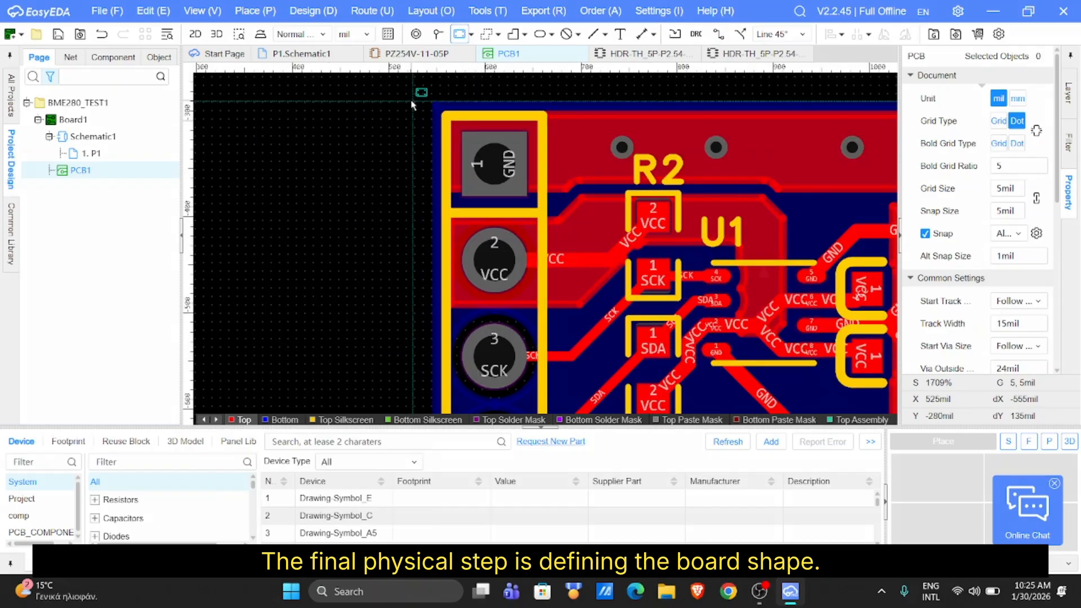
scroll(412, 104, "down", 2)
left_click(415, 95)
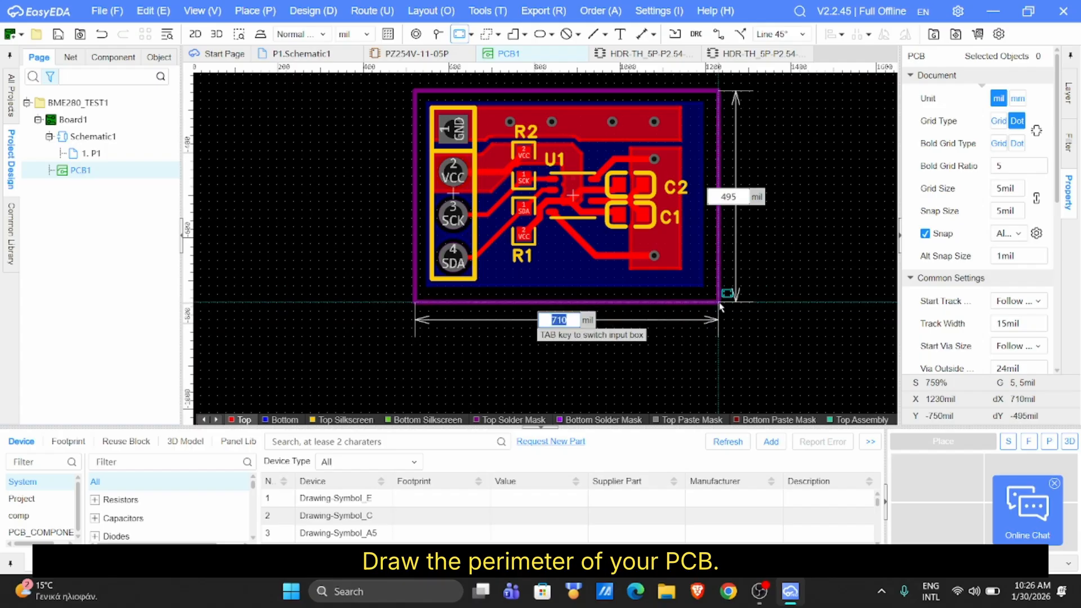
left_click(720, 306)
right_click(733, 314)
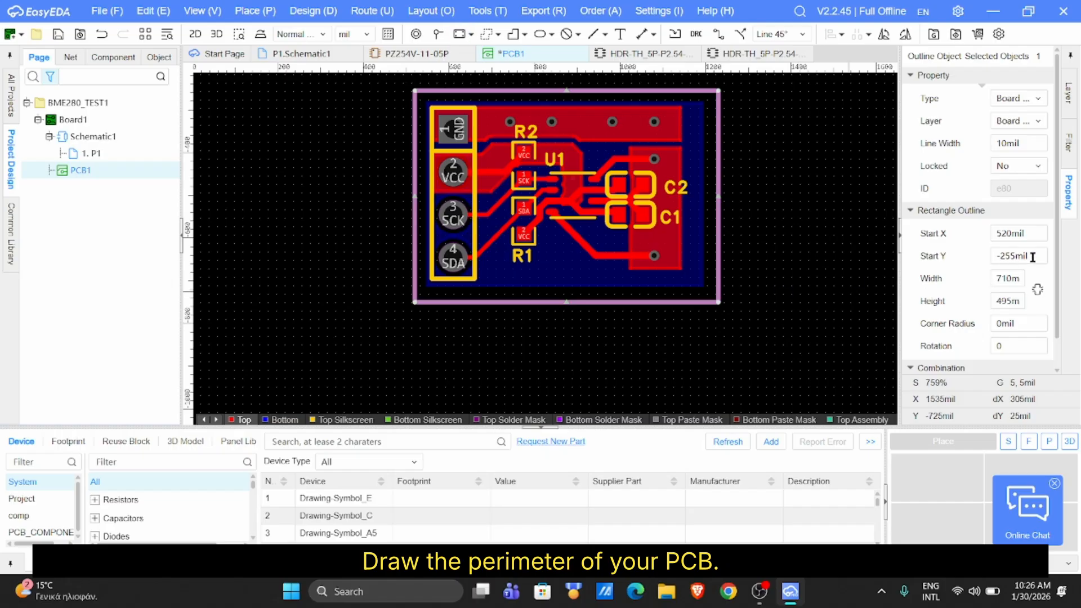
Set the board outline's corner radius to 20 mil and save the PCB
left_click(1019, 323)
key("Escape")
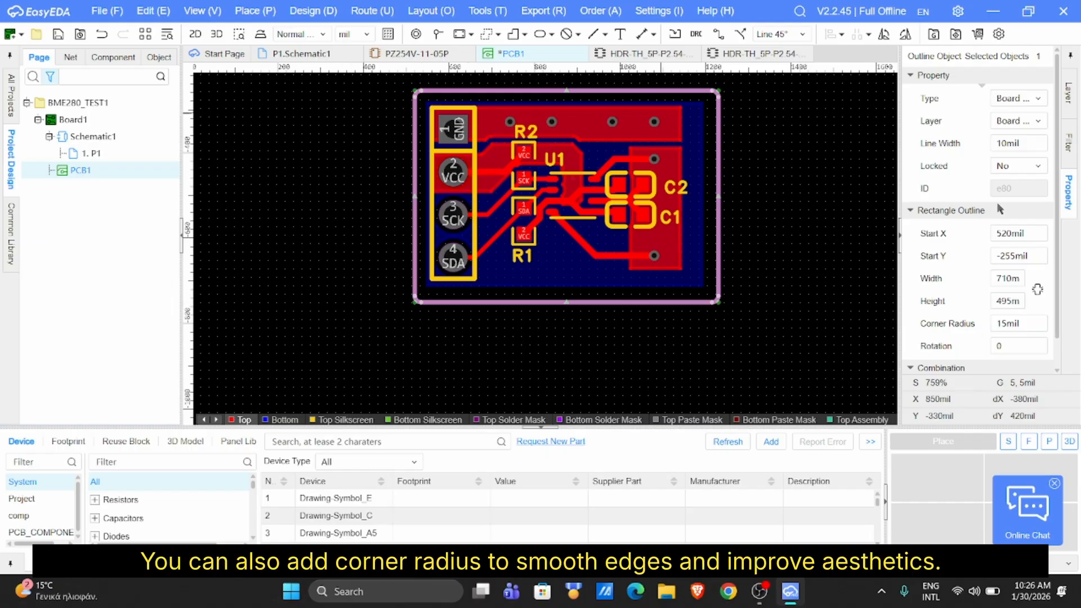
left_click(1025, 330)
type("20")
key("Return")
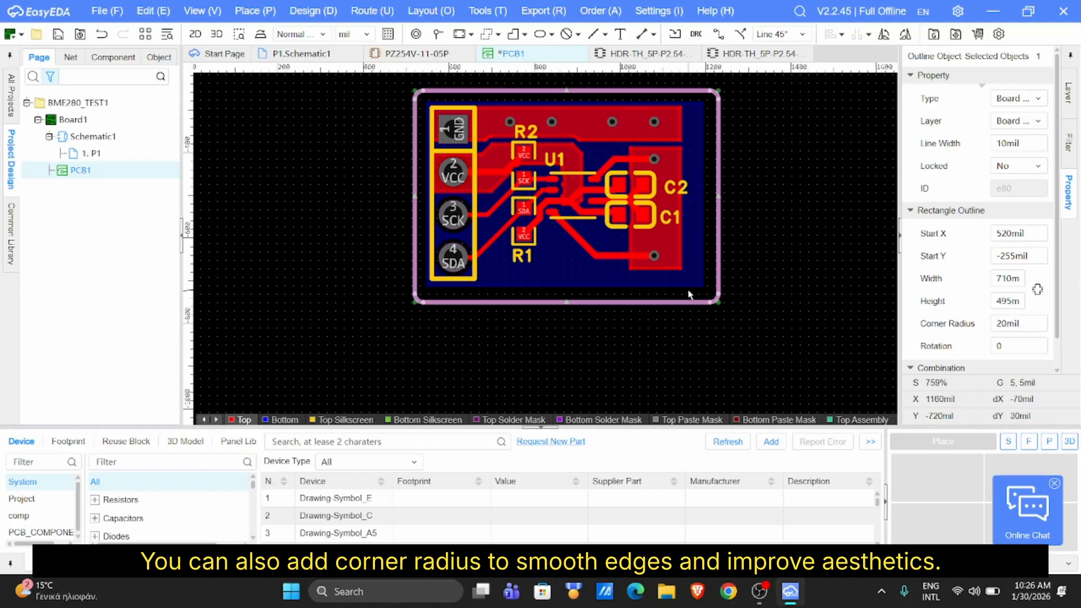
key("ctrl+s")
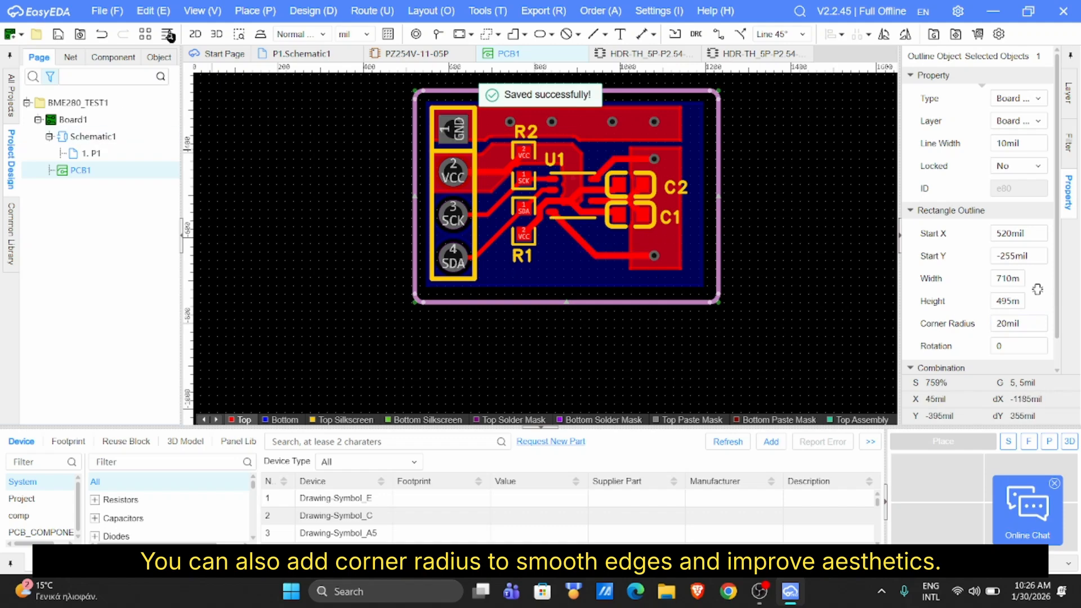
Open the 3D preview of the PCB and inspect the board and component placement from several angles
left_click(218, 36)
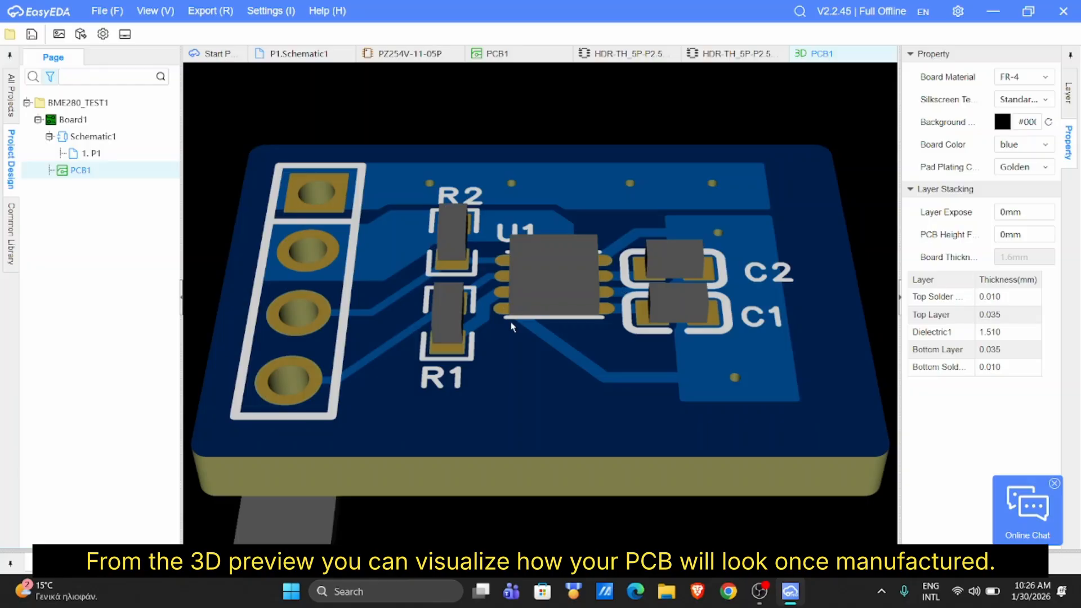
left_click_drag(487, 205, 455, 398)
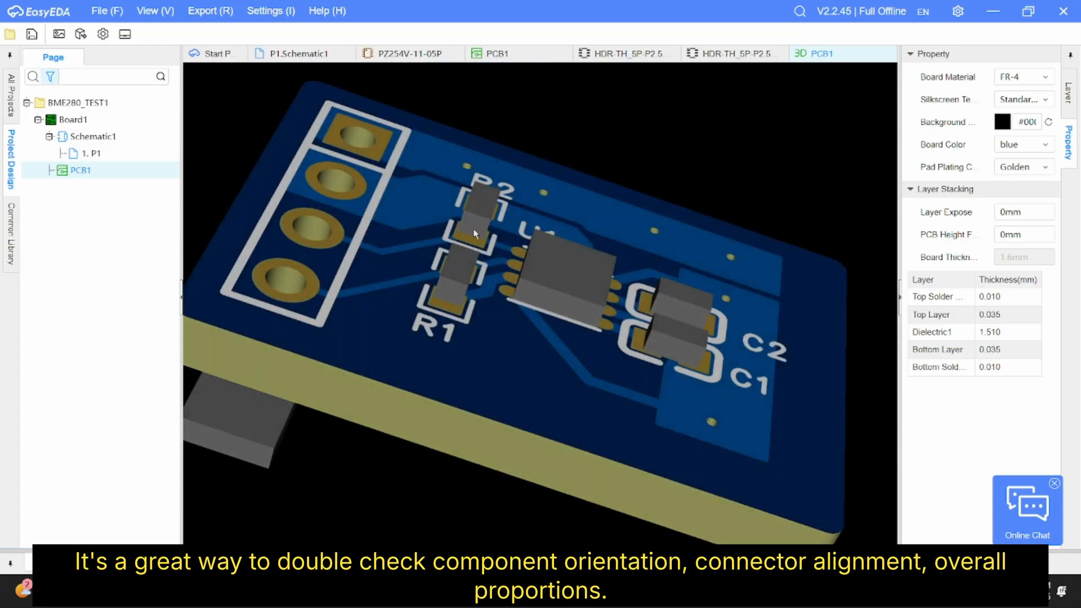
left_click_drag(473, 233, 583, 242)
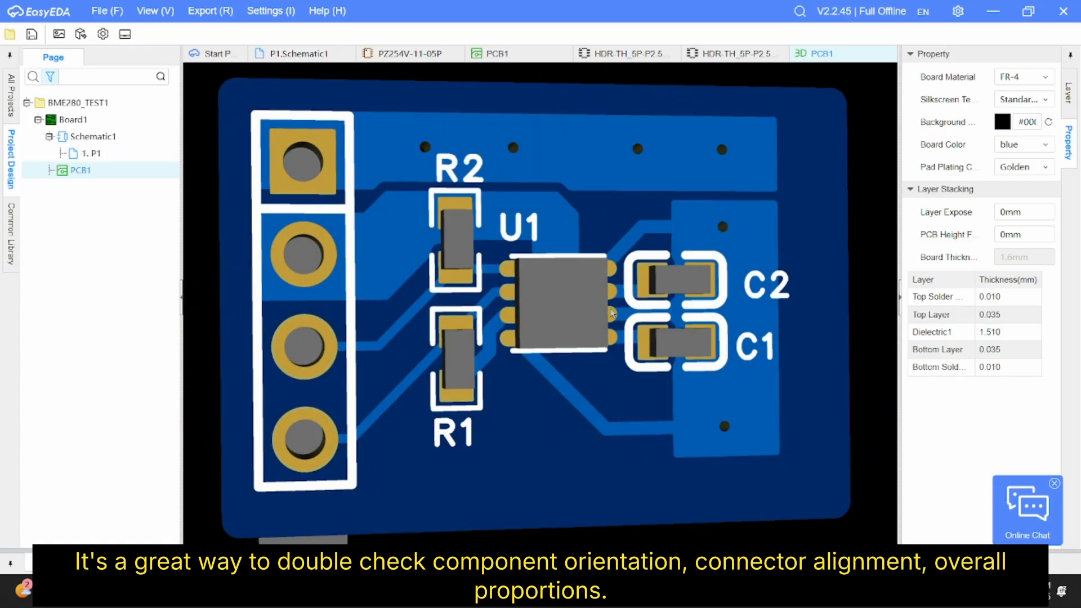
left_click_drag(569, 442, 491, 314)
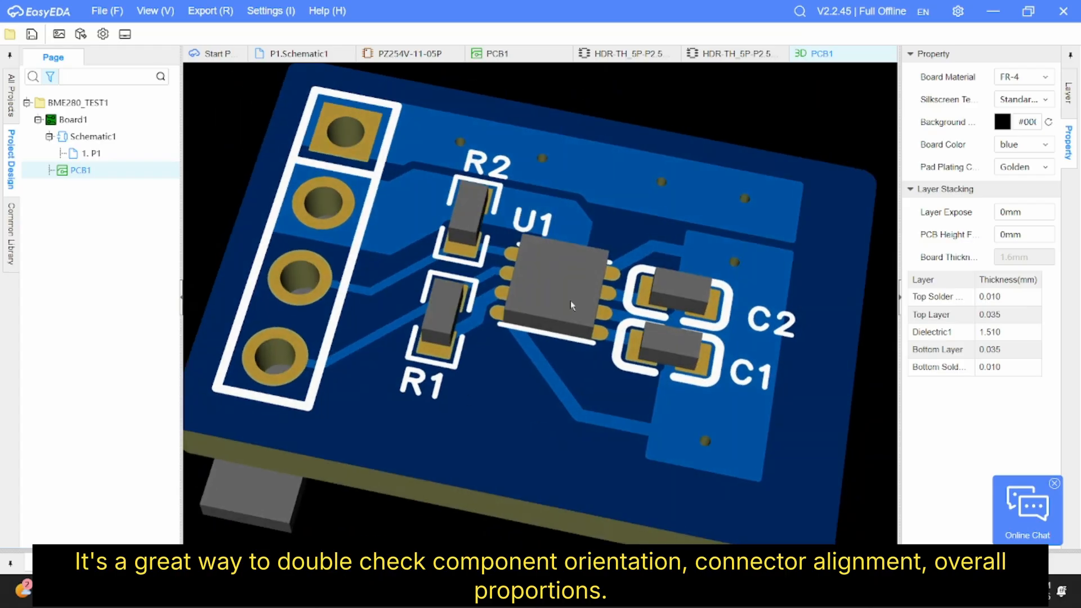
Return to the PCB1 layout and run the design rule check on the board
left_click(501, 54)
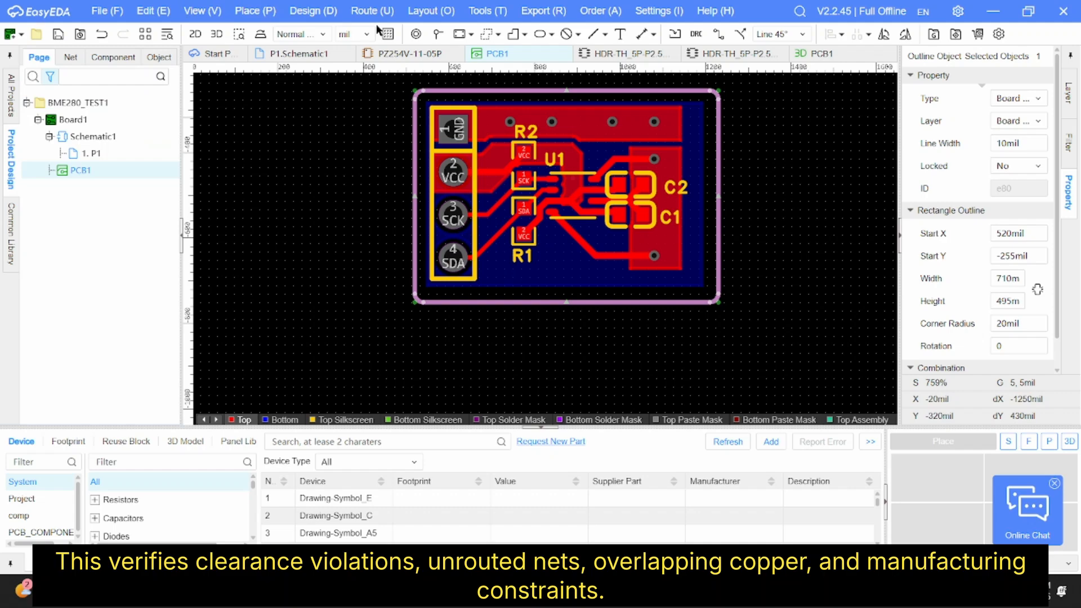
left_click(697, 34)
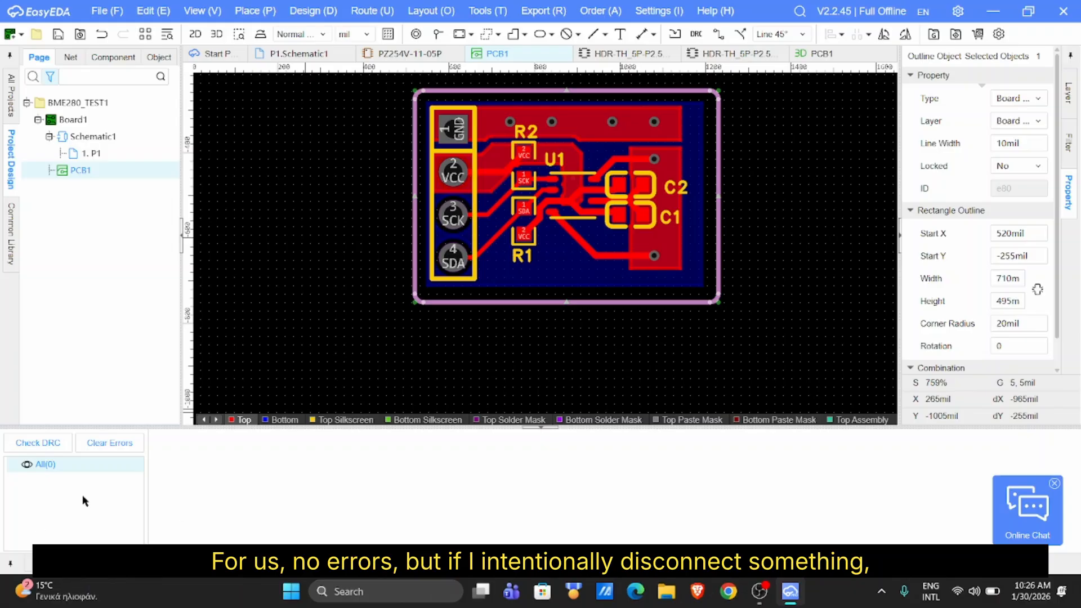
scroll(457, 268, "up", 5)
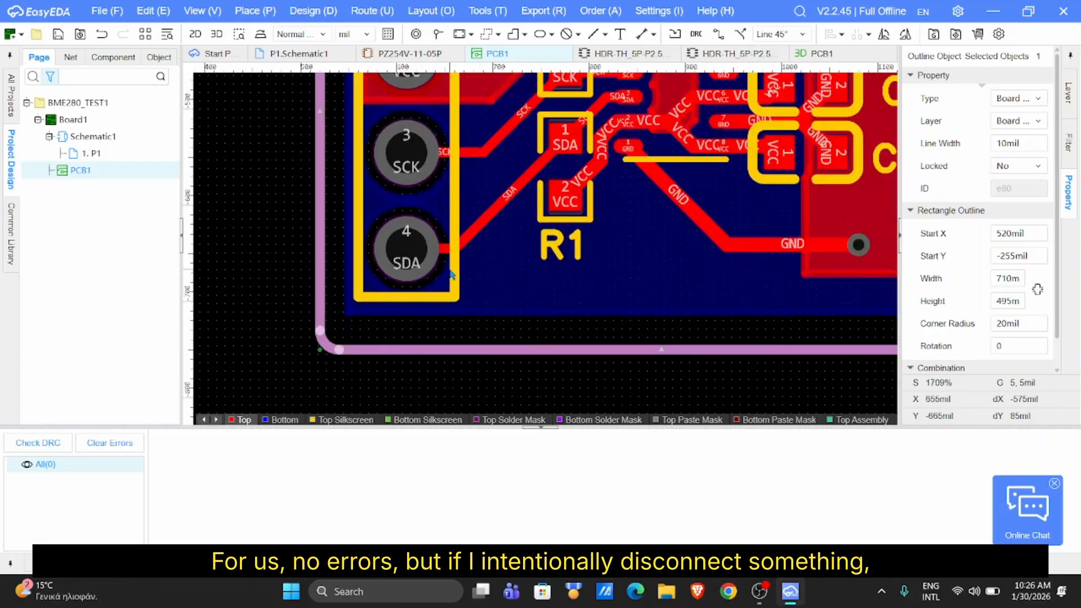
Delete the short SDA track segment at header pad 4 and run the design rule check
left_click(448, 241)
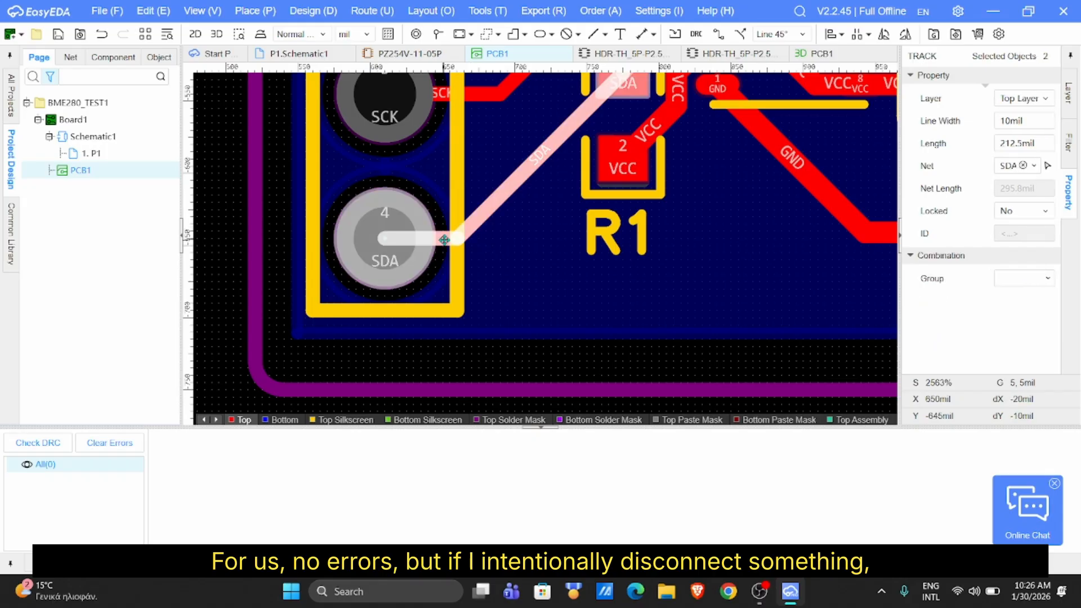
key("Delete")
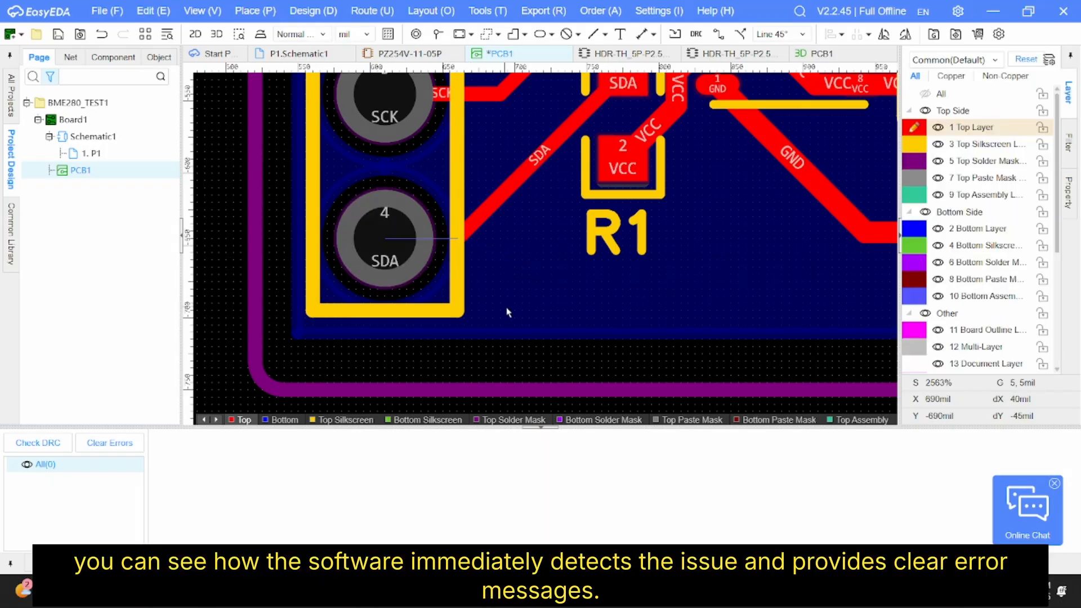
left_click(695, 34)
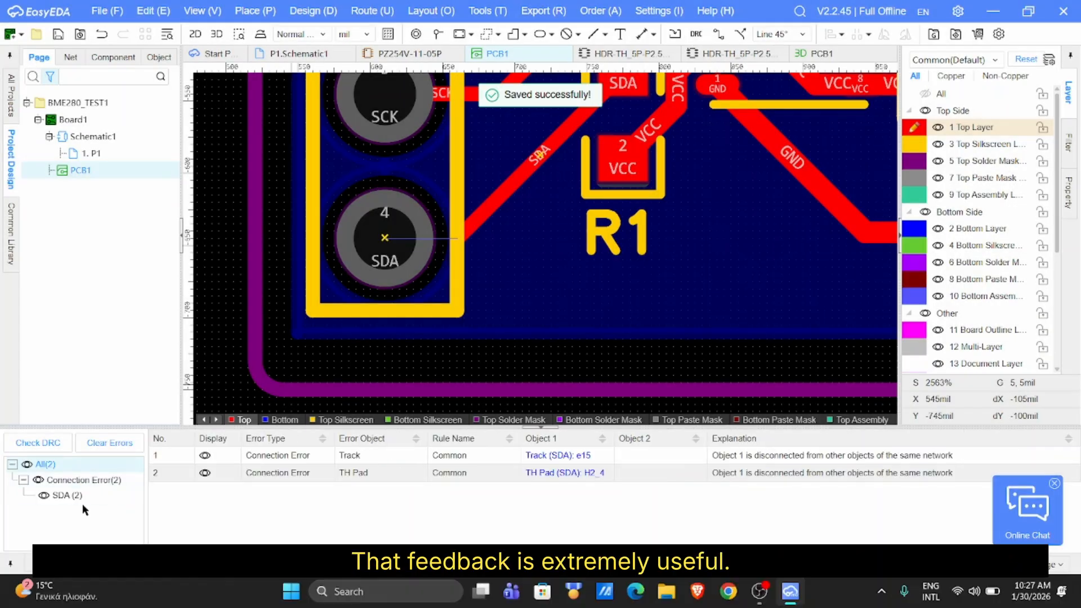
Examine the SDA connection errors in the DRC results and locate the affected track and through-hole pad on the board
left_click(102, 481)
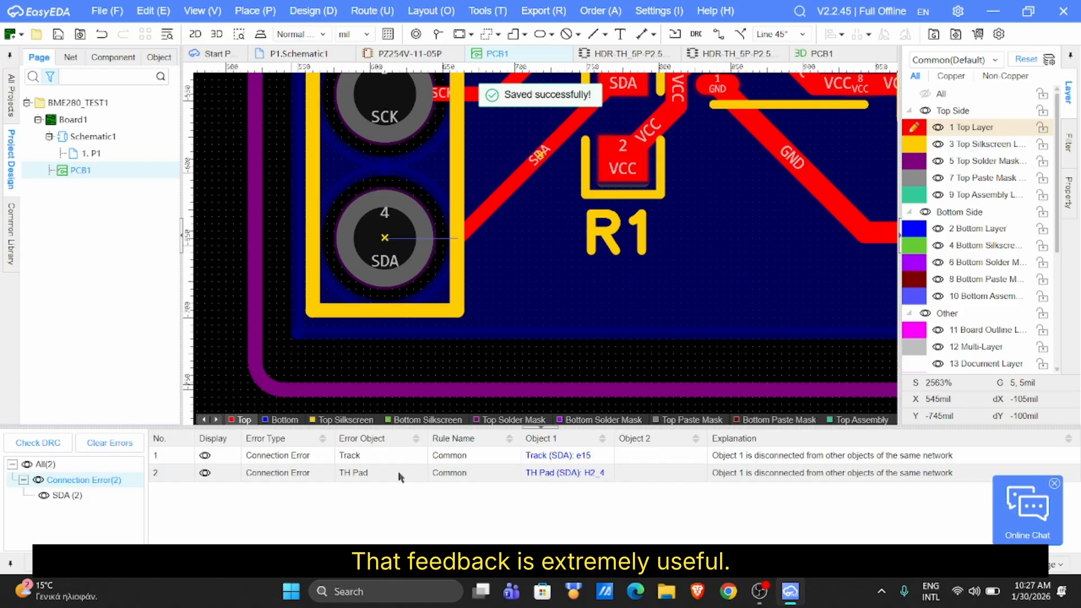
scroll(433, 288, "down", 2)
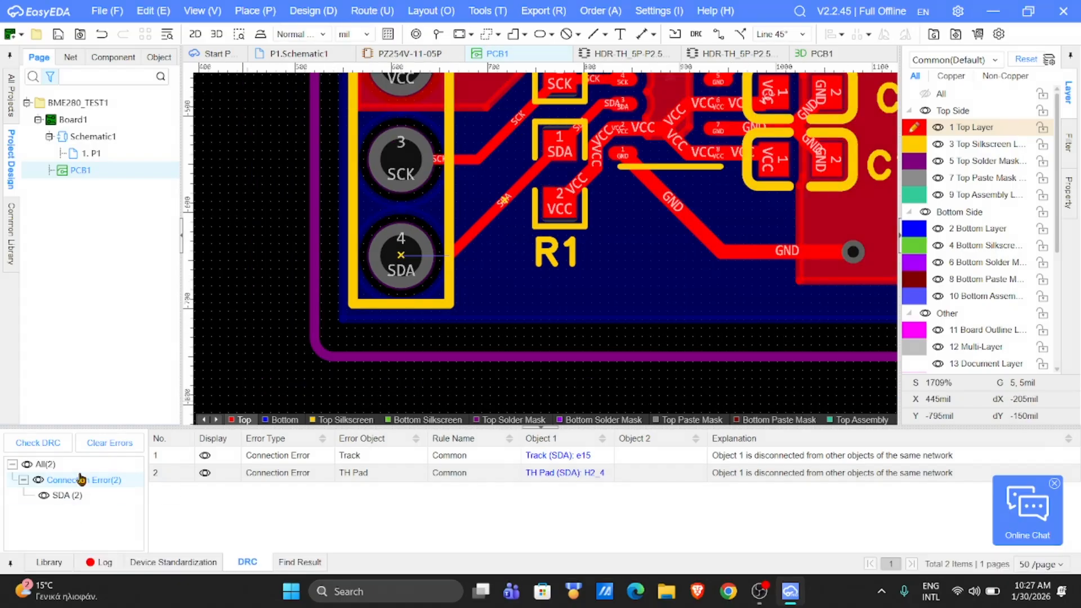
left_click(299, 458)
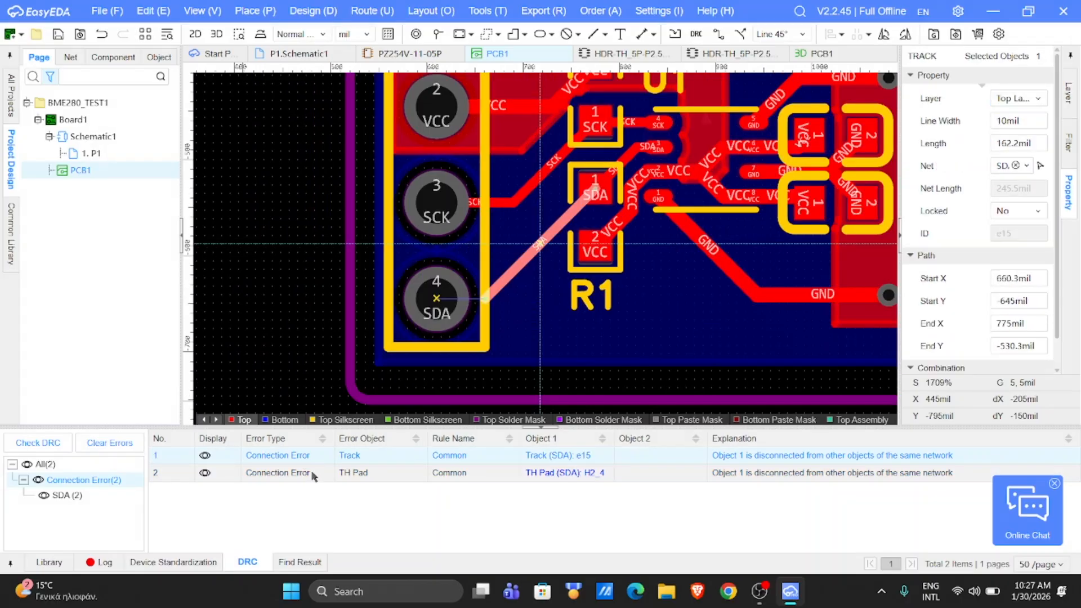
left_click(303, 478)
left_click(299, 455)
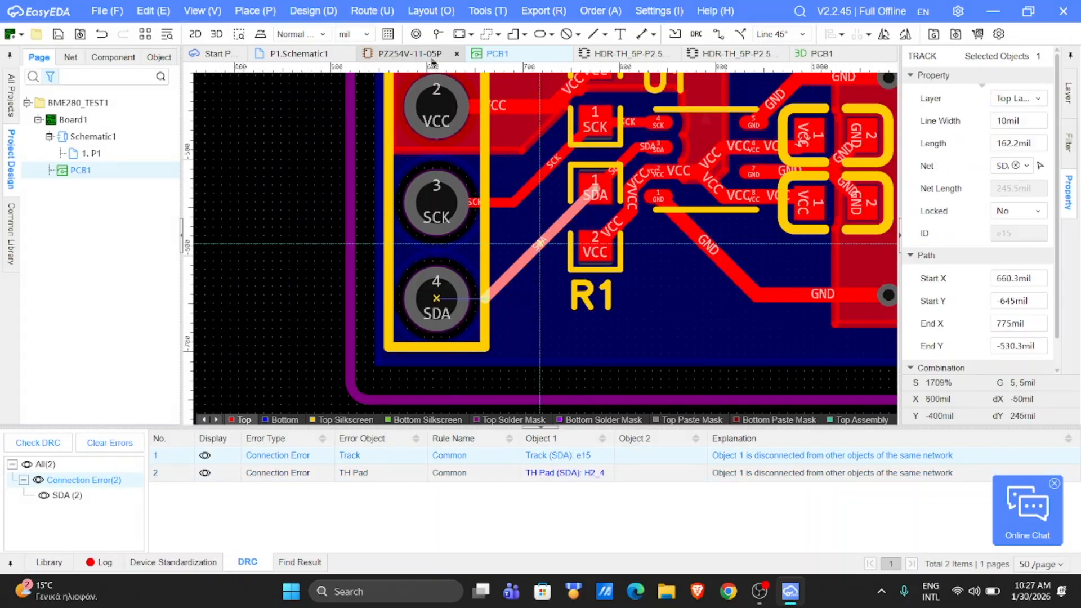
Route the SDA track from its open end back to header pad 4, save the PCB and rerun the design rule check
left_click(397, 15)
left_click(395, 29)
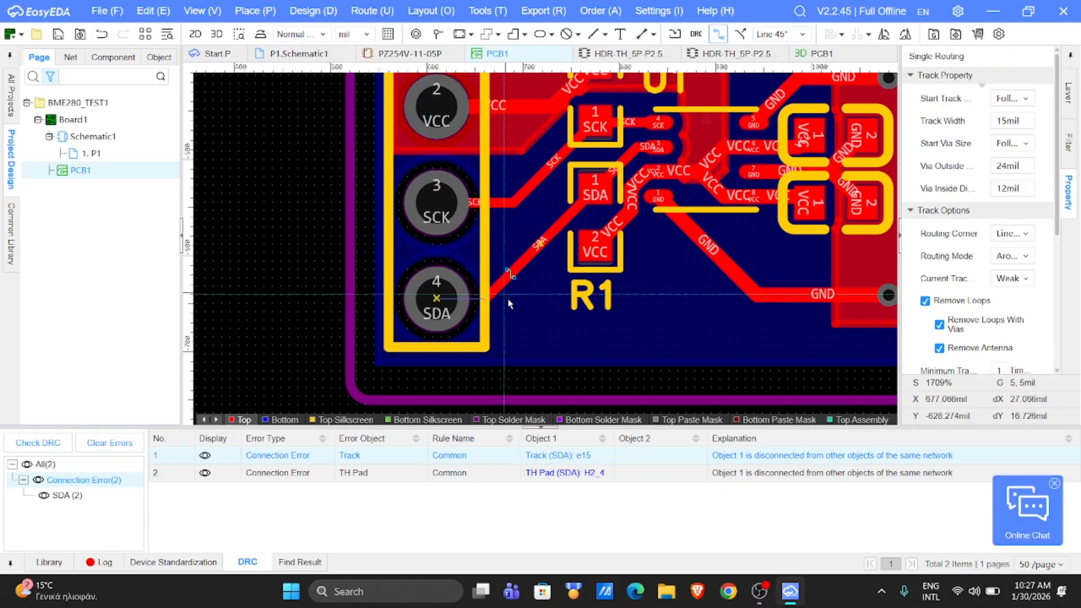
left_click(487, 296)
left_click(434, 291)
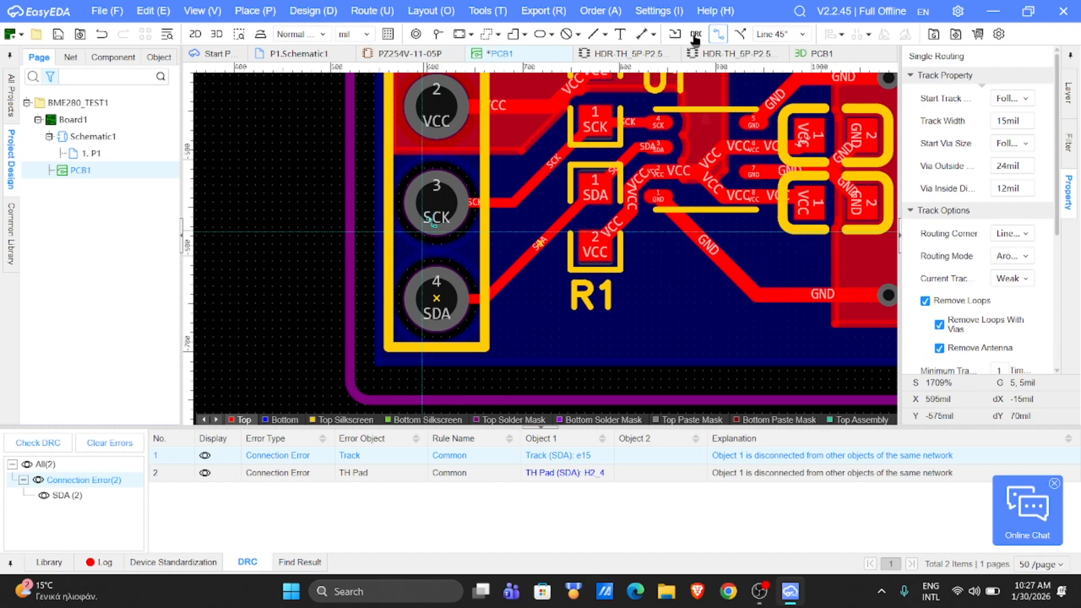
key("ctrl+s")
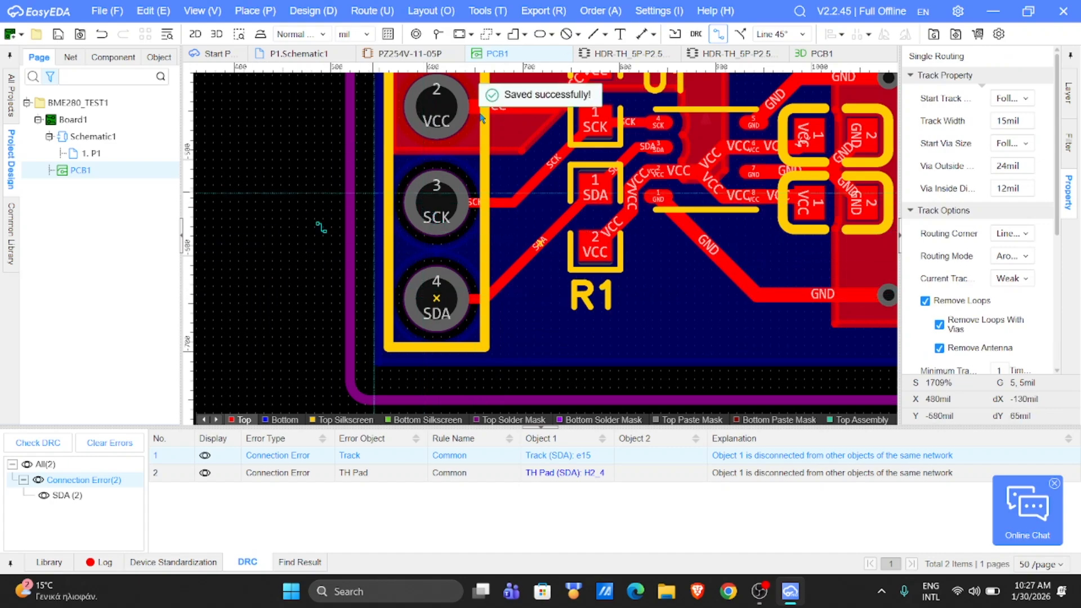
left_click(696, 35)
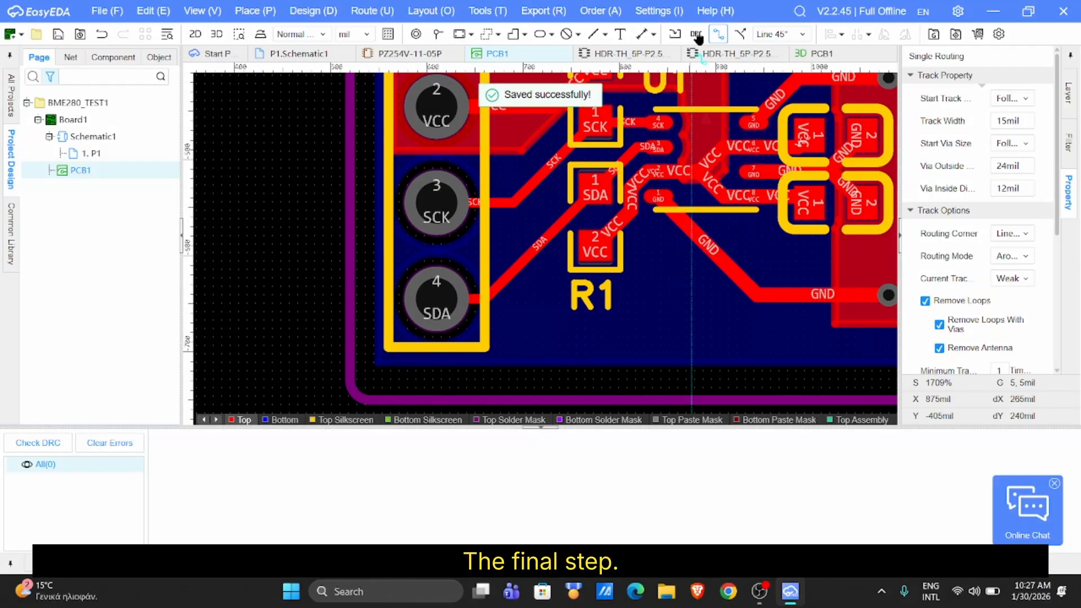
Export the PCB fabrication Gerber file under the name BME280_TEST_1_GERBER, with the DRC checked first
left_click(115, 14)
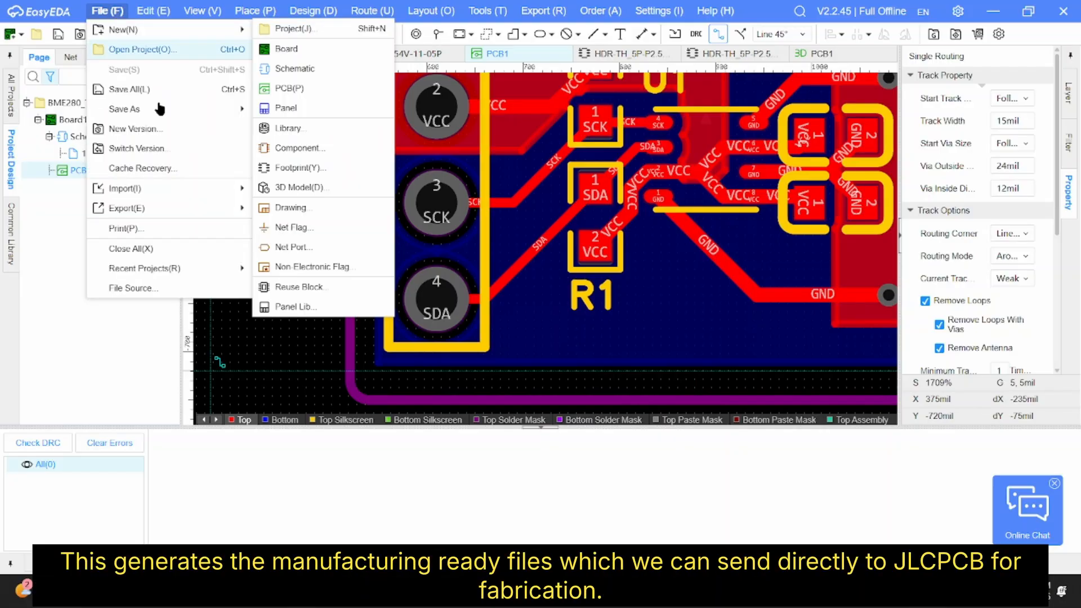
mouse_move(152, 211)
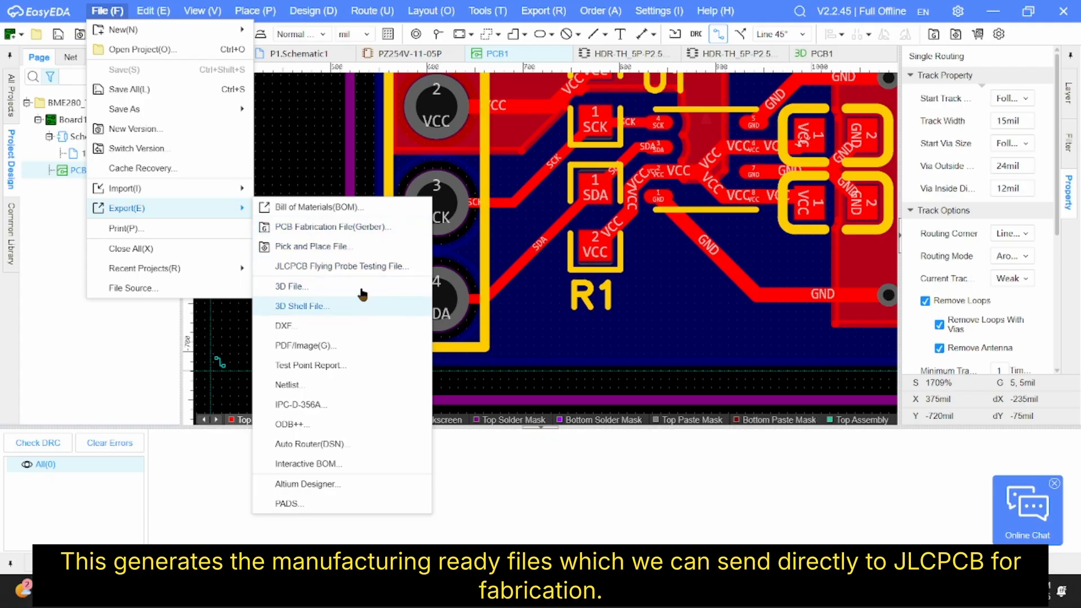
left_click(360, 227)
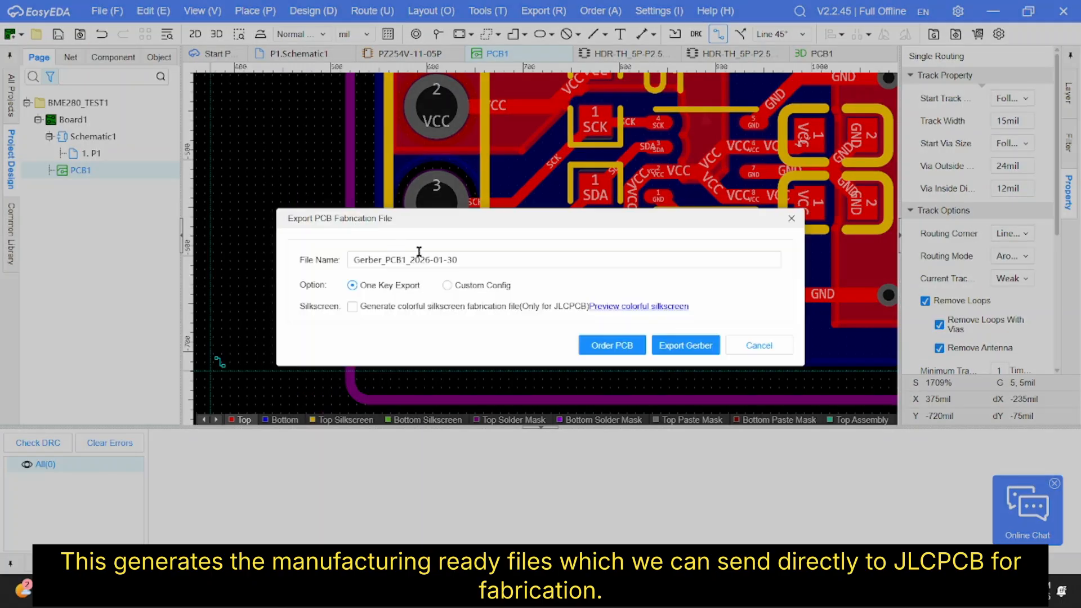
triple_click(459, 259)
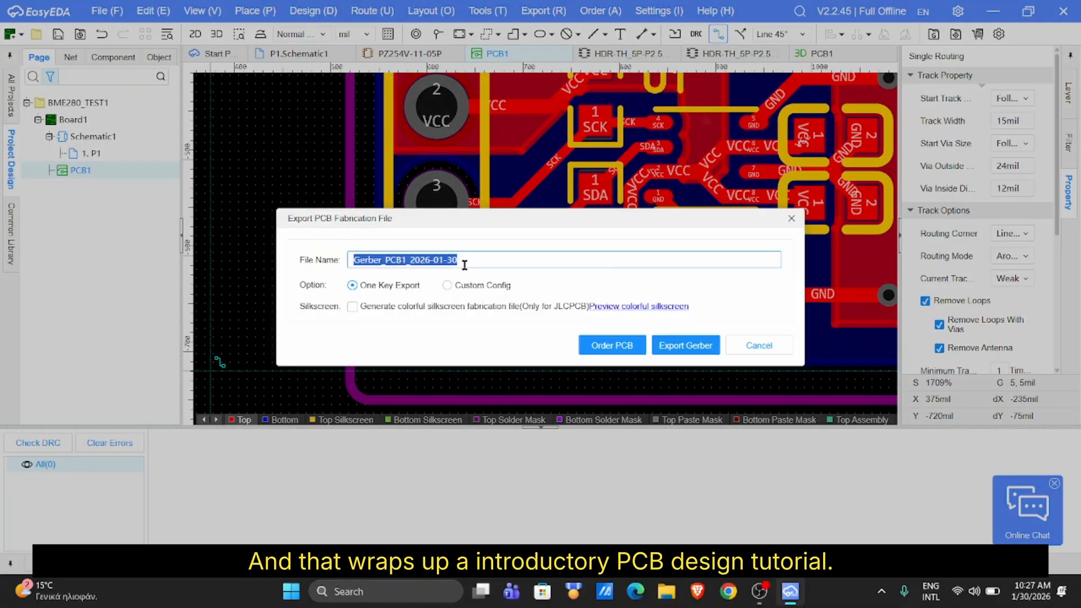
type("BME28")
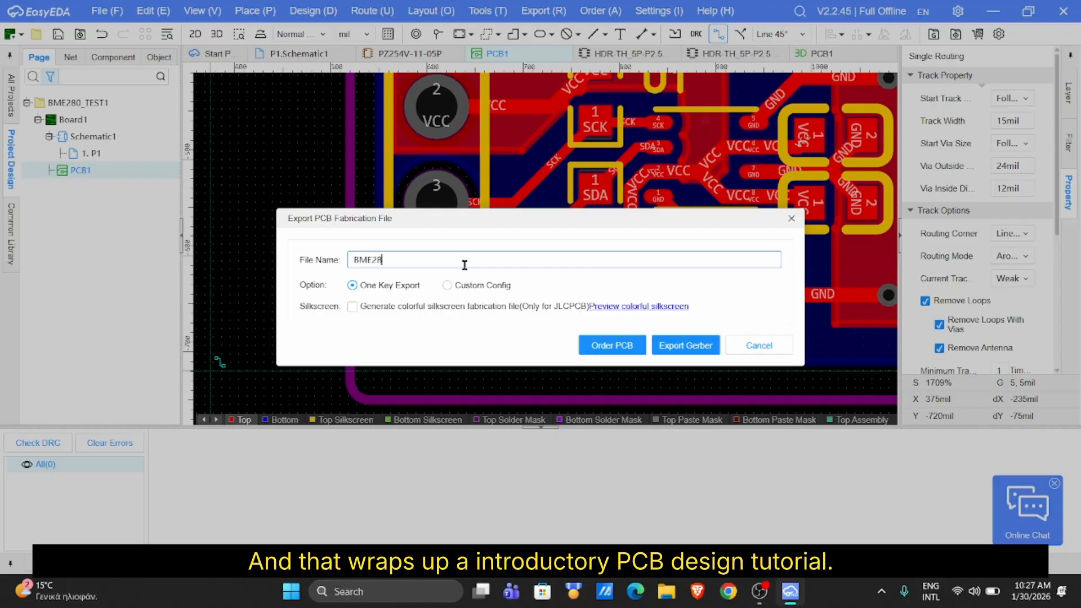
type("0_TEST_1")
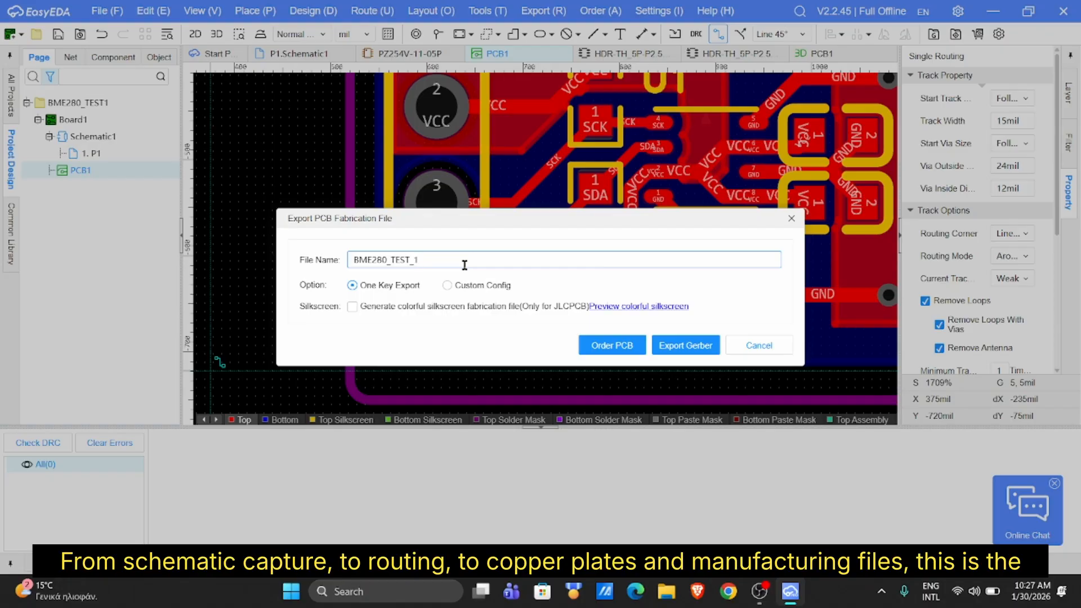
type("_GERBER")
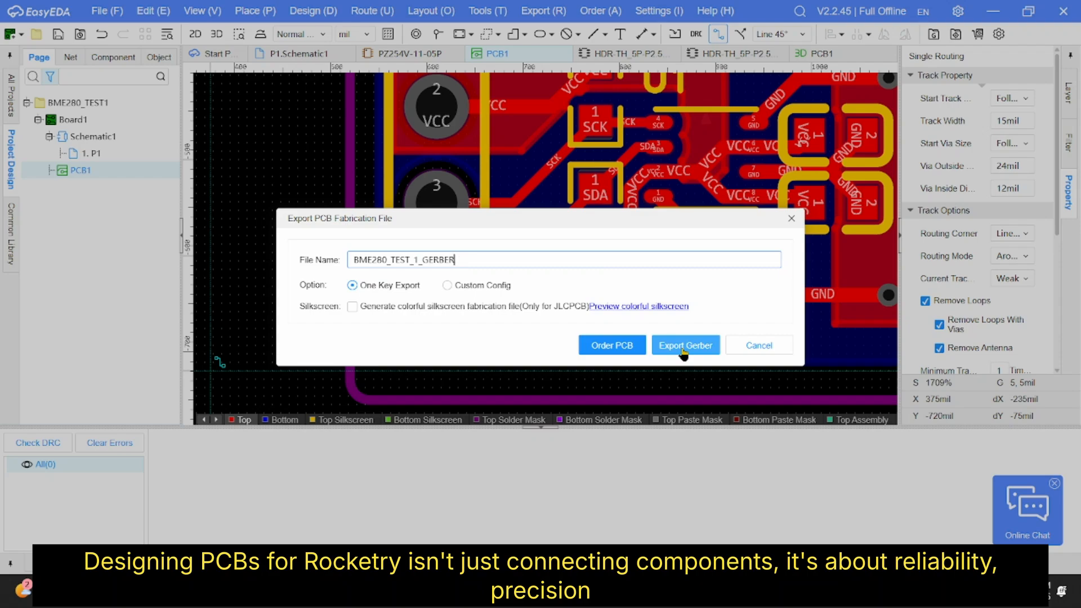
left_click(683, 346)
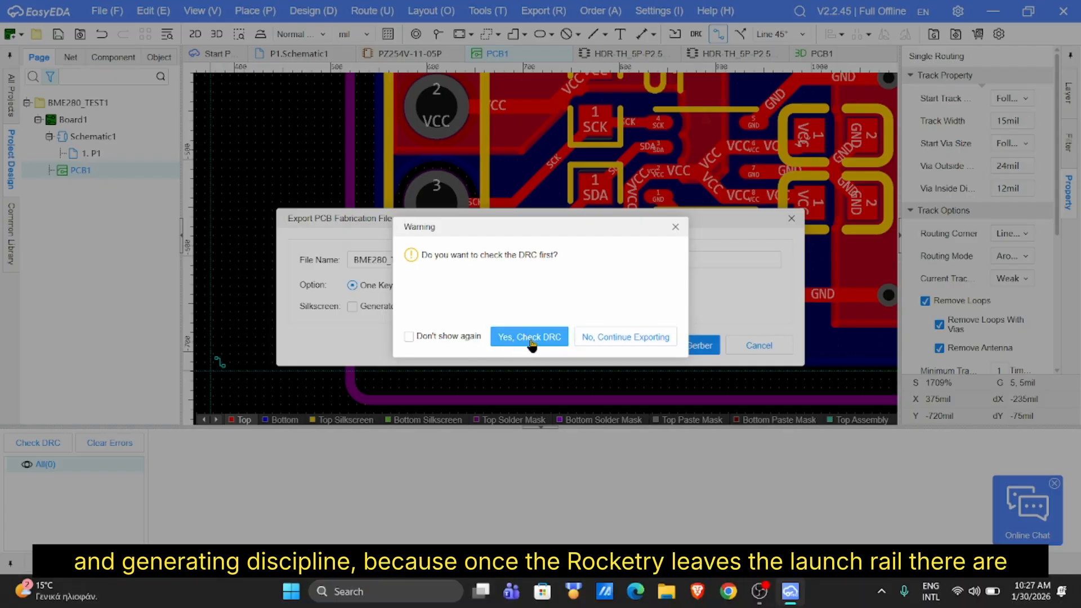
left_click(531, 341)
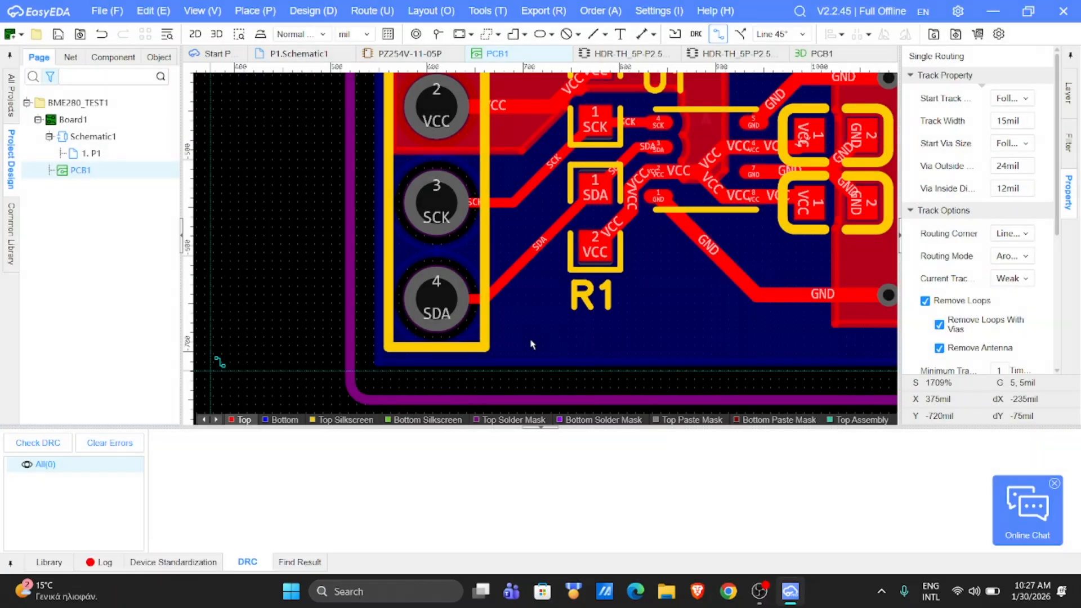
Save BME280_TEST_1_GERBER.zip in the projects folder
scroll(276, 169, "down", 1)
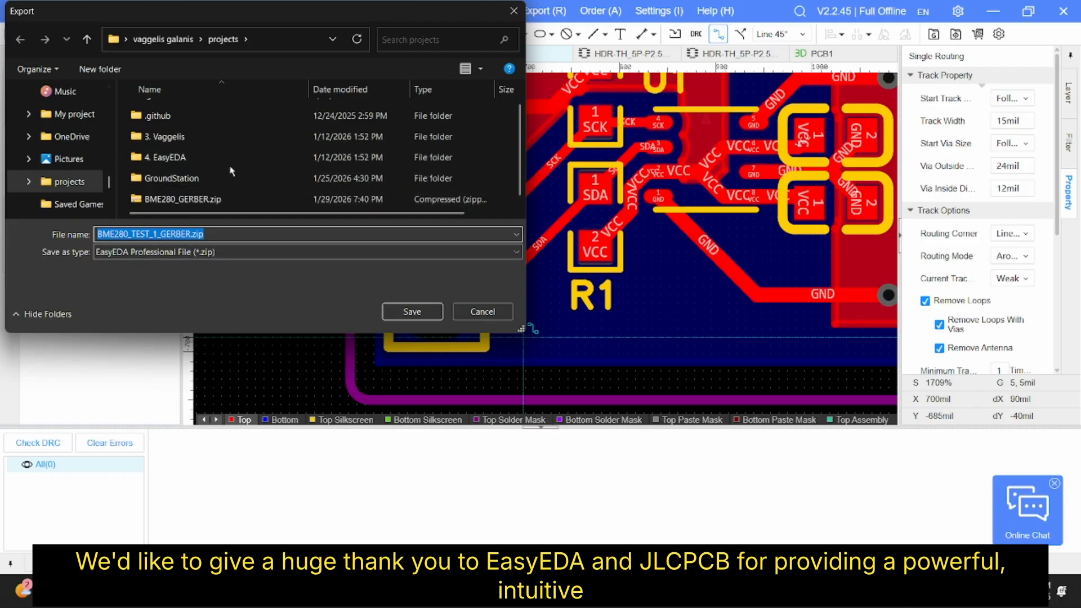
scroll(56, 168, "down", 3)
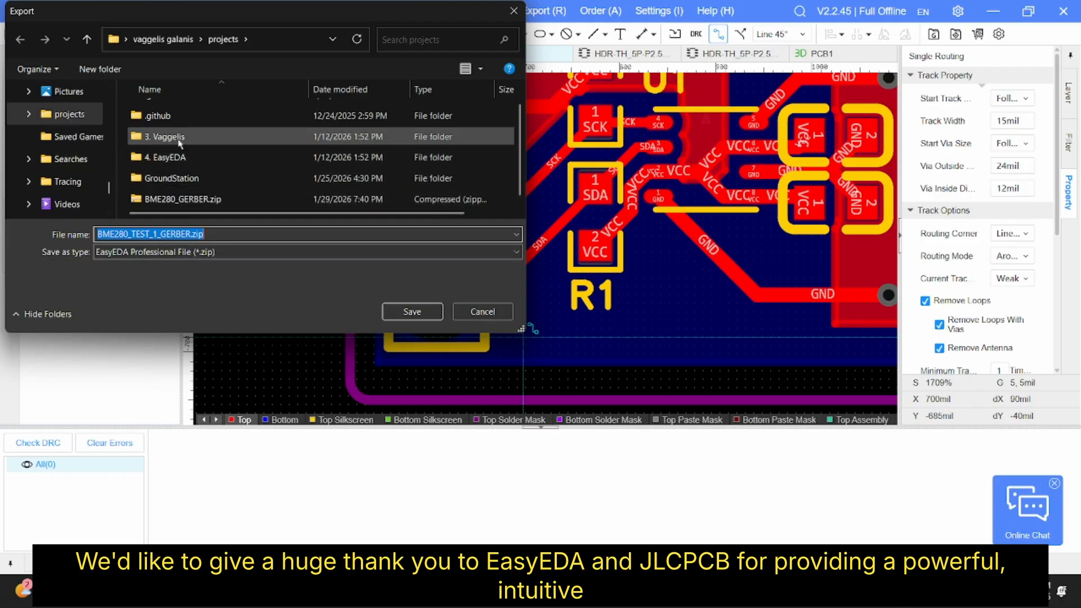
left_click(65, 114)
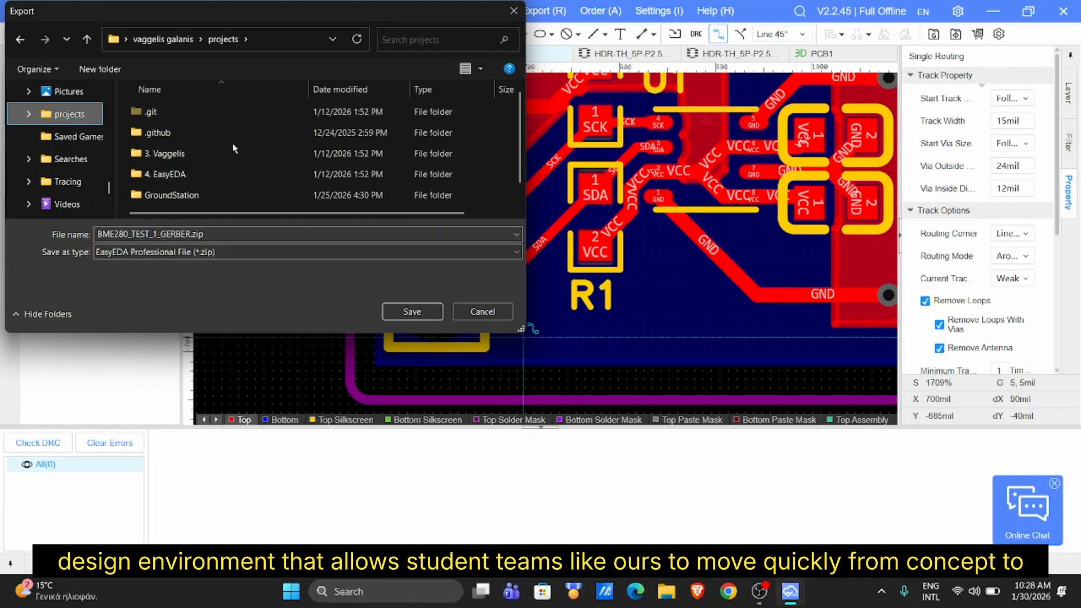
scroll(240, 160, "down", 1)
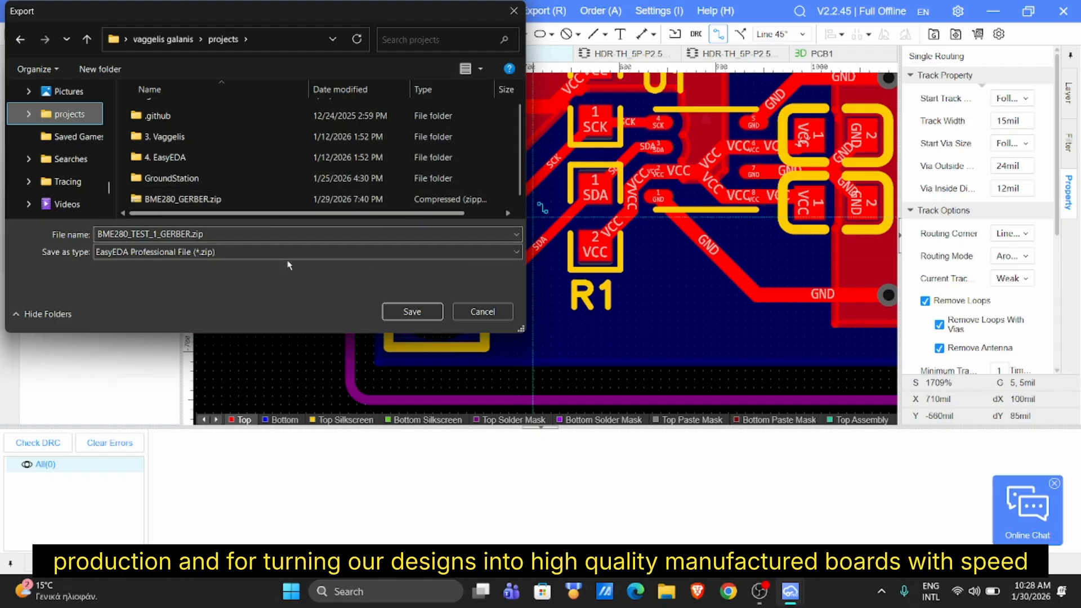
scroll(315, 192, "up", 1)
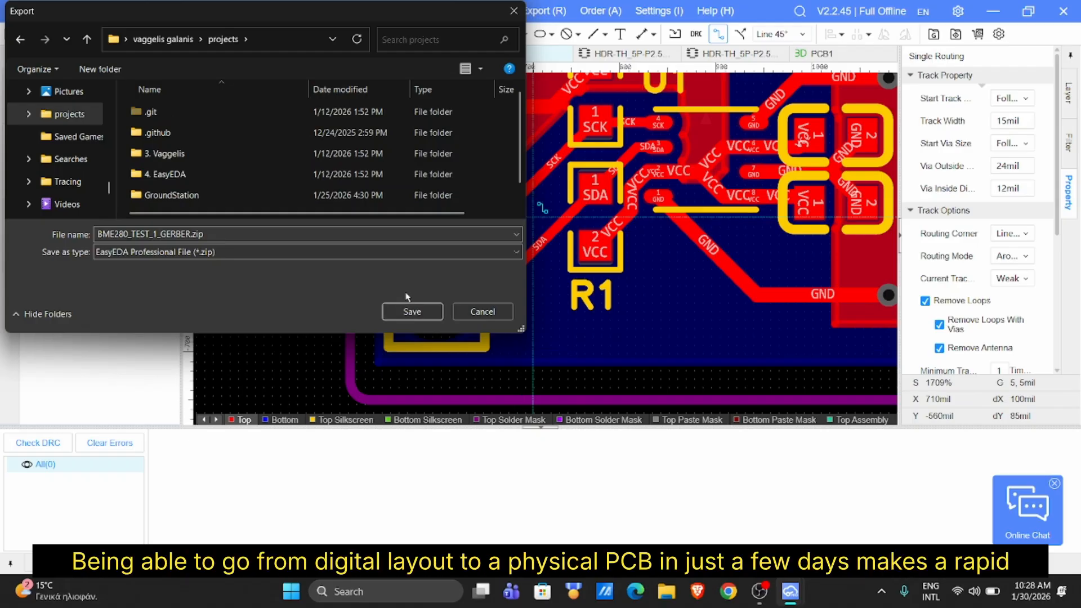
left_click(412, 311)
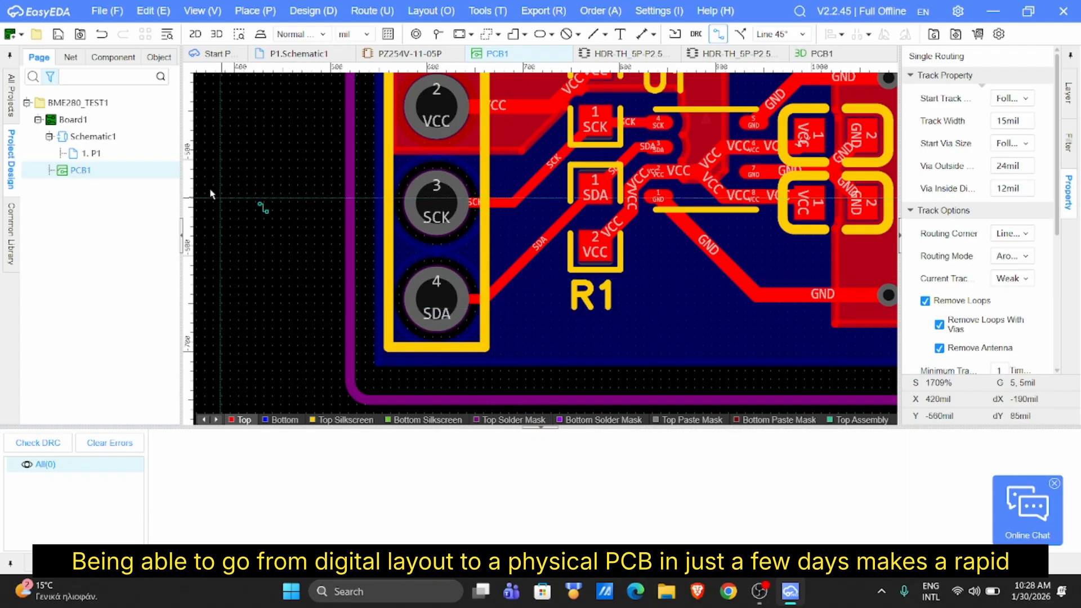
key("Escape")
scroll(350, 250, "down", 5)
scroll(526, 254, "up", 4)
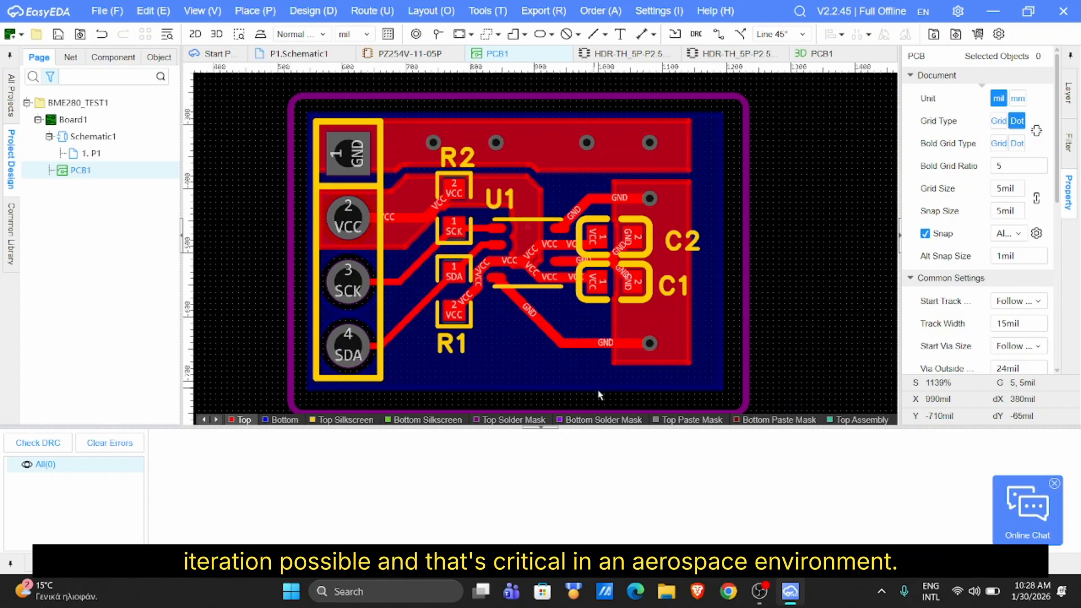
left_click_drag(607, 392, 618, 386)
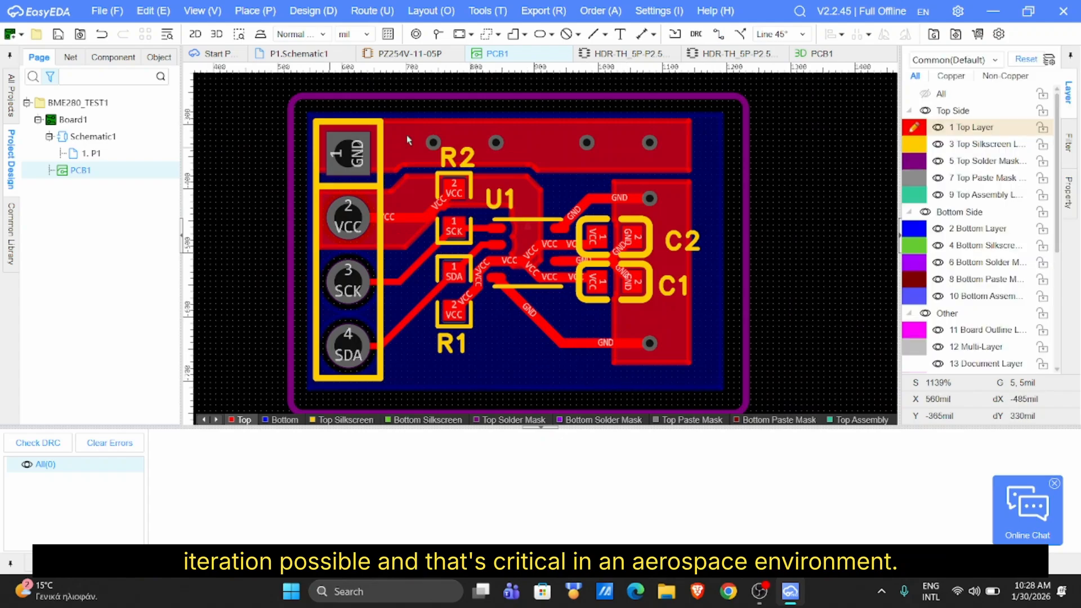